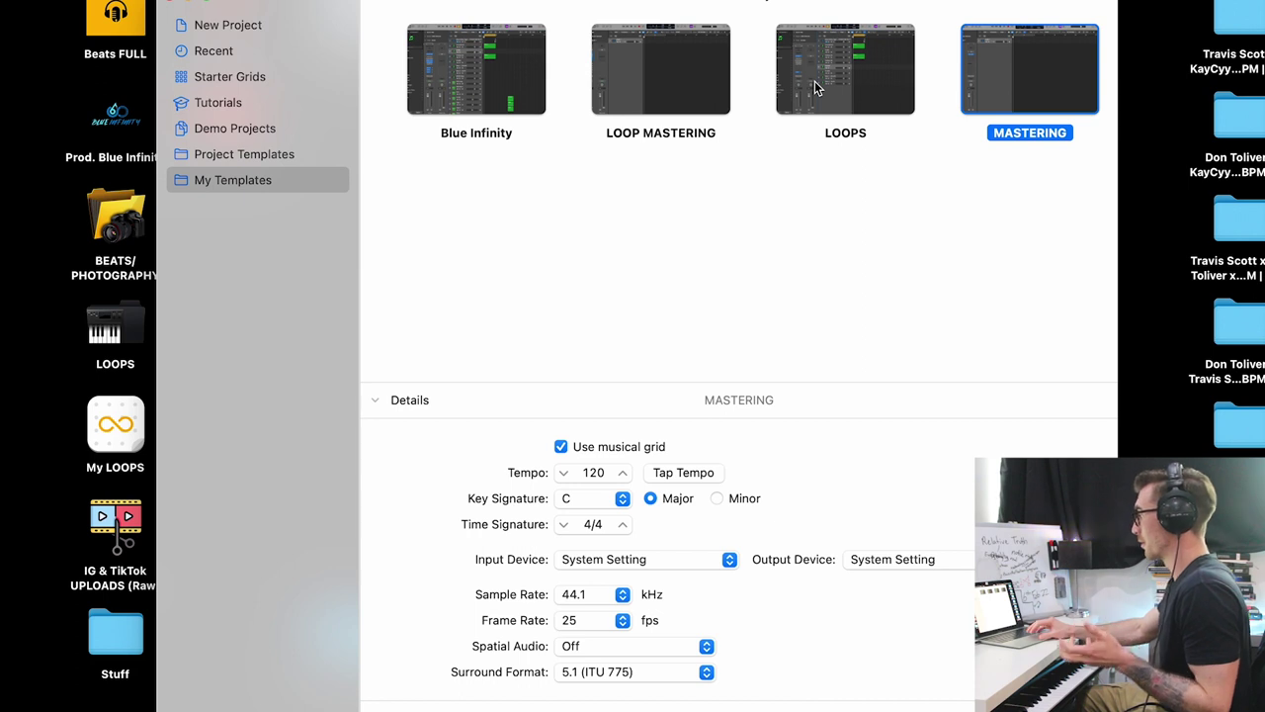
Create a project from the LOOPS template and open the Analog Lab instrument on track 5.
click(850, 87)
double_click(867, 70)
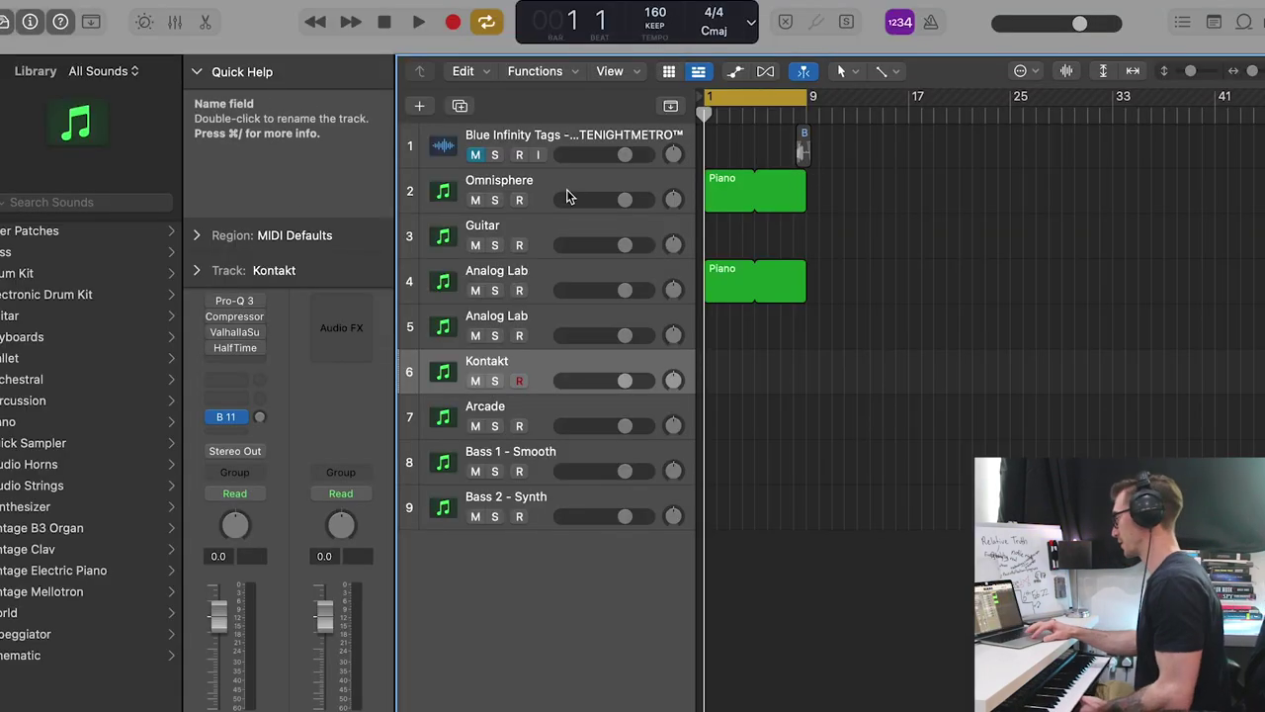
click(539, 321)
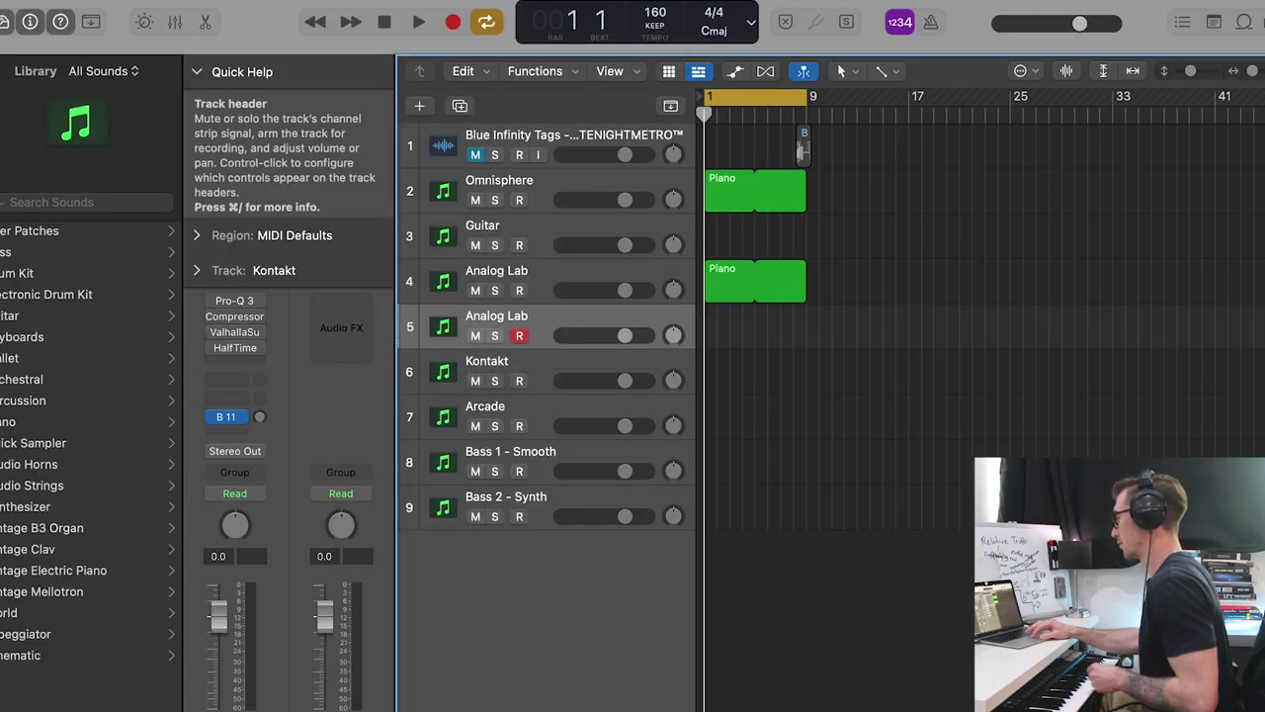
click(197, 71)
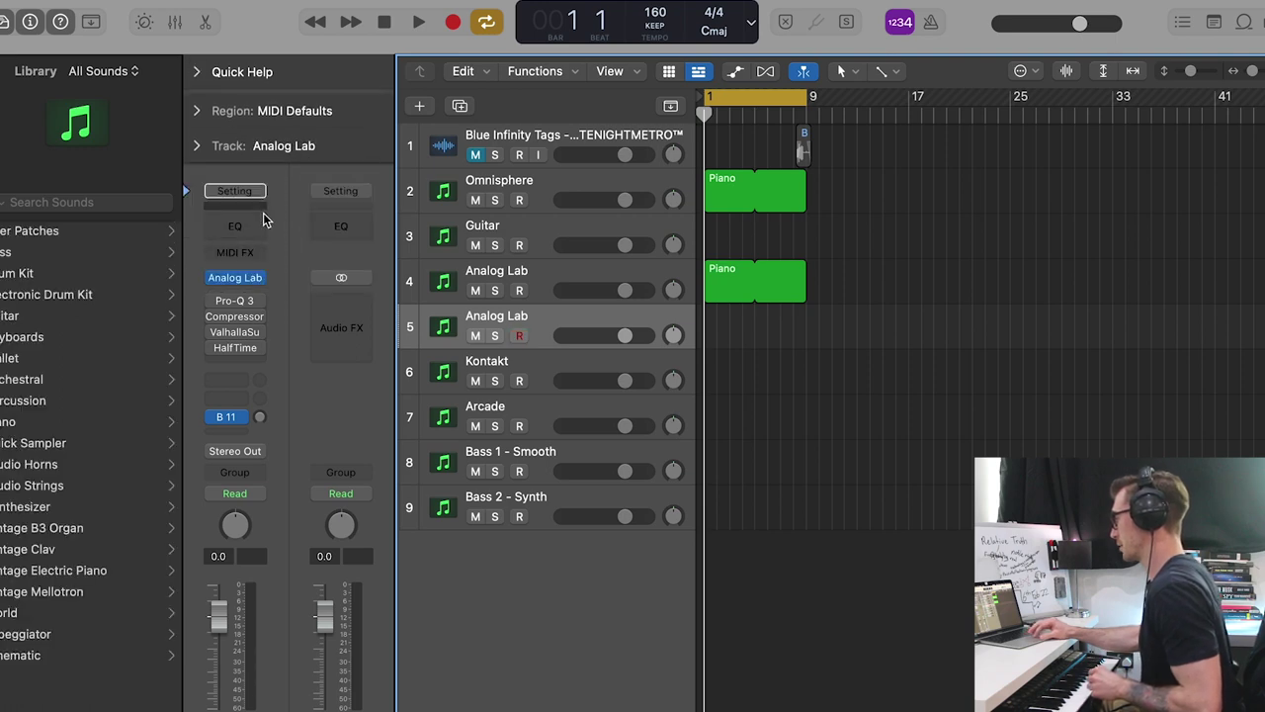
click(238, 278)
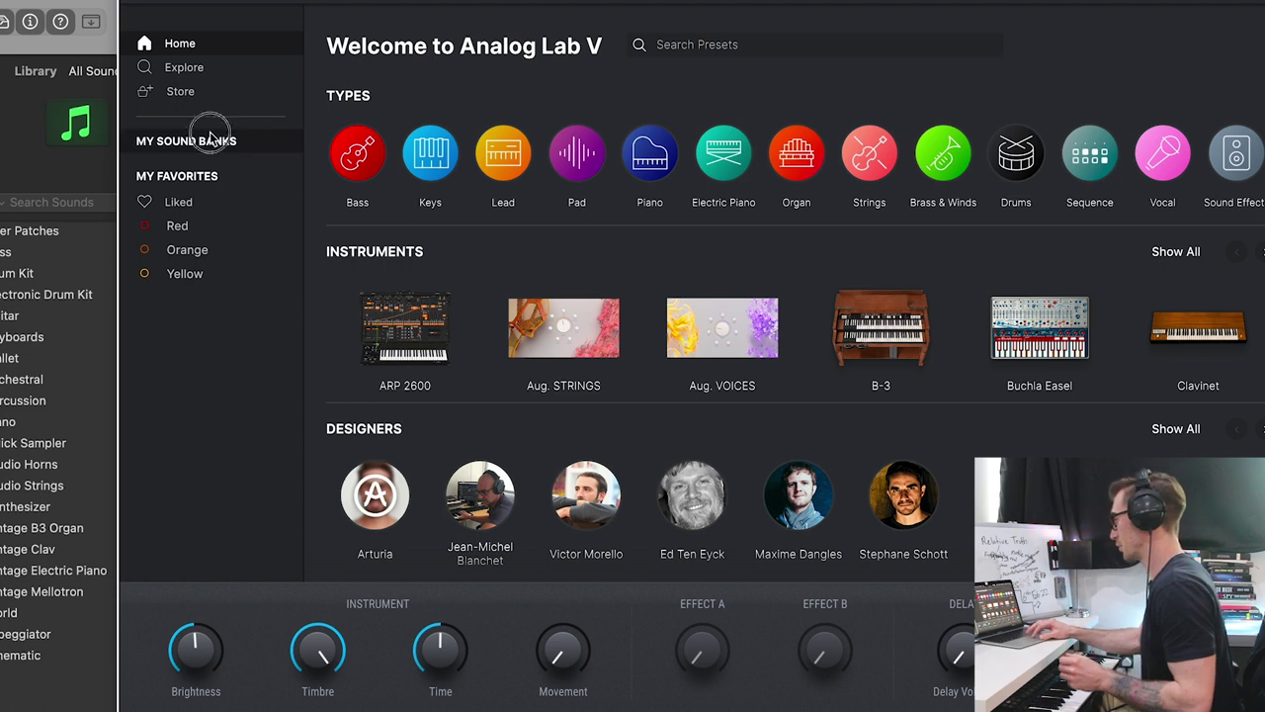
Load the Key - Paradox preset from the Carbon sound bank and close the Analog Lab window.
click(186, 140)
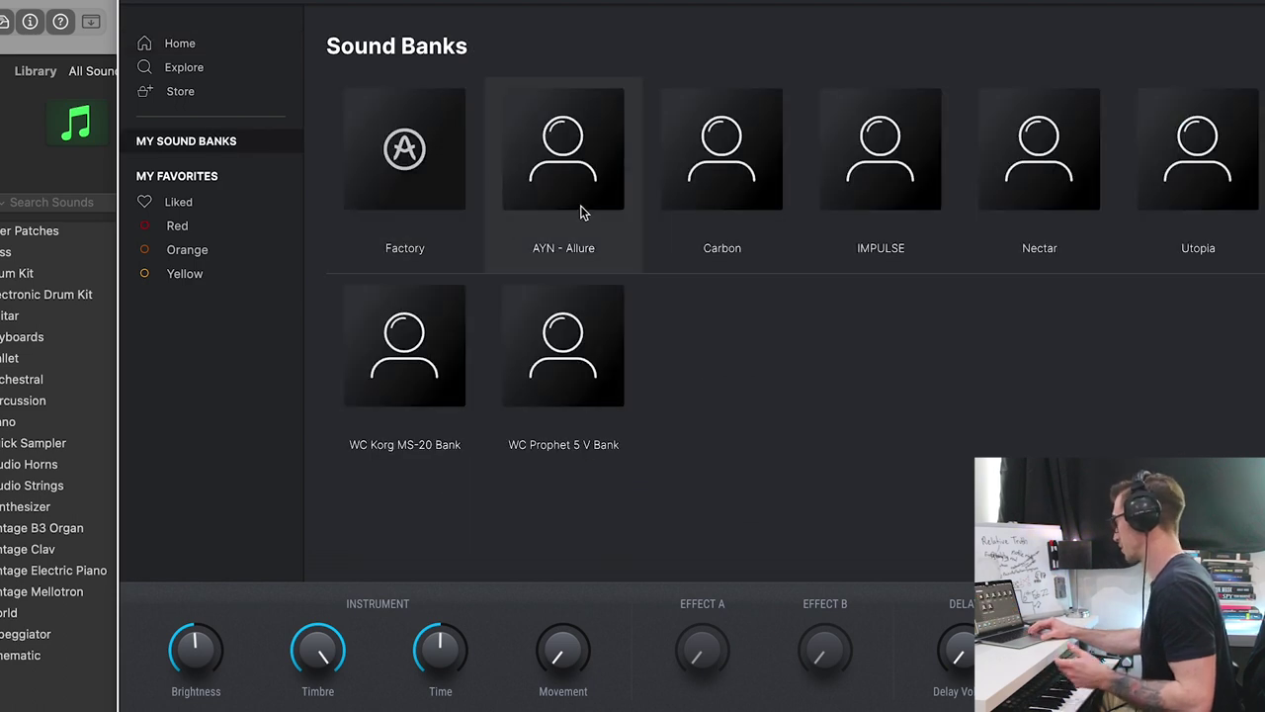
click(695, 248)
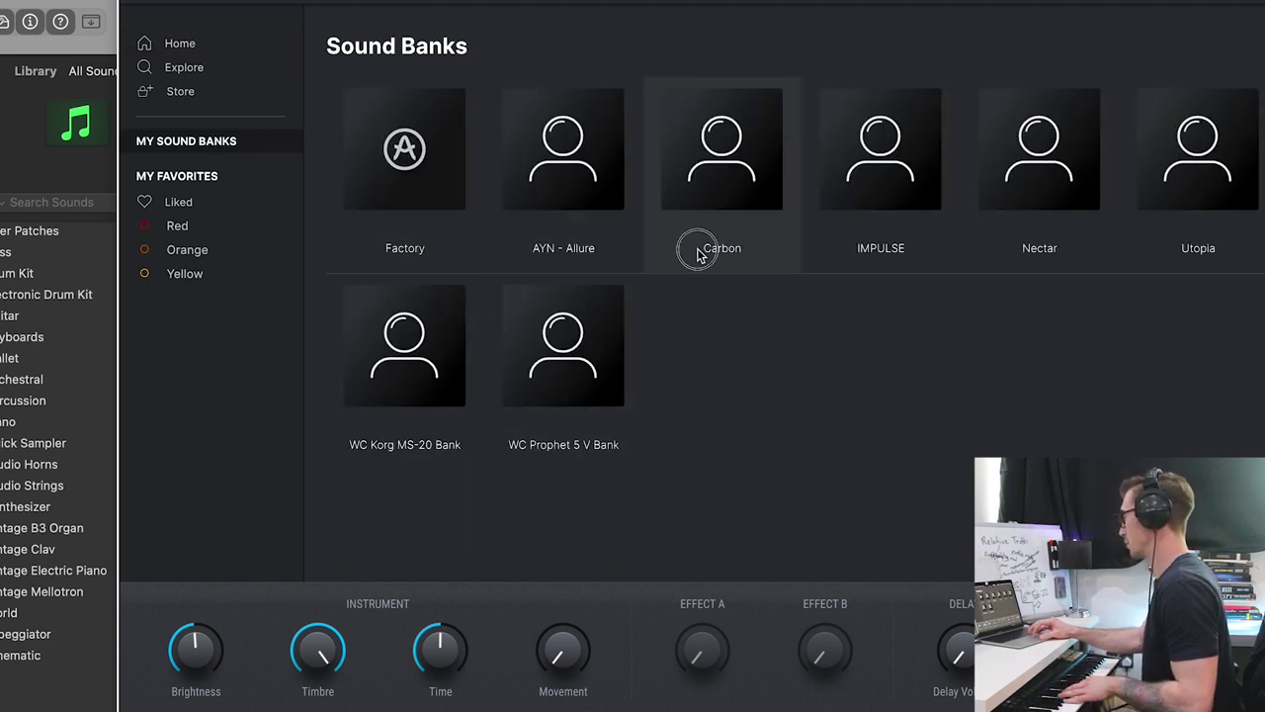
click(697, 255)
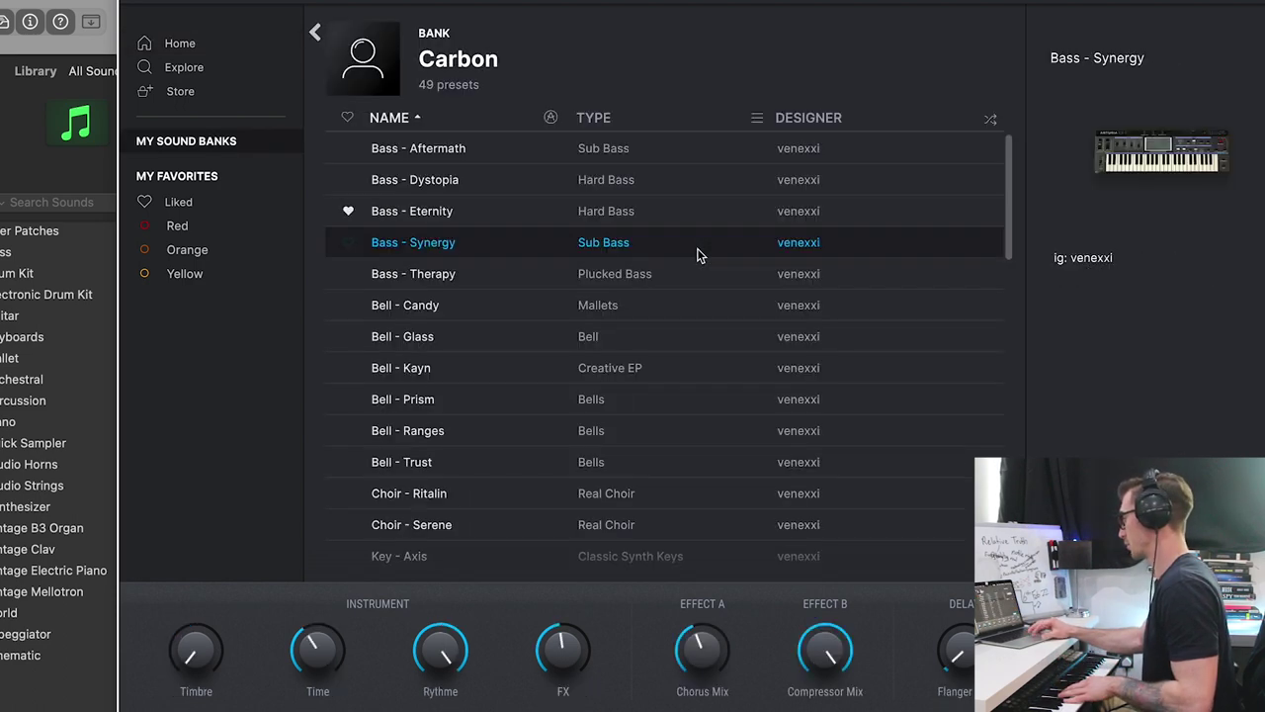
click(633, 429)
scroll(633, 430, down, 5)
click(622, 427)
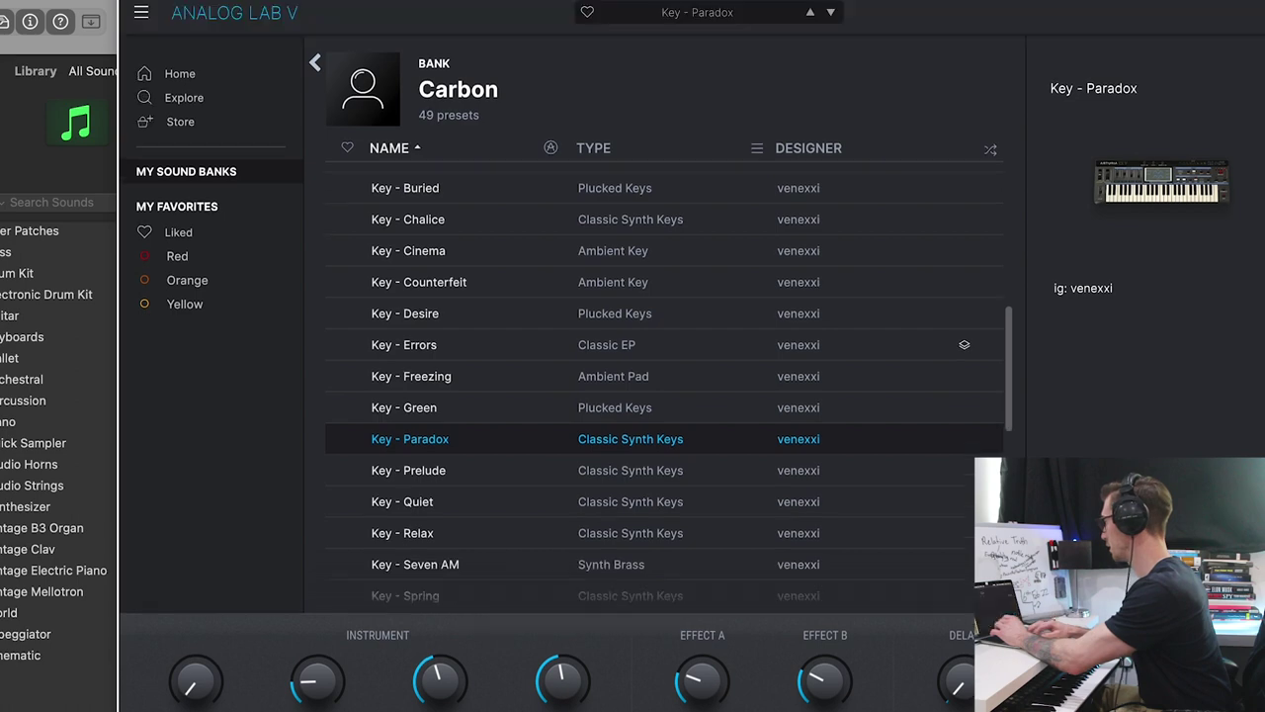
drag(502, 0, 502, 44)
click(131, 3)
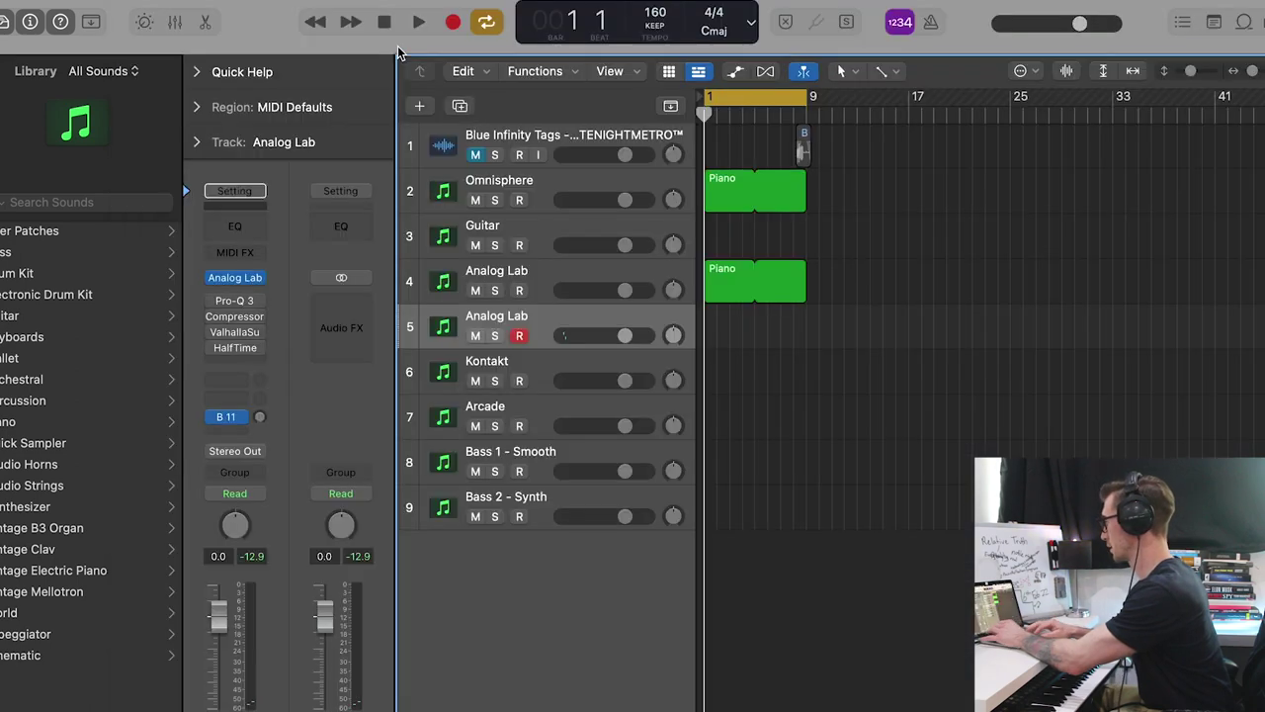
Duplicate Analog Lab track 5 and open the Analog Lab instrument on the new track.
key(super+d)
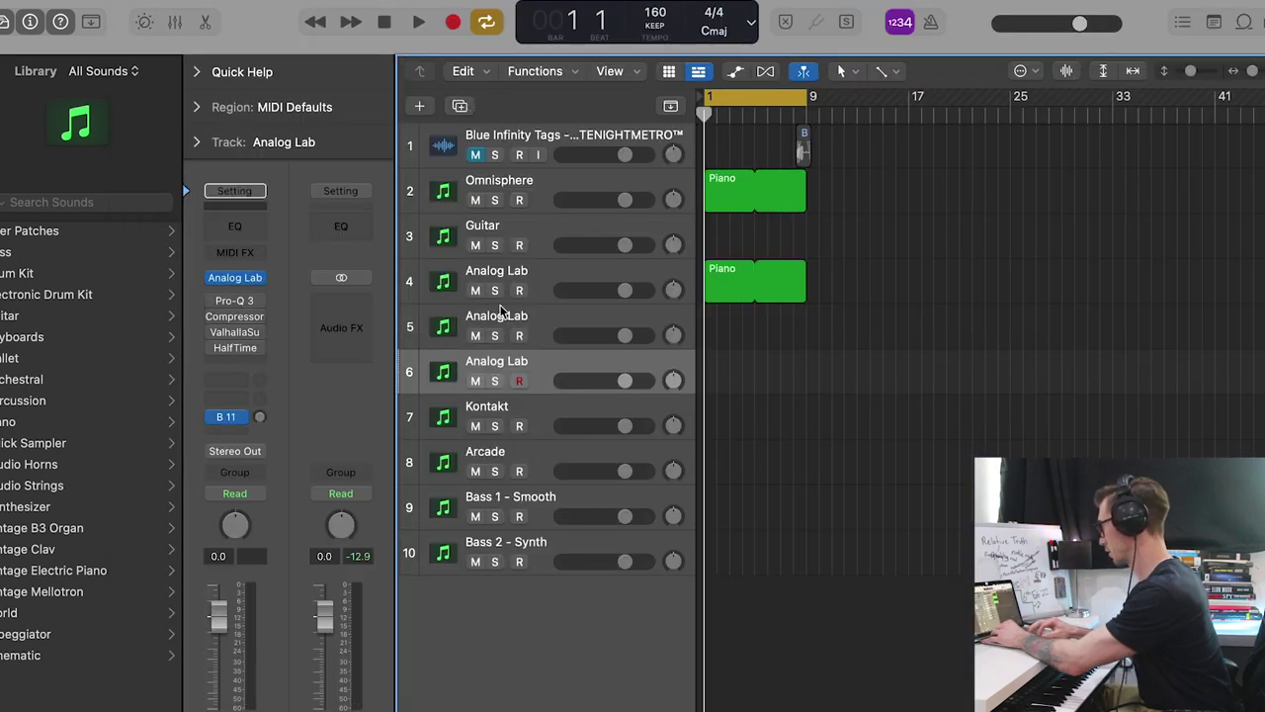
click(237, 279)
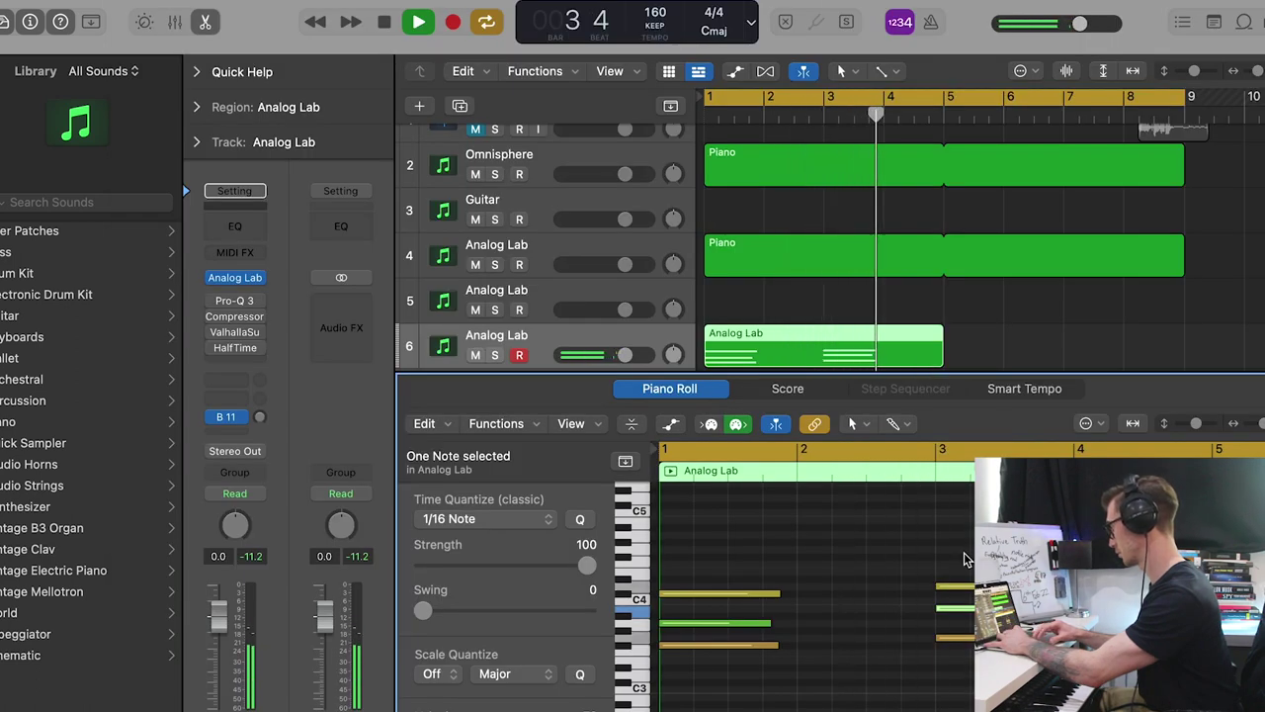
Enable HalfTime on track 6, setting its loop to 1/2 and its lower band limit to about 152 Hz.
key(space)
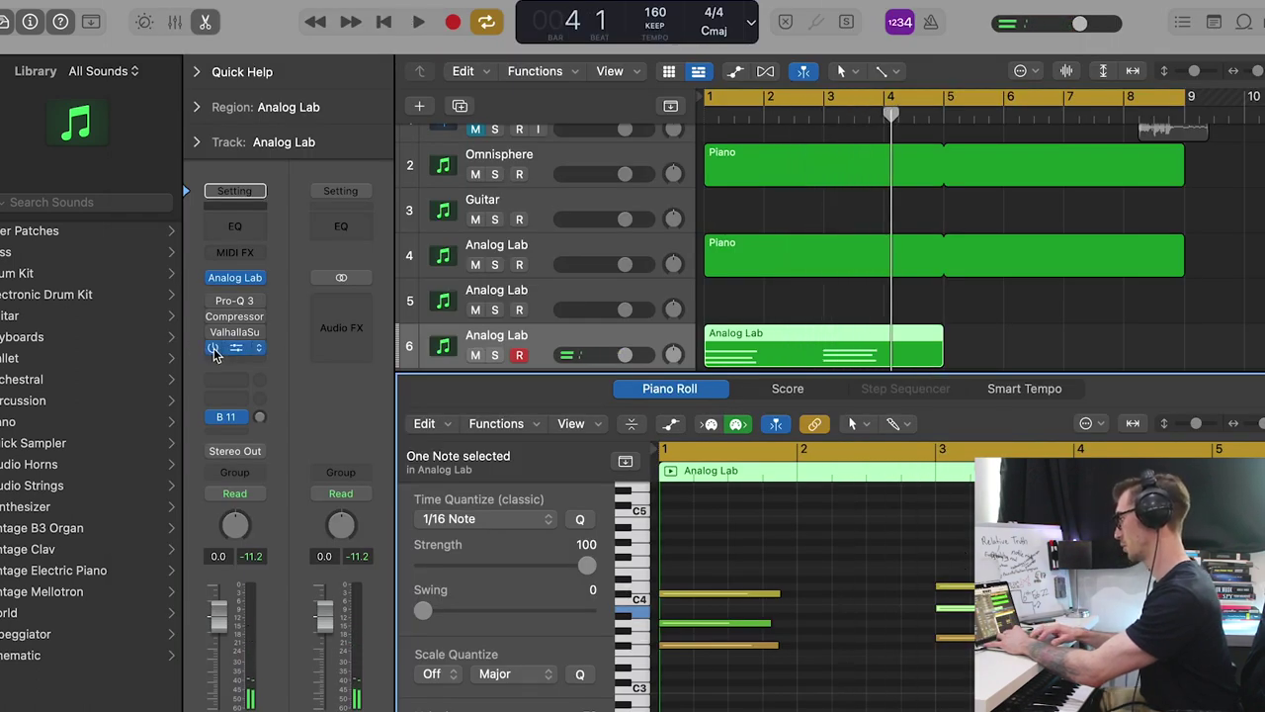
key(space)
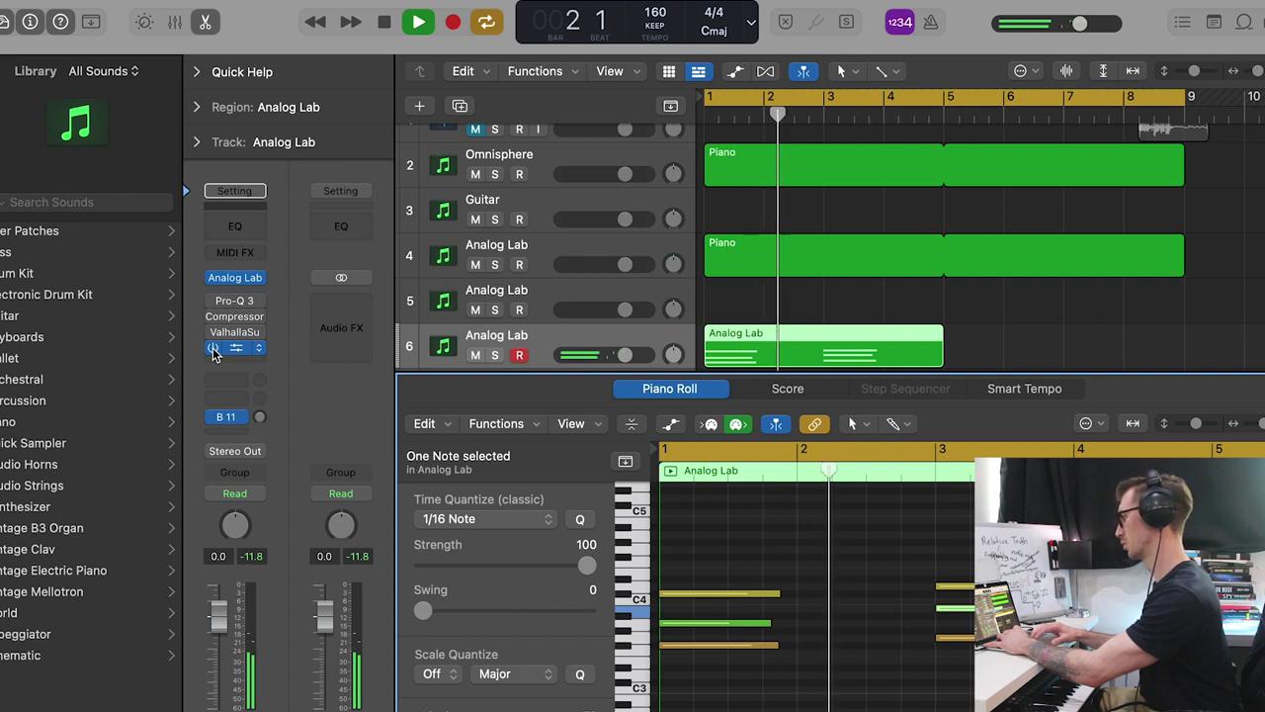
click(235, 348)
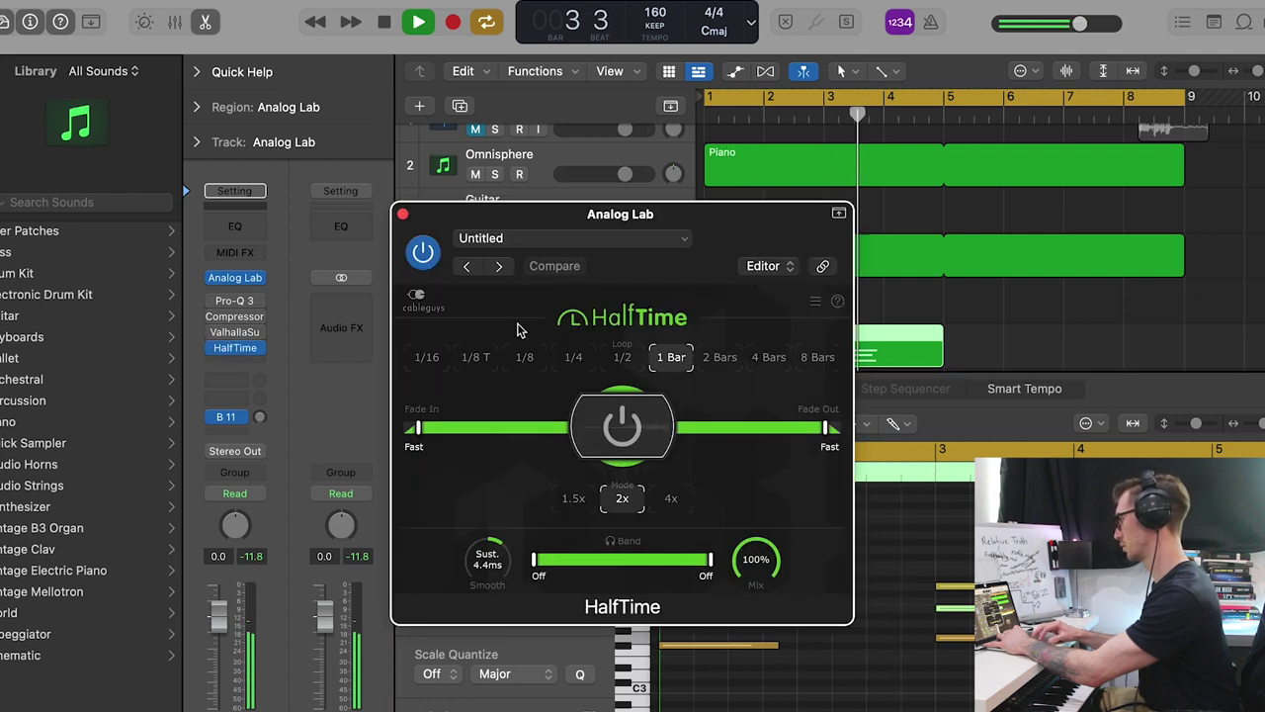
click(622, 357)
drag(535, 559, 580, 560)
key(space)
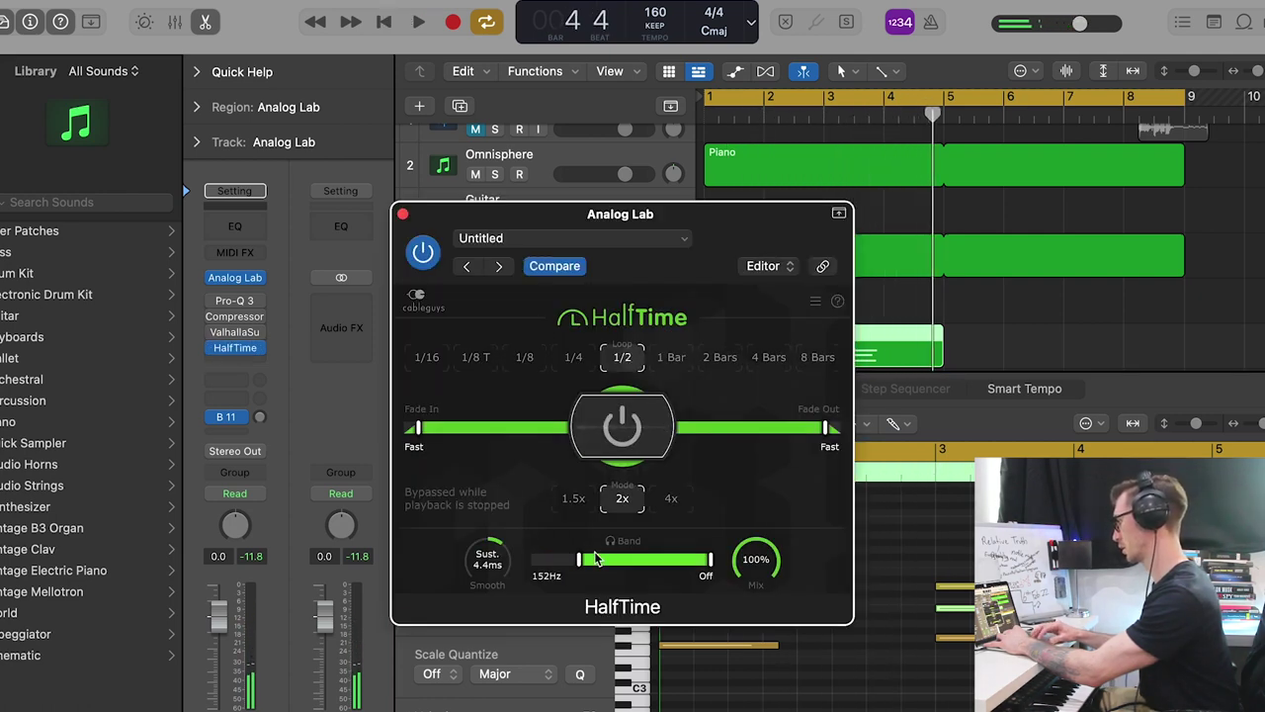
Move the active Pro-Q 3 to track 6's first effect slot and raise the Bus 11 send to about -16.0 dB.
key(space)
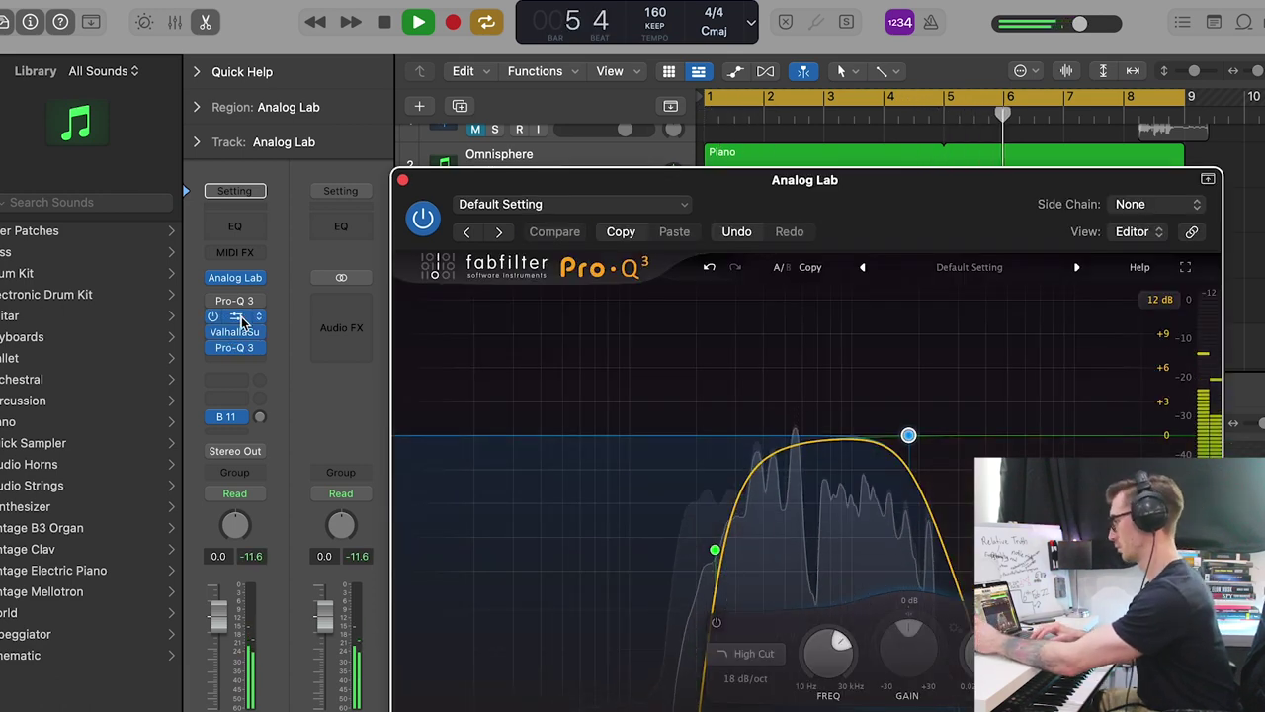
drag(242, 345, 243, 300)
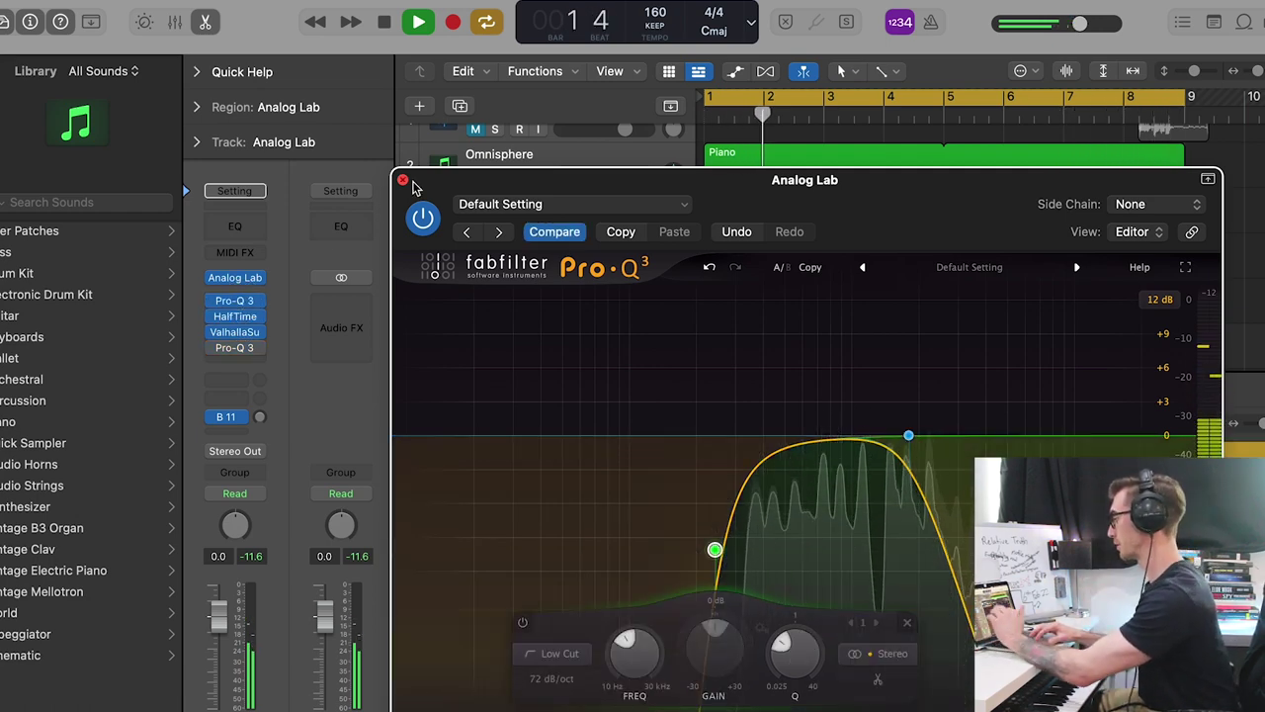
click(402, 180)
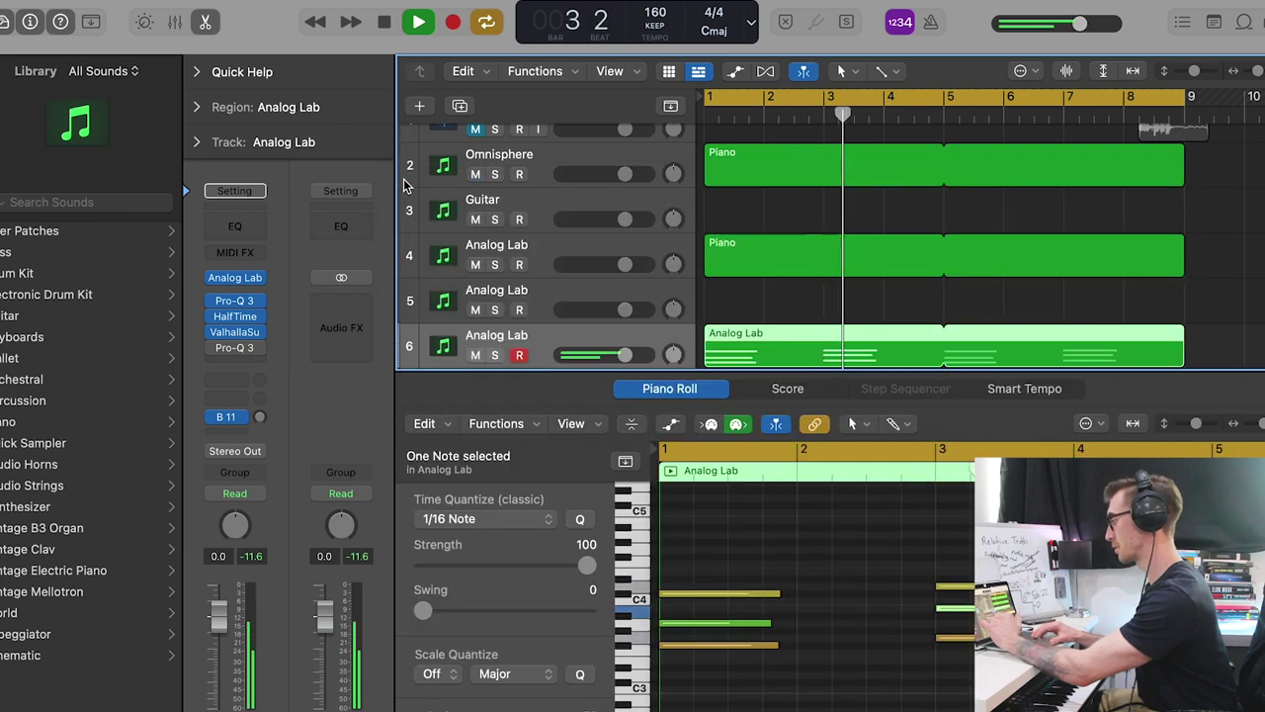
drag(262, 420, 262, 368)
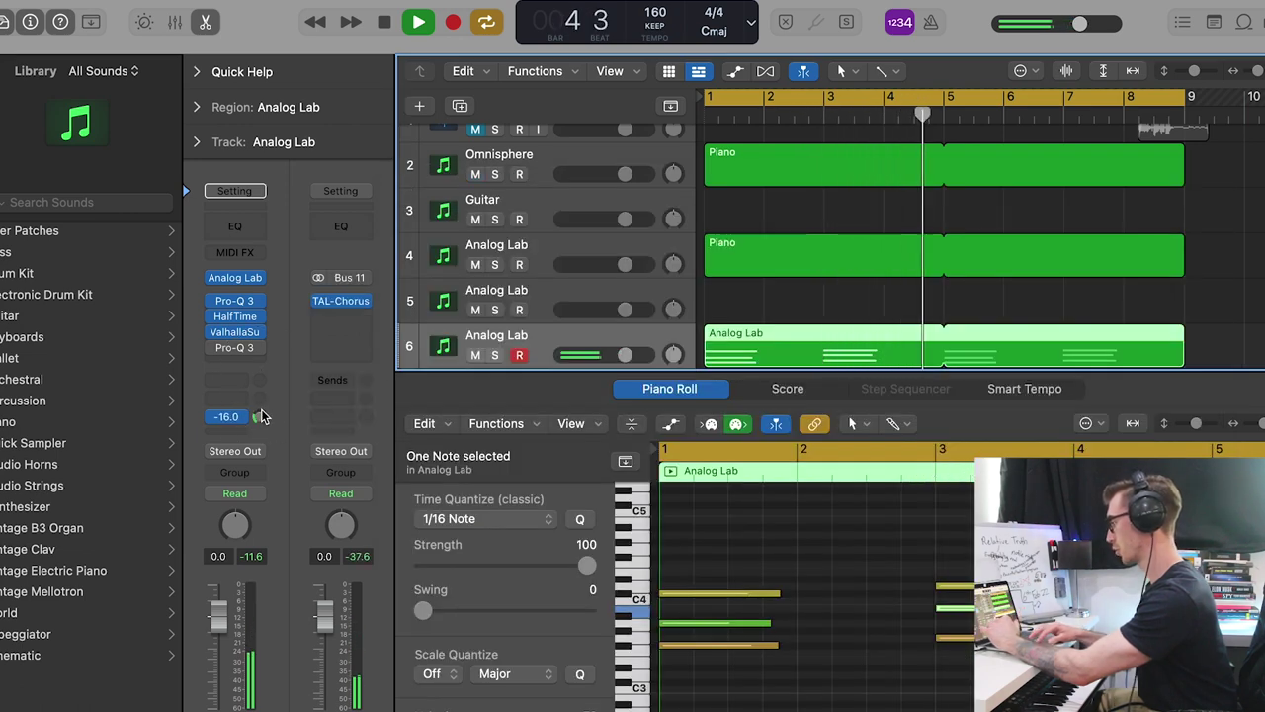
Record a sustained four-bar line on Analog Lab track 7 and mute the recorded region.
scroll(705, 318, down, 3)
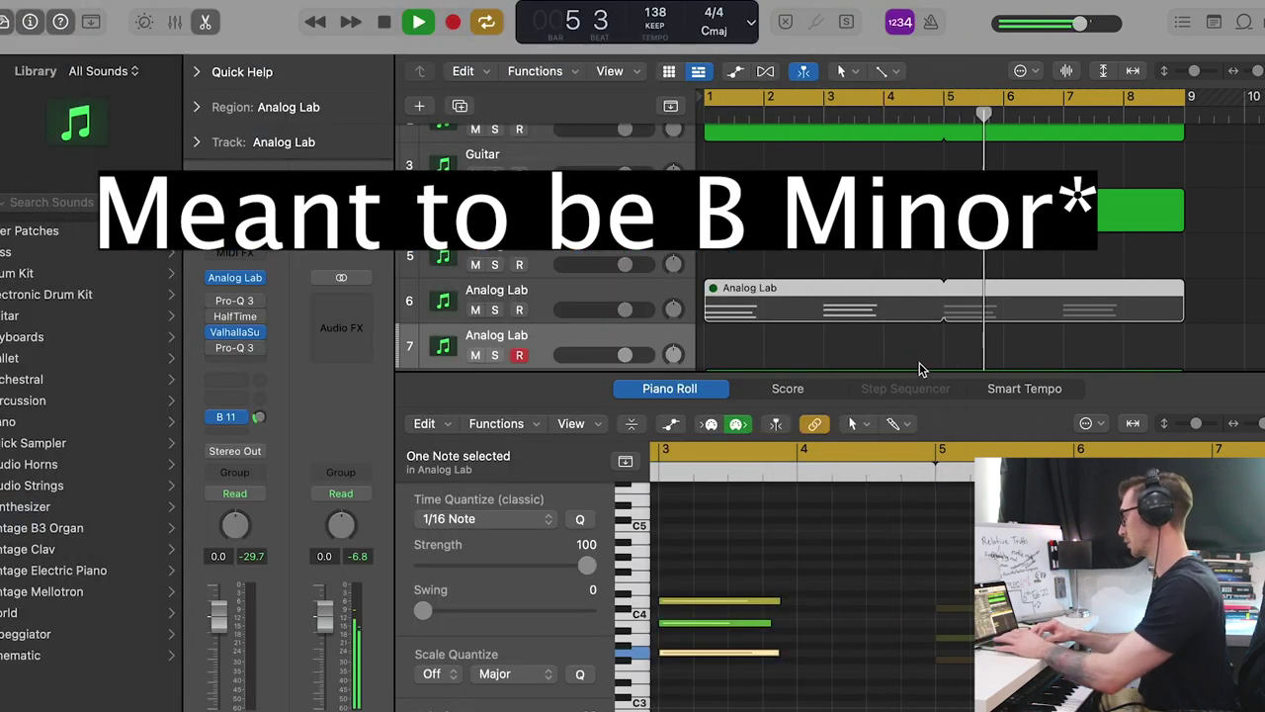
click(721, 361)
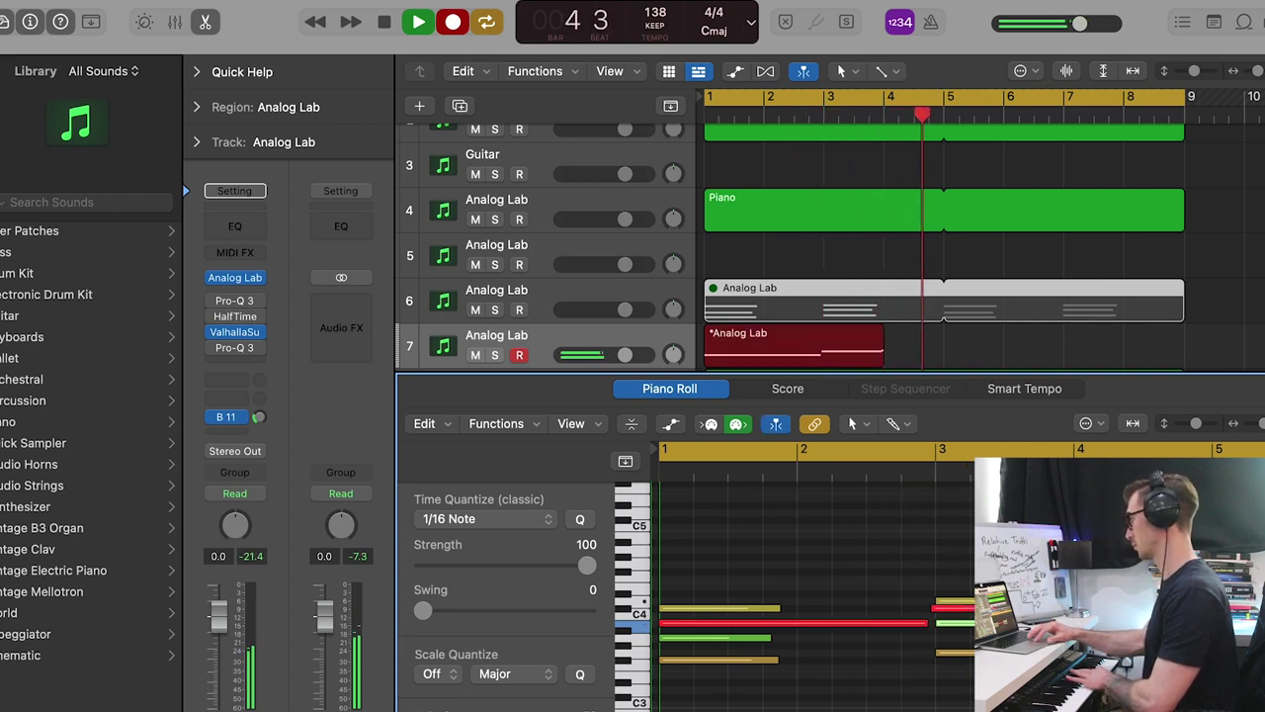
key(space)
click(886, 261)
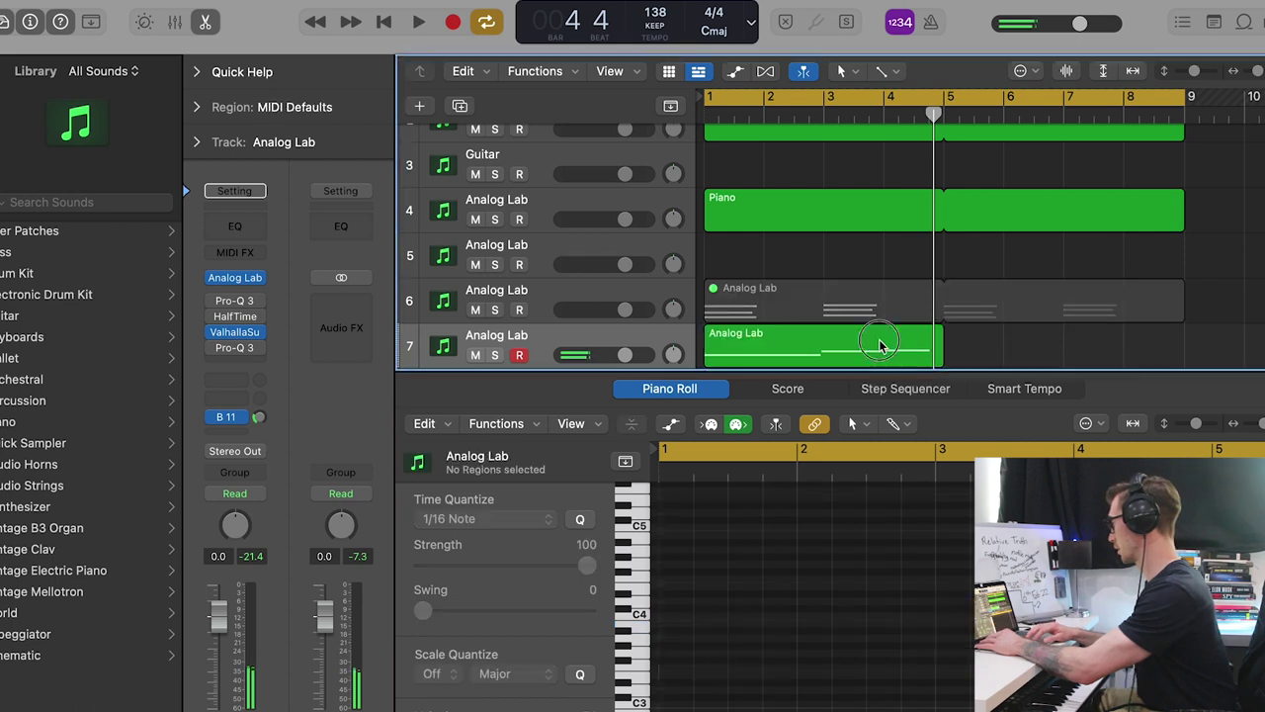
click(880, 344)
scroll(880, 344, down, 3)
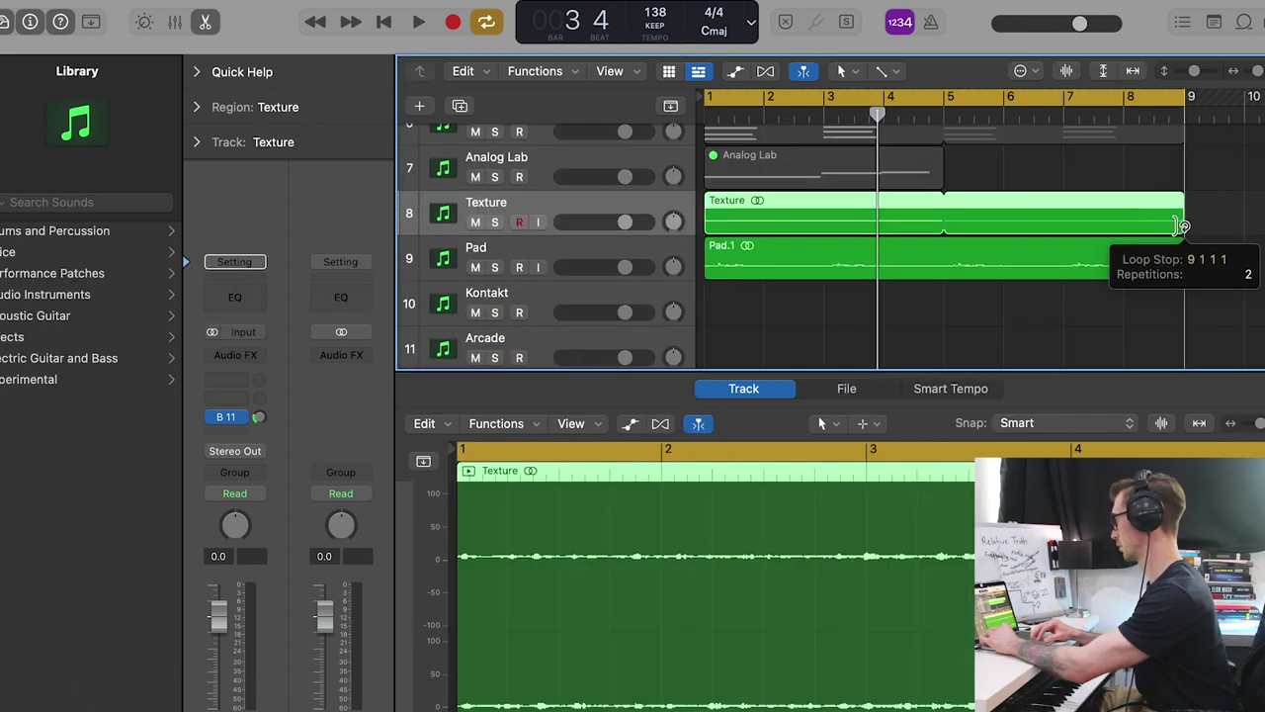
Start playback, close the editor and clear the region selection.
key(space)
key(e)
click(761, 588)
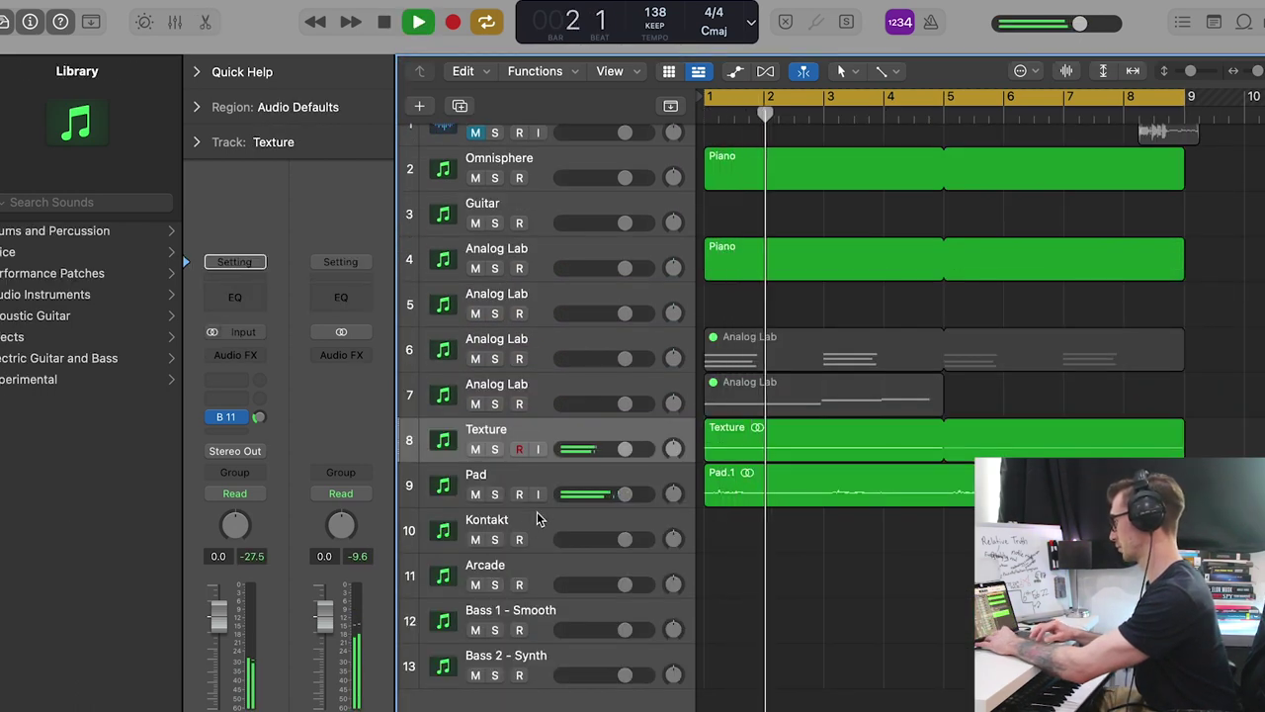
Record a four-bar part of short single notes on Analog Lab track 5 and show its notes in the Piano Roll.
click(538, 388)
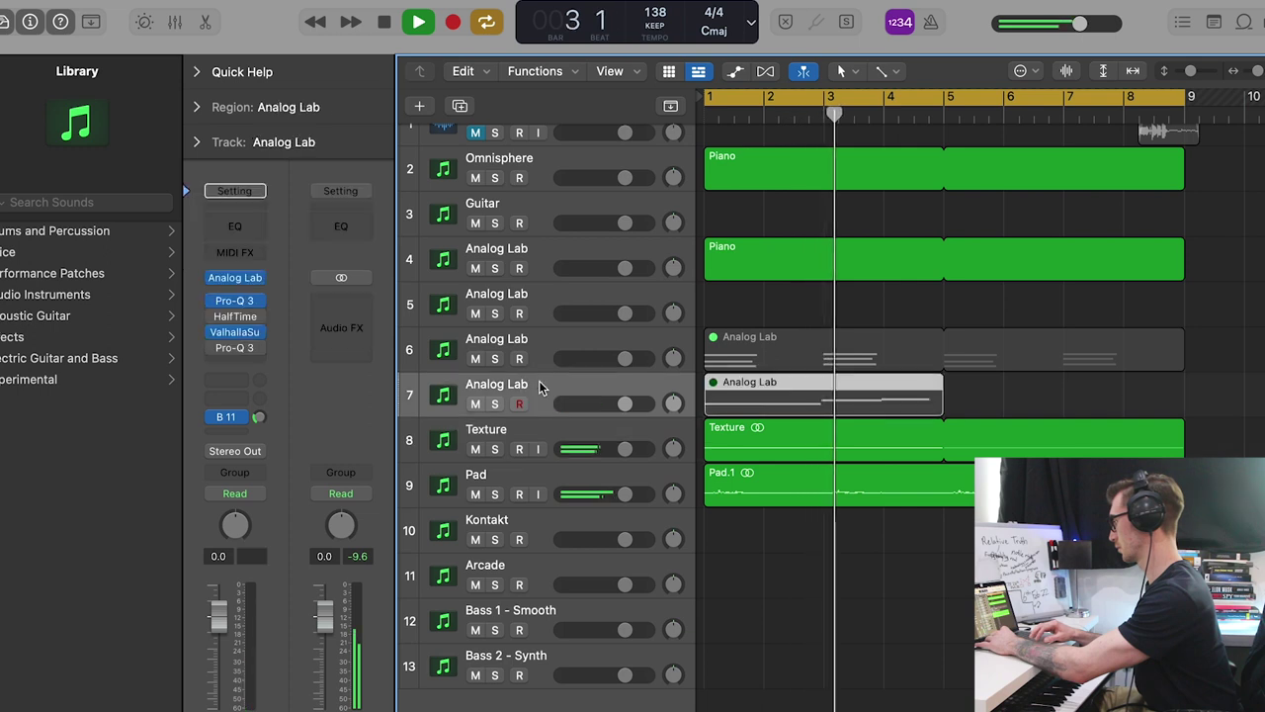
click(535, 295)
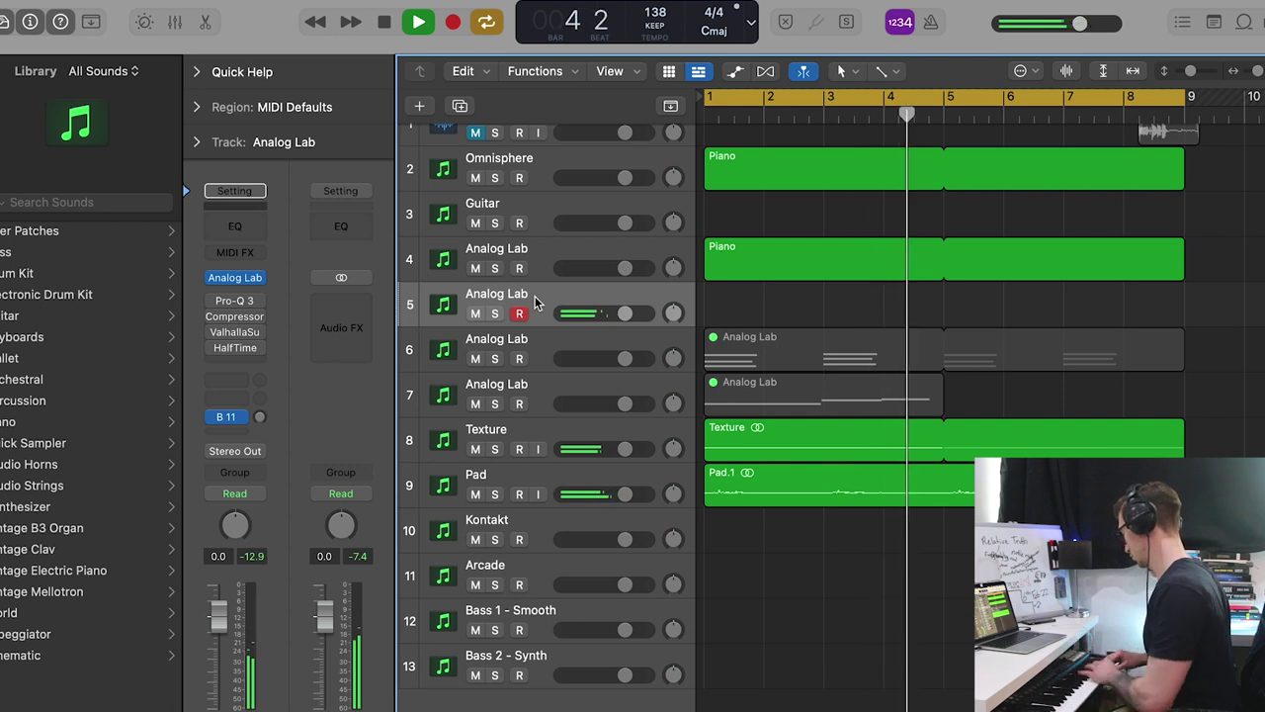
key(space)
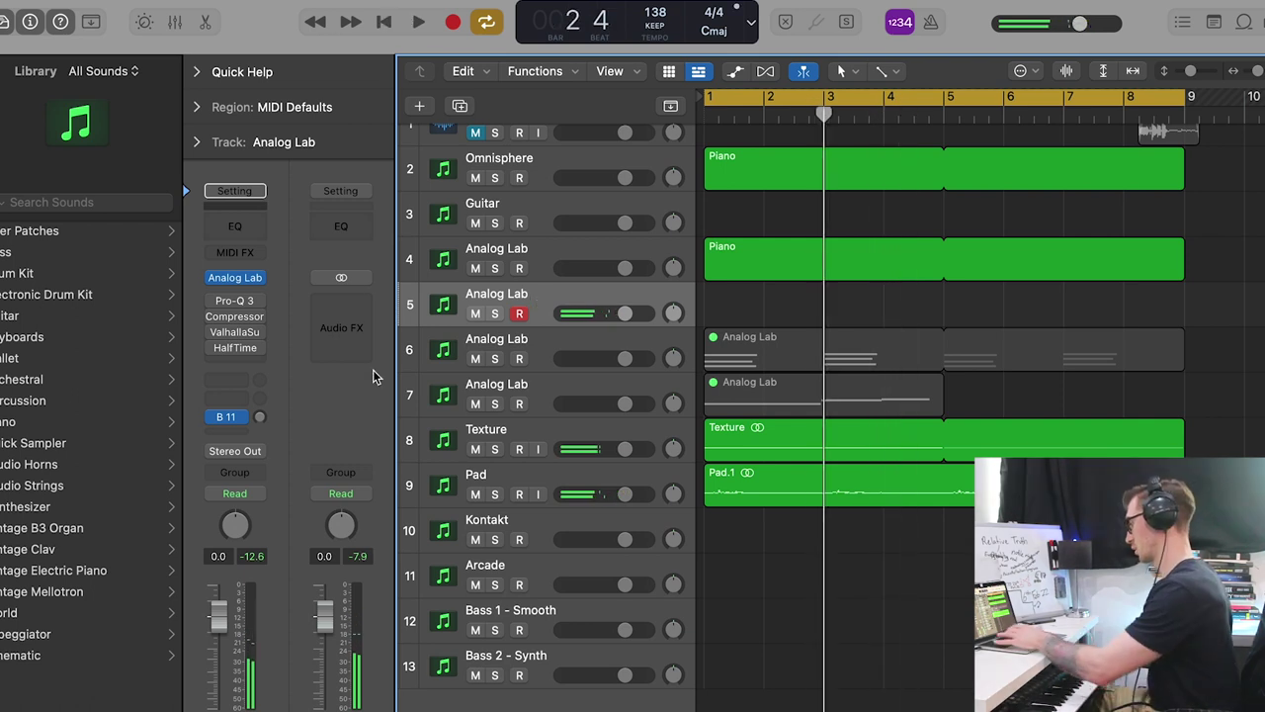
key(r)
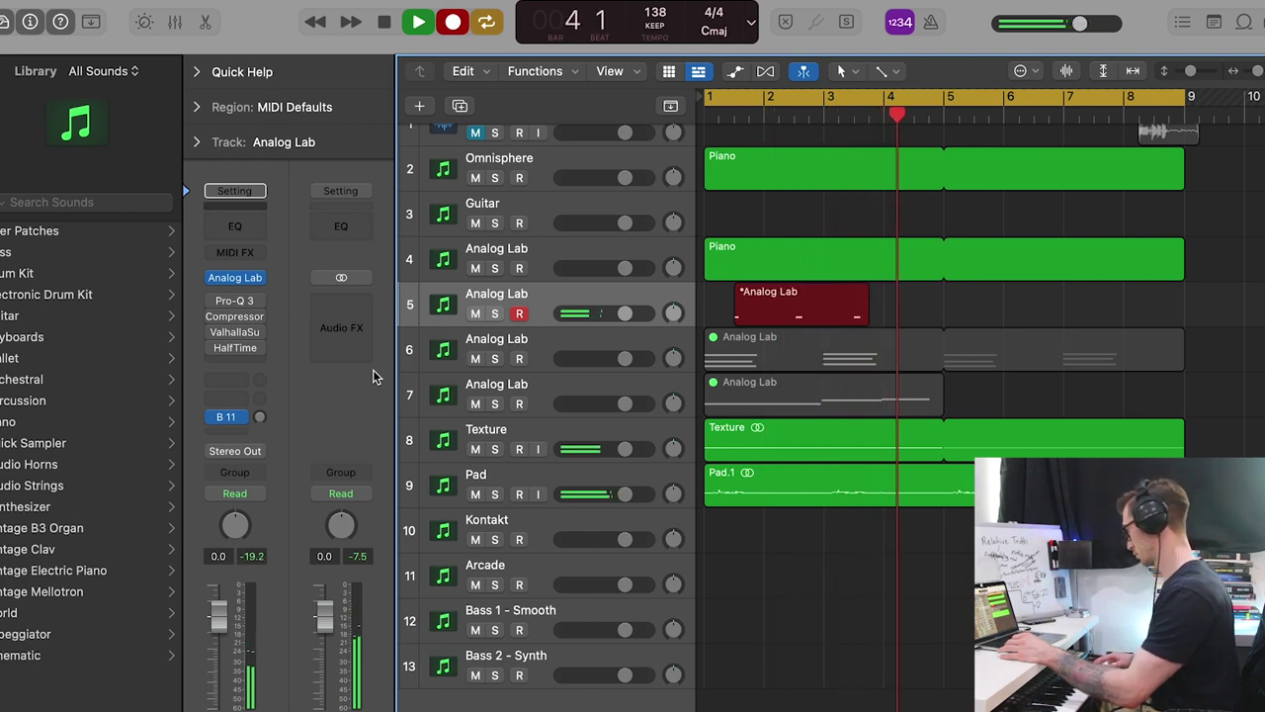
scroll(776, 621, left, 6)
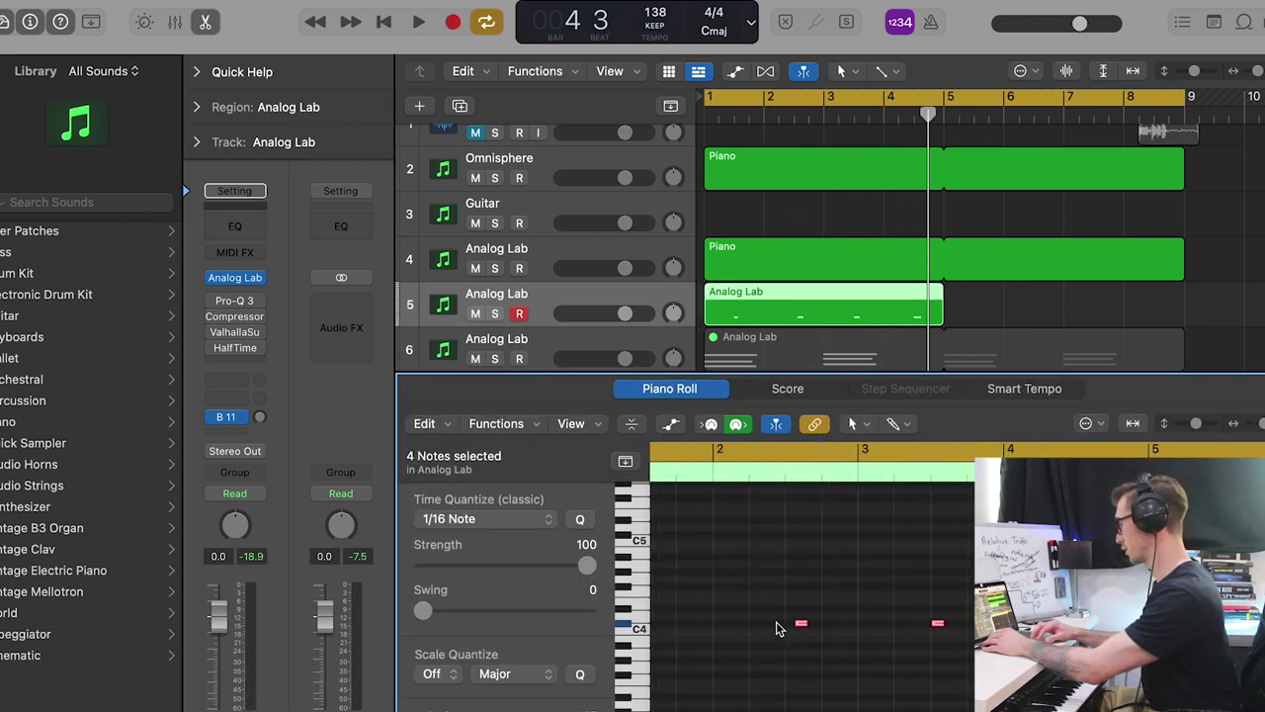
click(772, 638)
scroll(744, 637, left, 2)
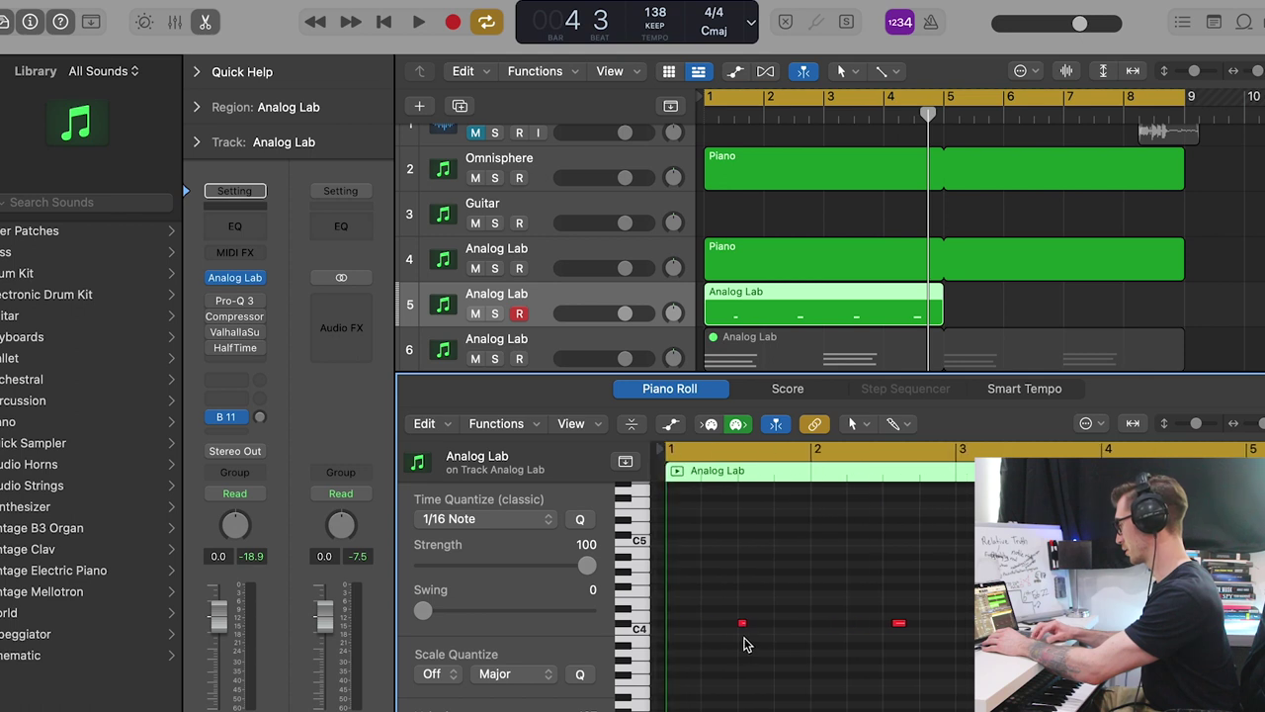
Adjust the first two notes of the track 5 region, loop the region to bar 9 and play it back.
scroll(745, 644, right, 1)
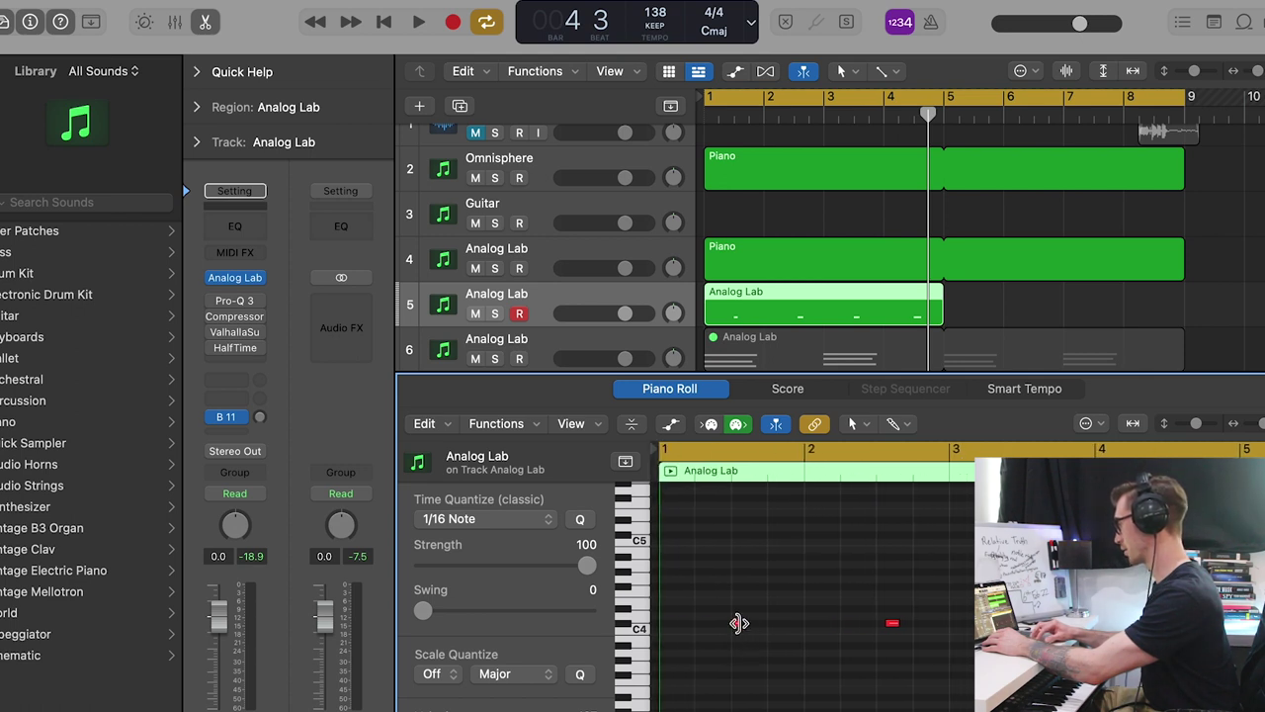
click(739, 623)
drag(892, 625, 884, 627)
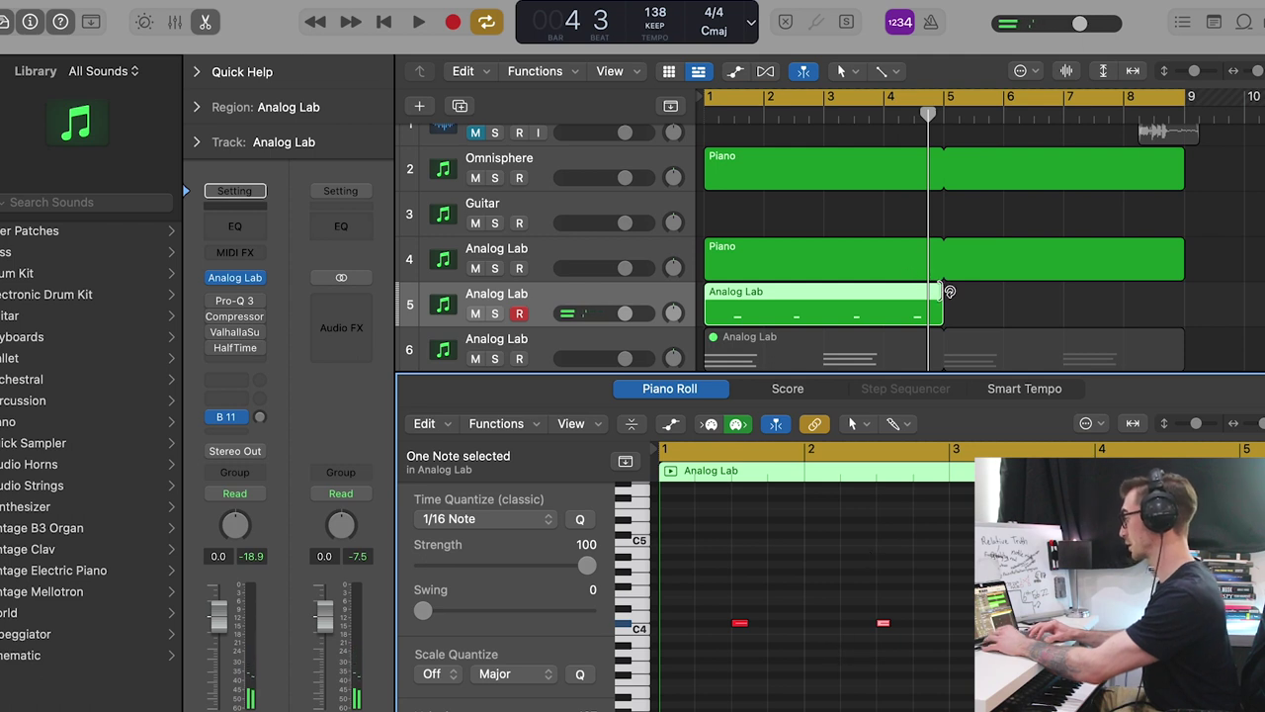
drag(949, 292, 1185, 303)
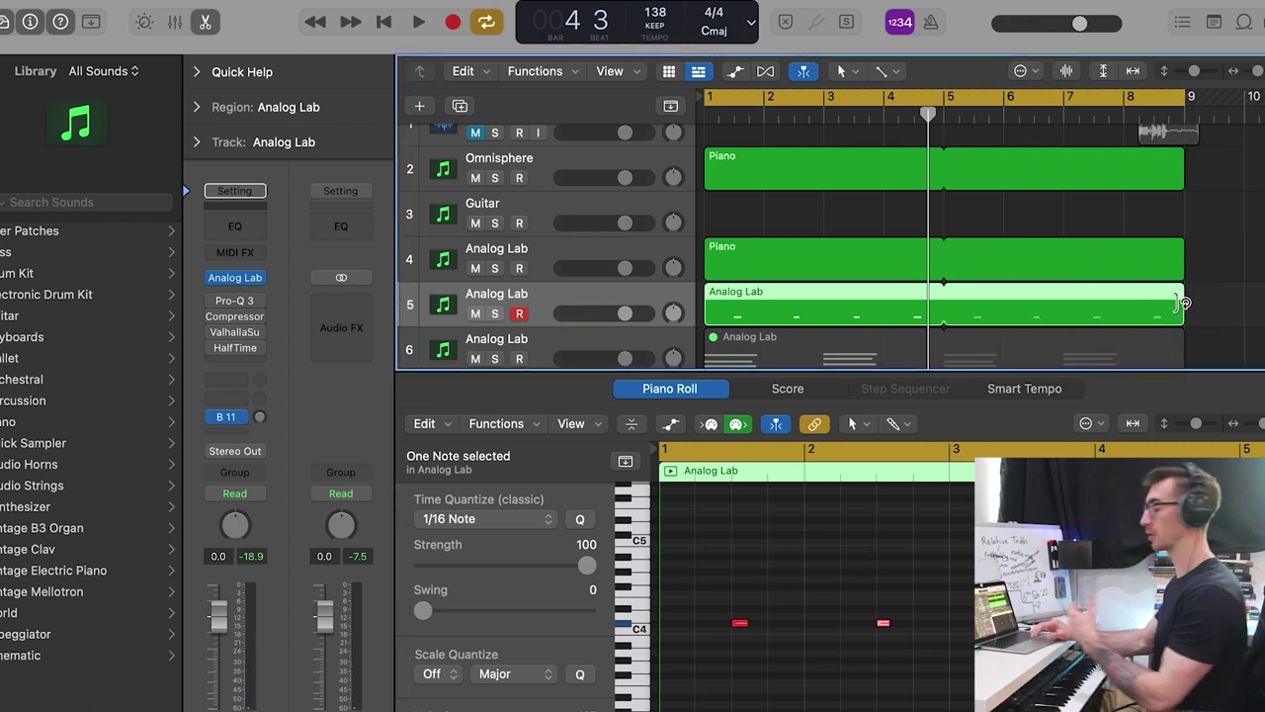
key(space)
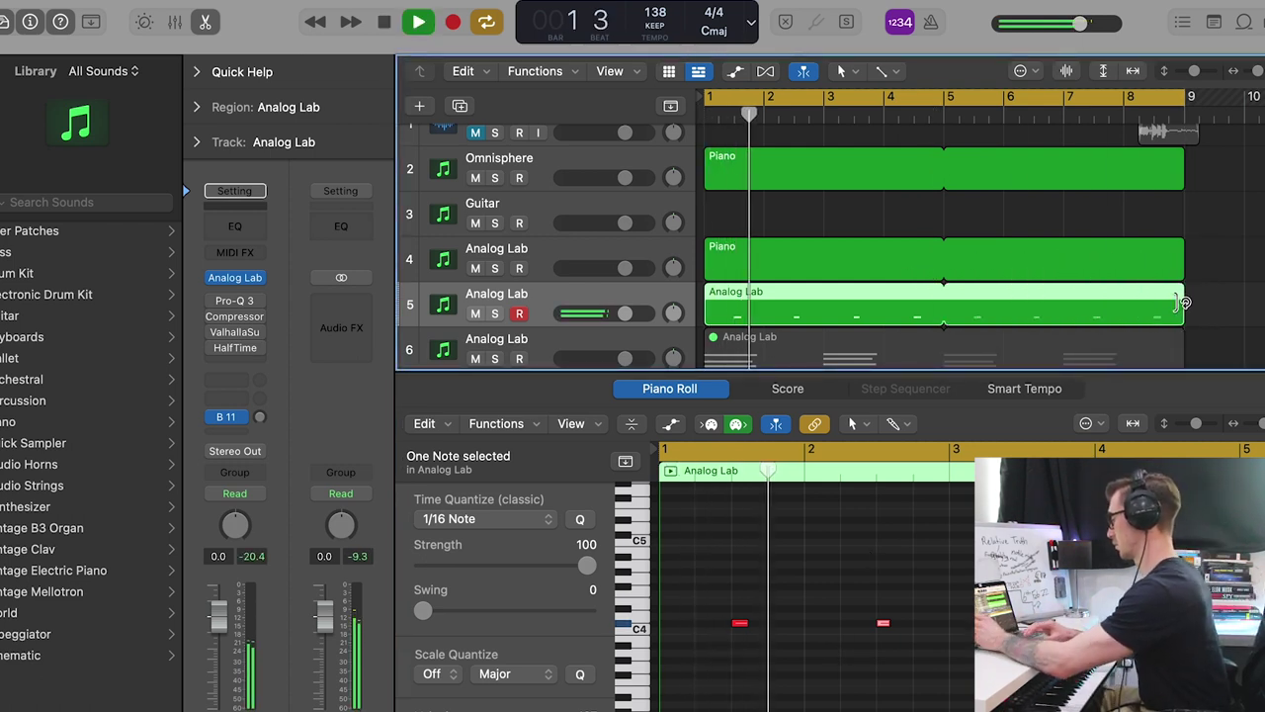
Enable the Compressor on track 5 and add a Bus 9 delay send at about -20.1 dB.
click(212, 316)
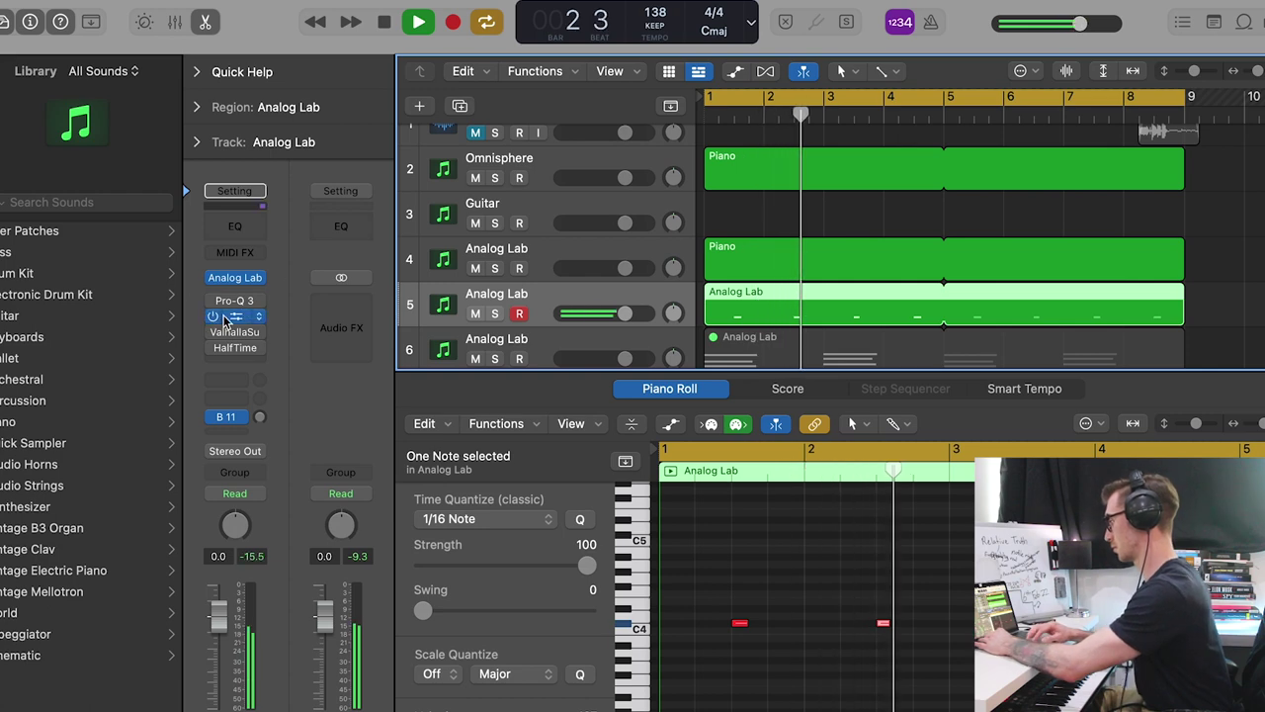
click(242, 397)
mouse_move(252, 427)
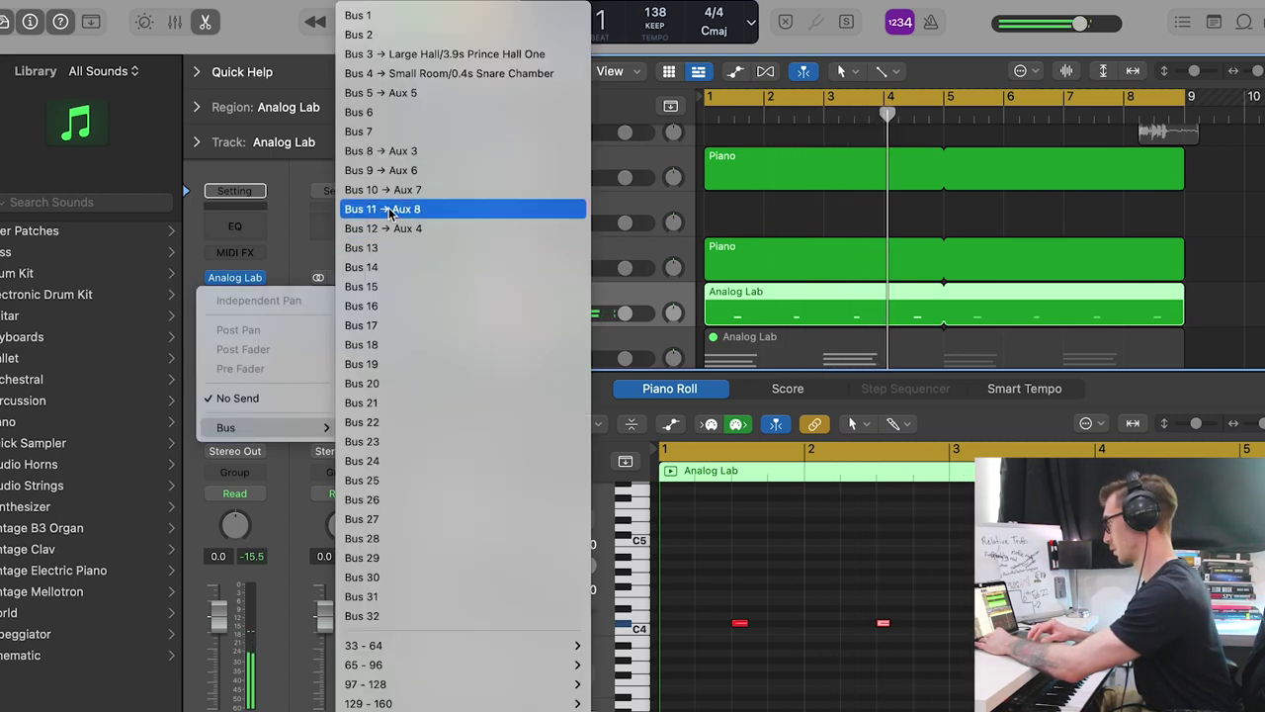
click(391, 210)
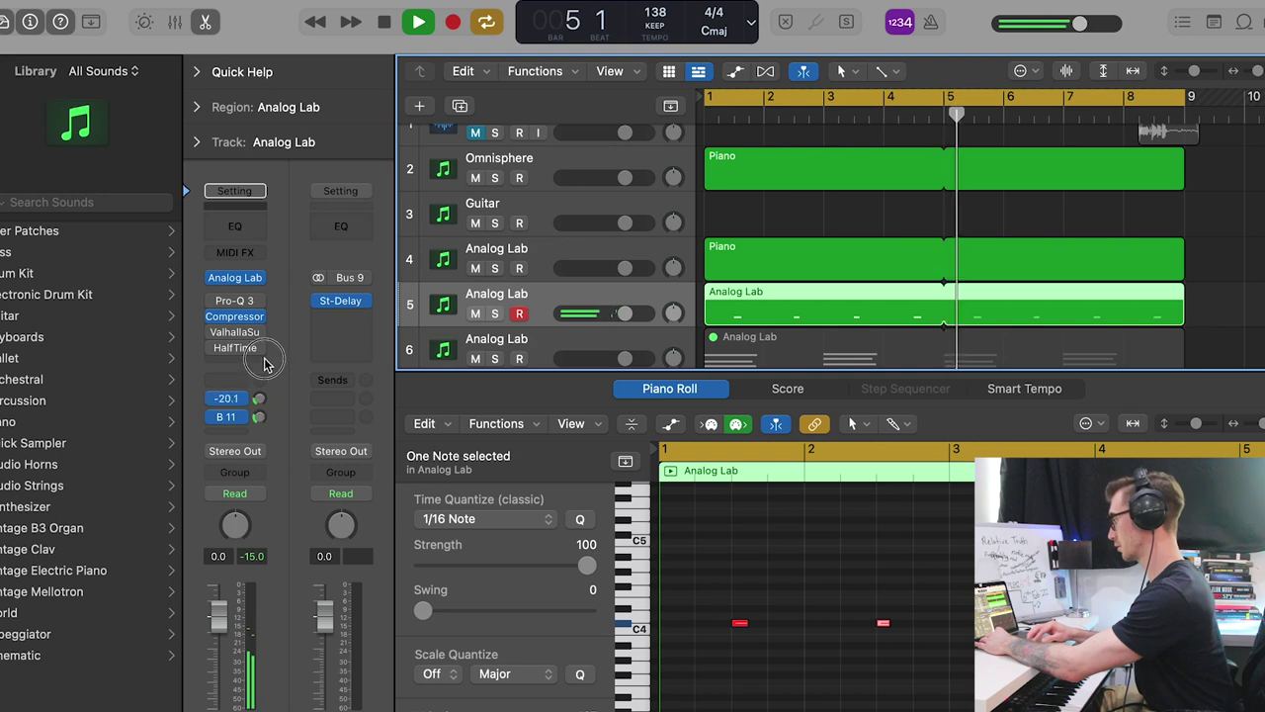
Raise the Bus 9 delay send on track 5 to -12.5 dB.
drag(258, 400, 258, 391)
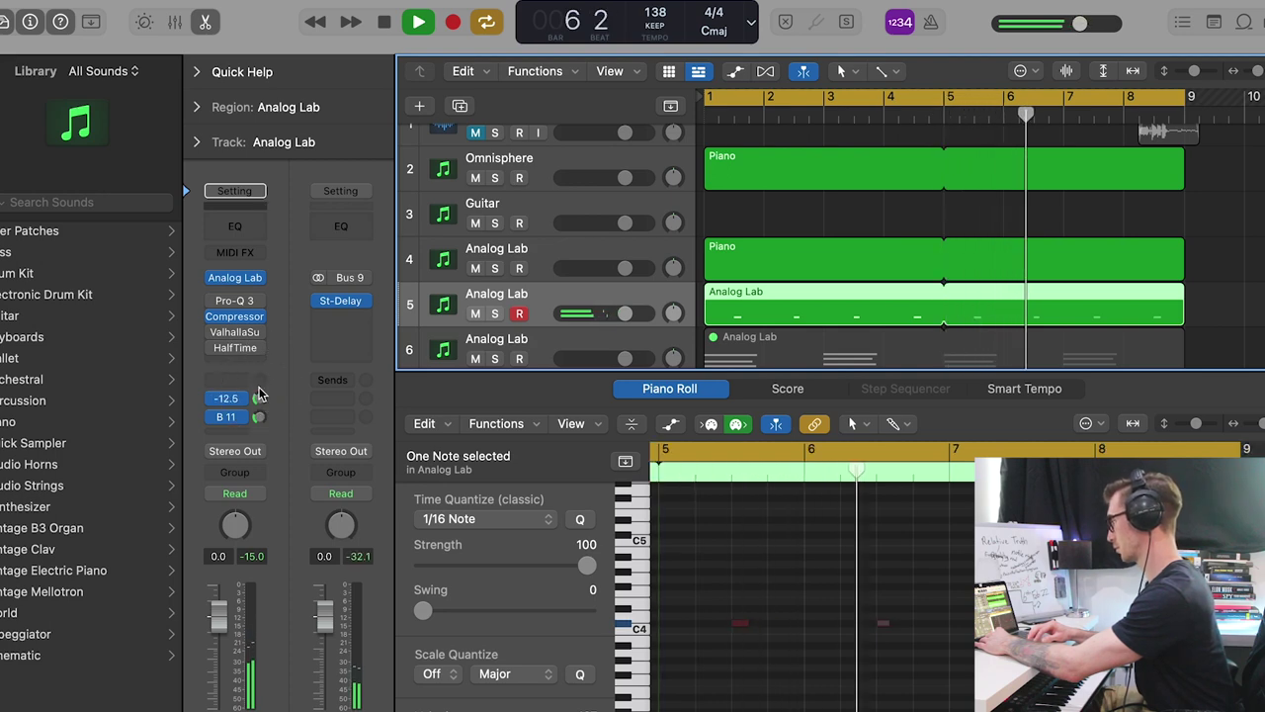
scroll(258, 397, up, 3)
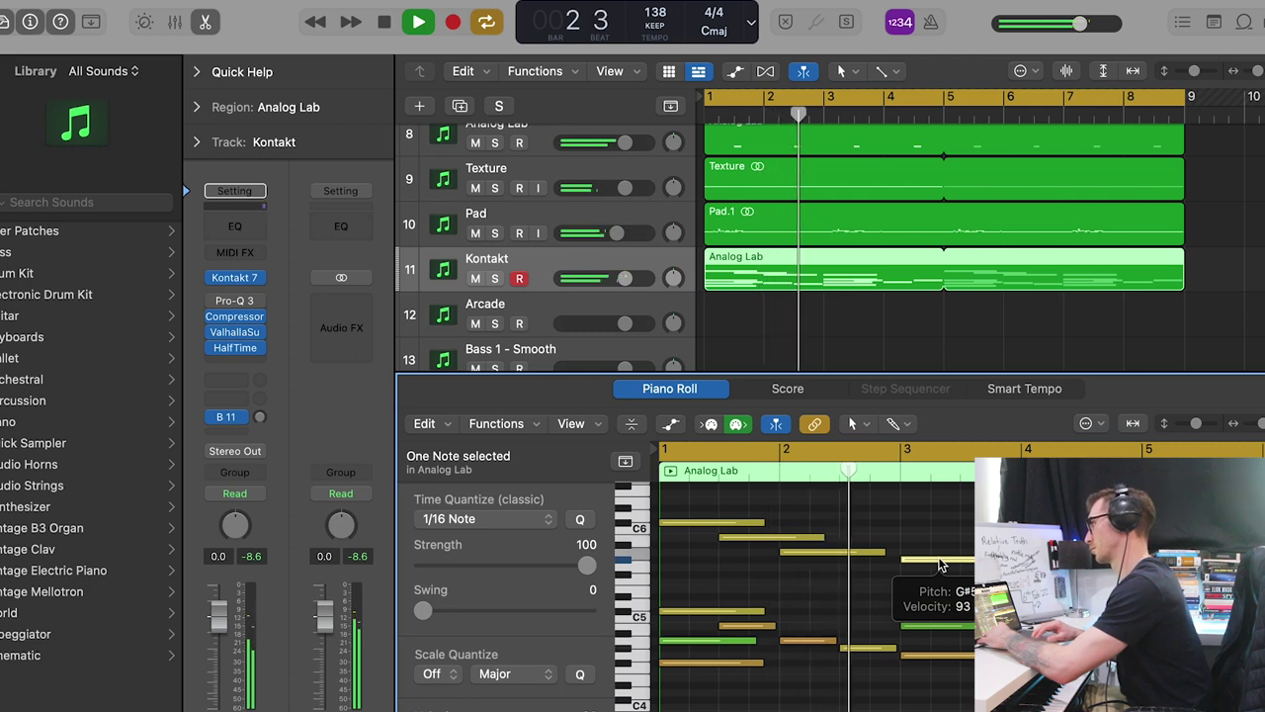
Lower the selected G#5 note at bar 3 of the Kontakt track's region by one semitone and play it back.
key(space)
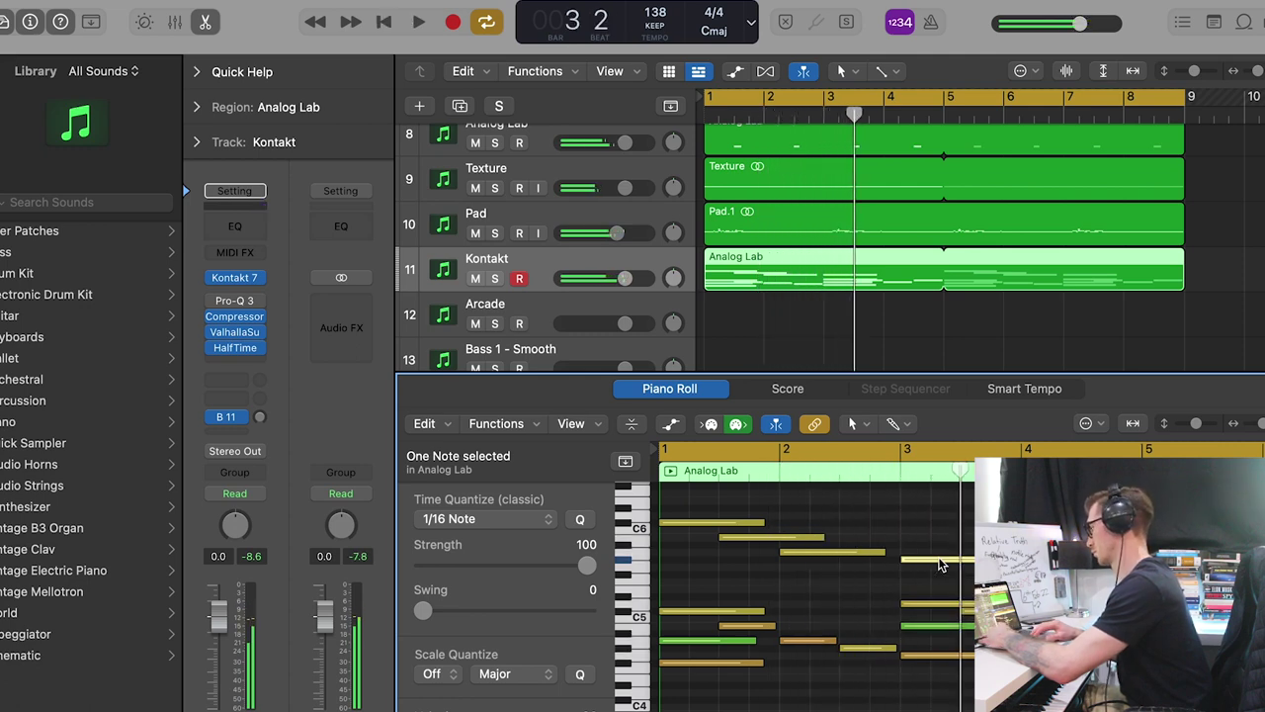
key(alt+Down)
key(space)
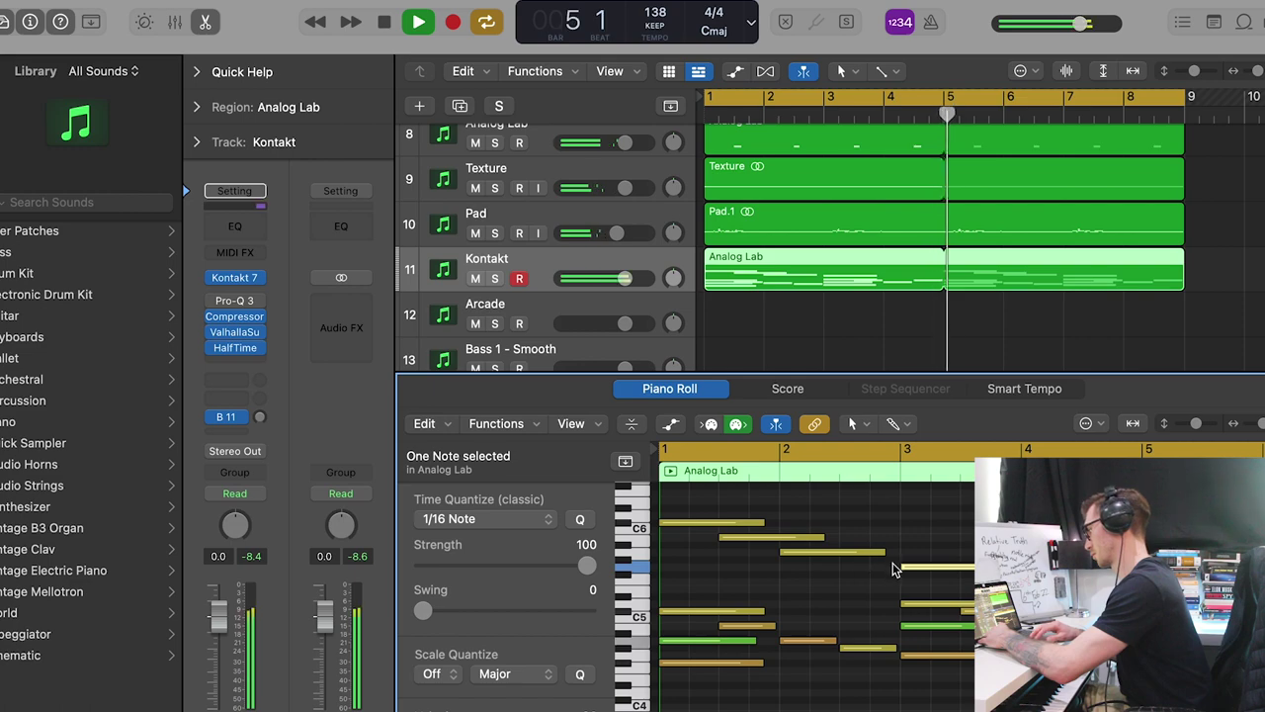
key(space)
Bounce the Kontakt track's region in place to a new track named "Piano Halftime".
right_click(766, 286)
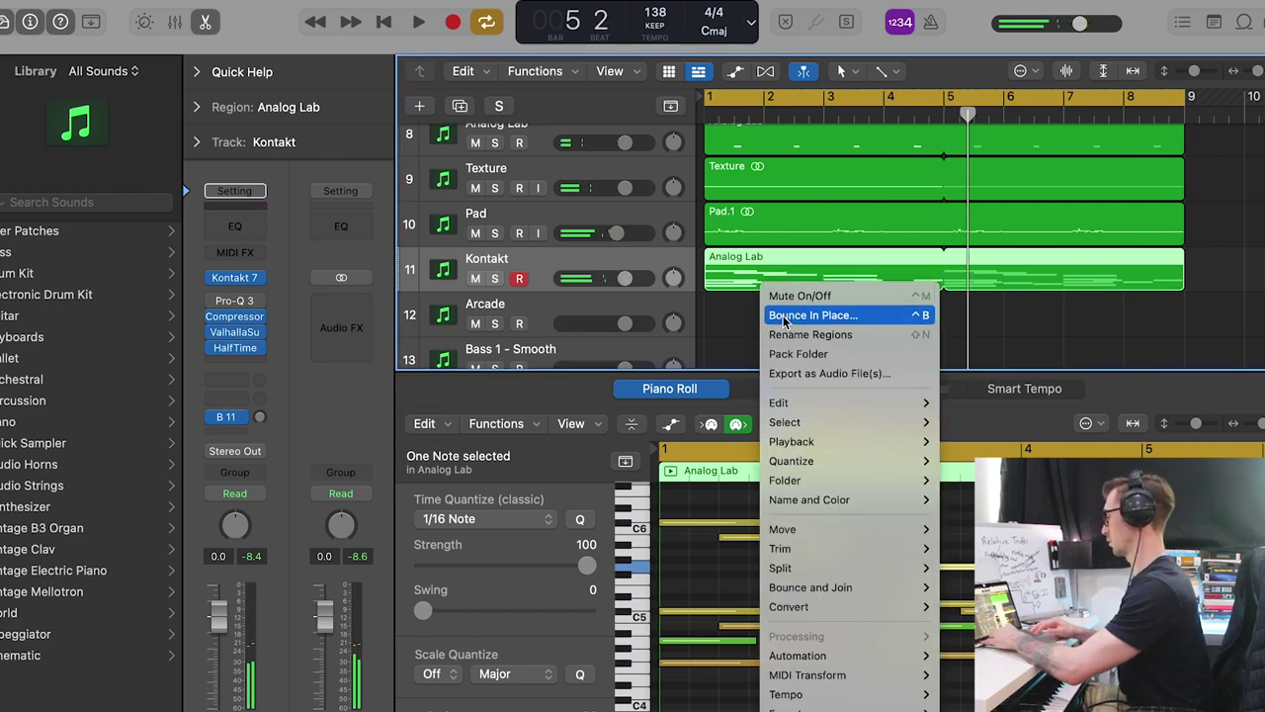
click(785, 316)
text(Pian)
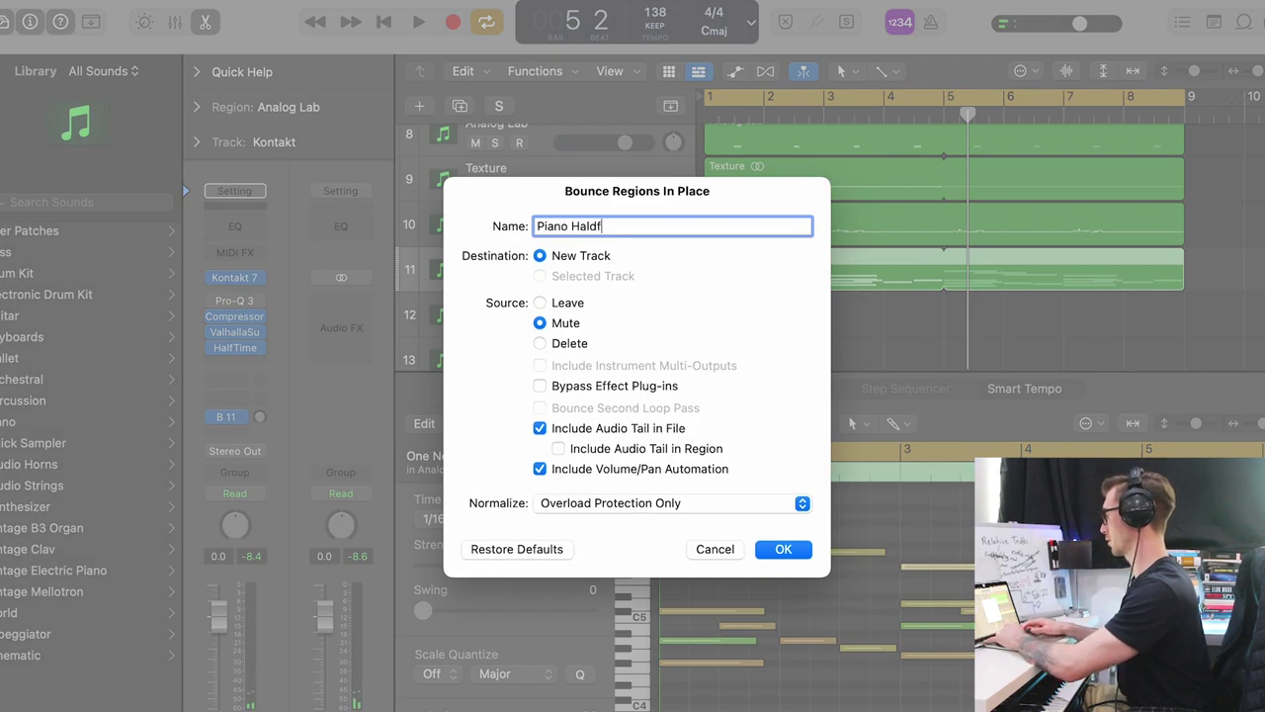
text(o Halftime)
key(Return)
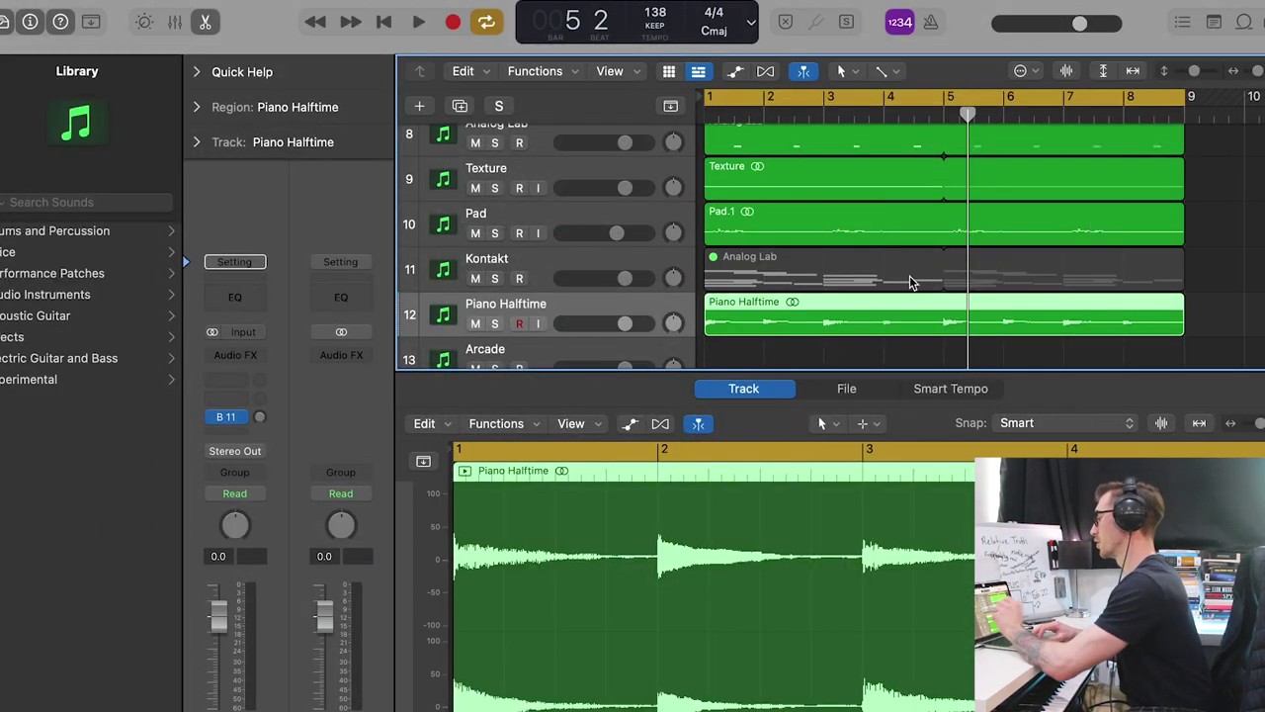
Reverse the bounced Piano Halftime audio, play it back with the other tracks and collapse the region settings.
click(1202, 303)
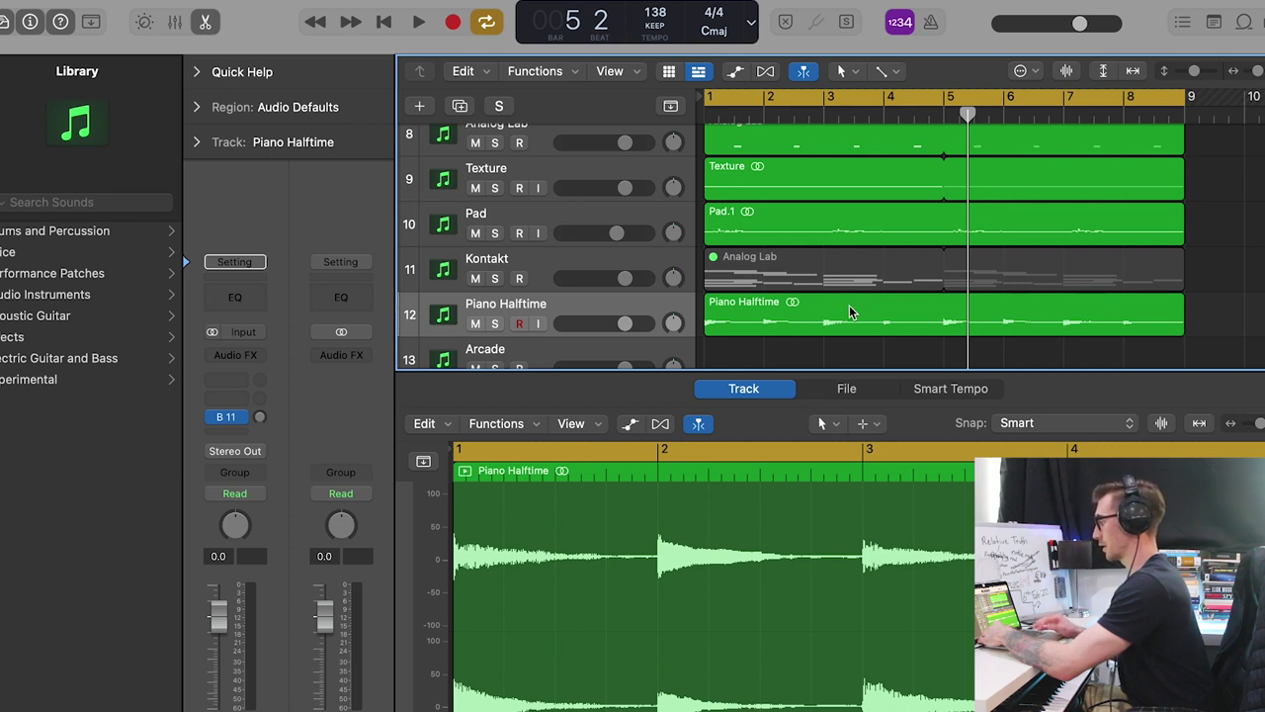
click(199, 107)
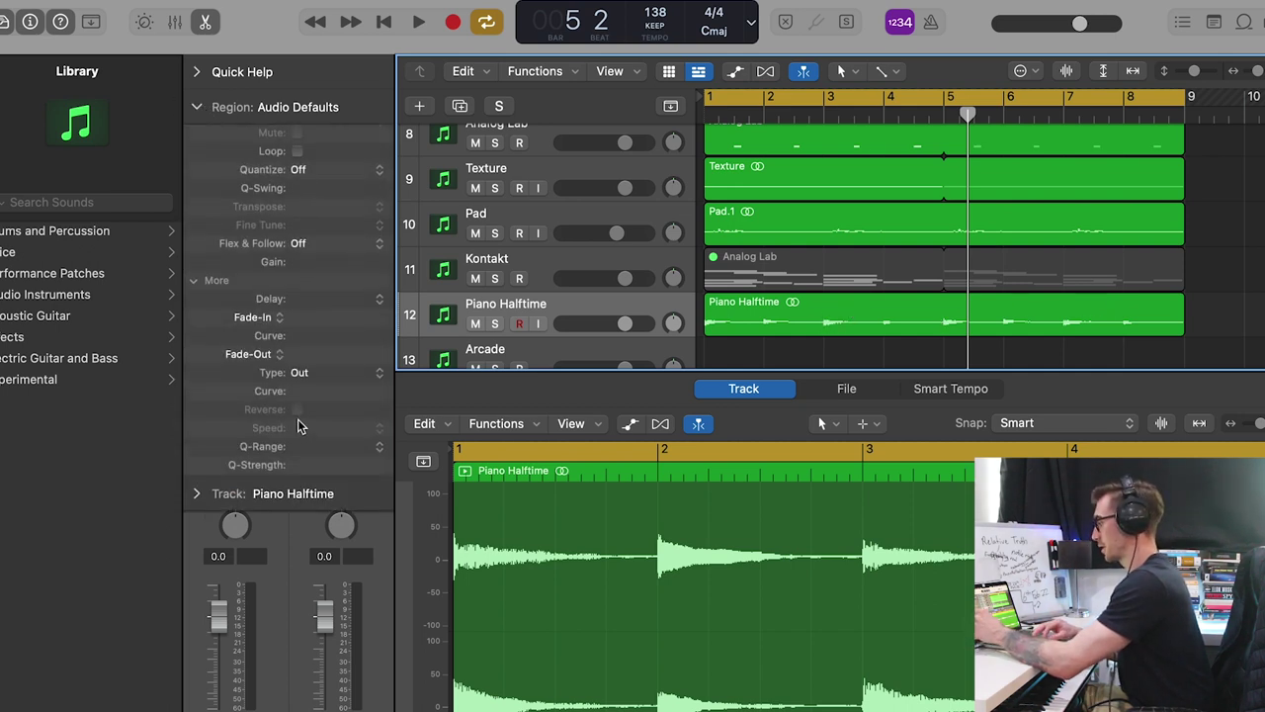
click(747, 317)
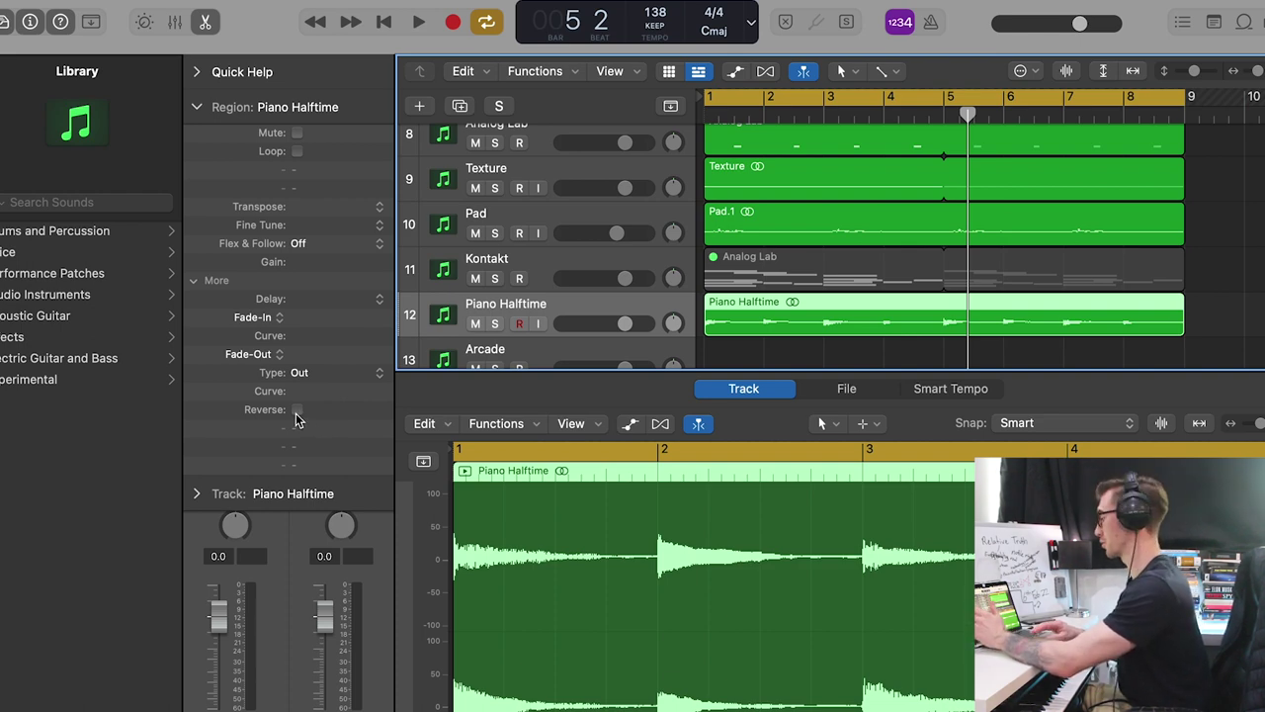
click(297, 410)
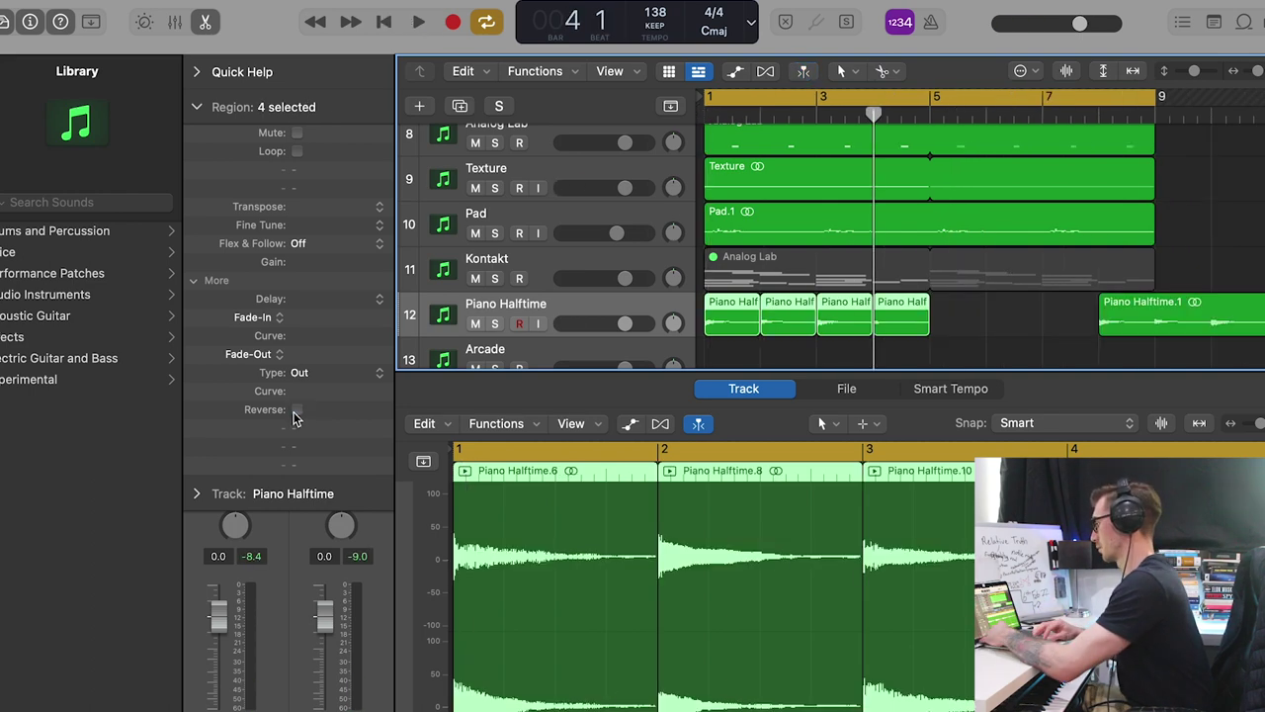
key(space)
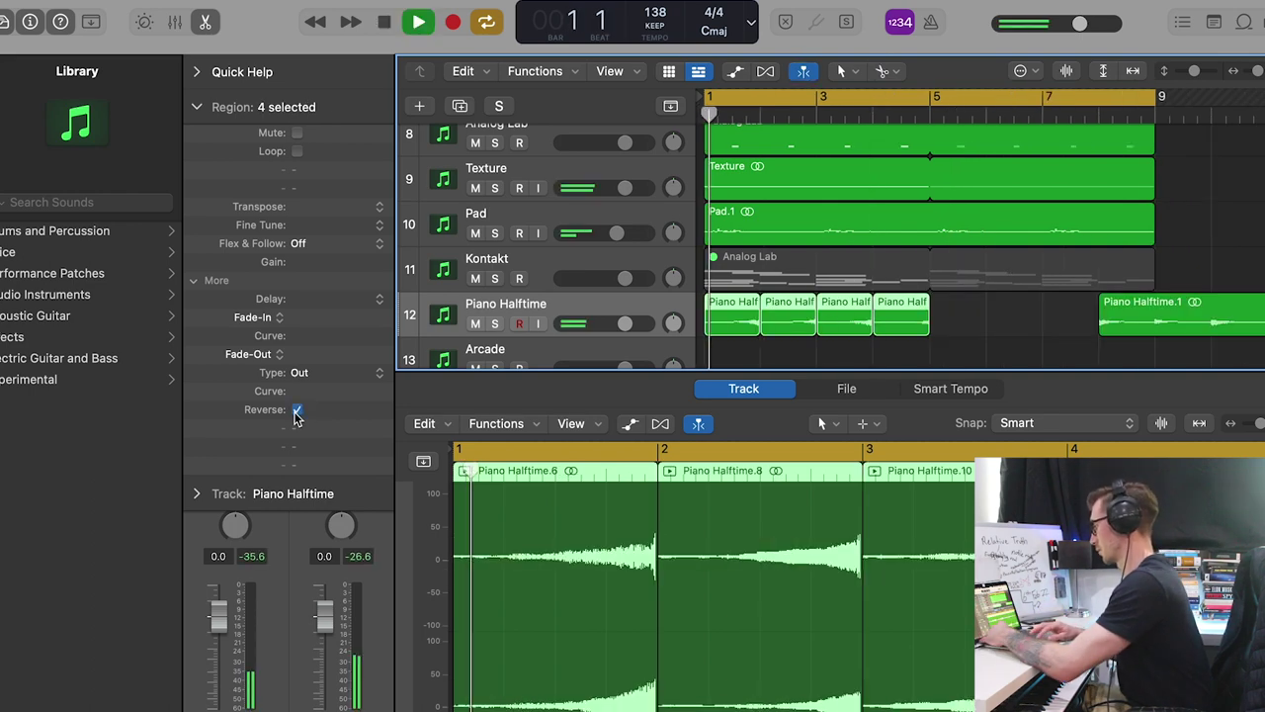
click(196, 107)
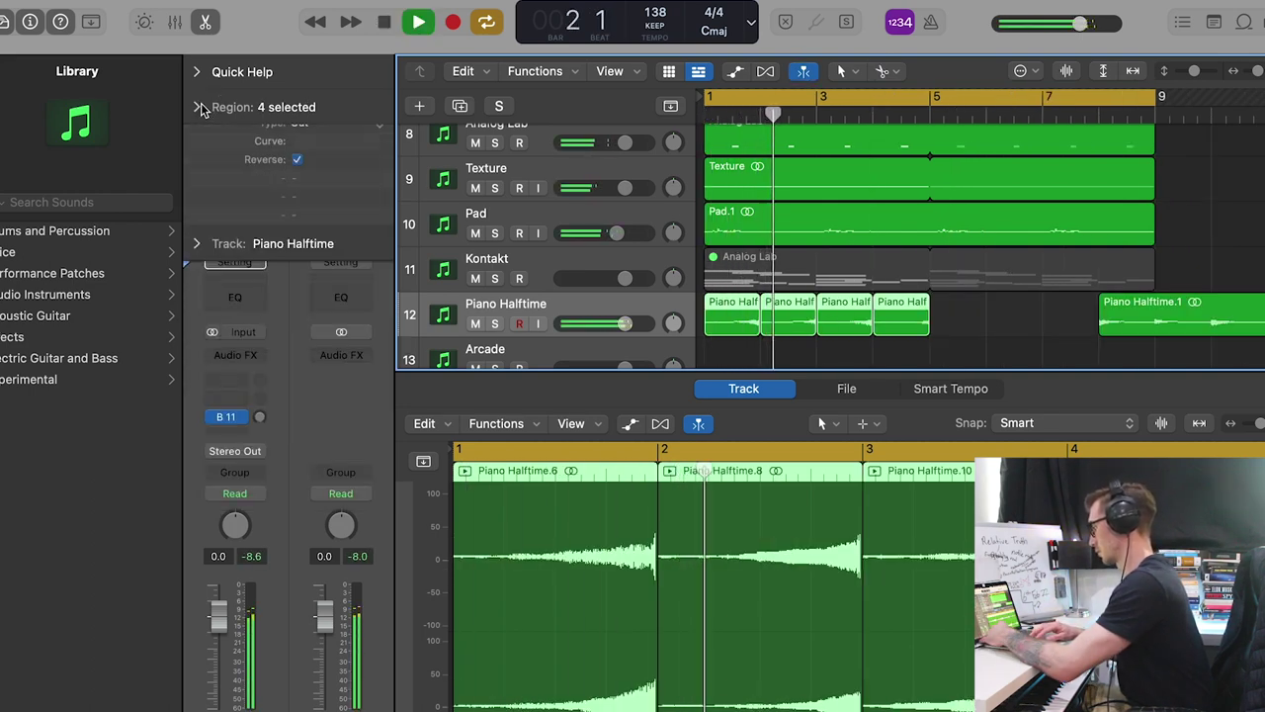
scroll(838, 336, up, 4)
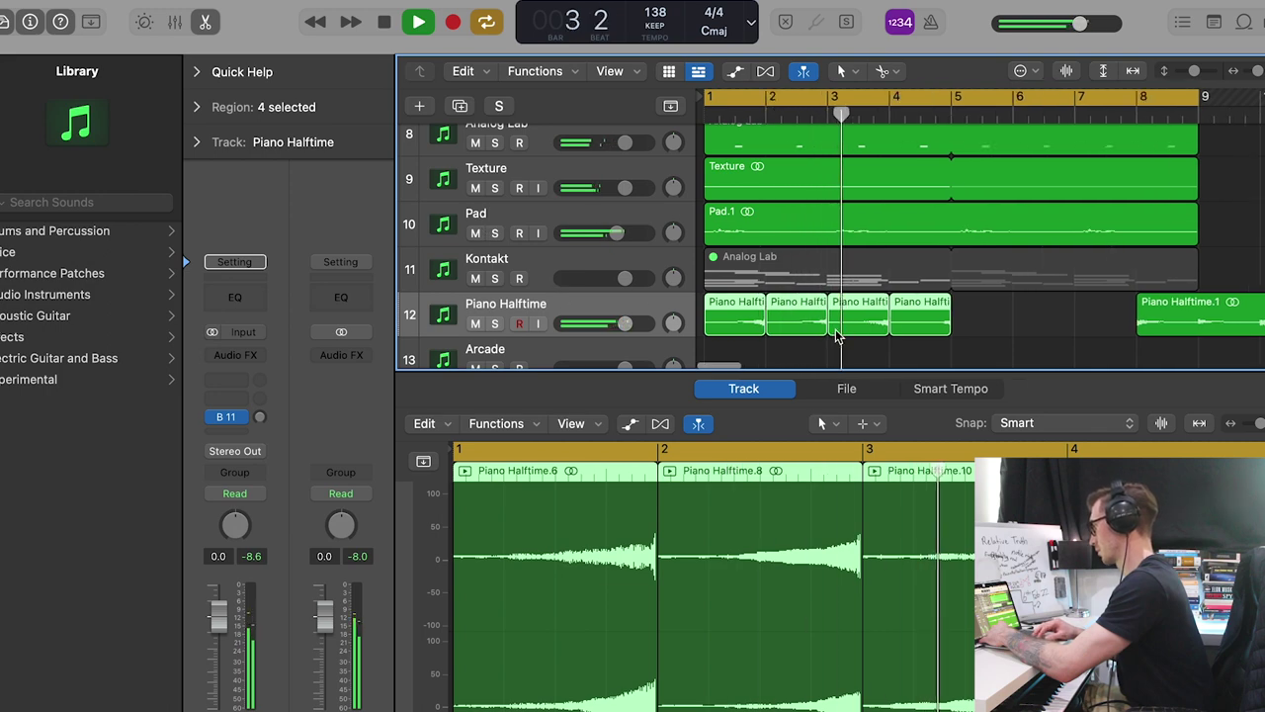
scroll(835, 336, down, 1)
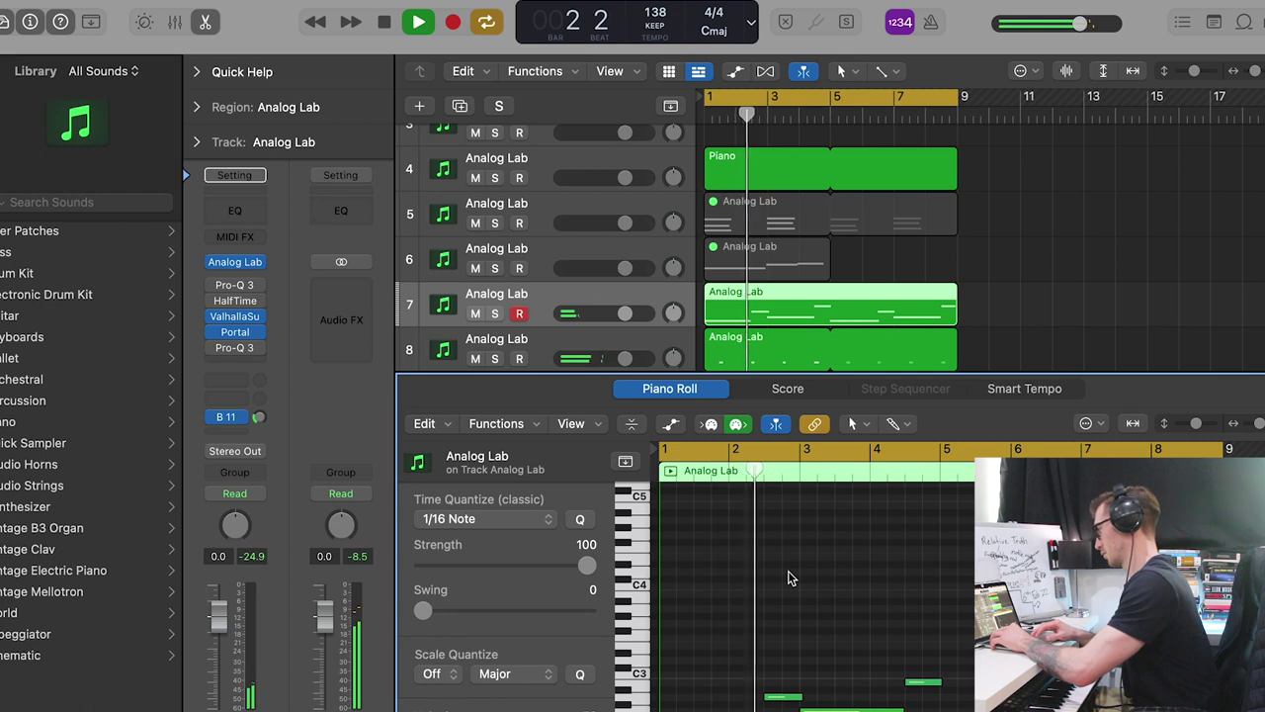
Transpose all notes in the Analog Lab region on track 7 down one octave and restart playback.
click(780, 597)
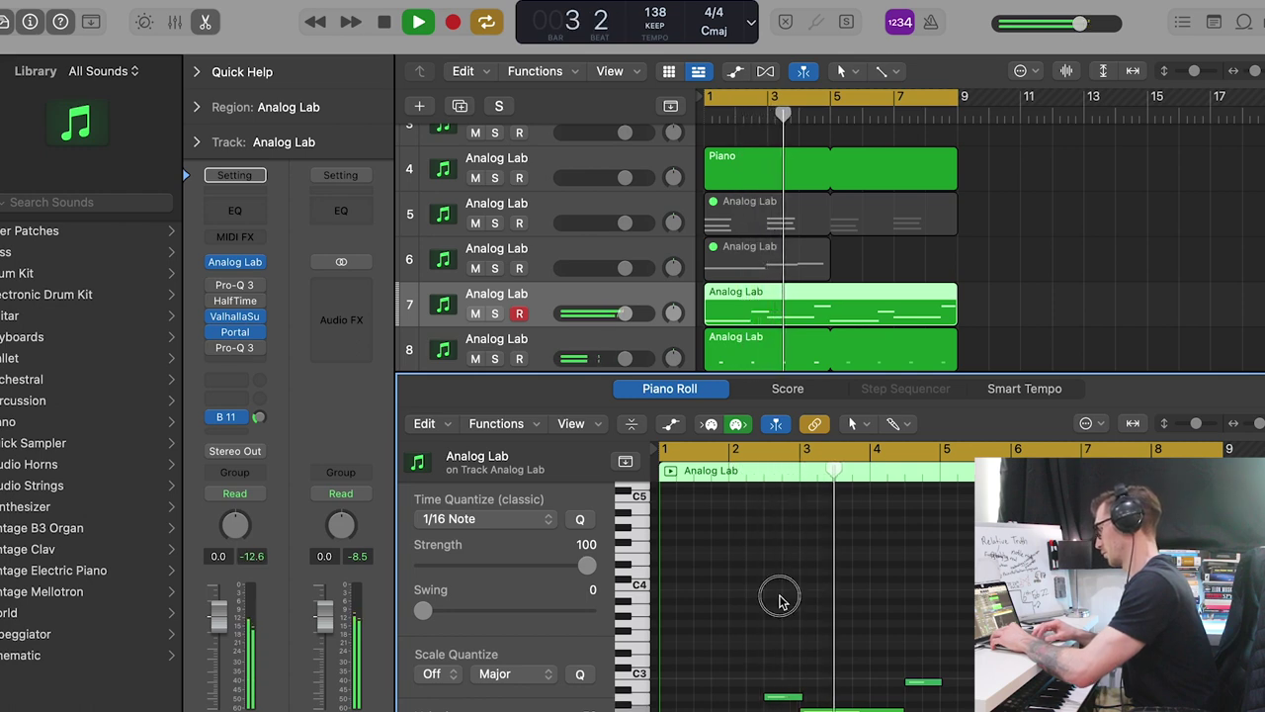
key(super+a)
key(alt+shift+Down)
key(Return)
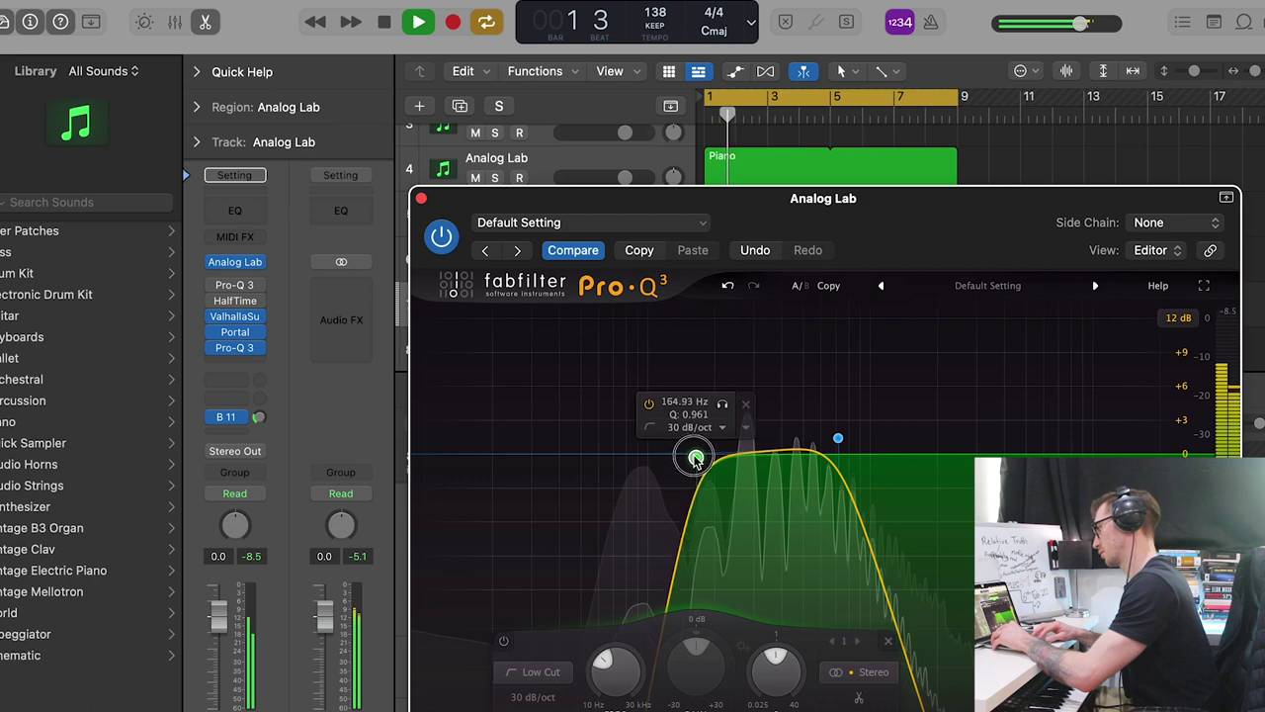
Move the low-cut and high-cut points to lower frequencies in the last Pro-Q 3 on track 7.
drag(696, 457, 680, 451)
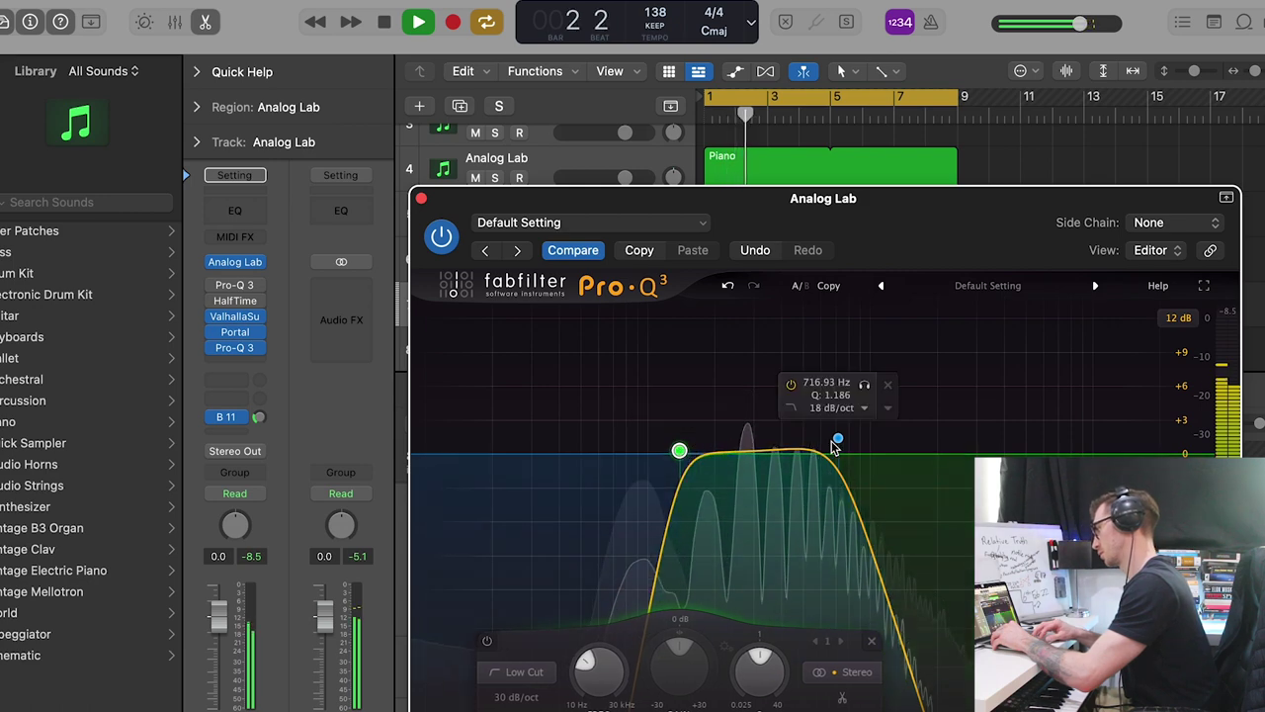
drag(837, 441, 746, 453)
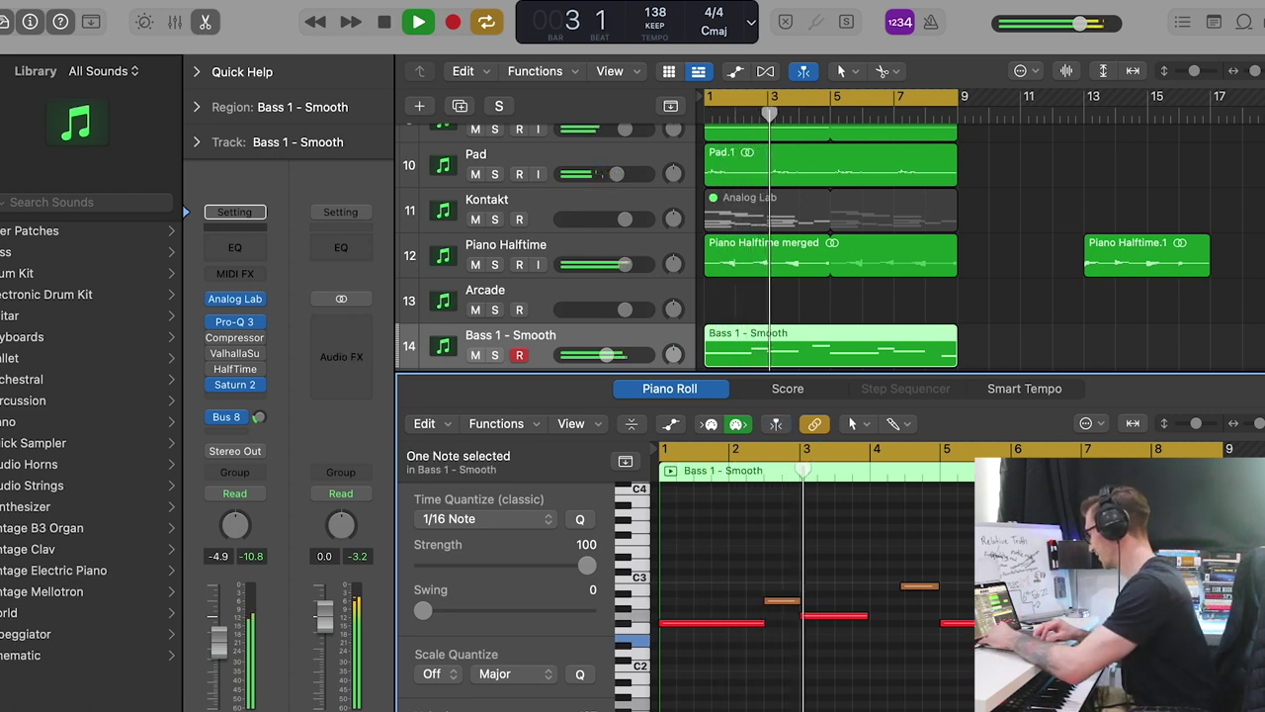
Save the project.
scroll(949, 593, up, 8)
scroll(949, 593, right, 15)
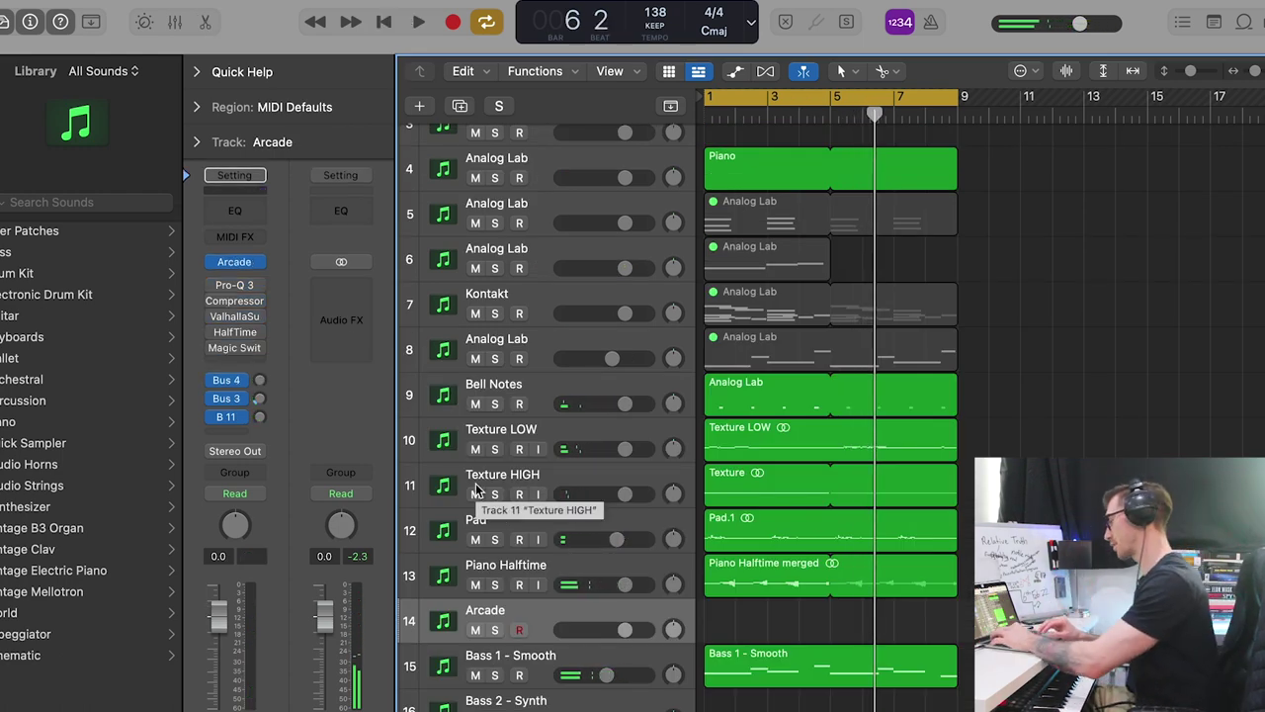
key(super+s)
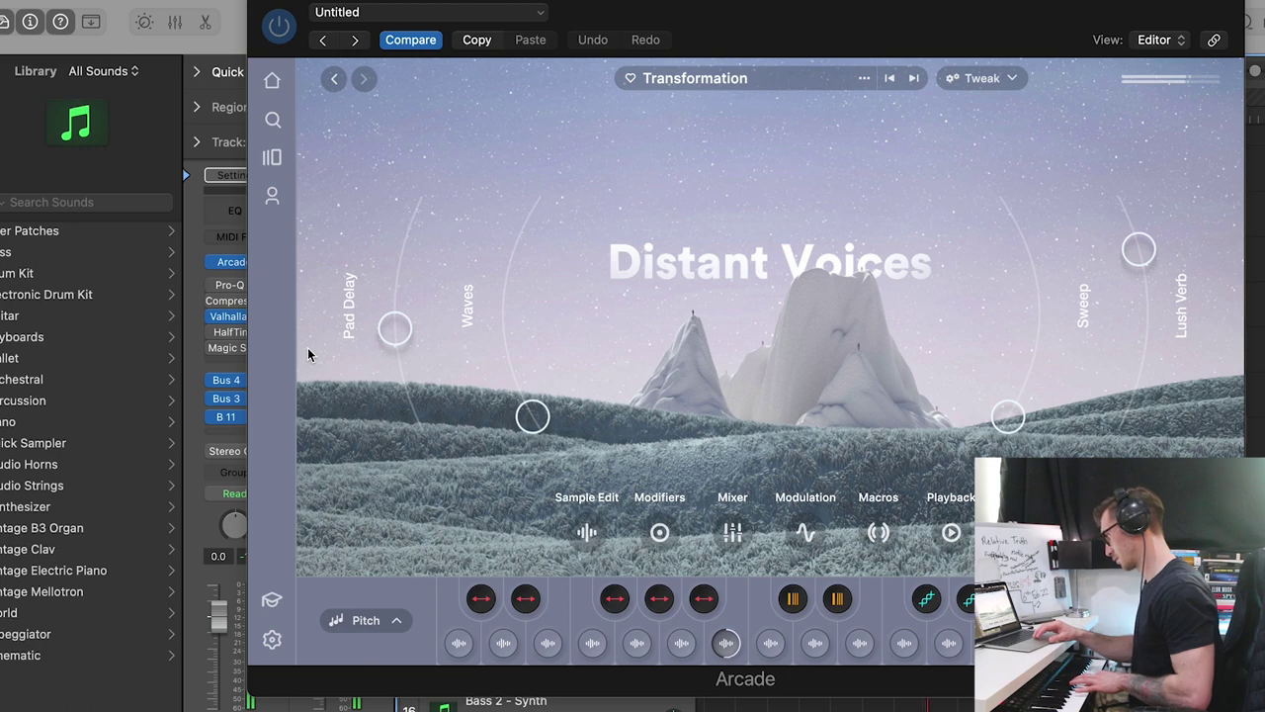
Close the Arcade instrument, show the Arcade region's notes and lower the fourth note by two semitones.
click(272, 8)
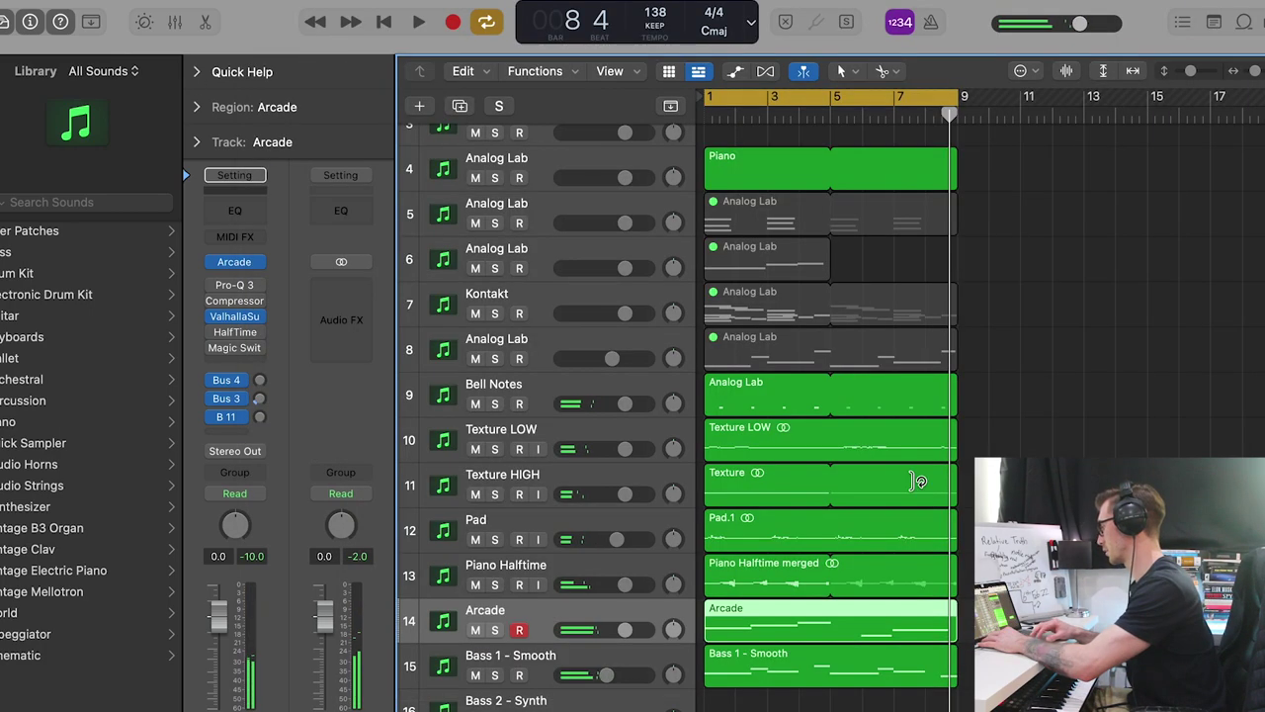
double_click(893, 619)
click(794, 660)
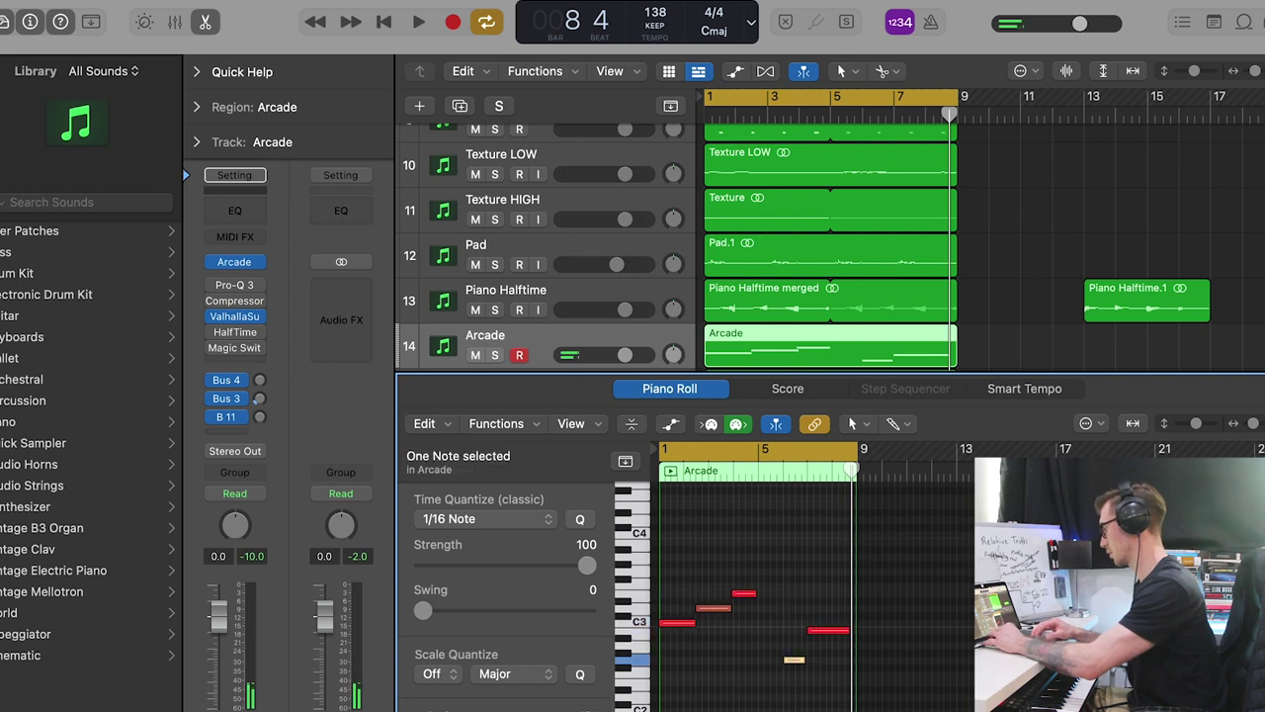
drag(795, 667, 801, 674)
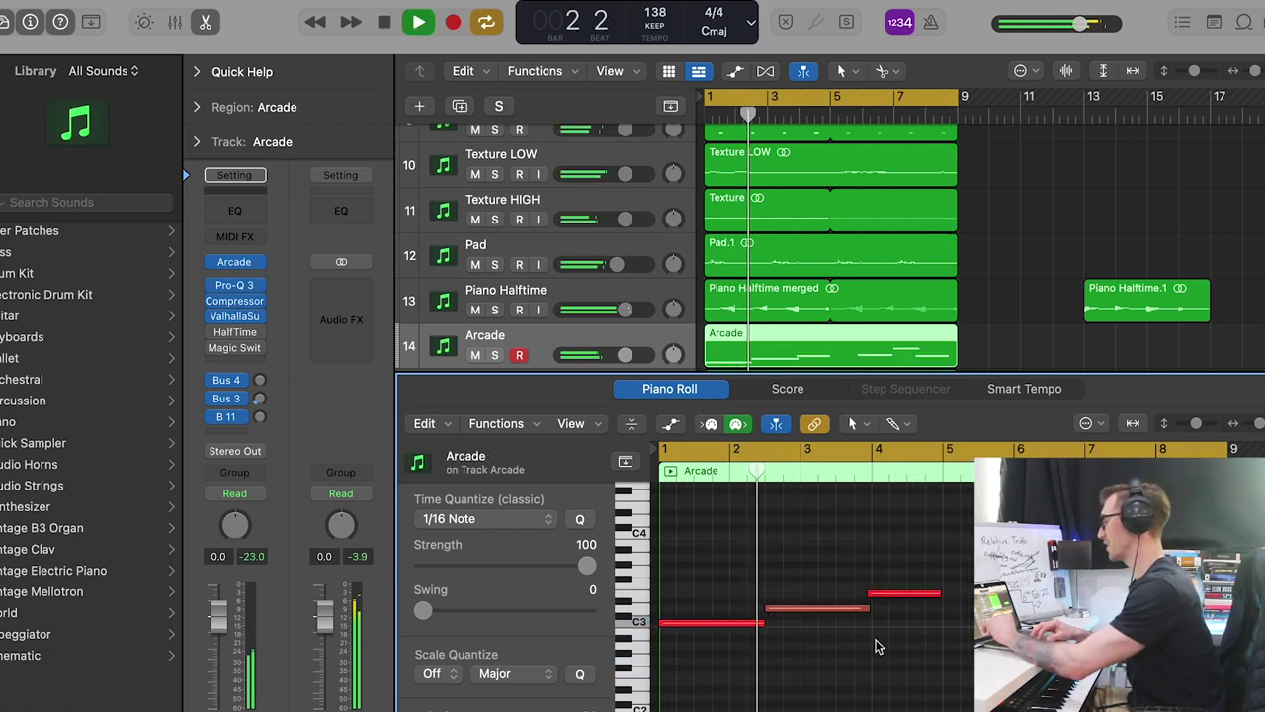
Examine the Arcade region's notes across bars 1 to 8 during playback, then stop.
scroll(946, 604, up, 1)
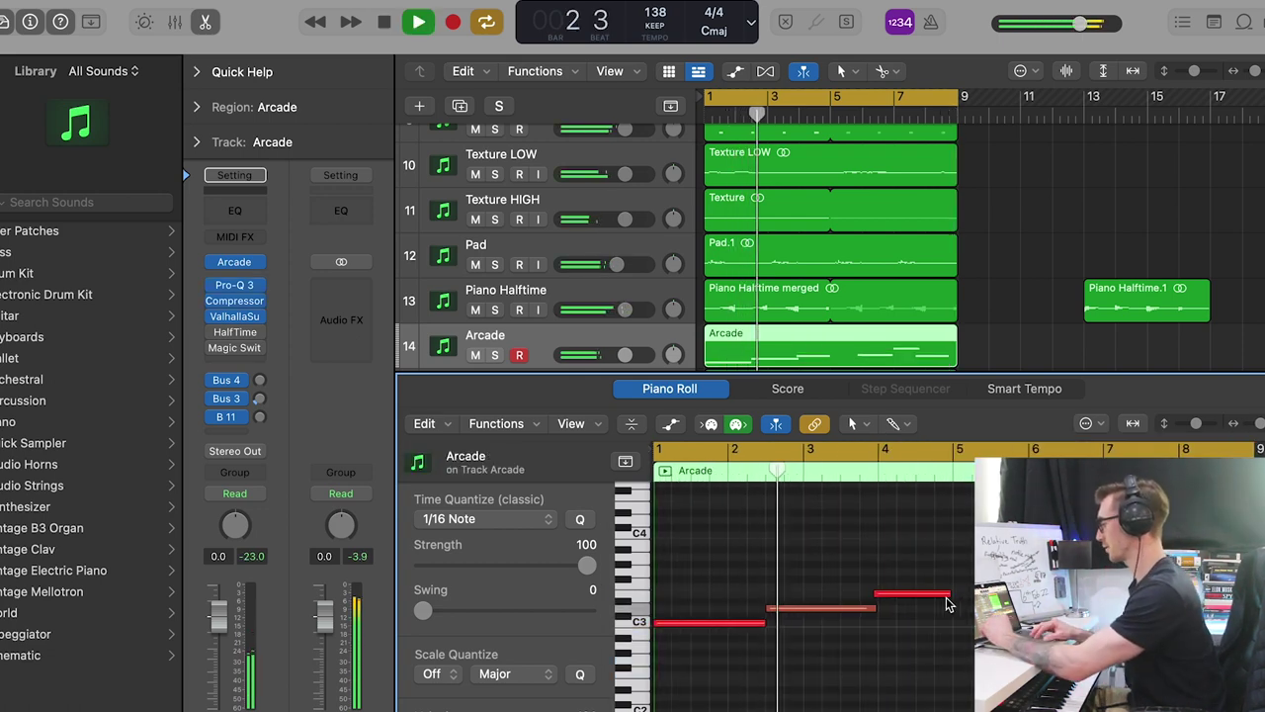
scroll(946, 604, up, 5)
scroll(946, 604, right, 8)
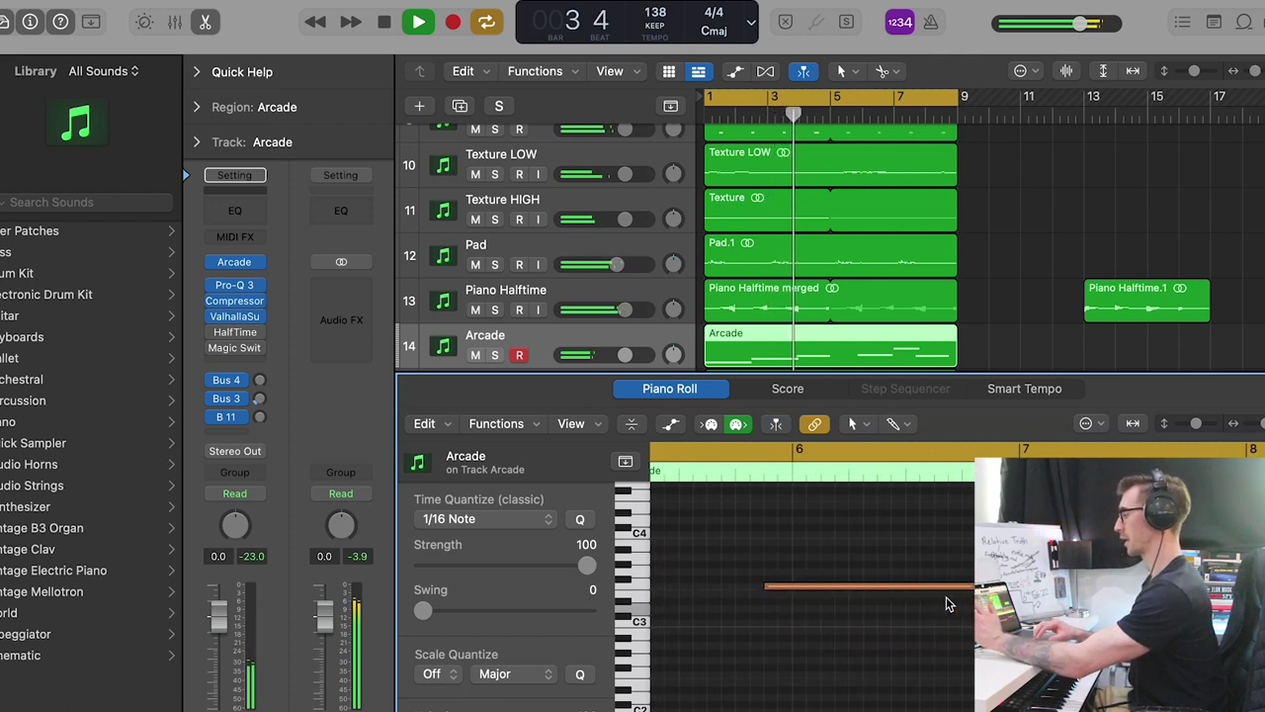
scroll(946, 604, right, 1)
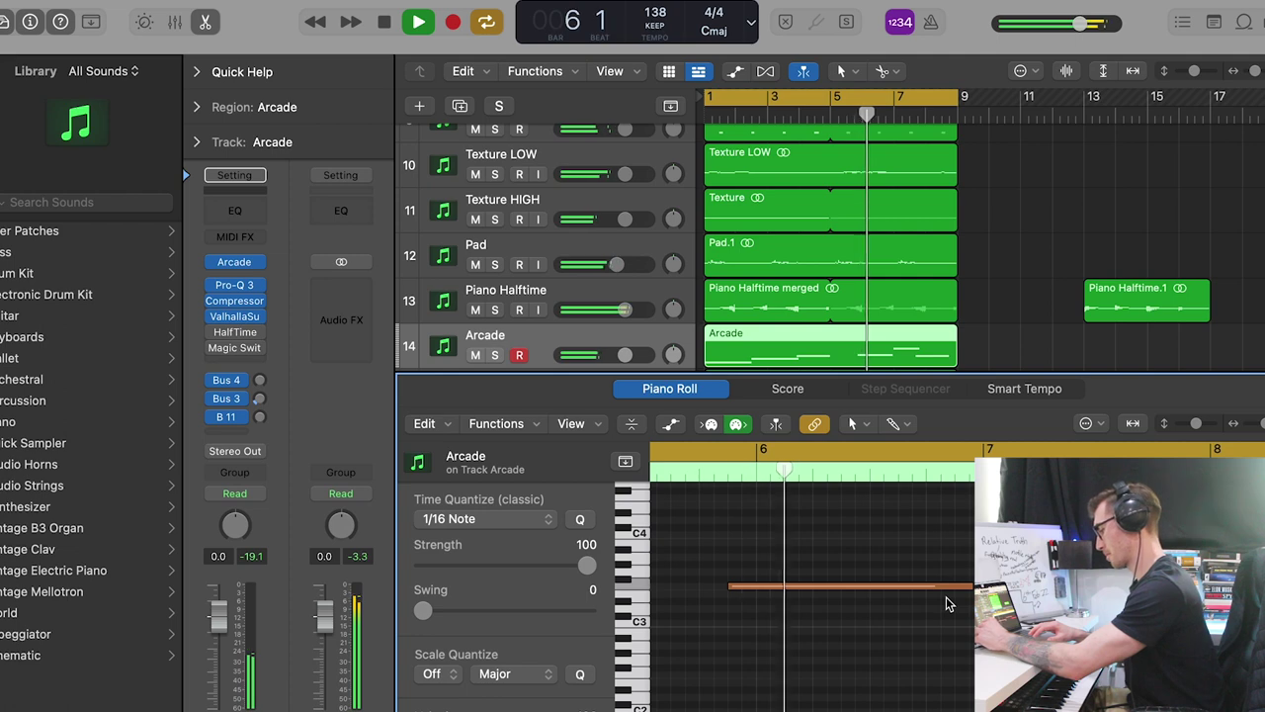
key(super+Left)
key(super+Left)
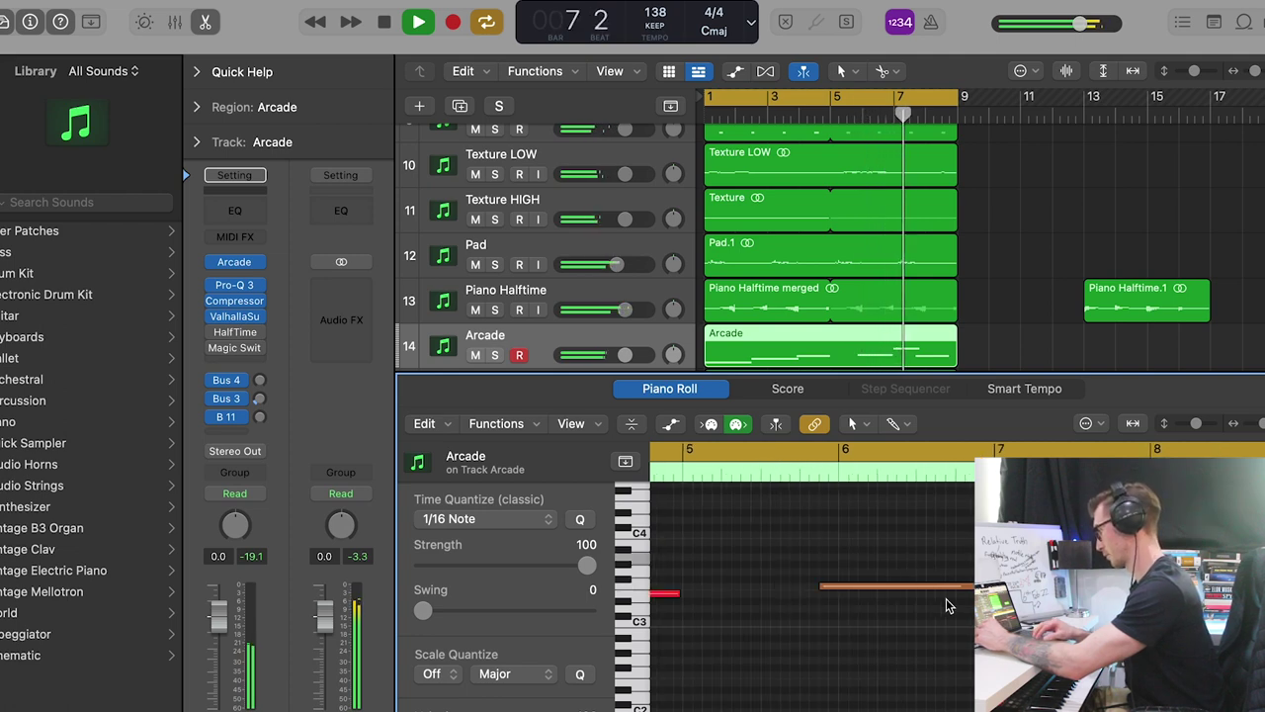
scroll(946, 605, left, 2)
scroll(946, 603, right, 1)
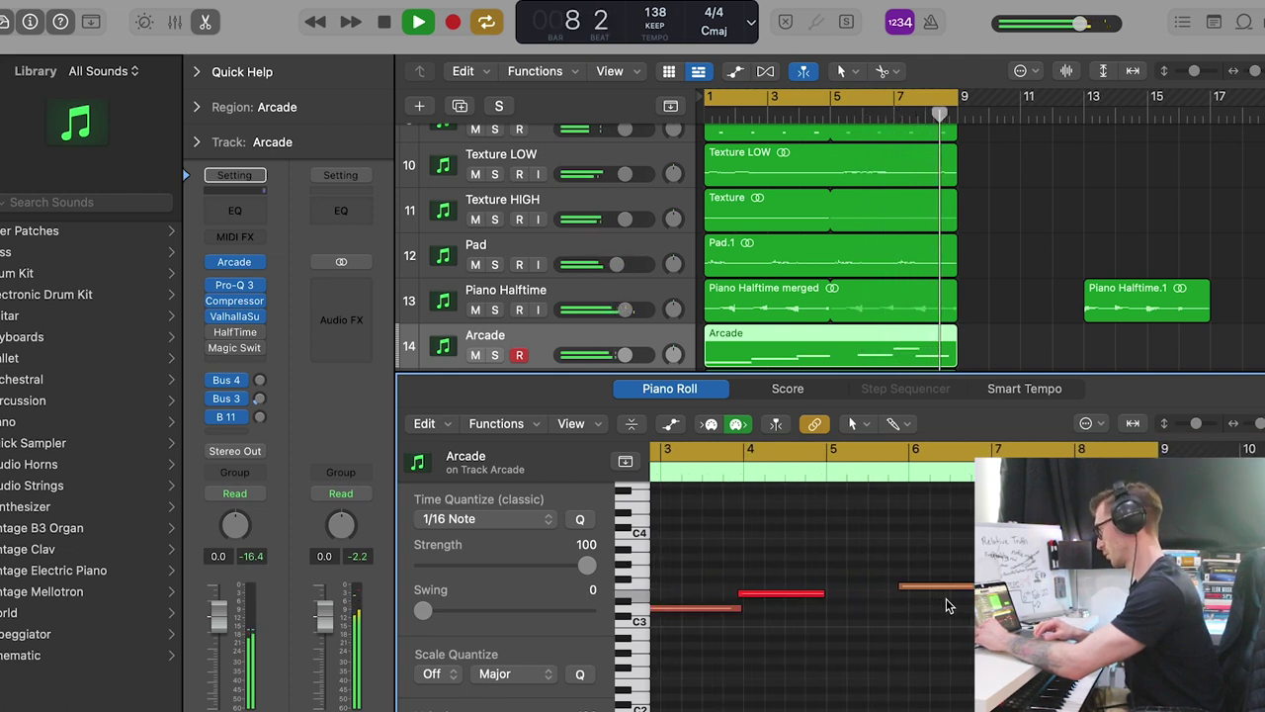
key(space)
Bounce the Arcade region in place to a new track named "Vocal".
right_click(757, 342)
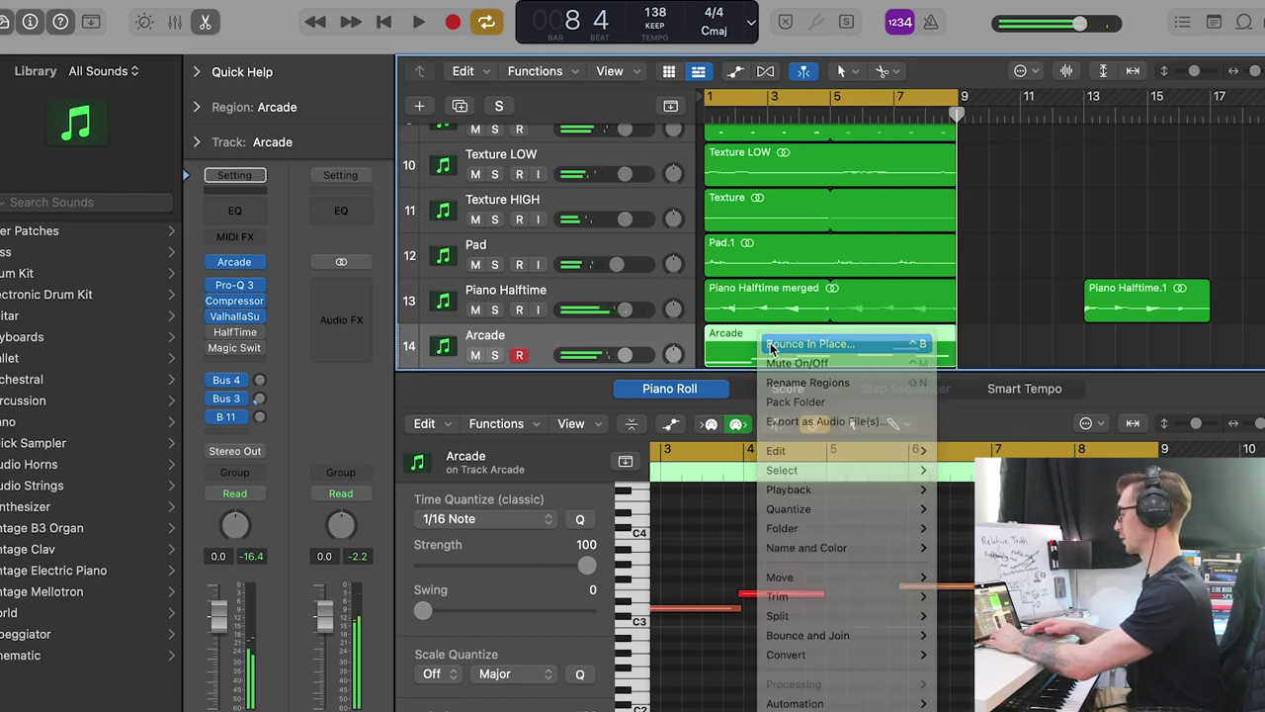
click(771, 346)
text(V)
text(ocal)
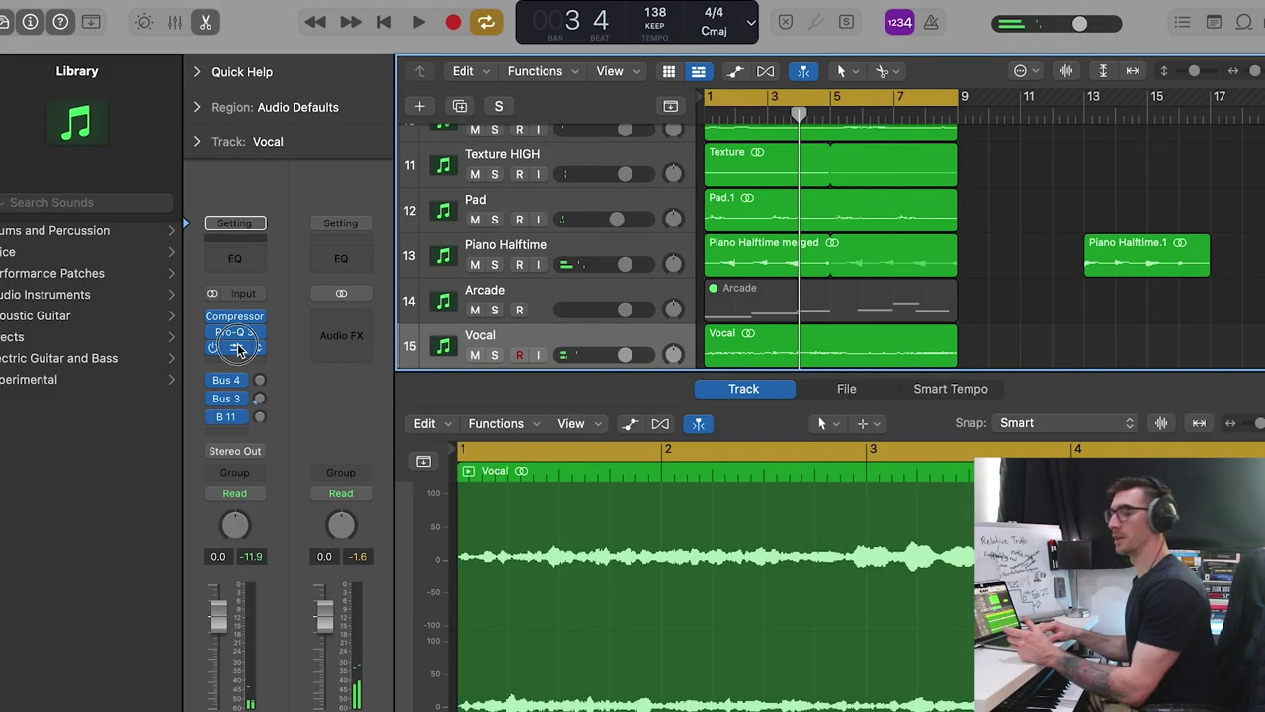
Review the ValhallaSupermassive reverb and Pro-Q 3 low-cut settings on the Vocal track.
click(238, 348)
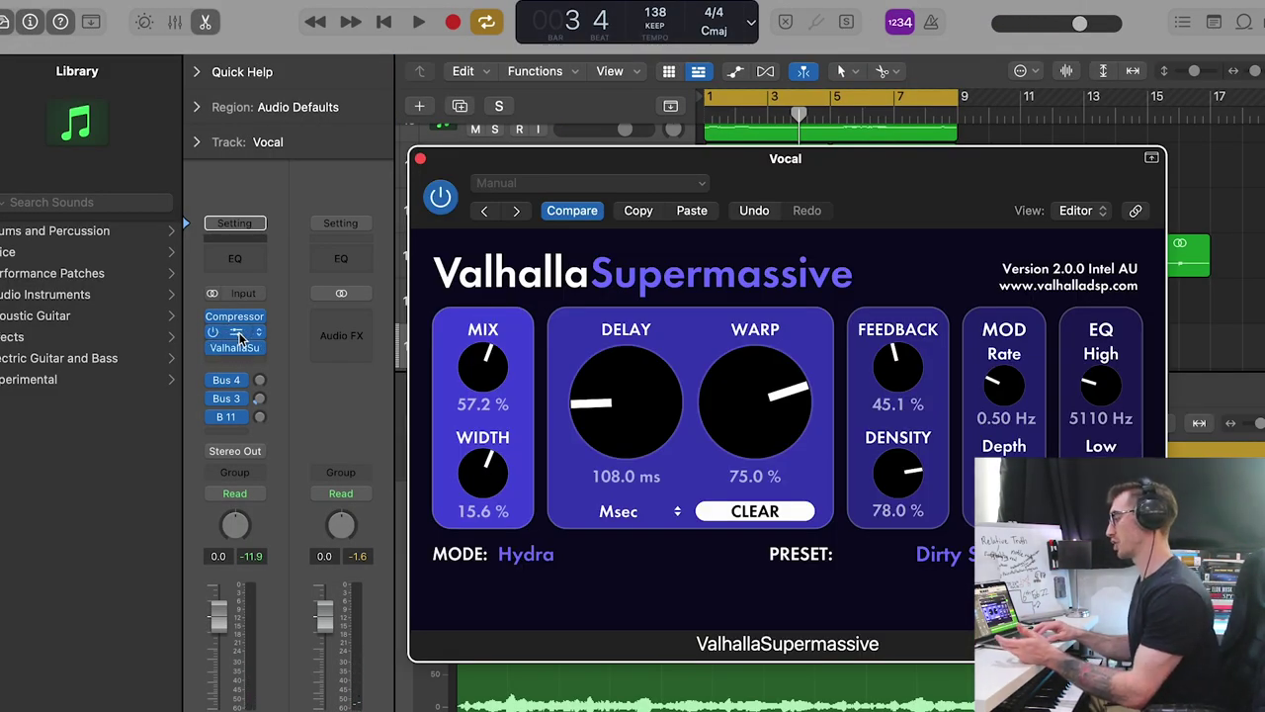
click(239, 334)
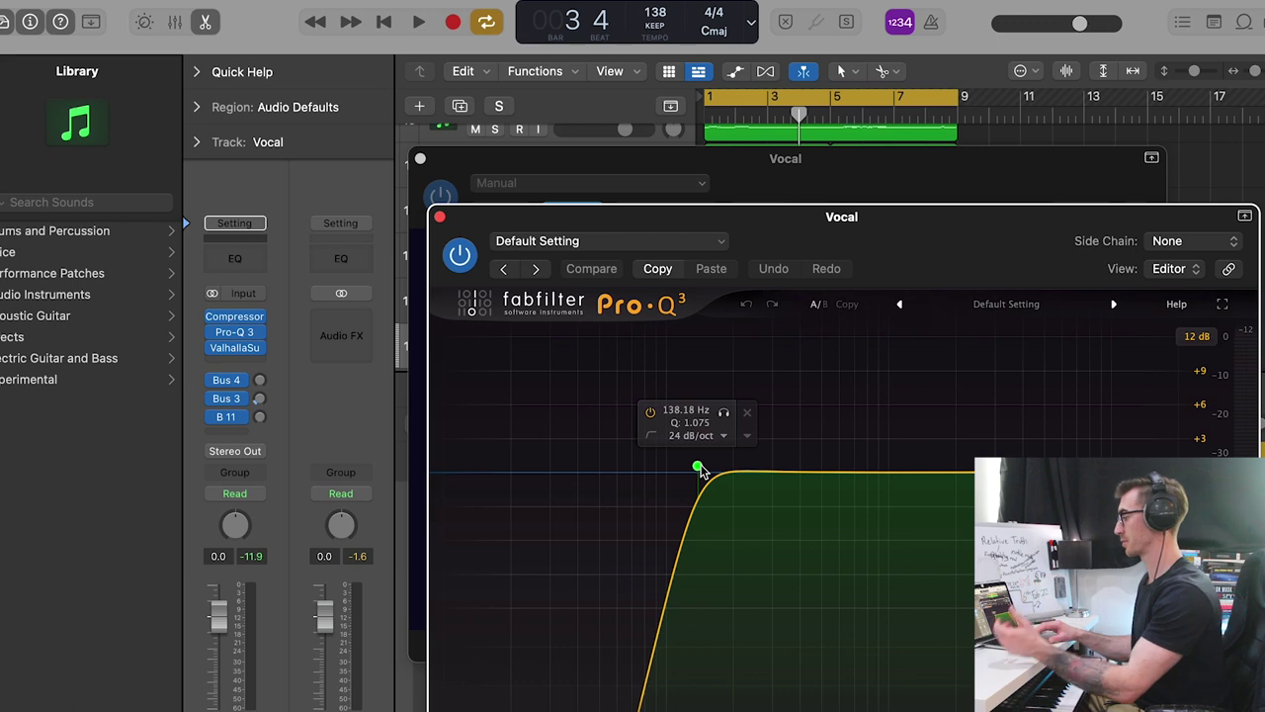
click(440, 217)
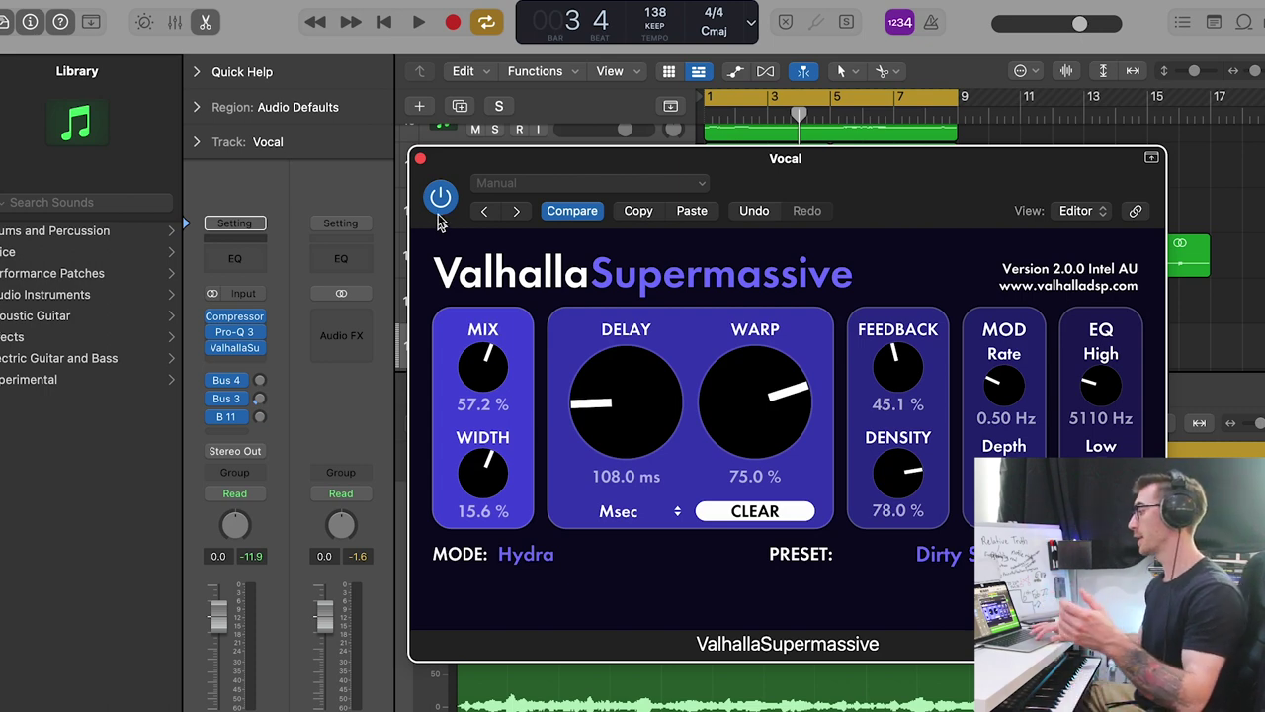
mouse_move(497, 474)
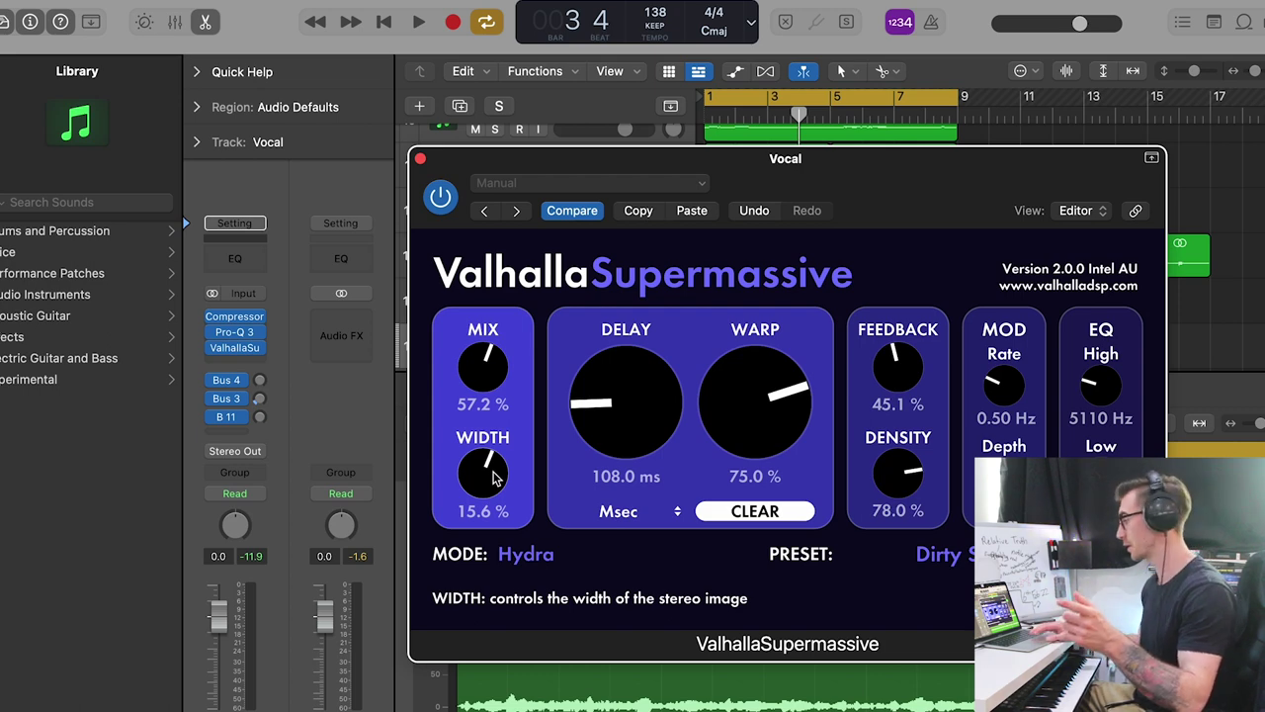
Raise the ValhallaSupermassive width on the Vocal track to about 97% during playback.
key(space)
drag(497, 470, 486, 368)
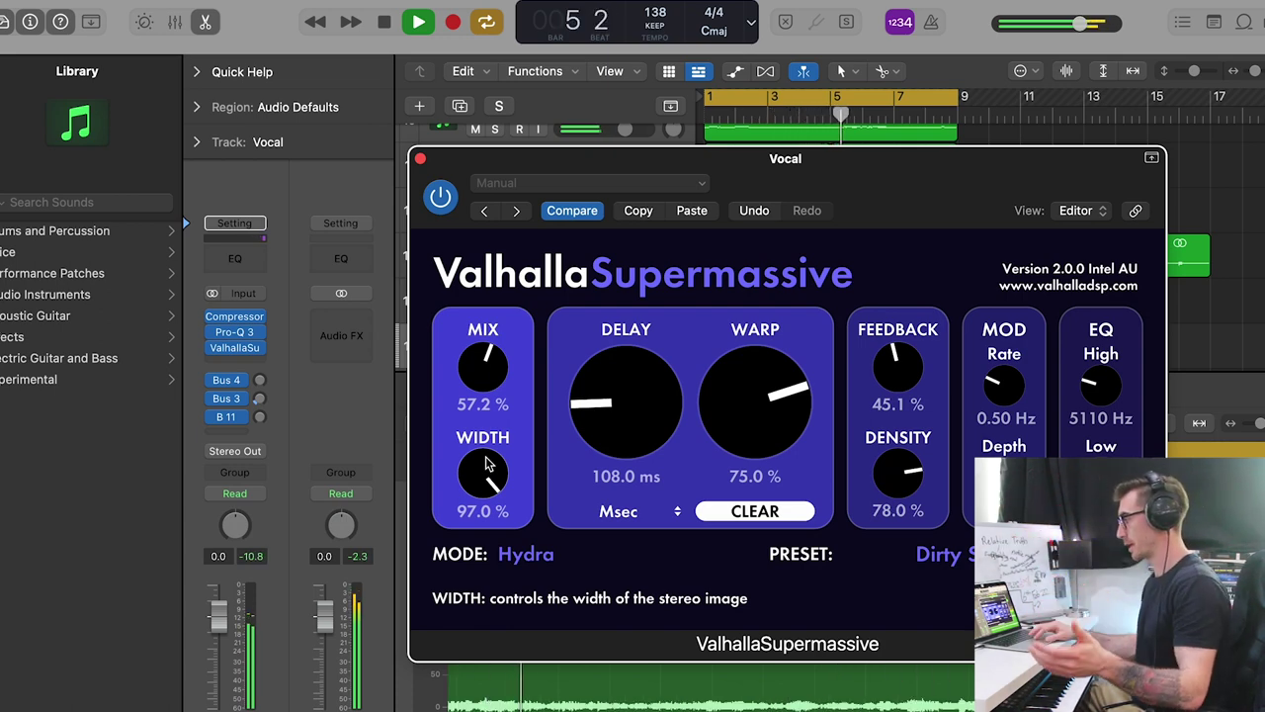
mouse_move(486, 479)
mouse_down()
mouse_move(455, 619)
mouse_move(486, 482)
mouse_up()
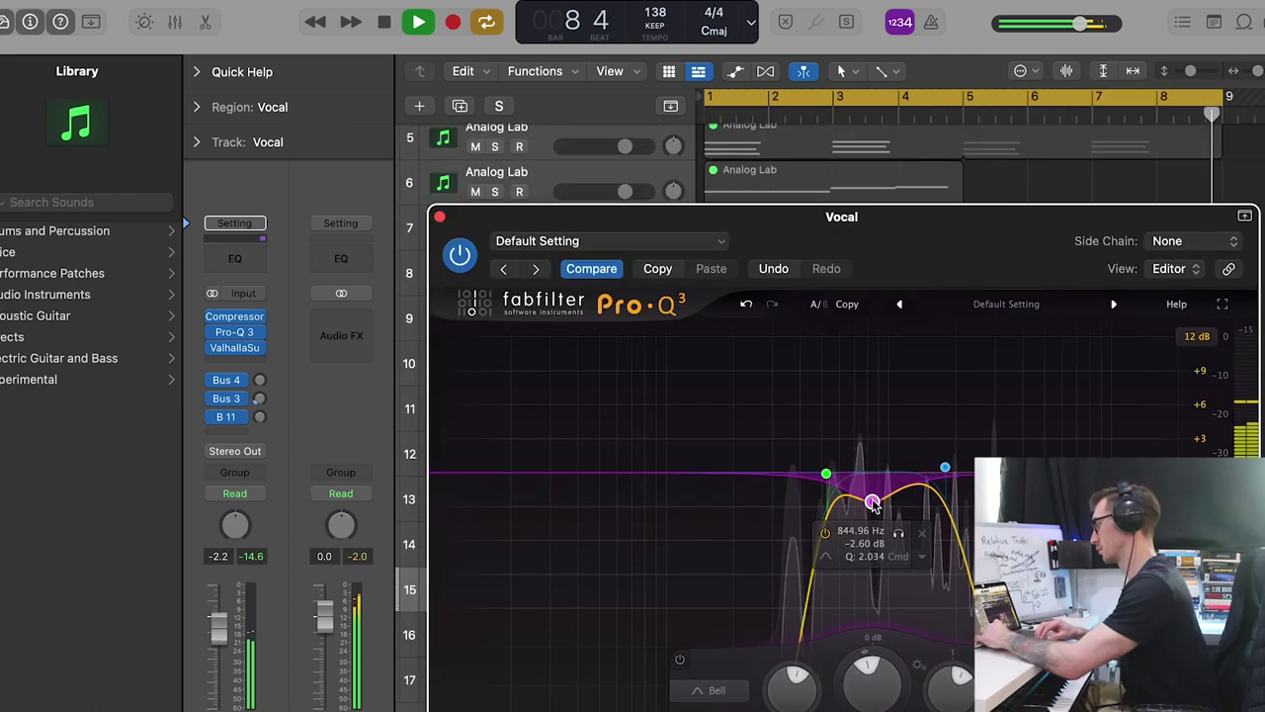
Close the Vocal track's Pro-Q 3 equalizer and lower the Vocal track's volume slightly.
right_click(872, 501)
key(Escape)
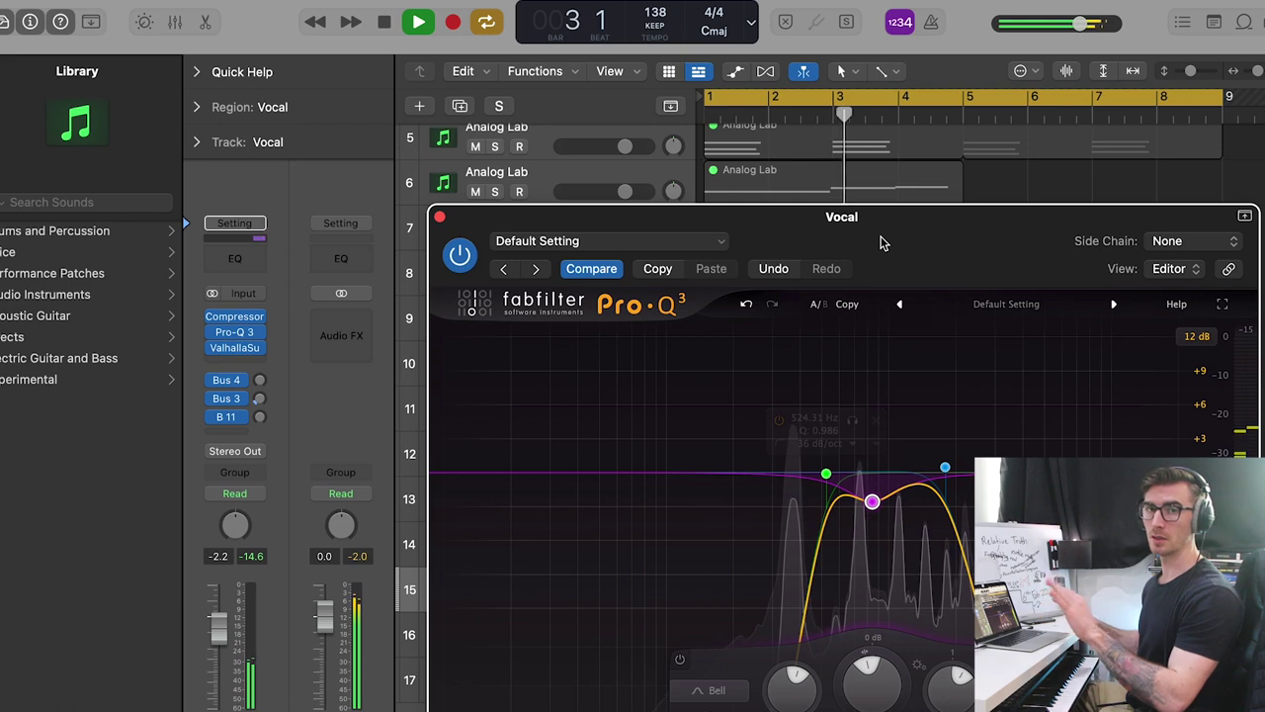
click(441, 218)
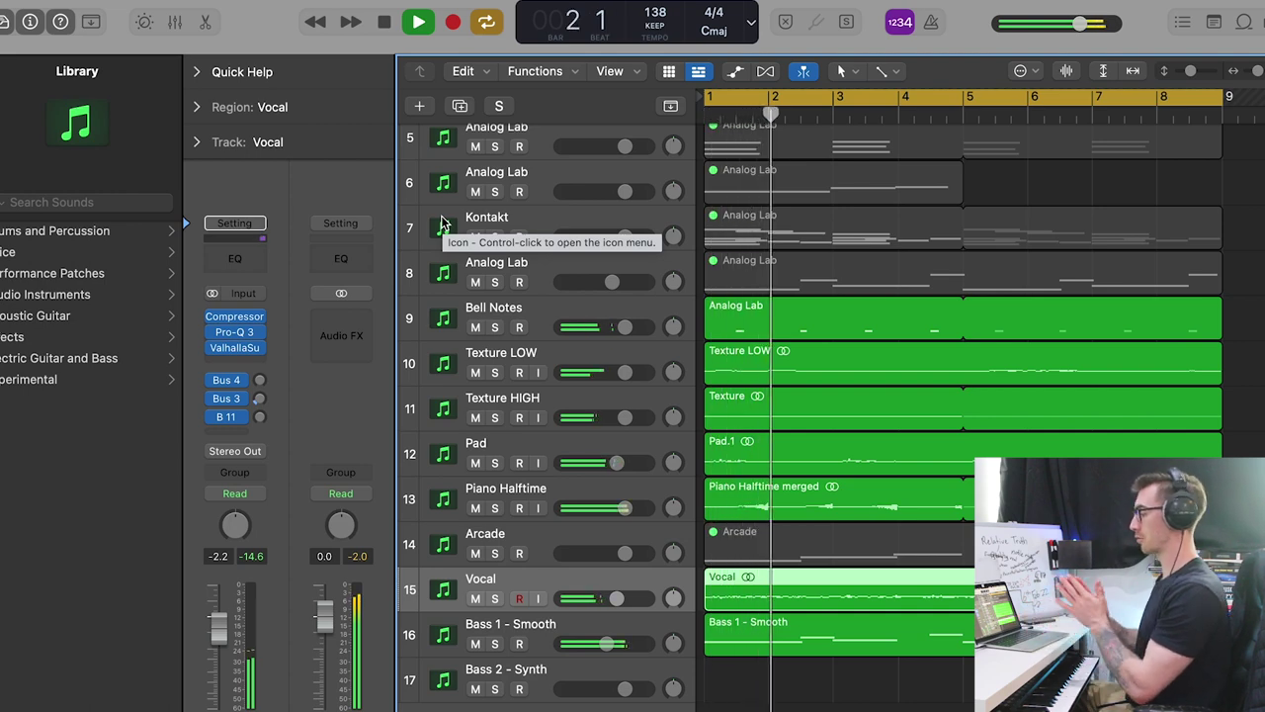
drag(615, 599, 600, 603)
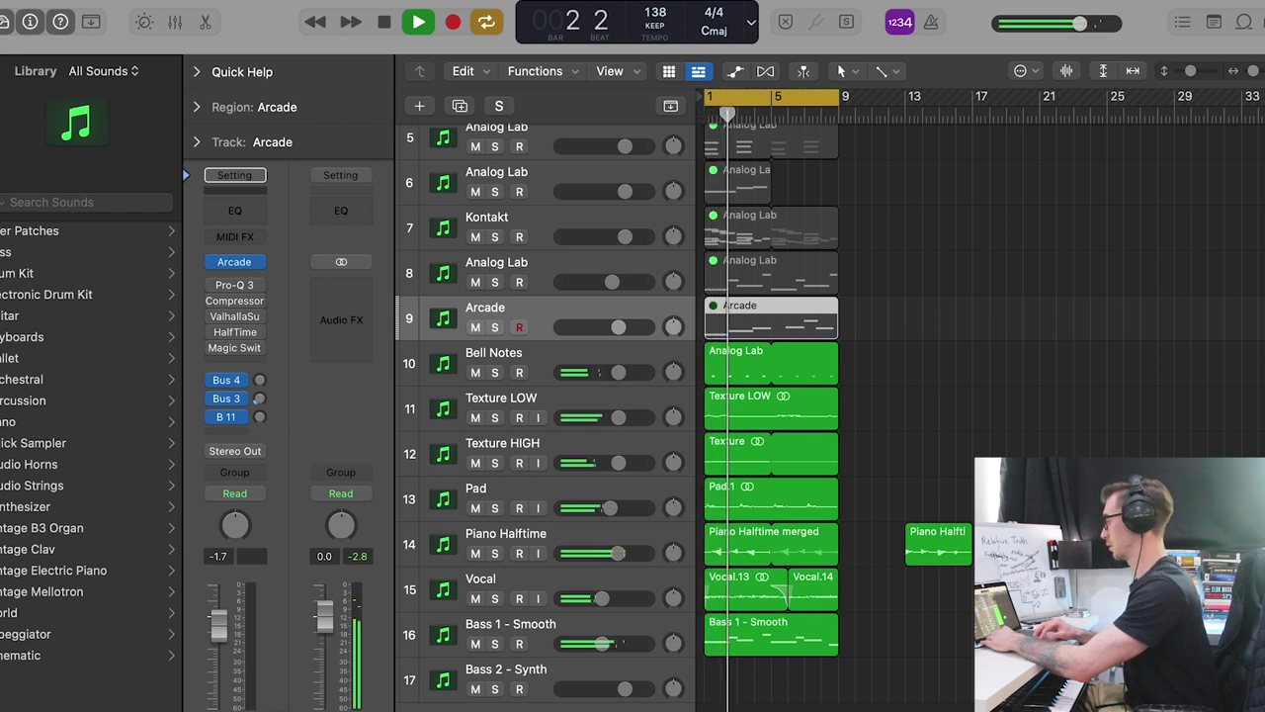
Audition the STCR2_NAH_138 NoKick drum loop together with the other layers from bar 1, then stop playback.
click(817, 711)
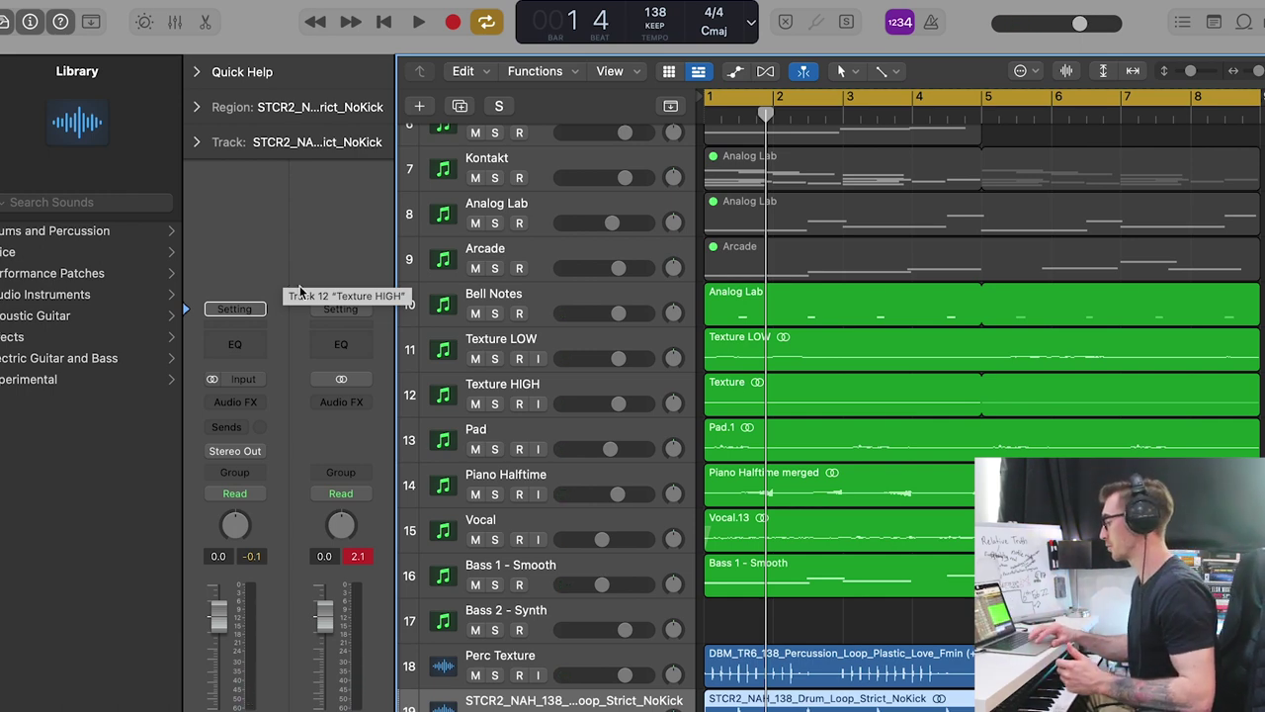
click(1008, 624)
key(space)
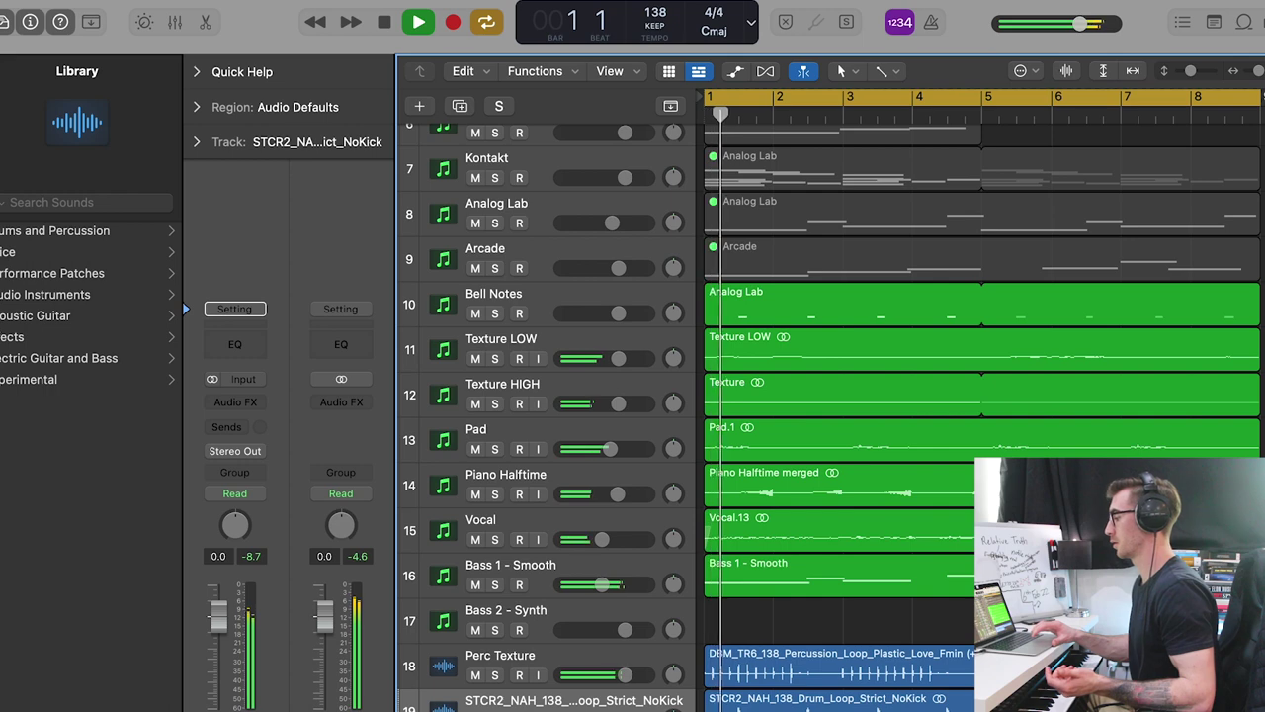
key(space)
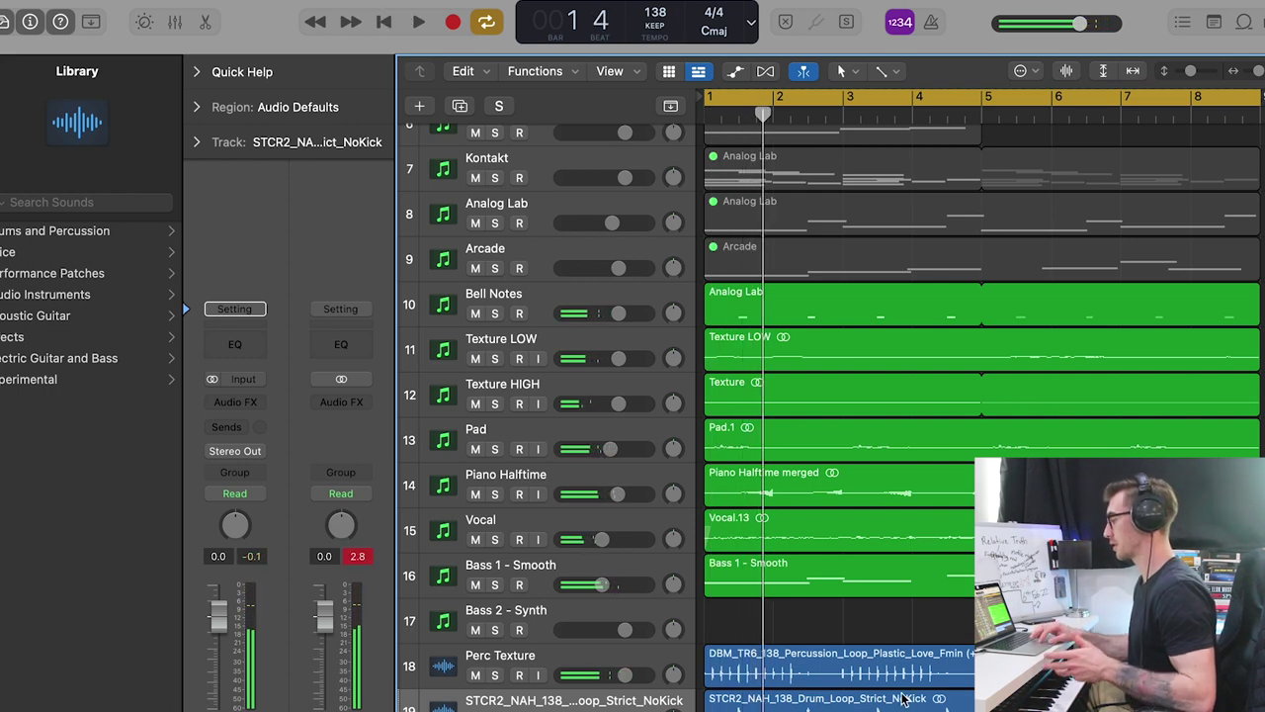
Insert a Pro-Q 3 equalizer on the NoKick drum loop track and start playback.
click(259, 403)
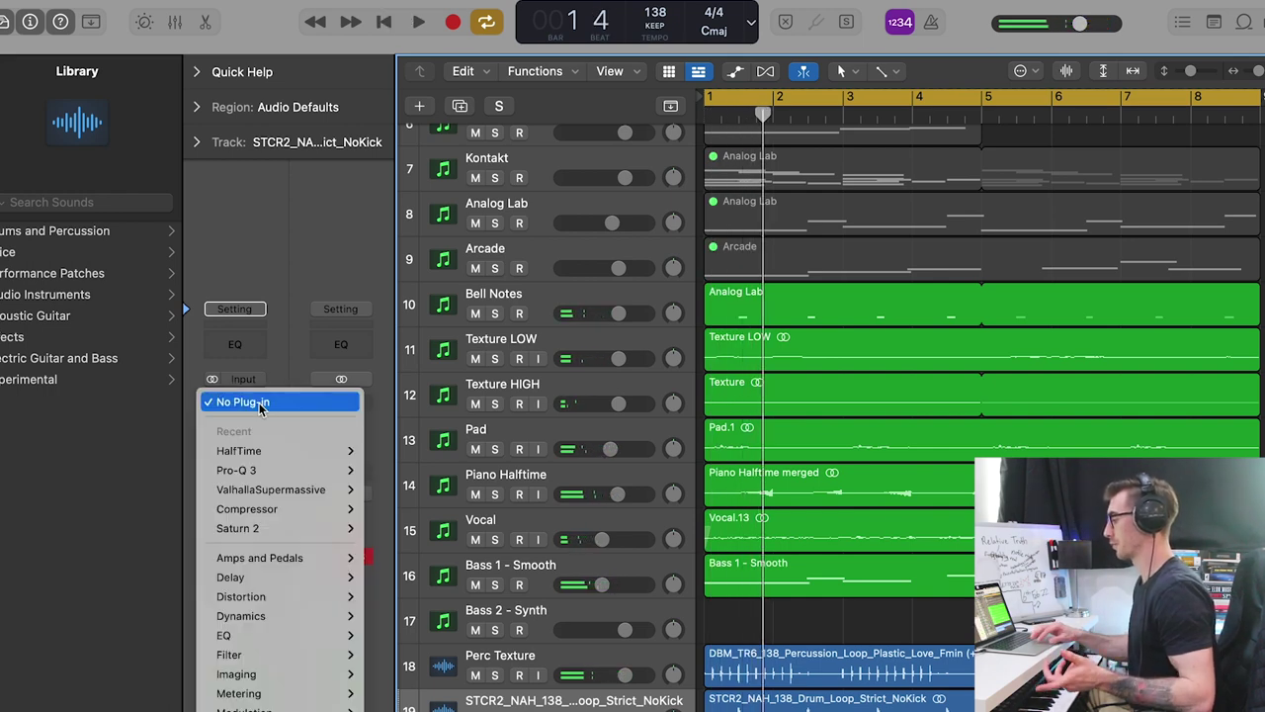
click(257, 470)
key(space)
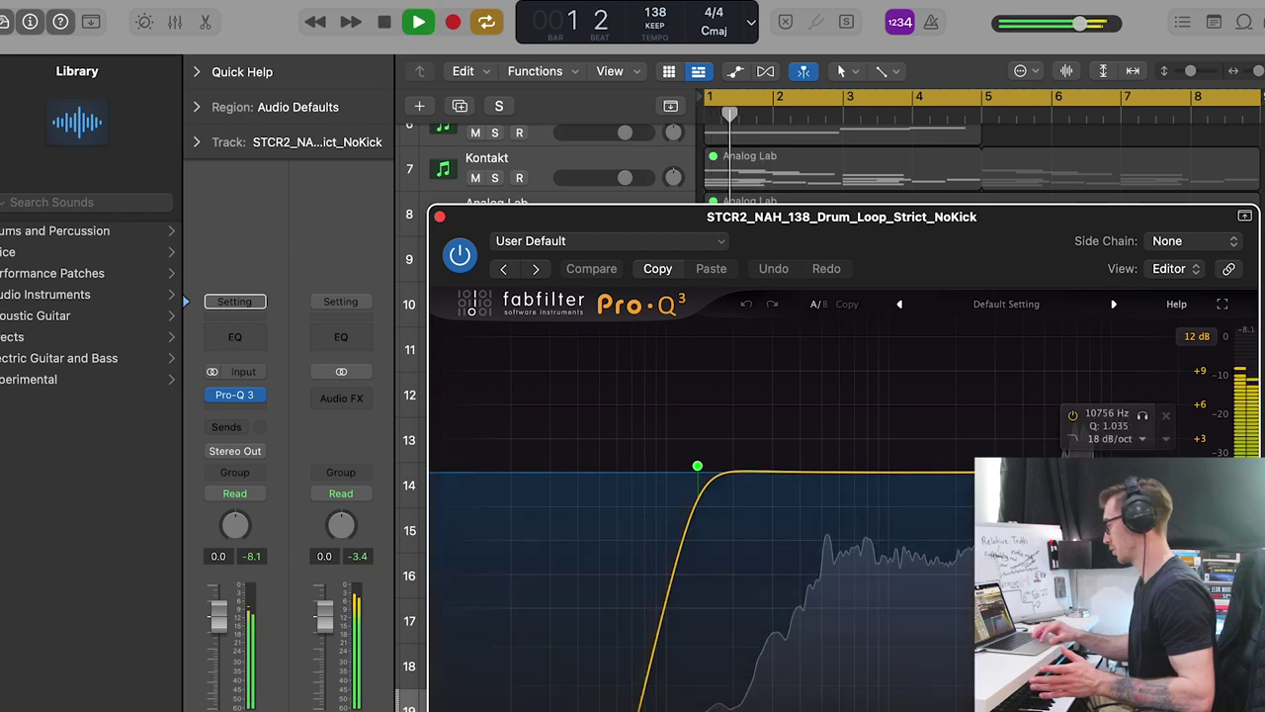
Narrow the drum loop with a 36 dB/oct low cut at about 391 Hz and a 30 dB/oct high cut at about 608 Hz.
drag(978, 458, 931, 470)
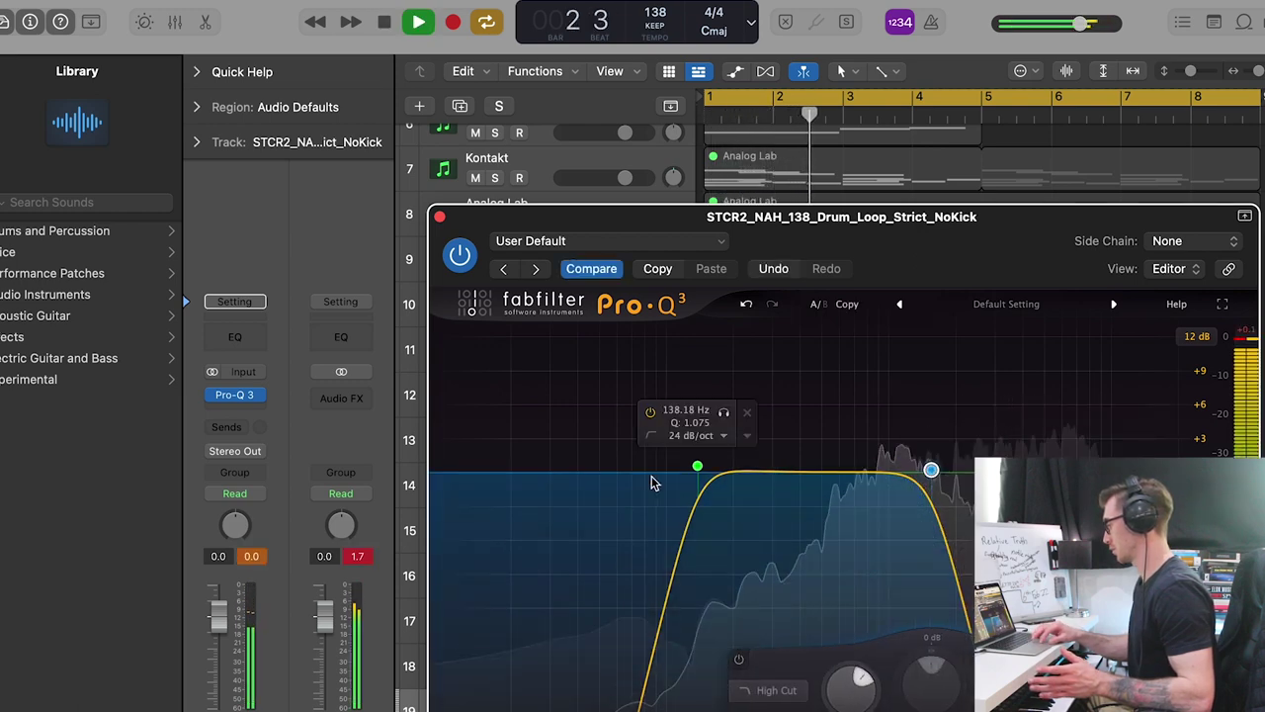
drag(698, 469, 850, 472)
drag(932, 473, 798, 472)
drag(876, 464, 839, 479)
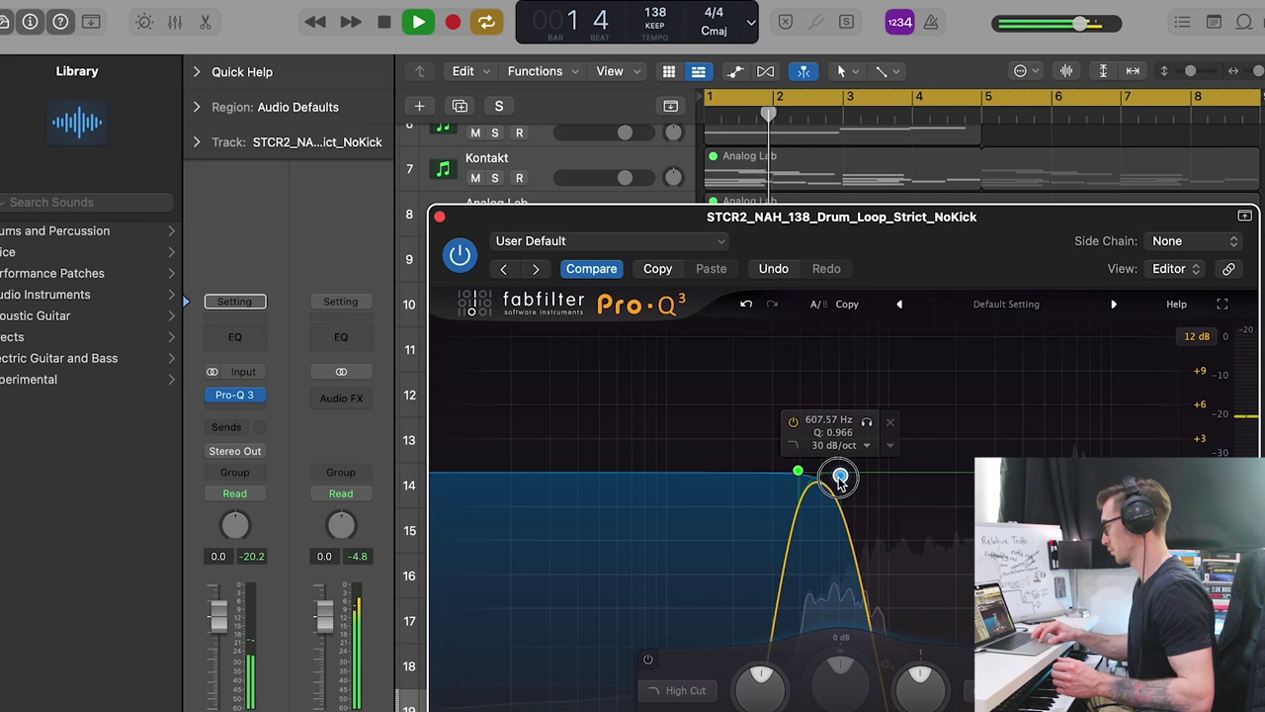
click(798, 471)
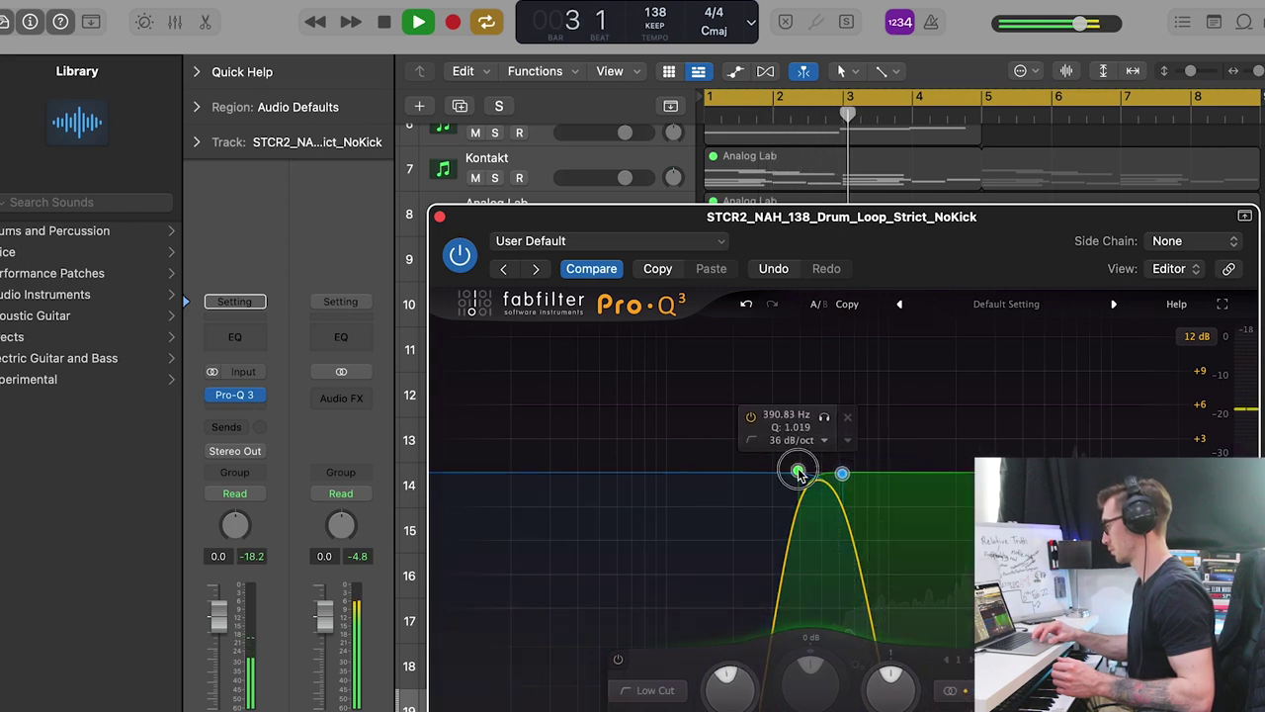
click(440, 216)
key(space)
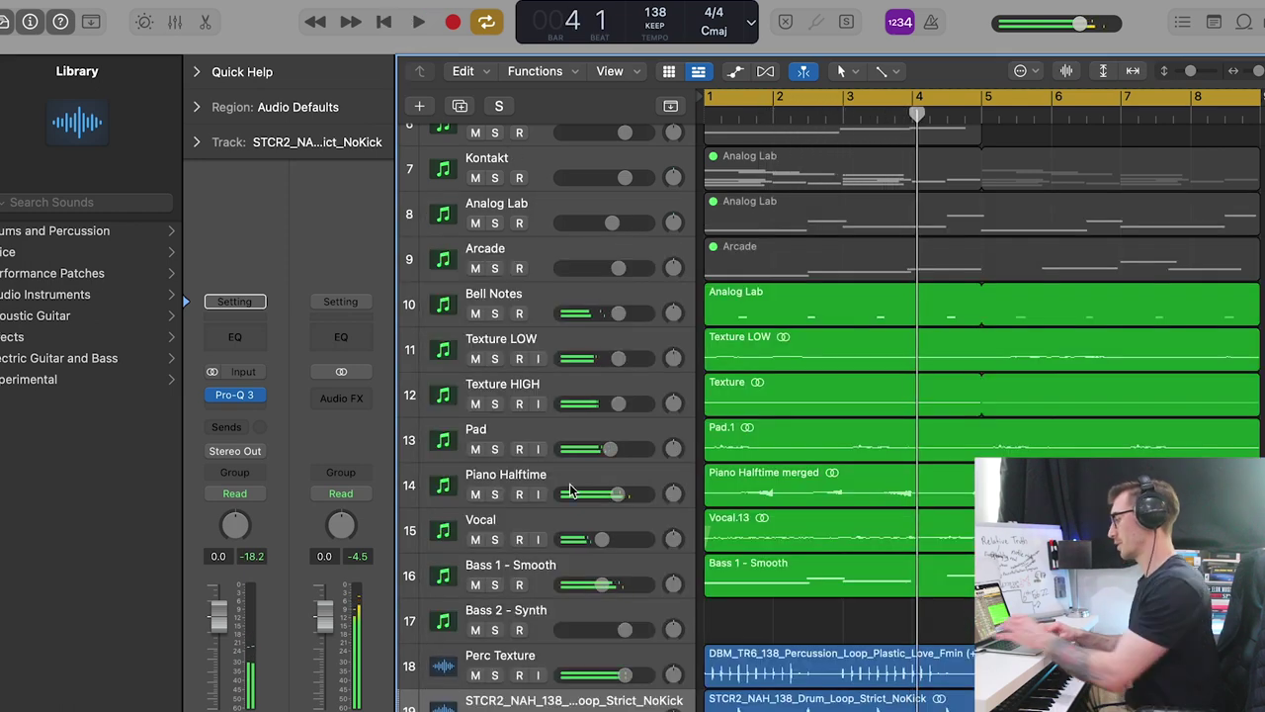
Solo the Perc Texture and drum loop regions and lower the Perc Texture track's volume to about -3.2 dB during playback.
click(568, 662)
key(s)
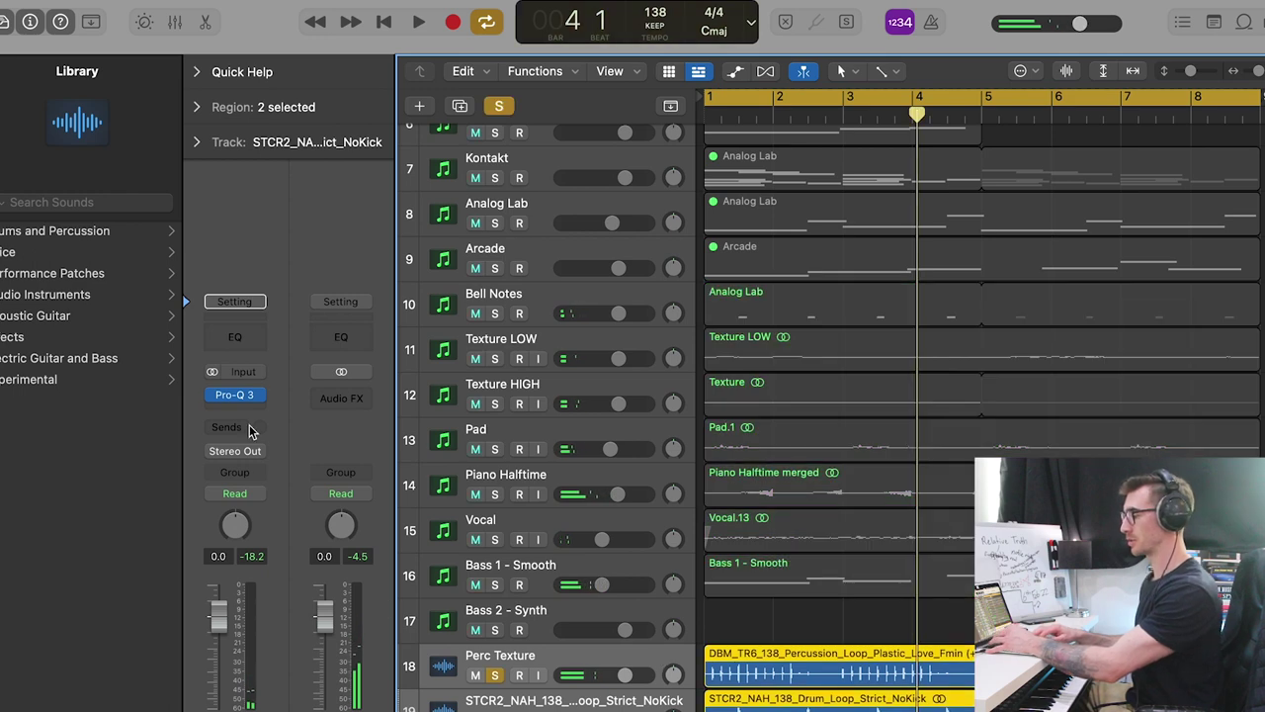
click(239, 395)
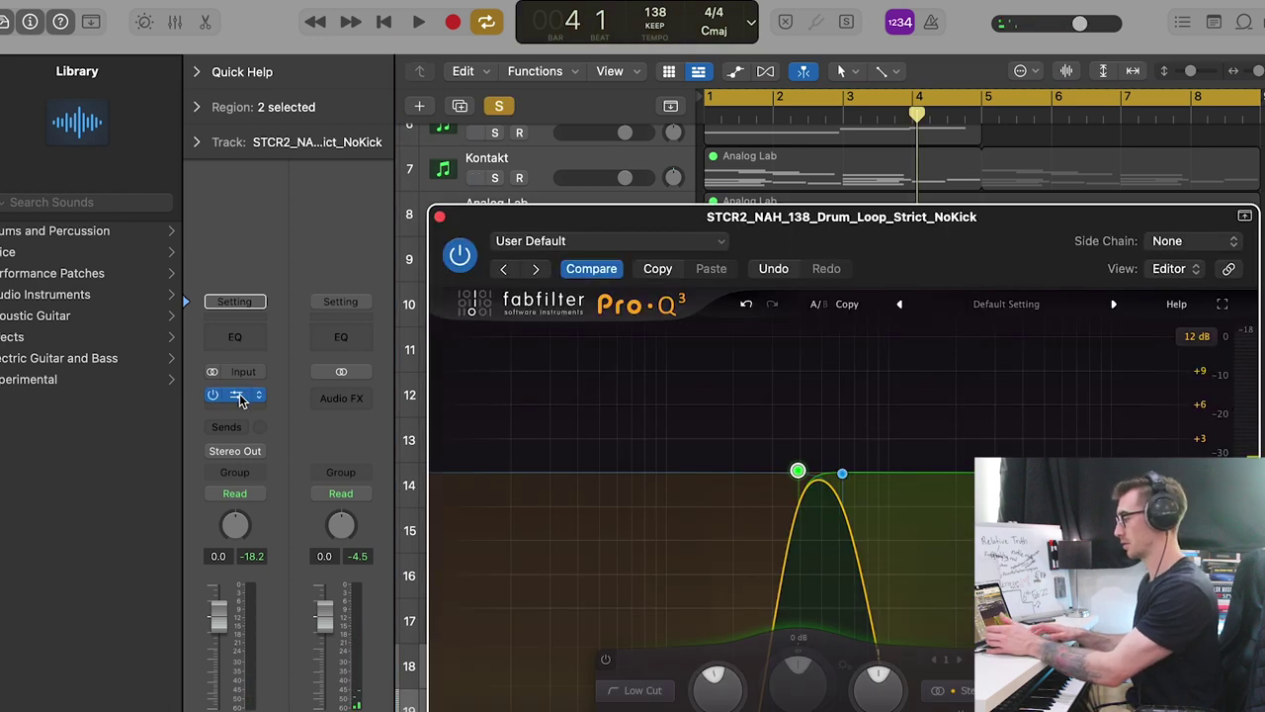
key(space)
key(super+w)
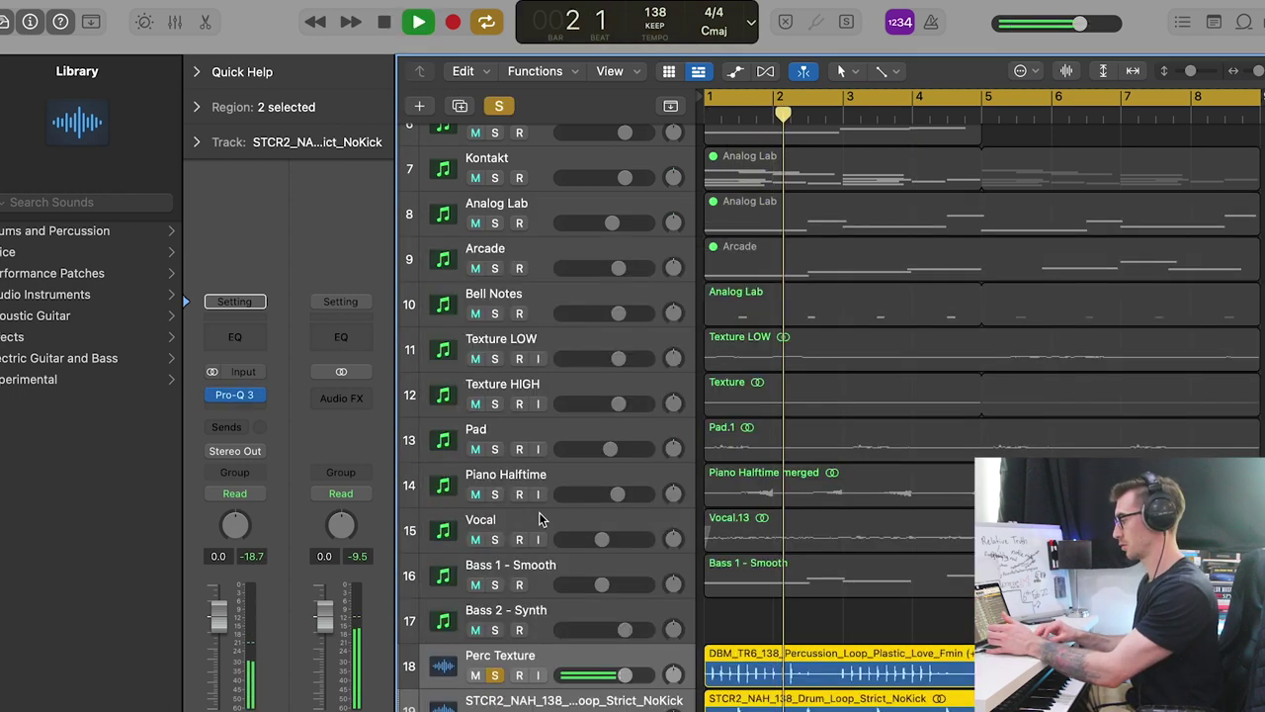
click(630, 675)
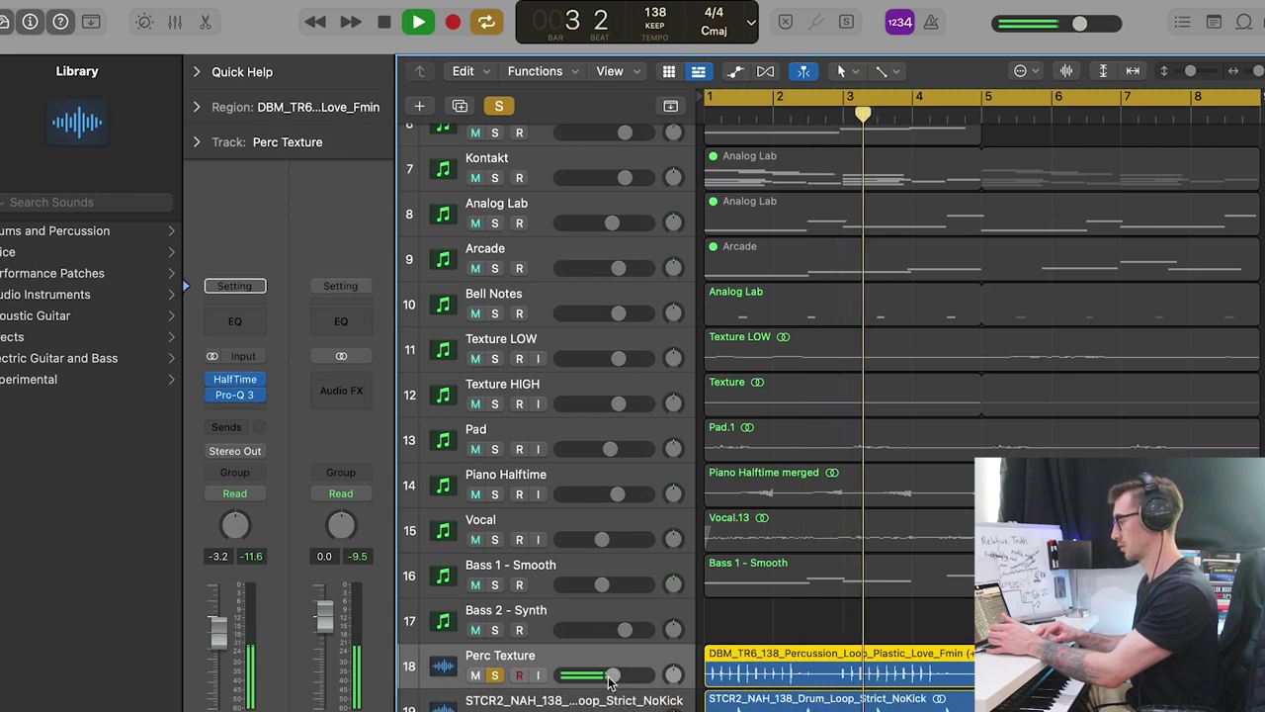
drag(631, 675, 618, 680)
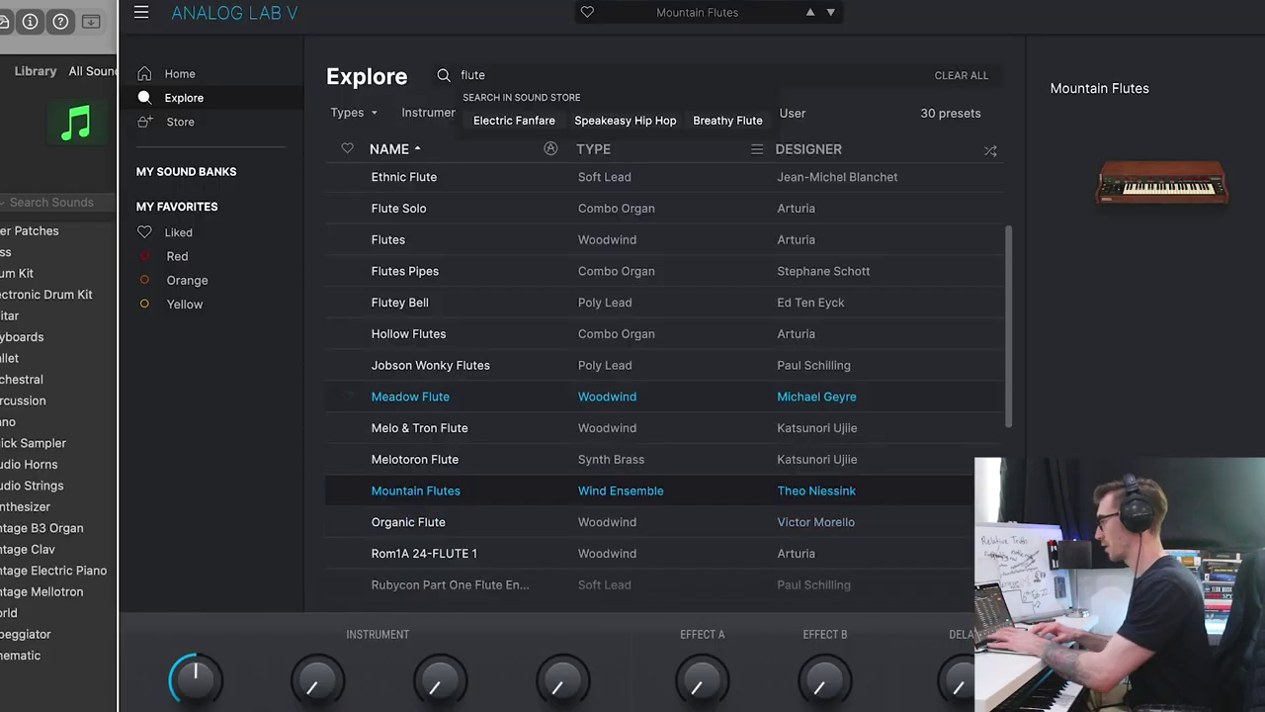
Close the Analog Lab instrument and record a flute melody on the Analog Lab track across bars 1 to 8.
drag(569, 0, 569, 83)
click(130, 21)
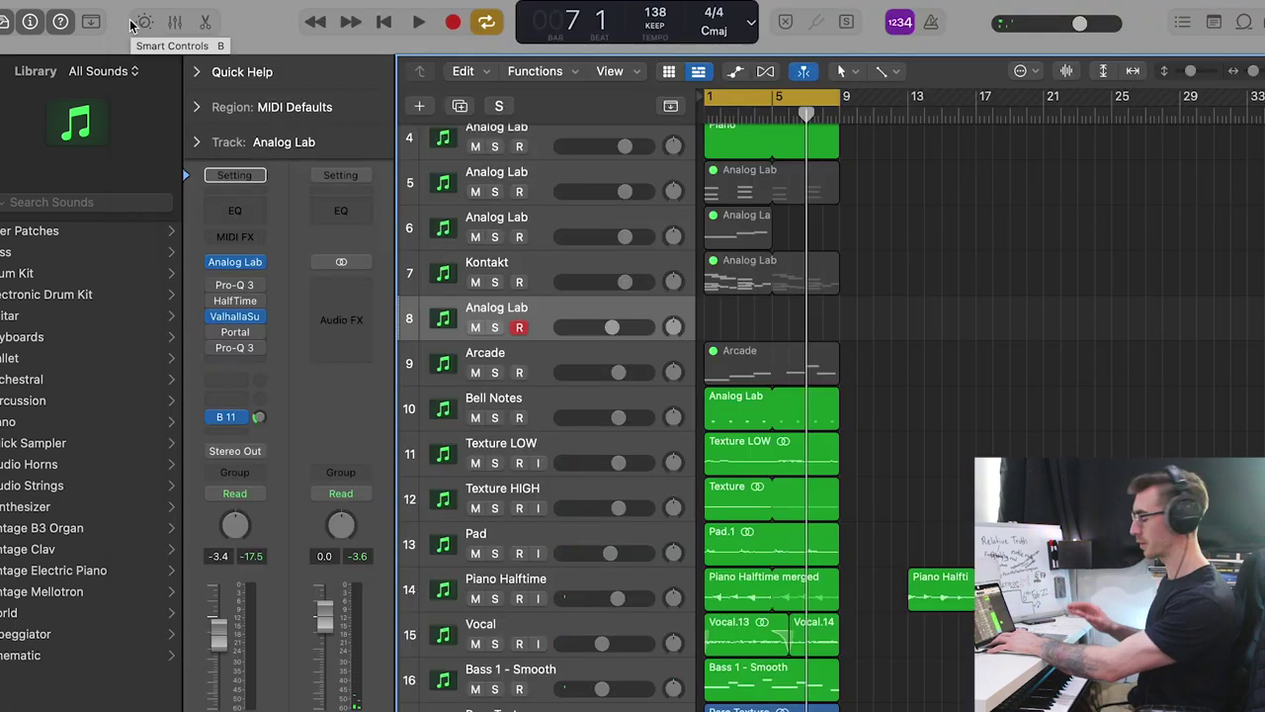
key(r)
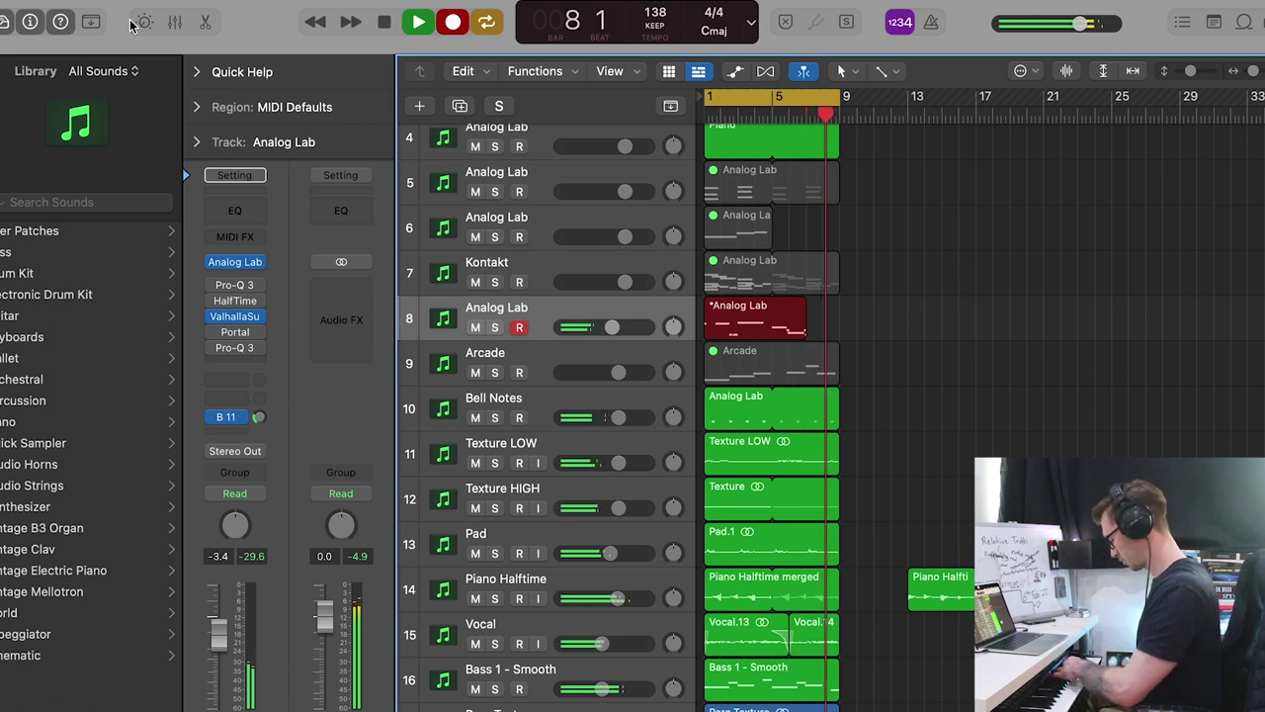
key(space)
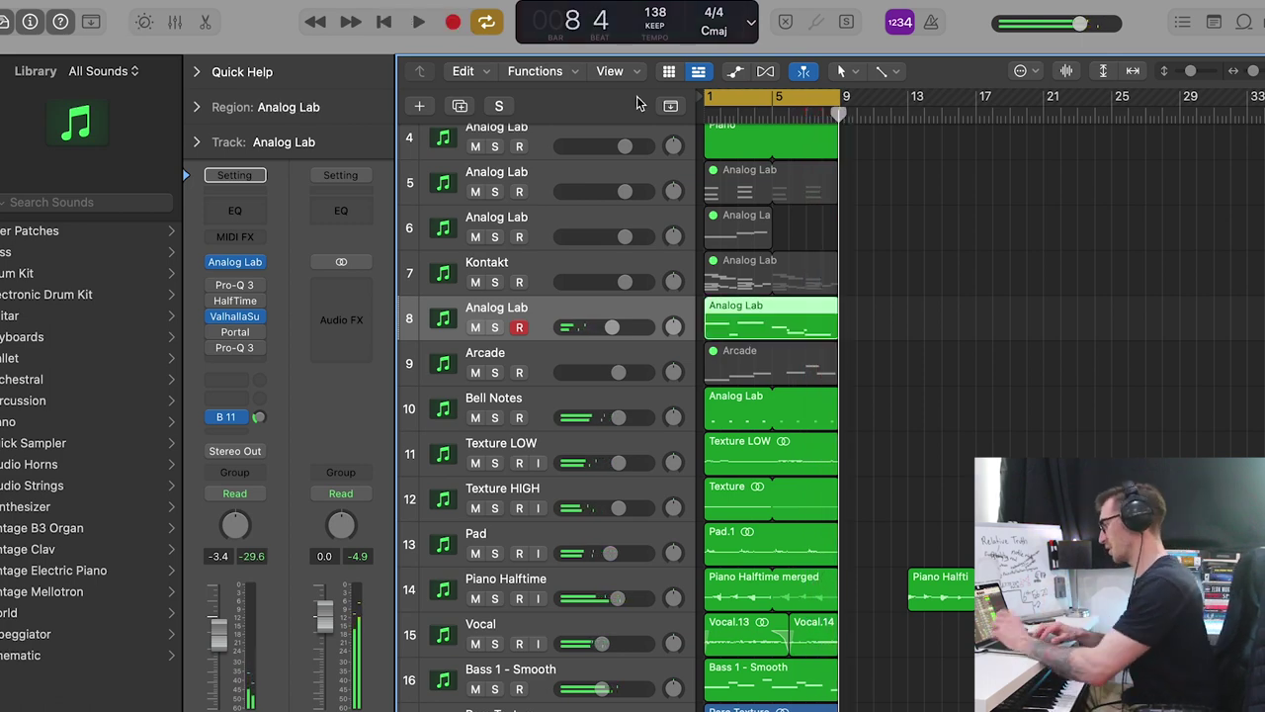
Show the recorded Analog Lab region's notes and raise the velocity of the long note starting at bar 3 during playback.
double_click(798, 324)
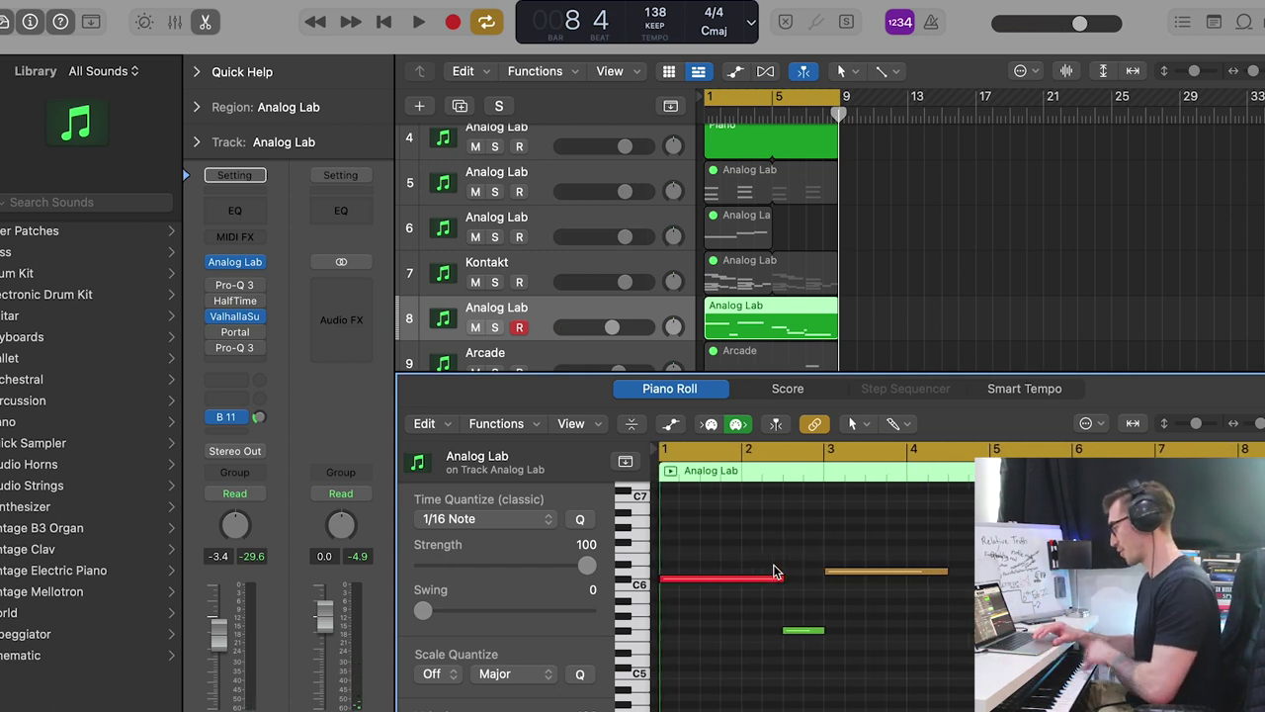
key(Right)
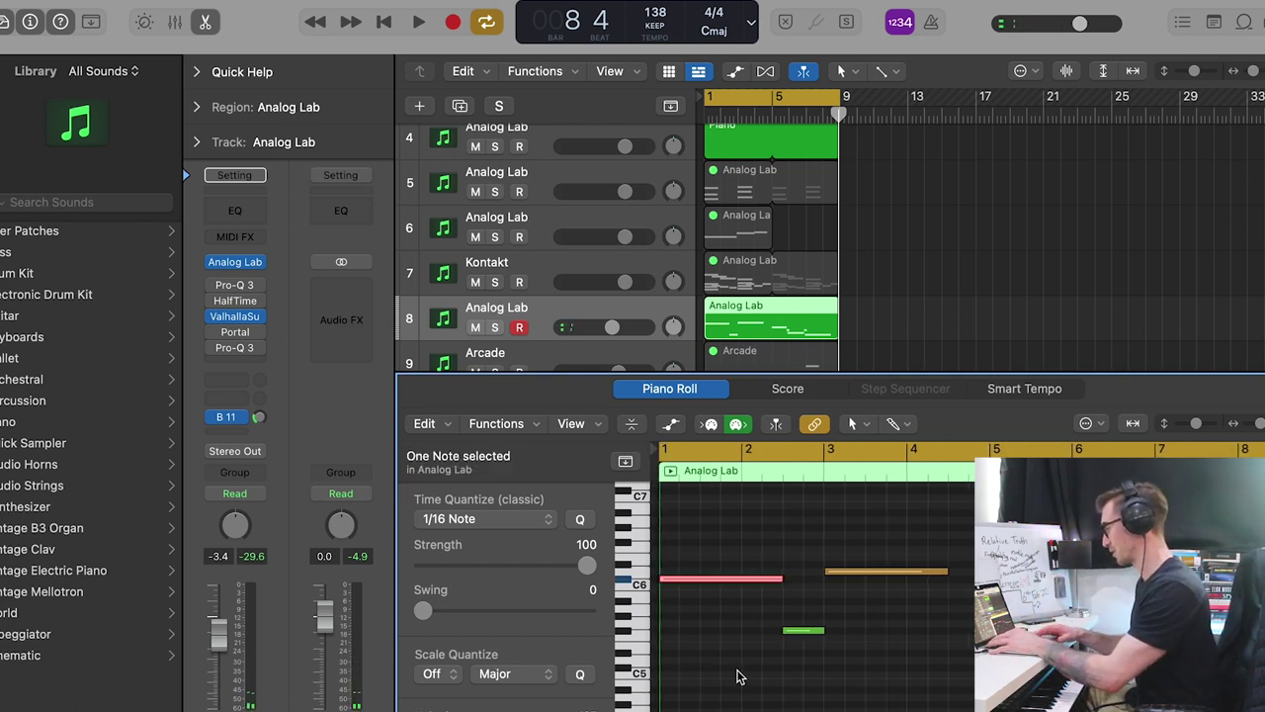
key(space)
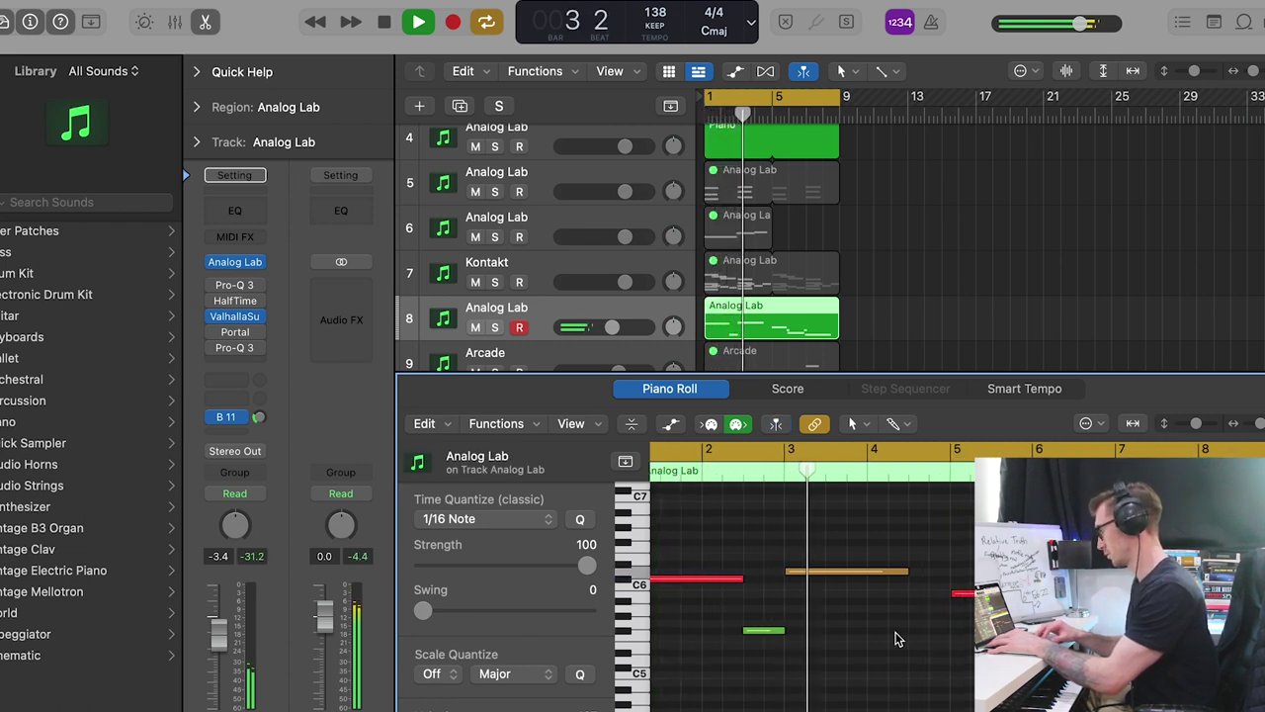
click(869, 570)
drag(554, 711, 577, 711)
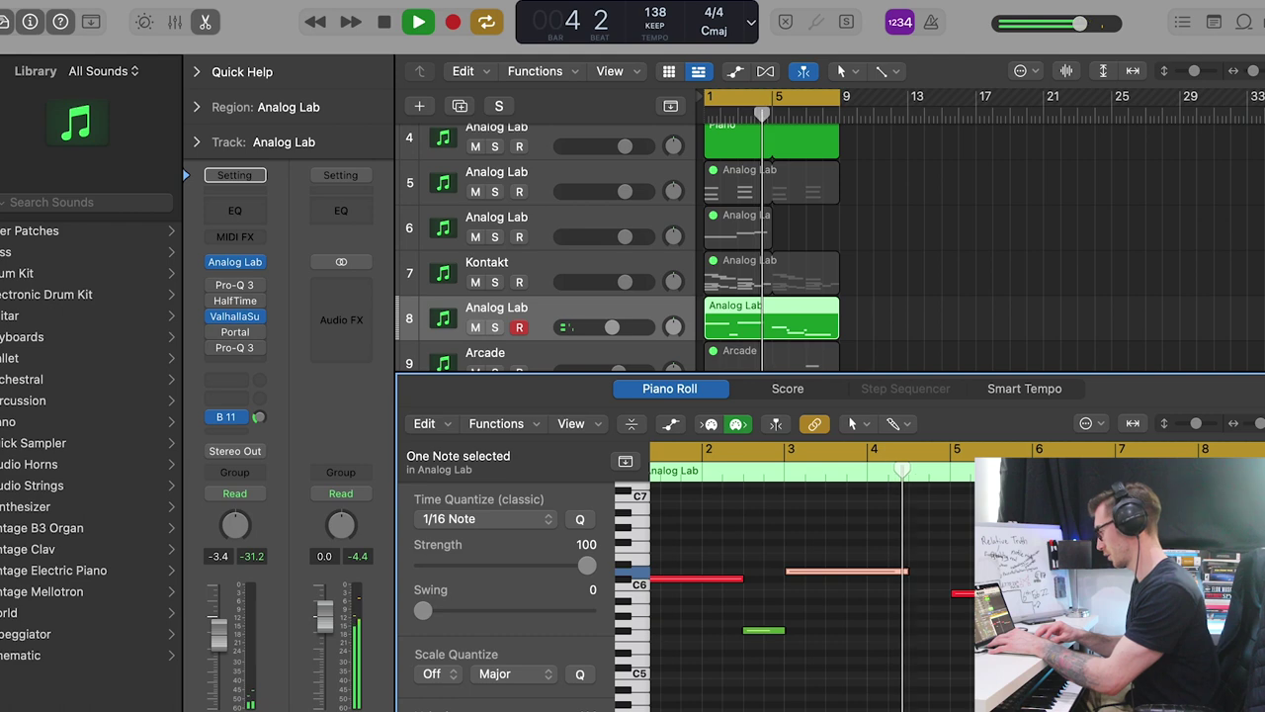
click(952, 678)
Tidy the short notes just before bar 6, lengthening the first one until it meets the following note.
scroll(952, 678, right, 4)
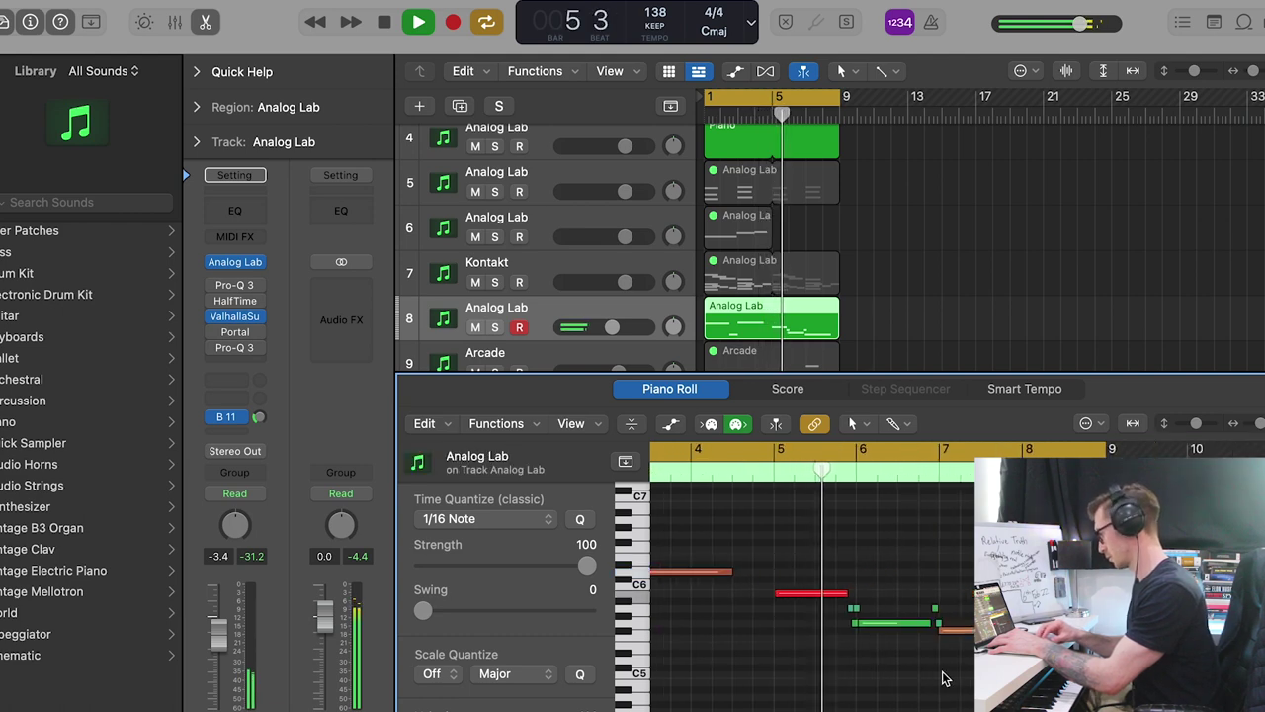
key(super+Right)
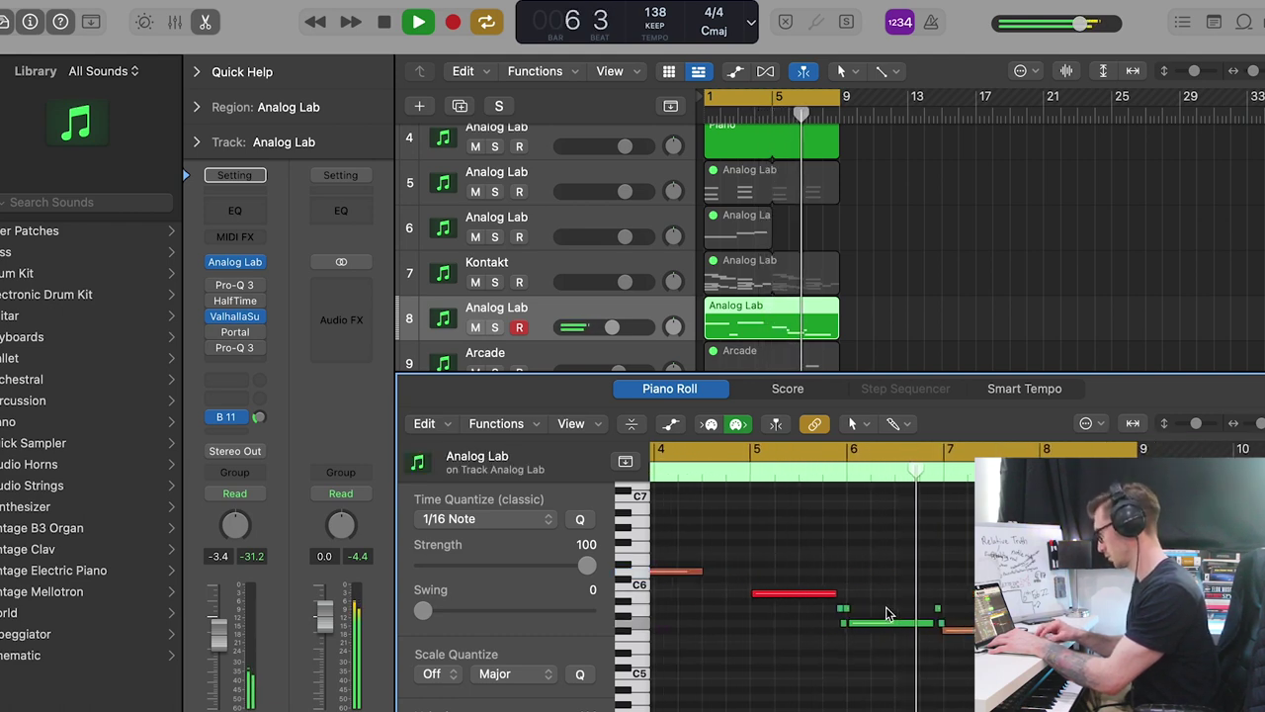
key(super+Right)
key(super+Right)
scroll(887, 607, left, 2)
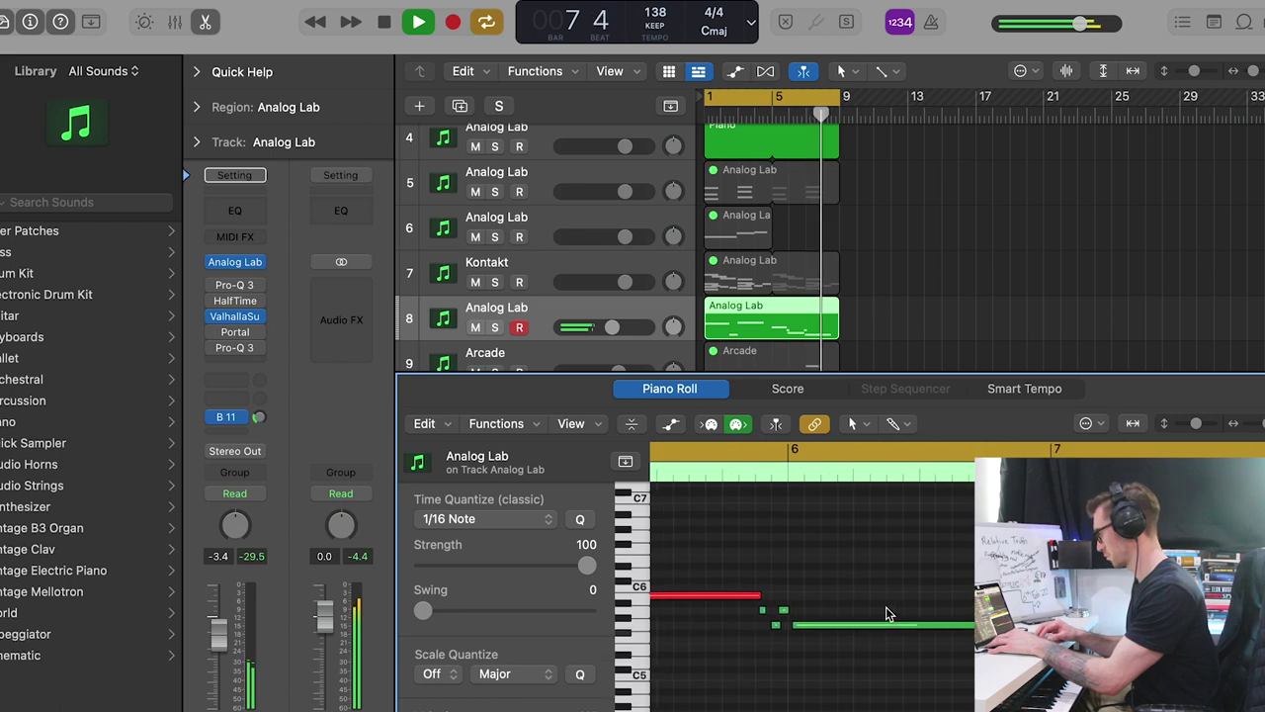
key(super+Right)
key(super+Right)
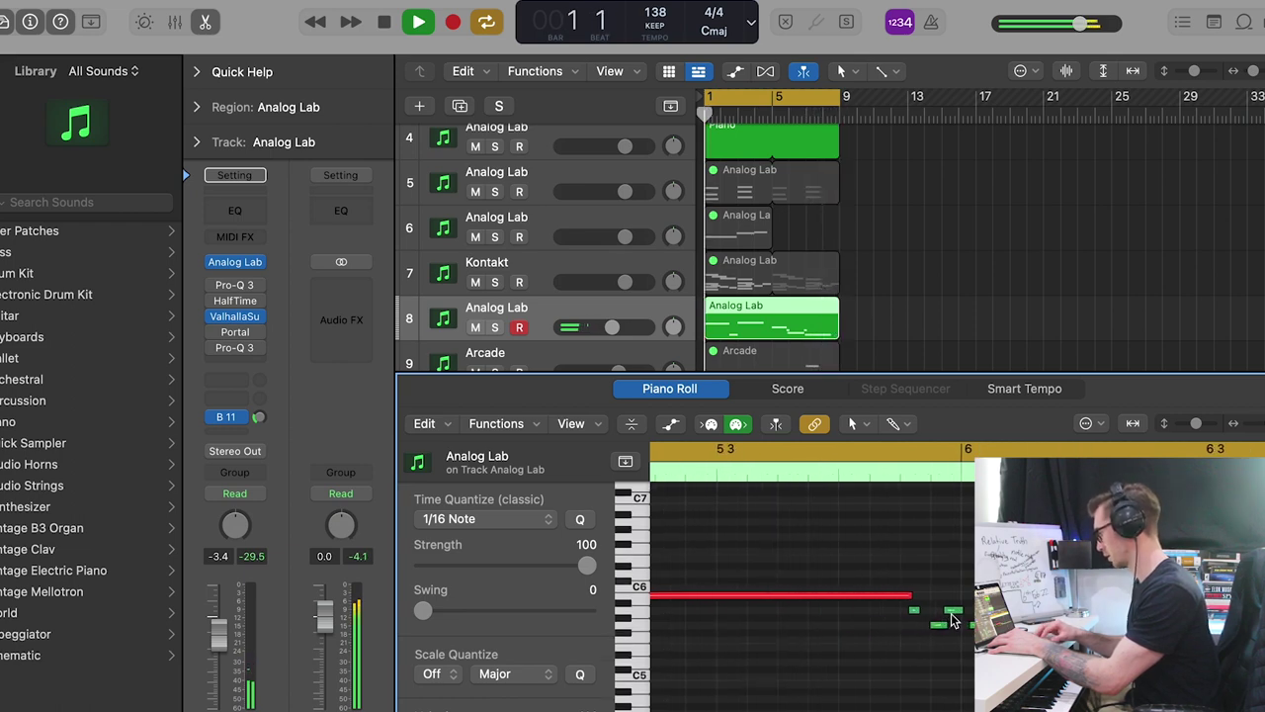
drag(969, 623, 959, 625)
key(super+Right)
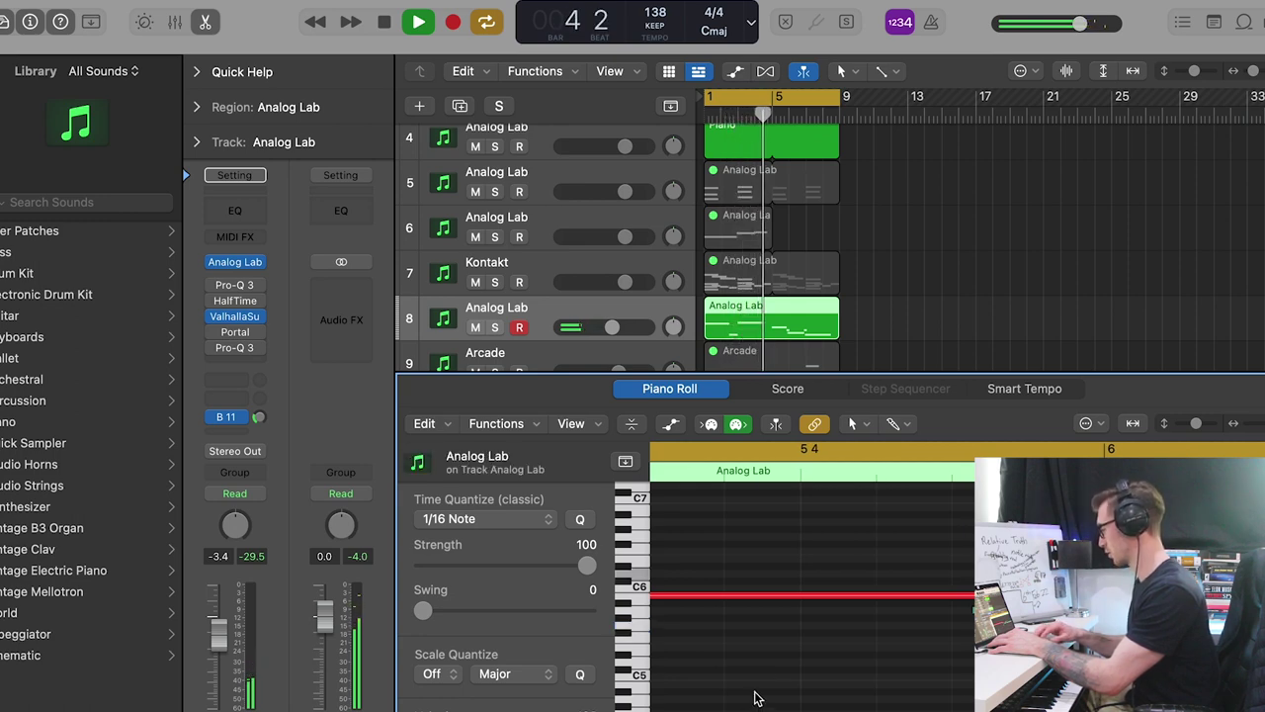
click(914, 608)
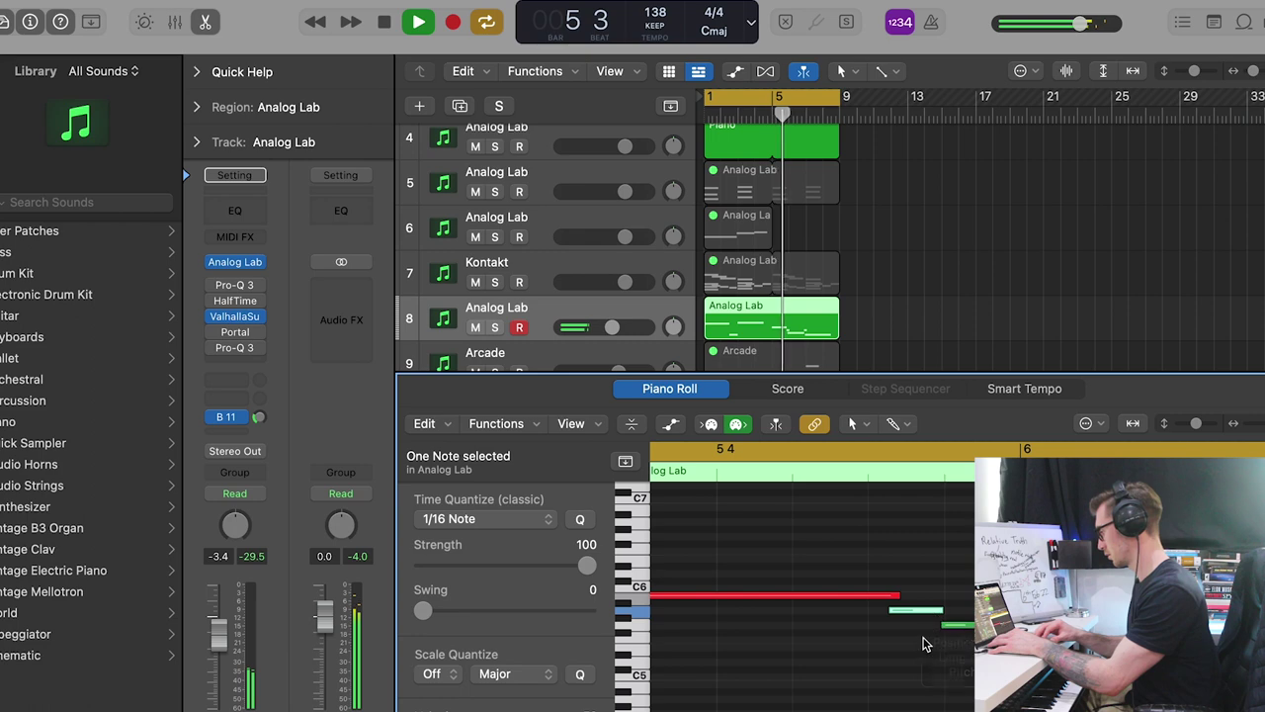
click(919, 639)
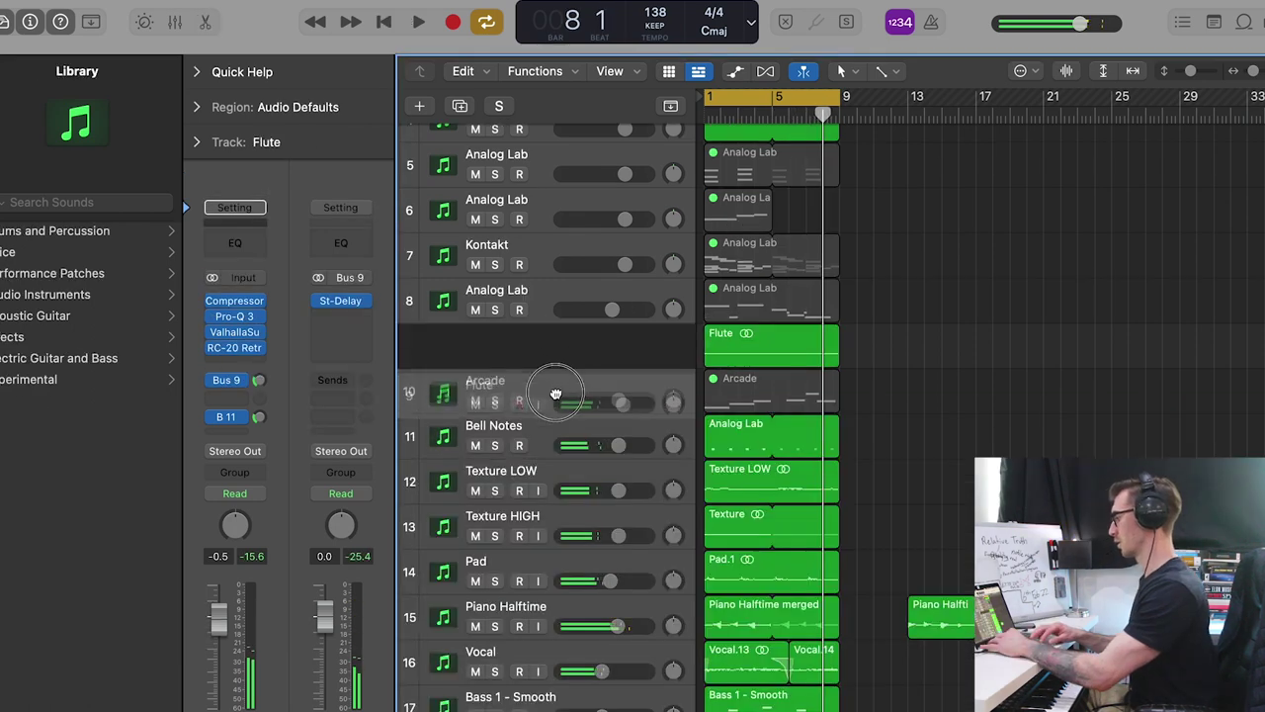
click(775, 405)
Delete the leftover Piano Halftime region at bar 13.
scroll(775, 405, down, 1)
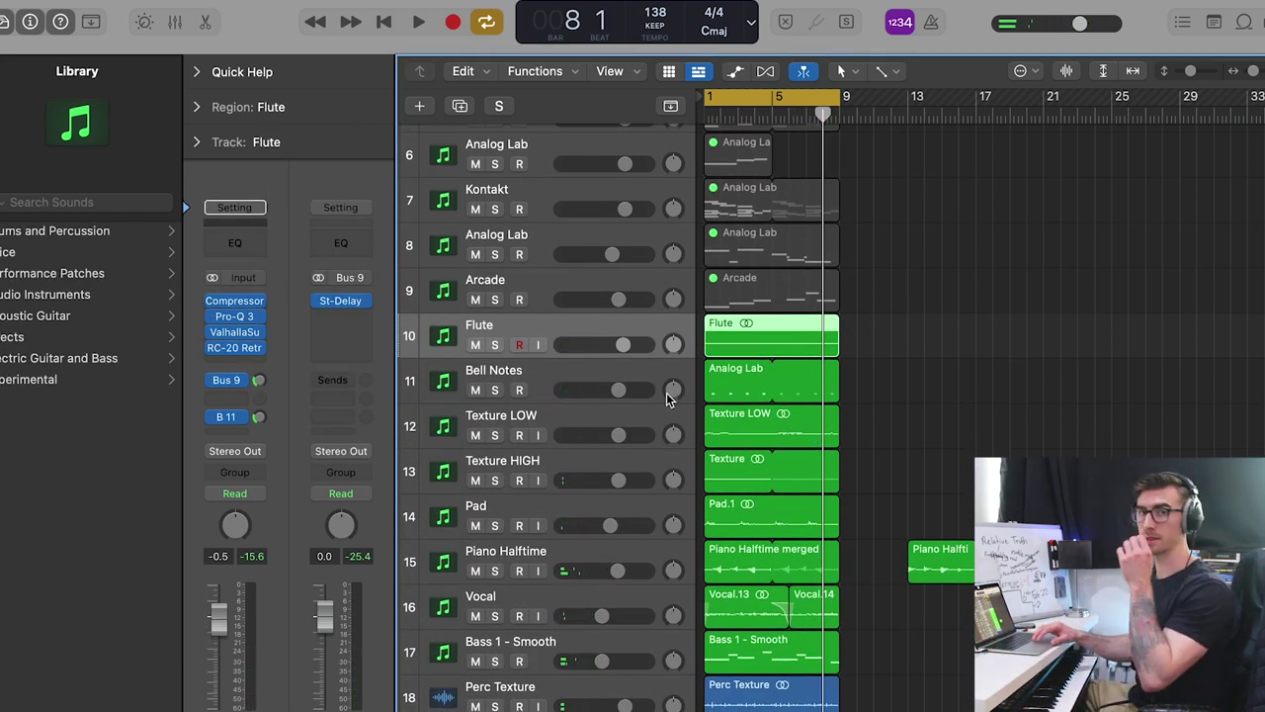
click(937, 564)
key(Delete)
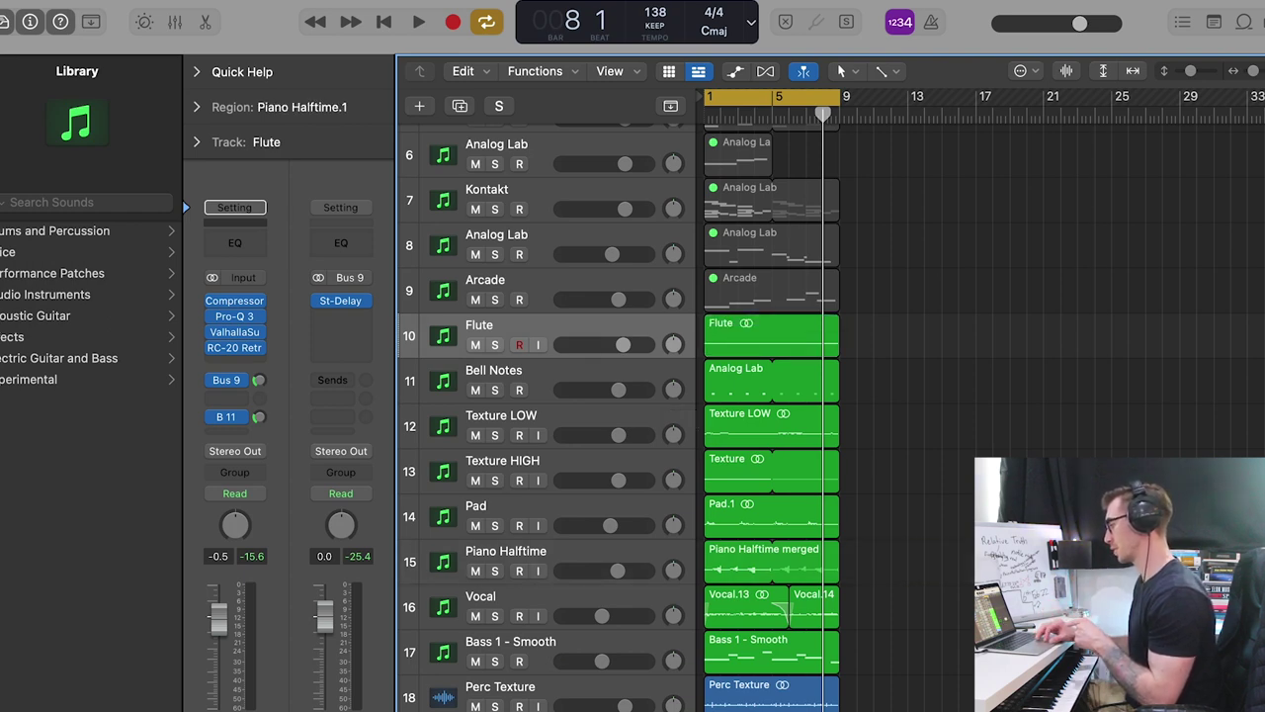
Solo the Bell Notes, Texture LOW, Texture HIGH, Pad and Piano Halftime tracks together and play them from the start.
click(551, 395)
shift+click(558, 554)
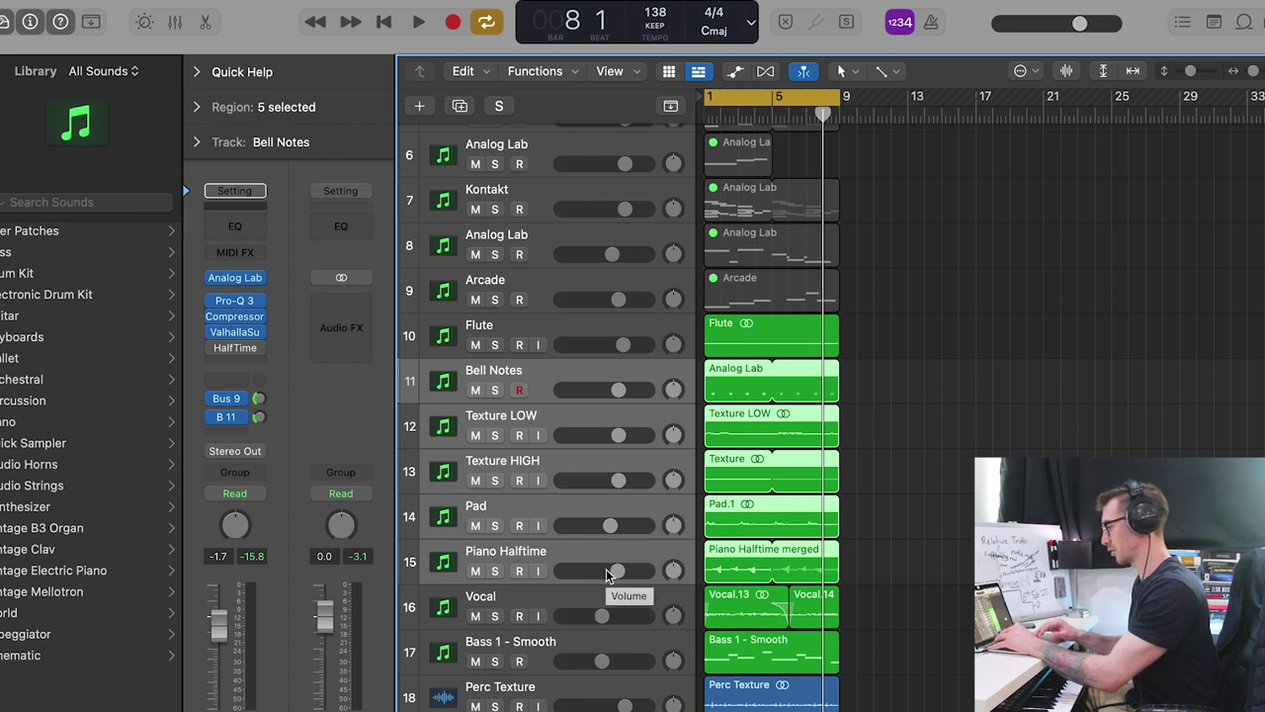
key(s)
key(Return)
key(space)
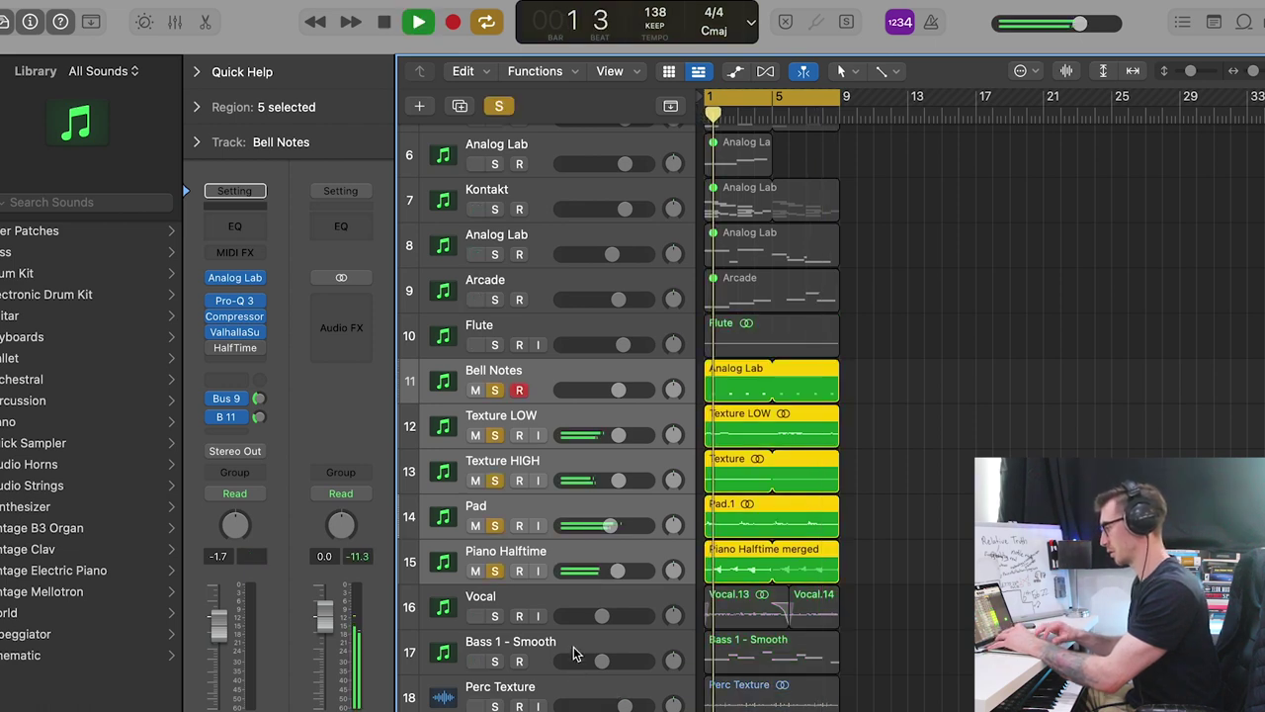
Bounce the five selected regions in place under the name Intro, and turn off the solo.
key(space)
right_click(743, 430)
click(767, 368)
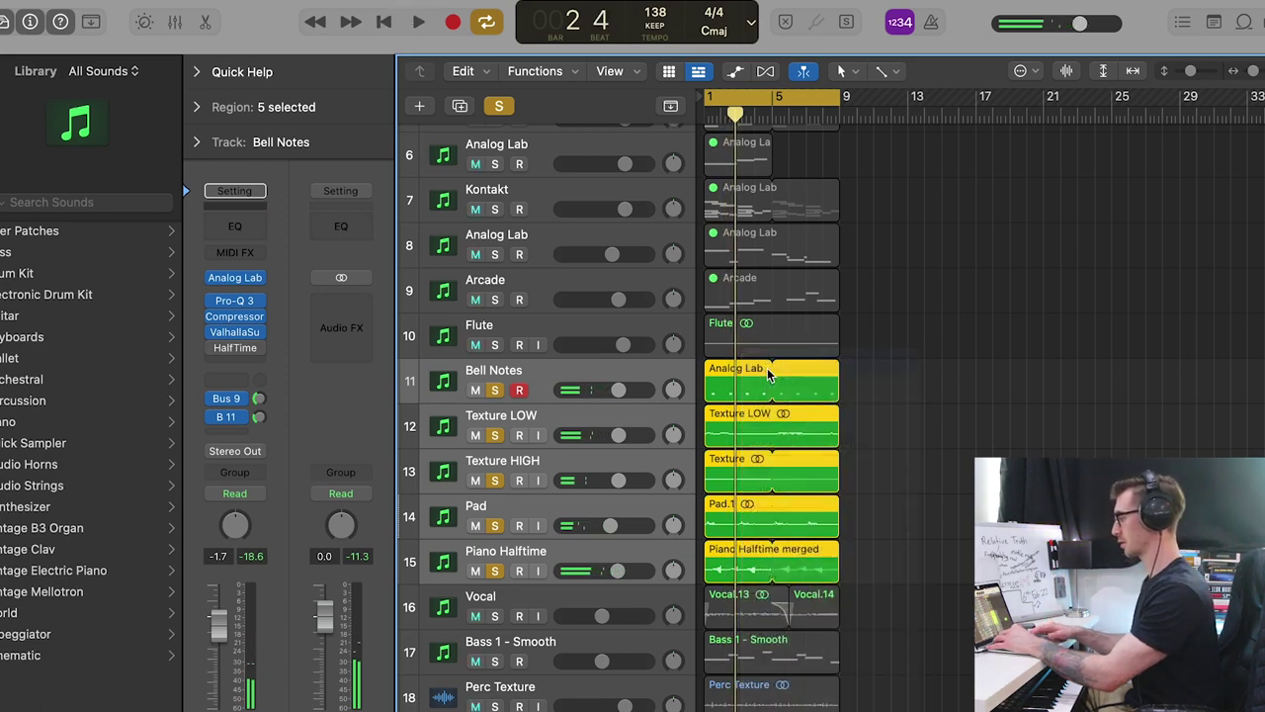
text(Intro)
key(Return)
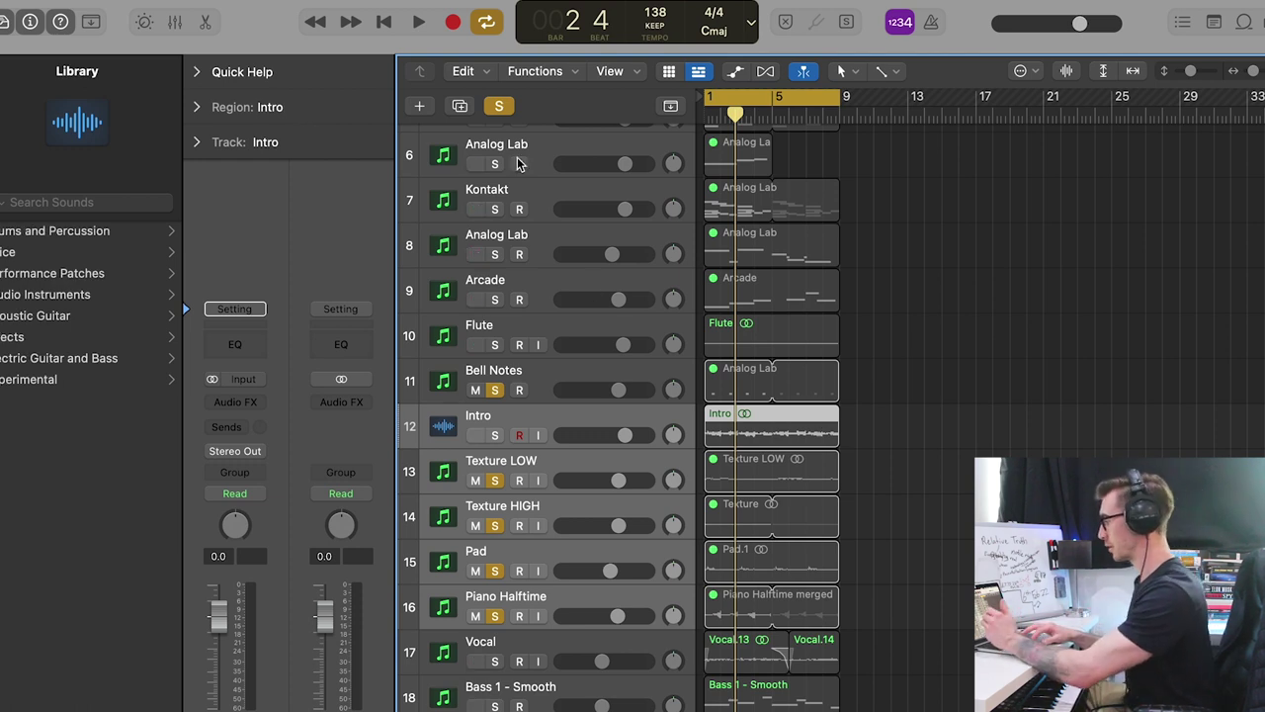
click(498, 106)
Add Pro-Q 3 to the Intro track with a low cut and an 18 dB/oct high cut at 1118.6 Hz during soloed playback.
click(549, 421)
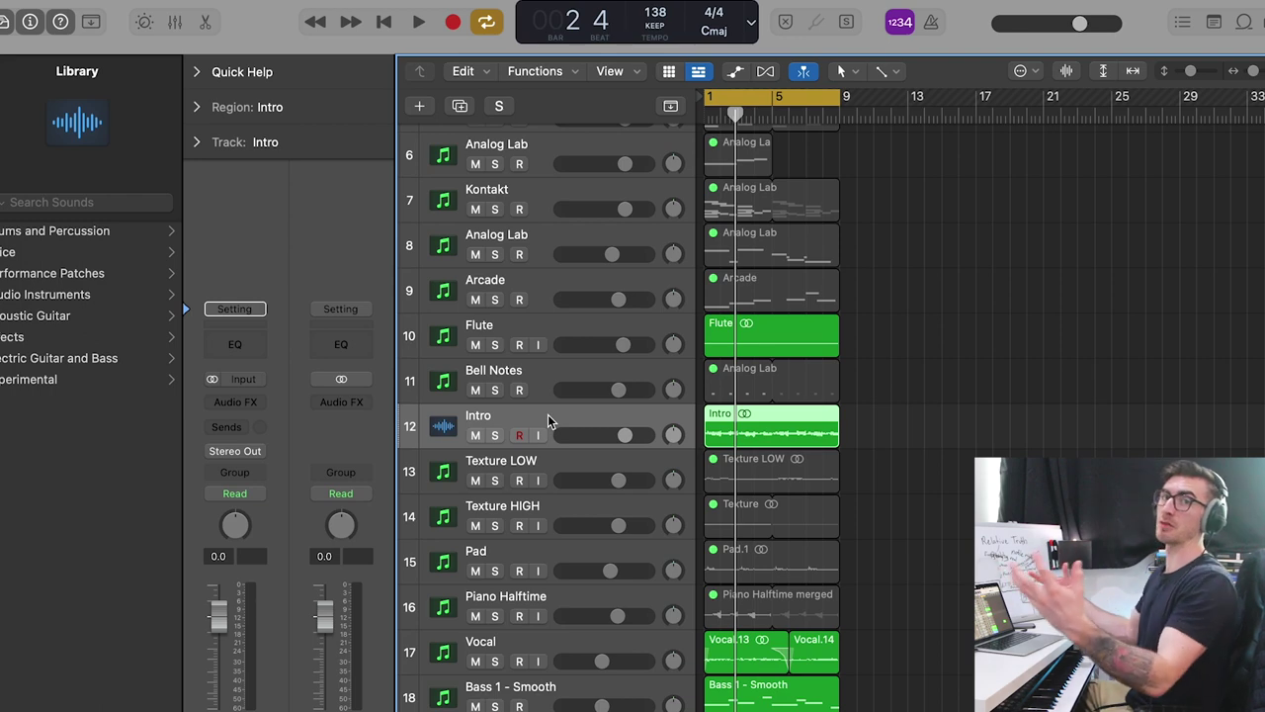
click(233, 402)
click(371, 357)
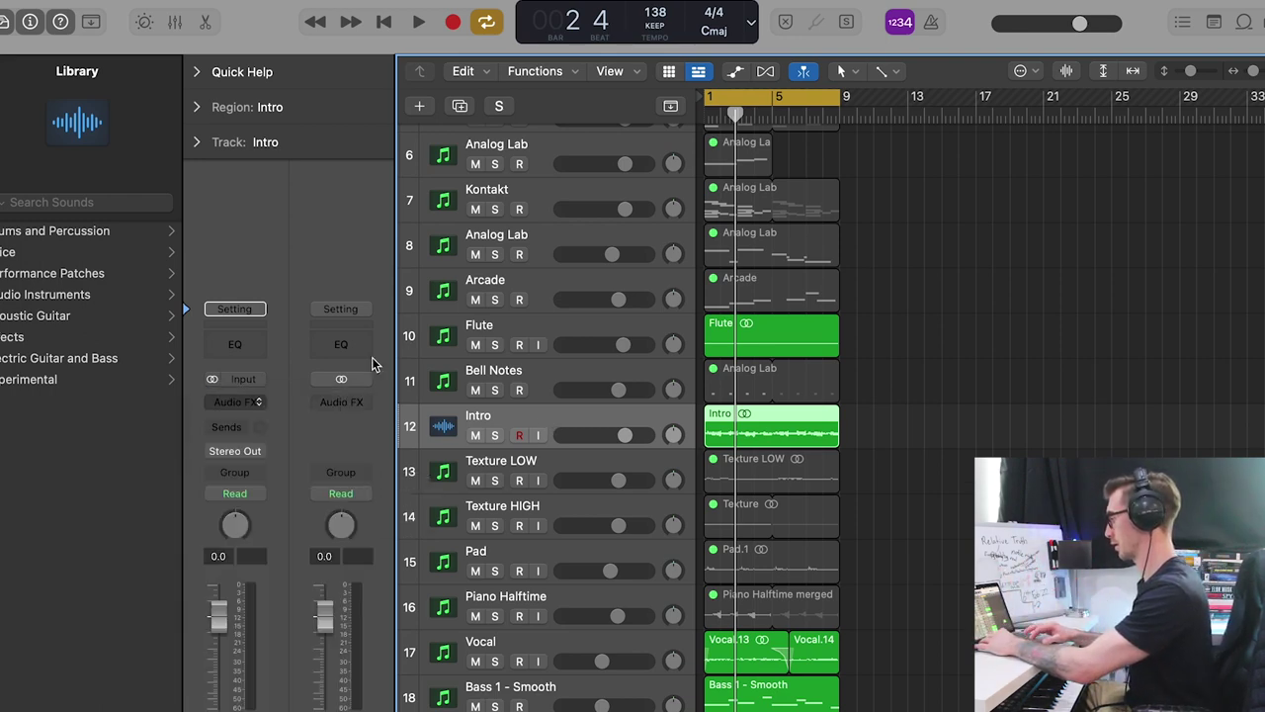
key(space)
mouse_move(697, 465)
mouse_down()
mouse_move(708, 483)
mouse_move(718, 466)
mouse_up()
click(898, 468)
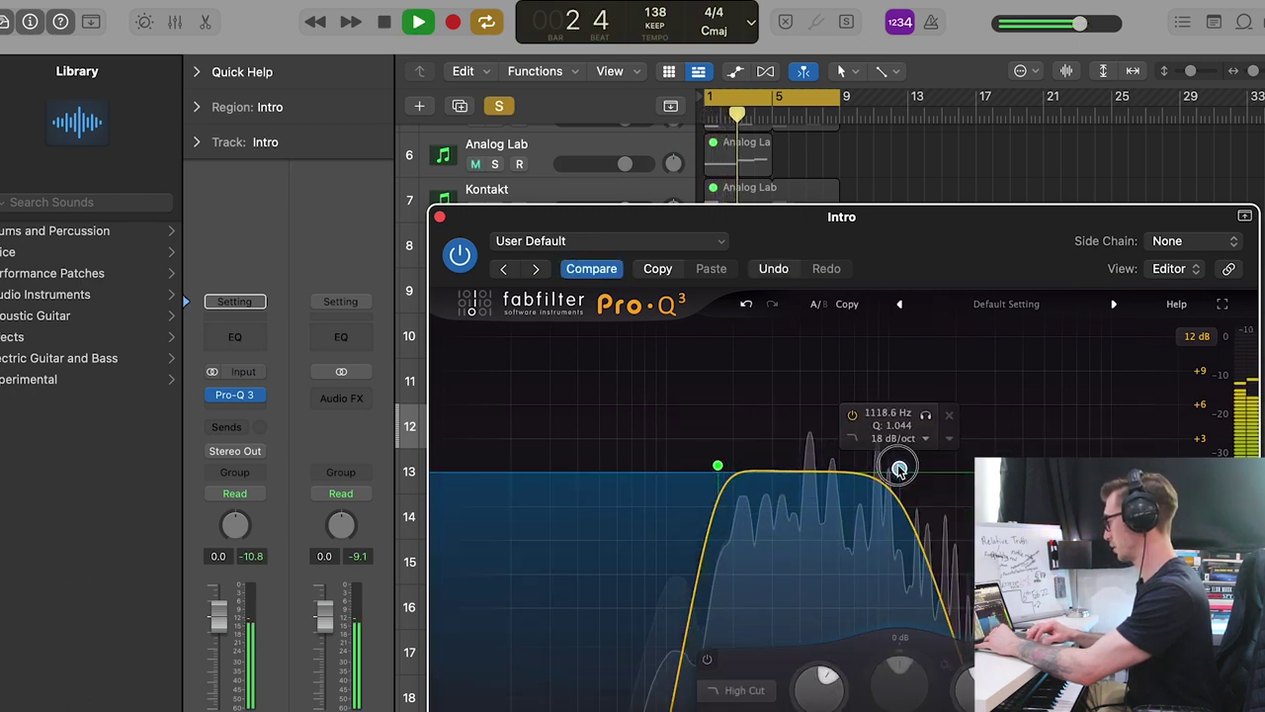
Add HalfTime to the Intro track with a 1/2 loop length and raise the band's lower limit to about 281 Hz.
click(254, 417)
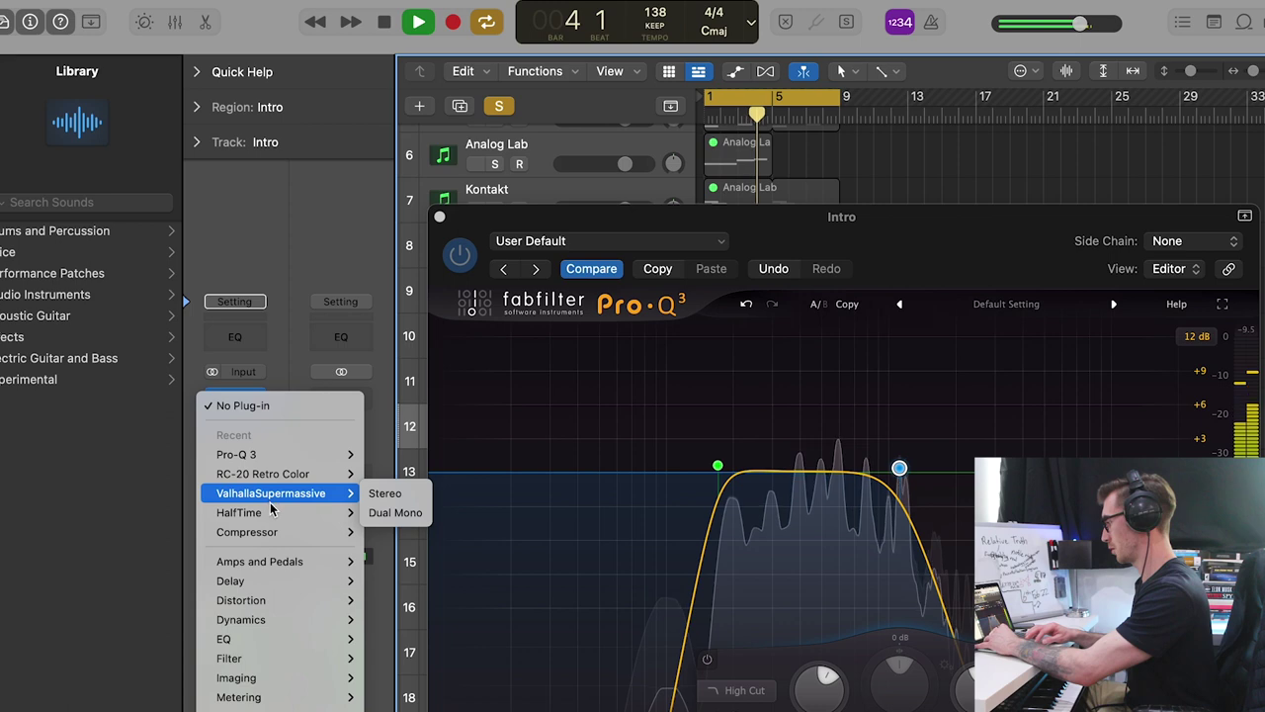
click(356, 485)
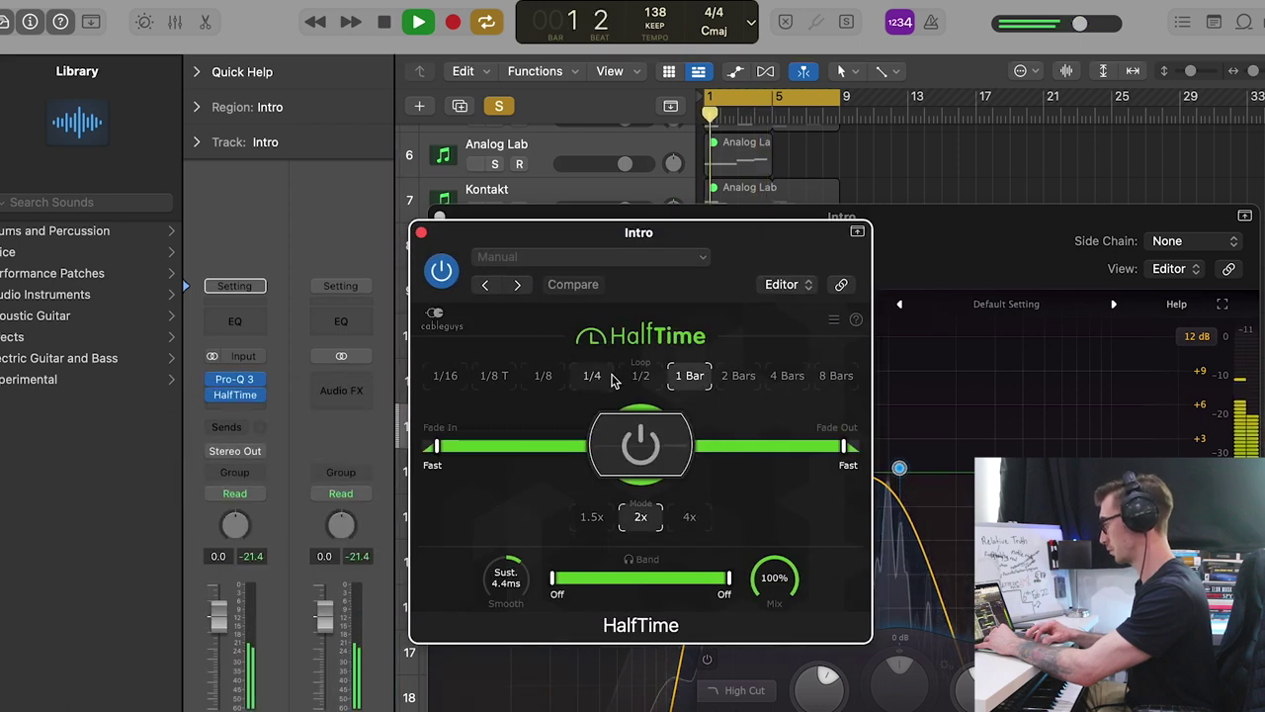
click(591, 375)
click(640, 376)
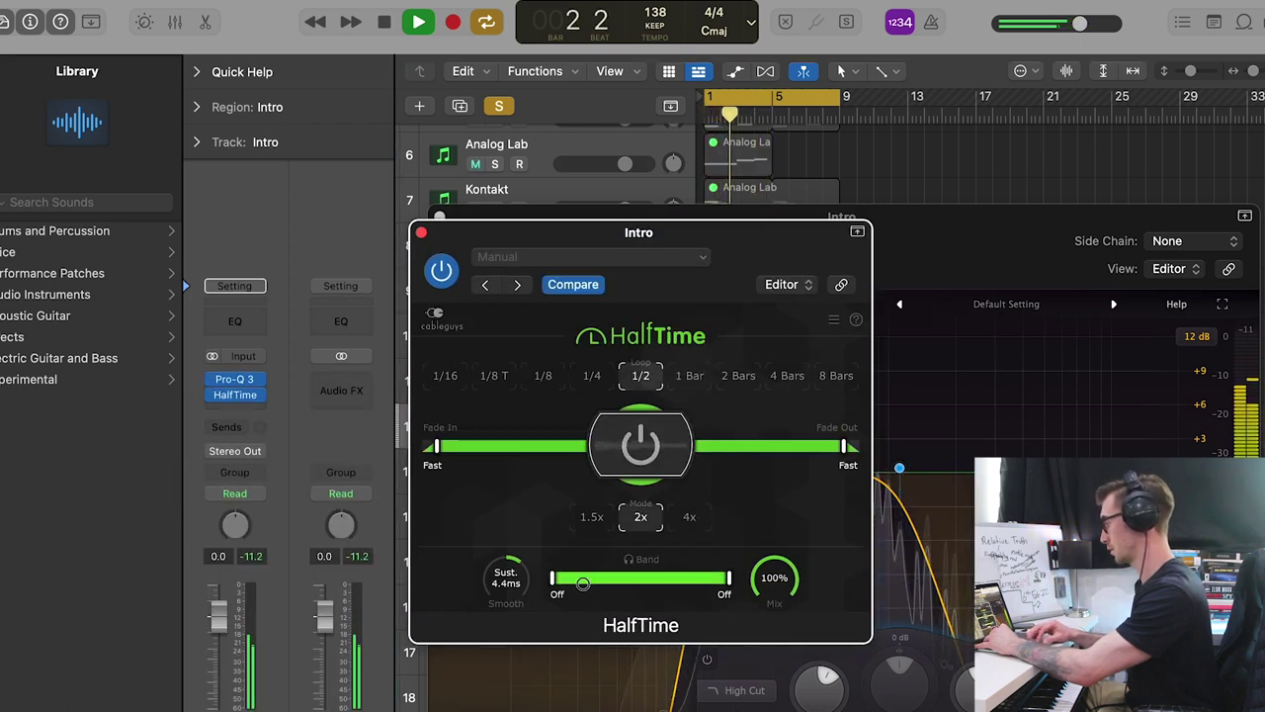
drag(613, 583, 635, 585)
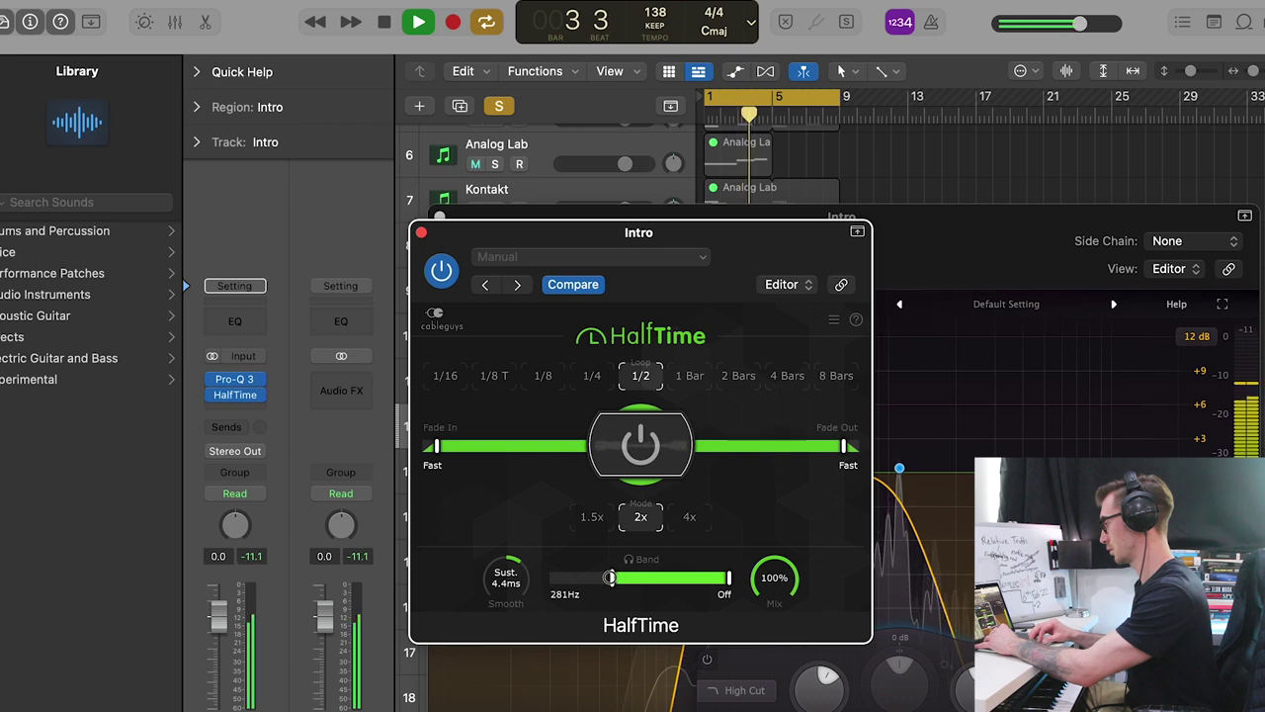
click(421, 234)
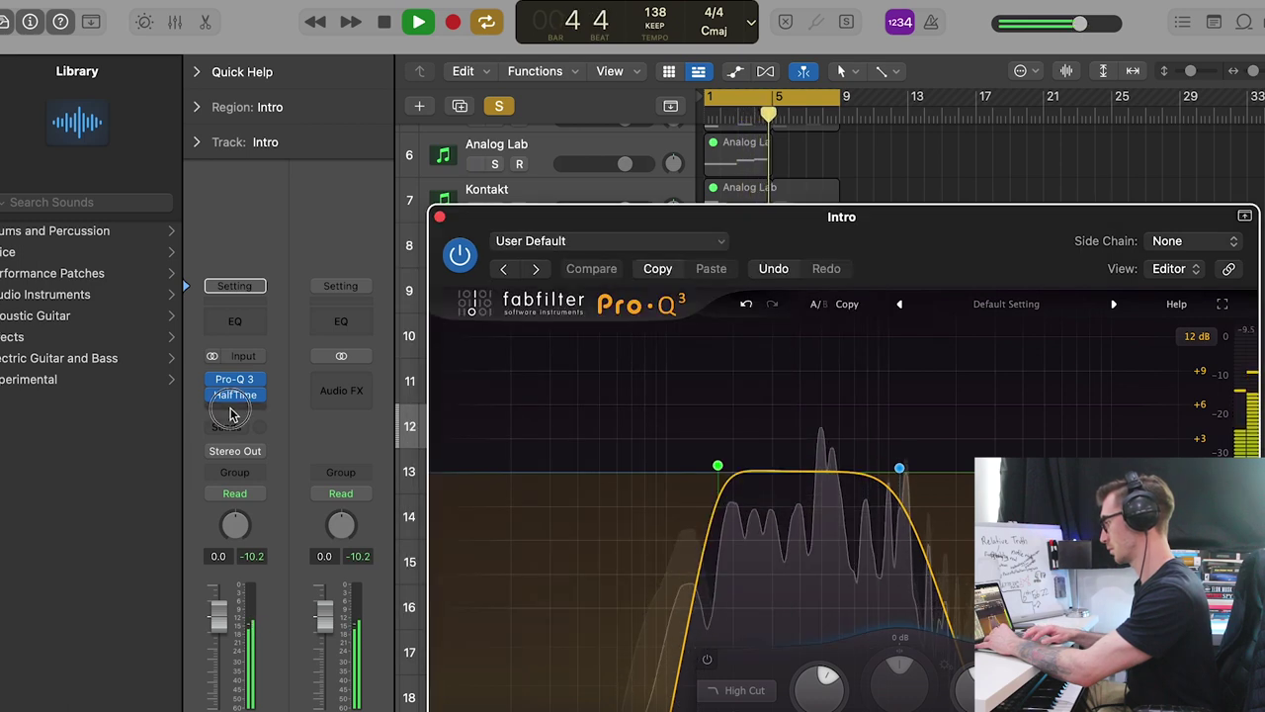
Add ValhallaSupermassive to the Intro track, paste the copied settings, narrow the width to 49.4 % and lower the mix.
click(235, 395)
click(262, 512)
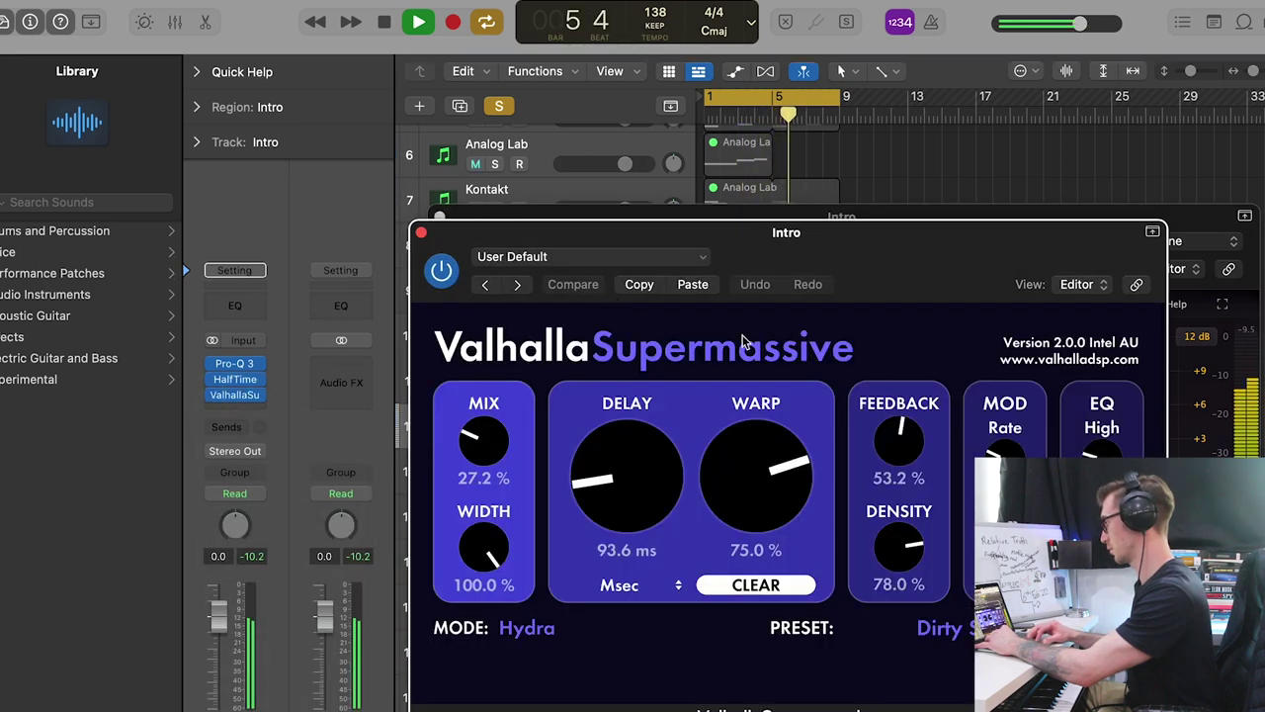
click(696, 287)
drag(496, 418, 496, 417)
click(488, 553)
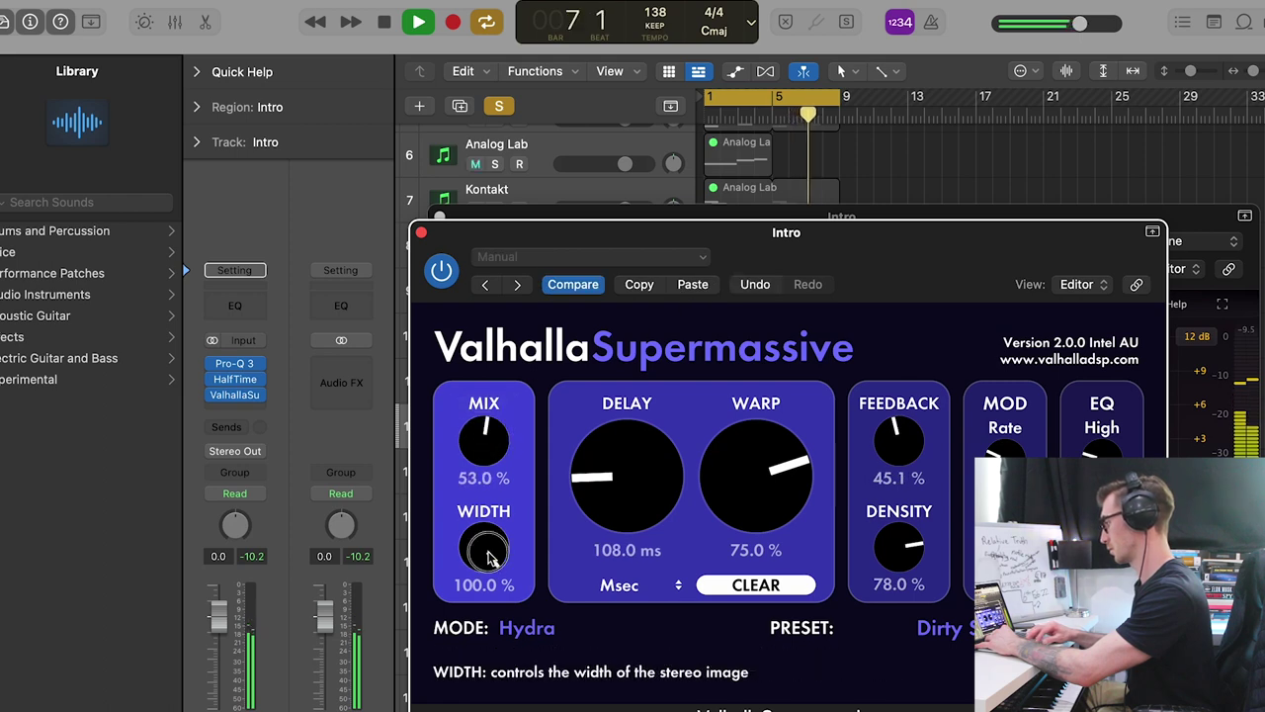
drag(486, 566, 484, 553)
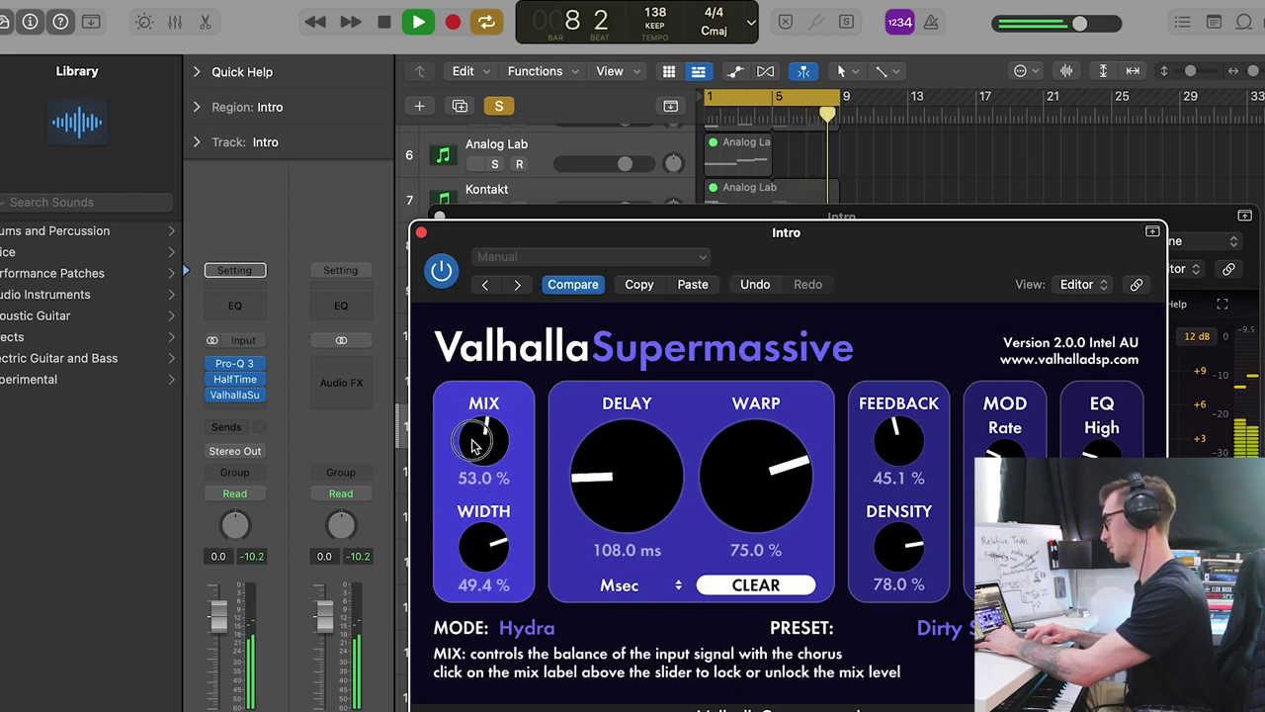
drag(483, 435, 483, 462)
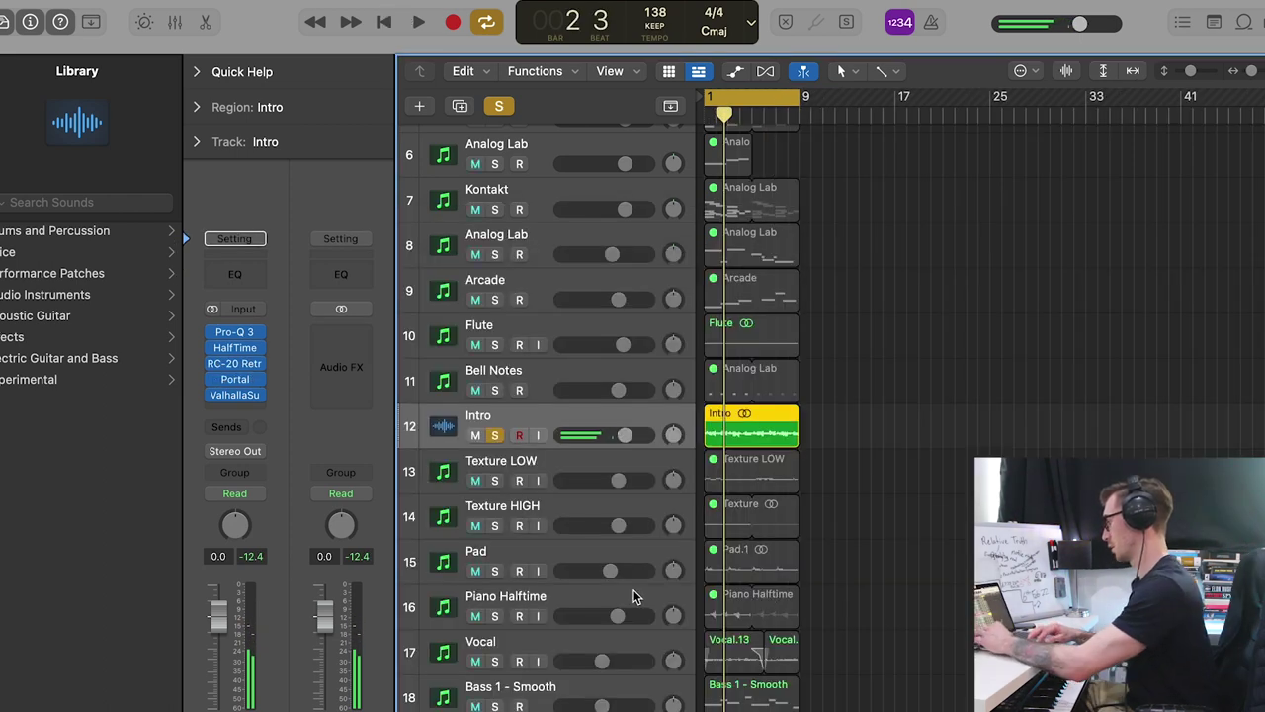
Duplicate the Piano Halftime track, copy a four-bar Piano Halftime region onto it at bar 1, and move the track directly below Intro.
click(618, 588)
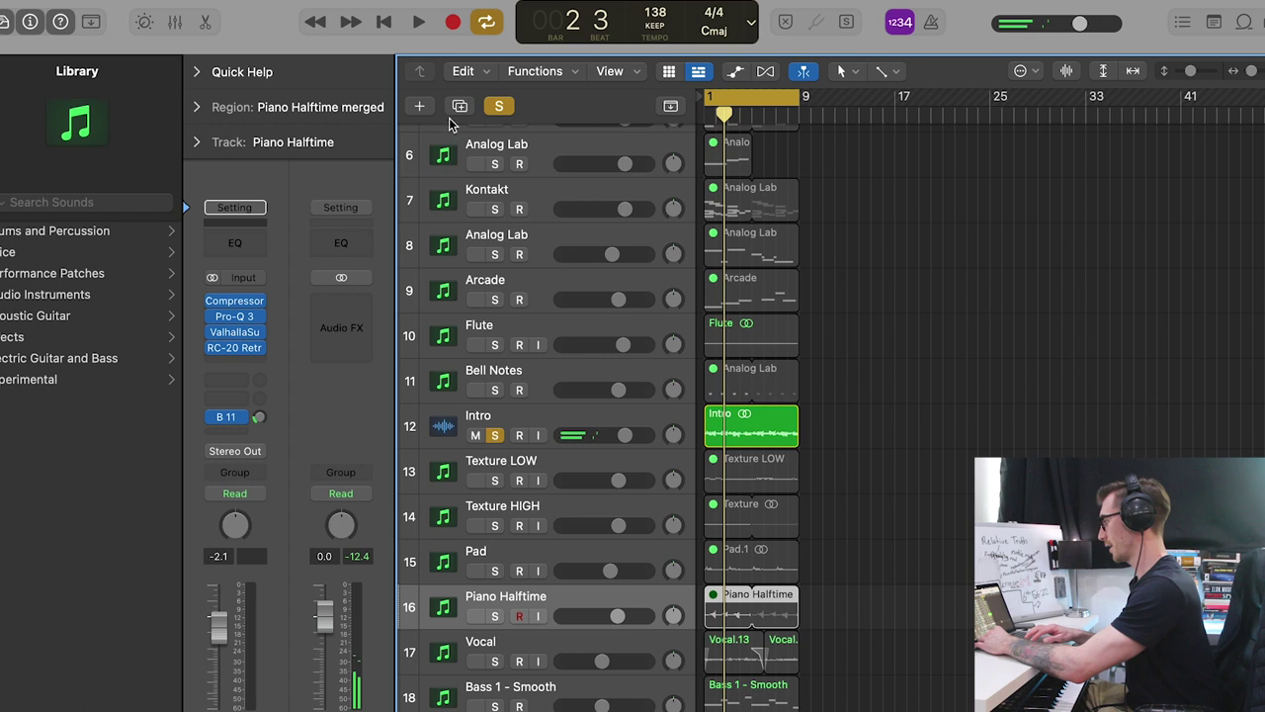
key(super+d)
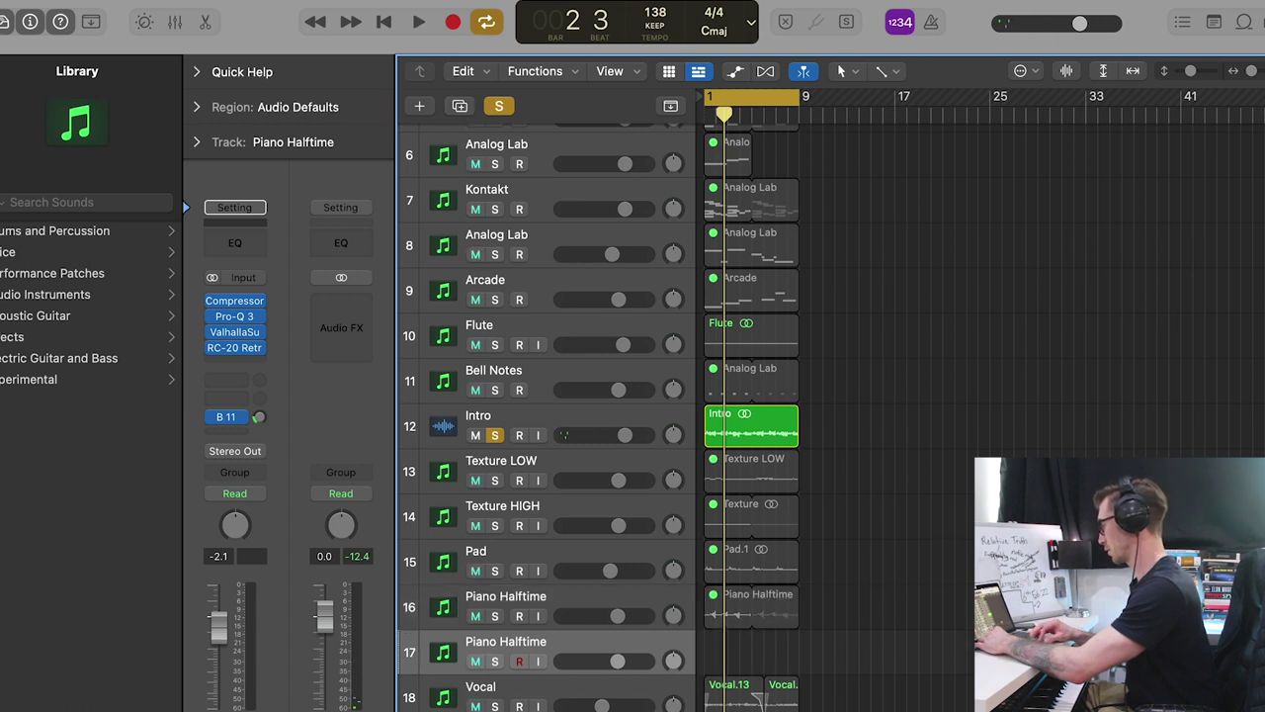
drag(781, 605, 722, 654)
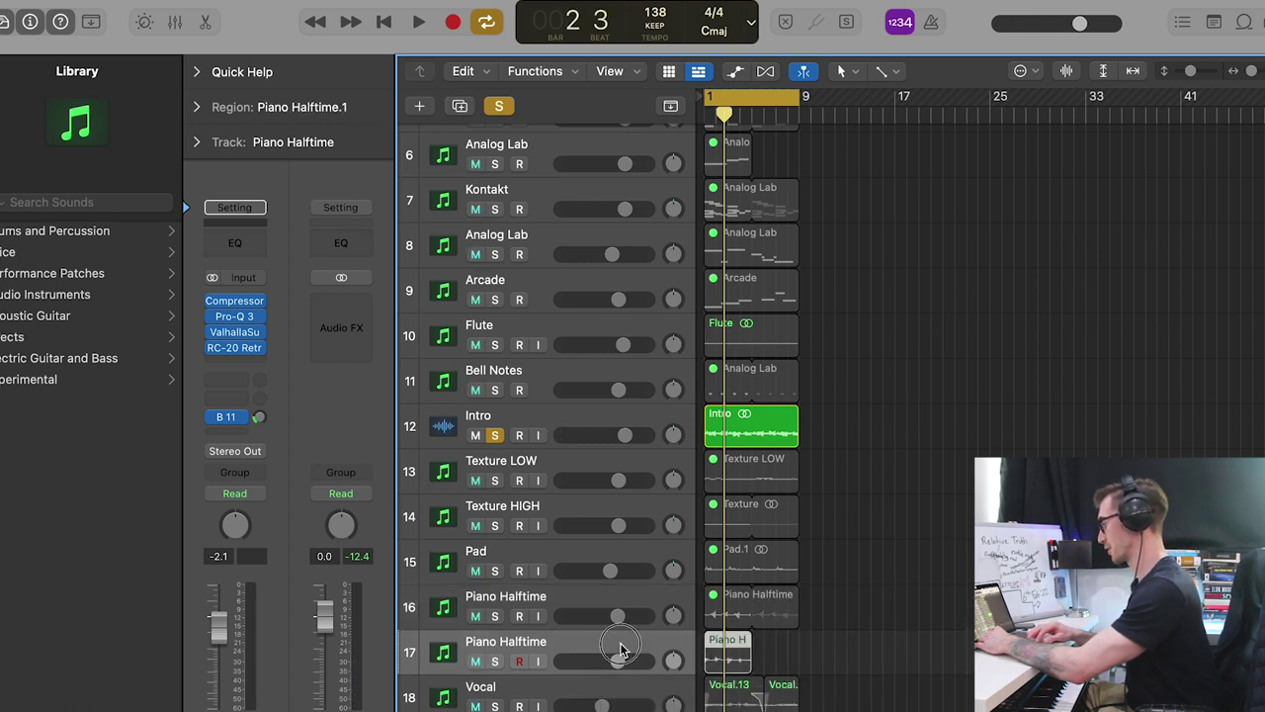
drag(621, 649, 660, 476)
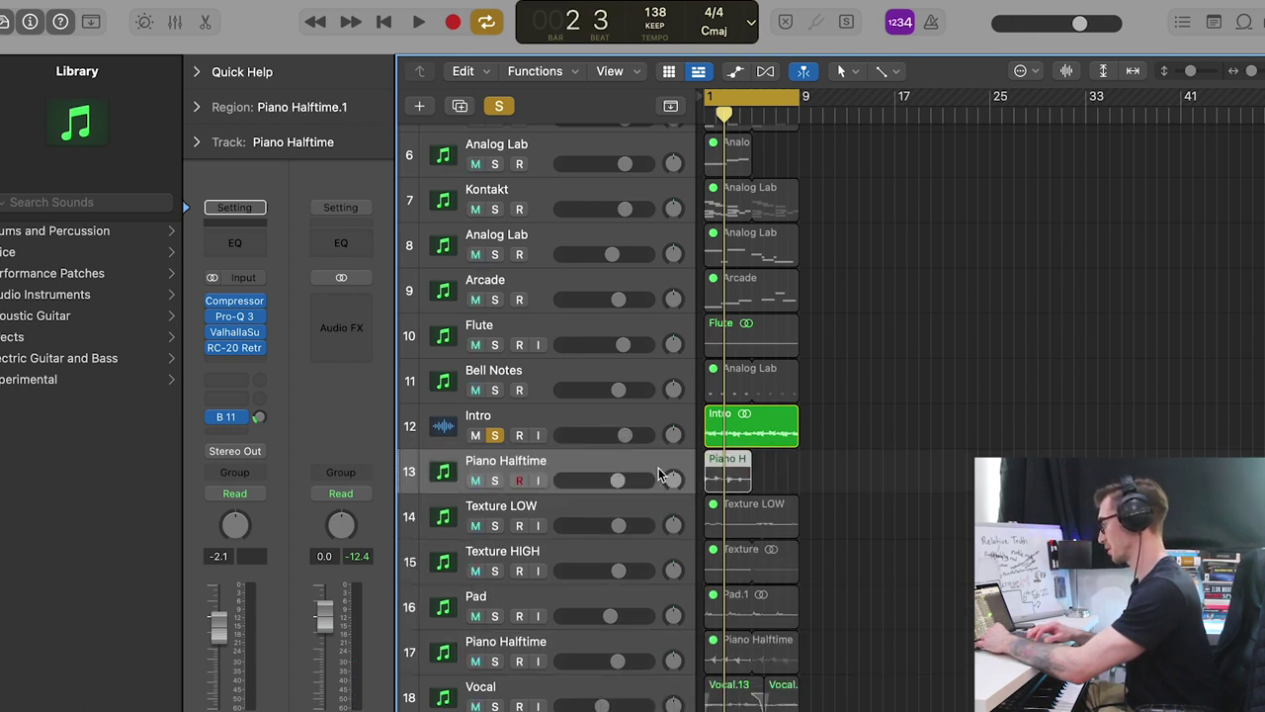
Solo the duplicated Piano Halftime track alongside Intro, play both, and loop its region out to bar 9.
right_click(712, 472)
click(494, 479)
key(space)
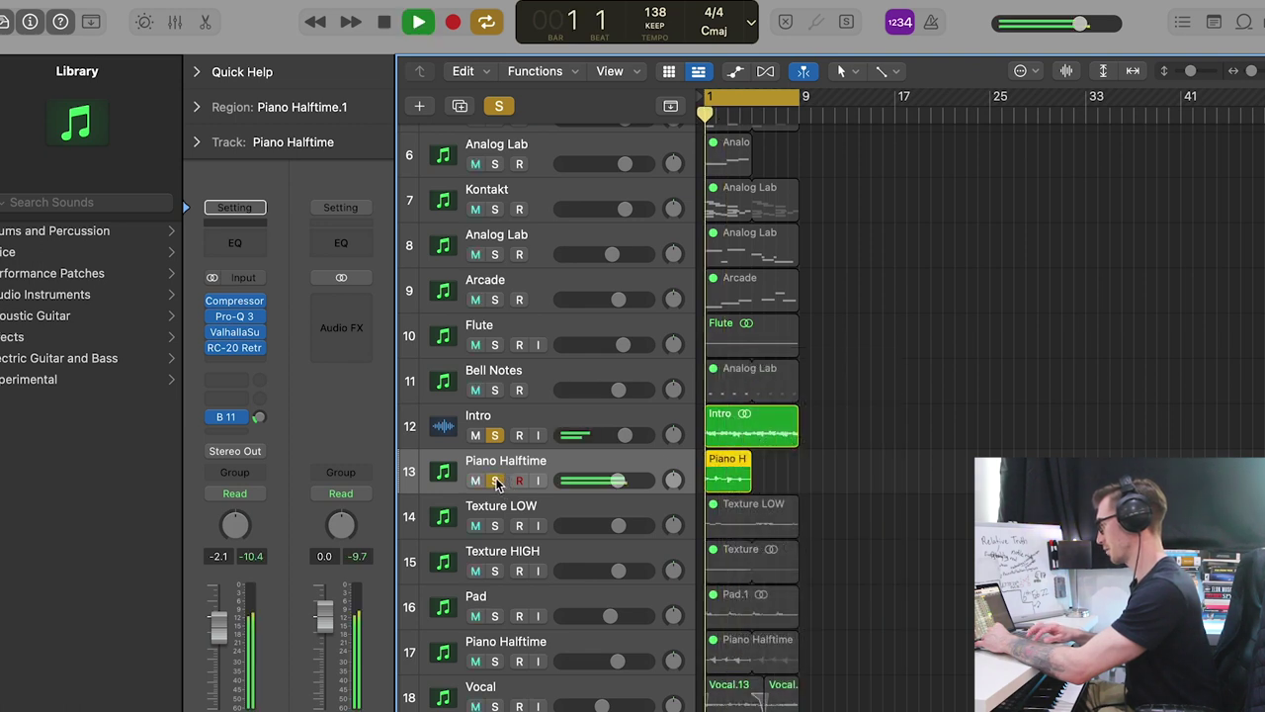
drag(760, 458, 799, 459)
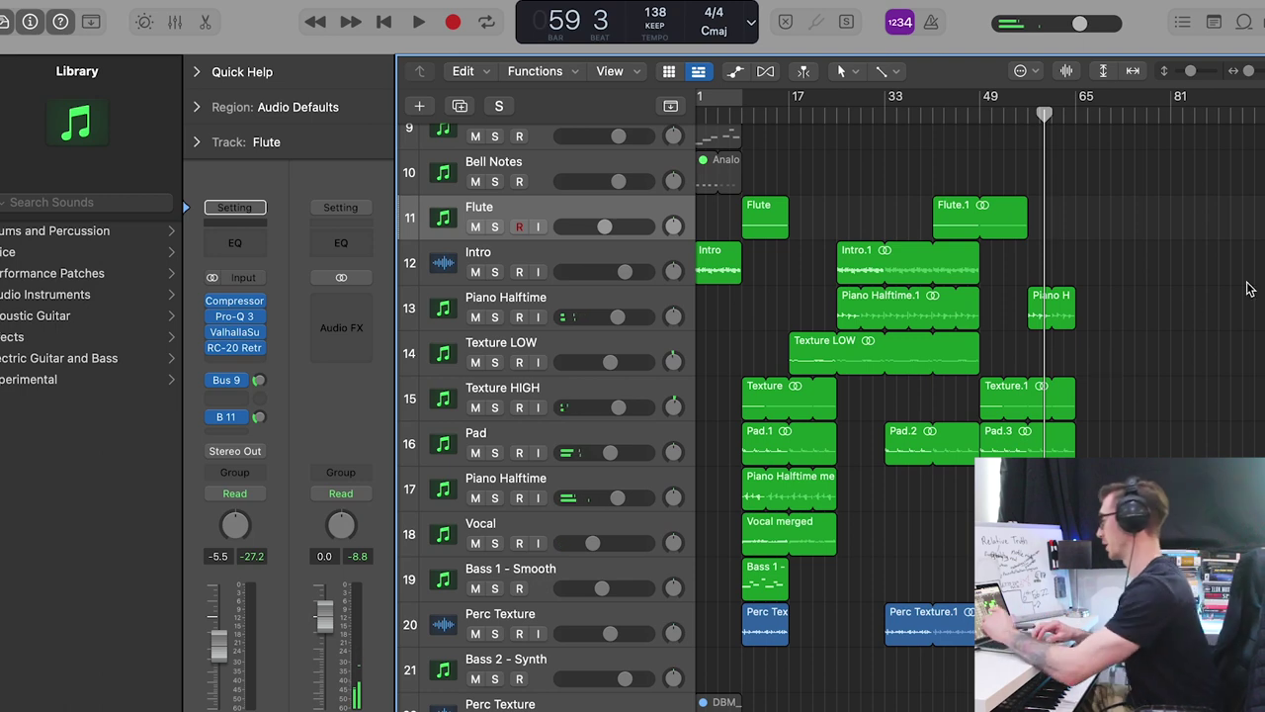
Move the project end marker back to the end of the arrangement at bar 65.
scroll(1261, 207, right, 5)
scroll(1235, 152, down, 3)
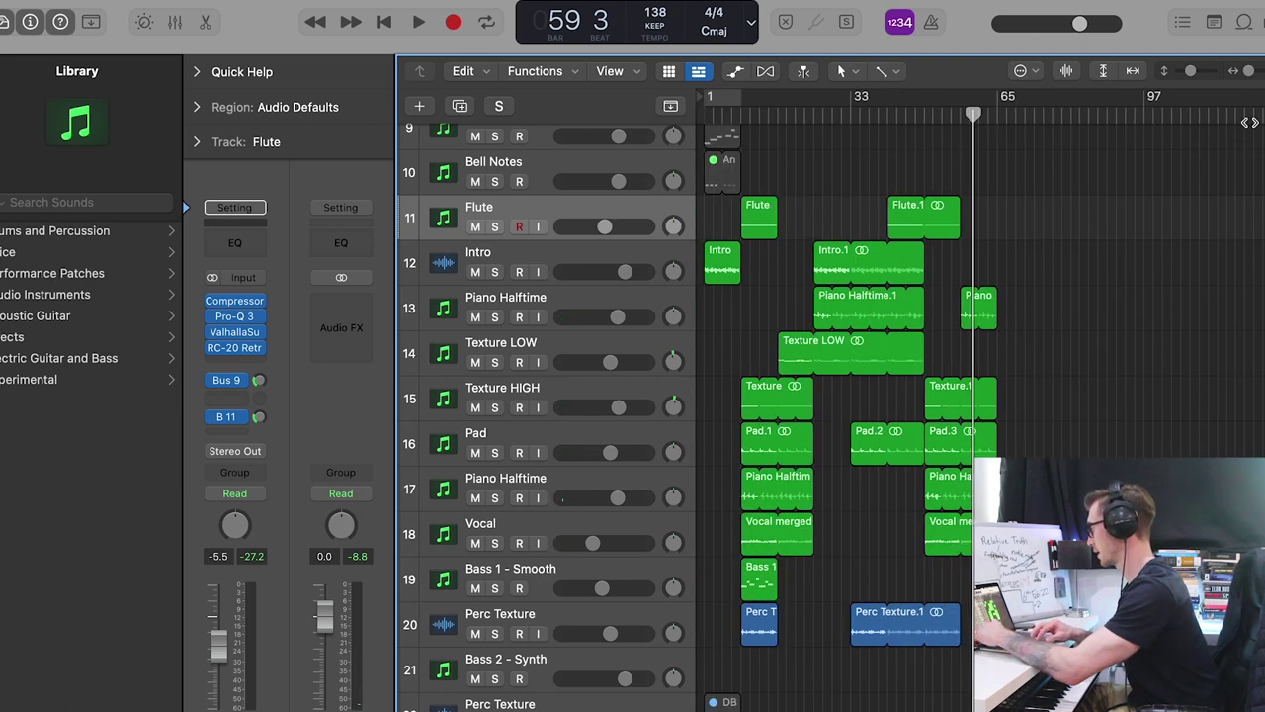
scroll(765, 341, down, 1)
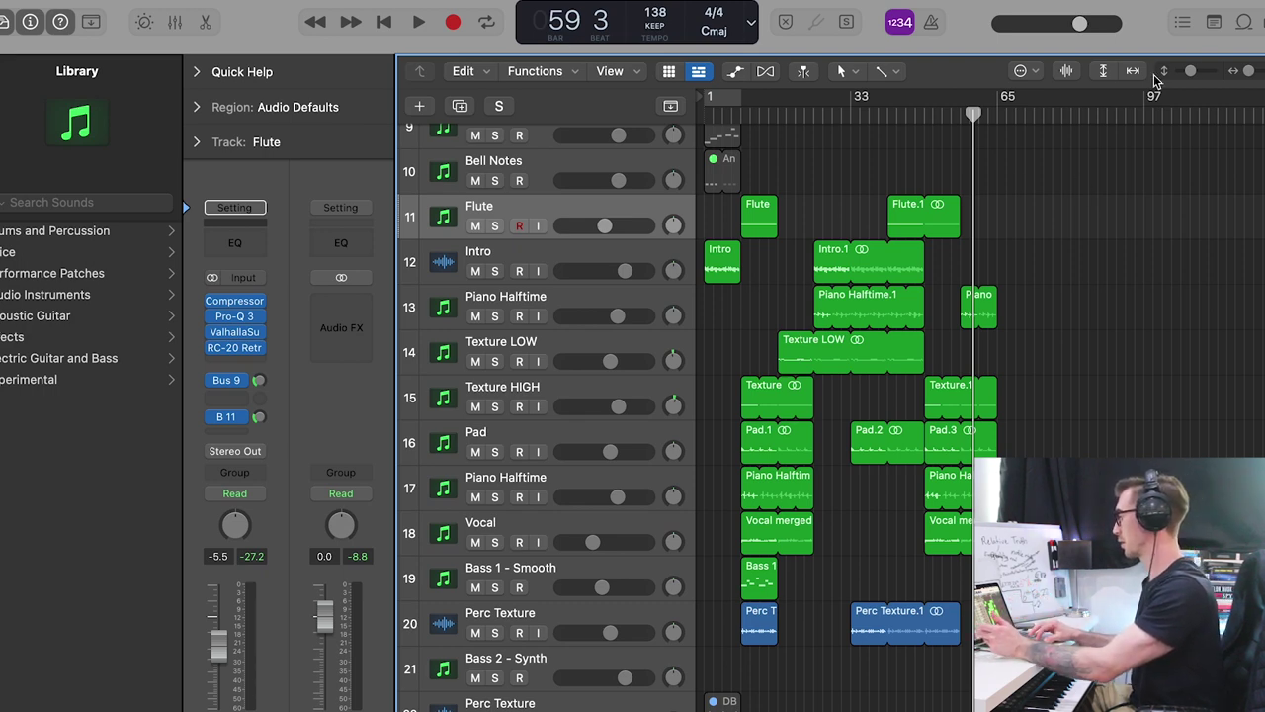
drag(1259, 107, 975, 107)
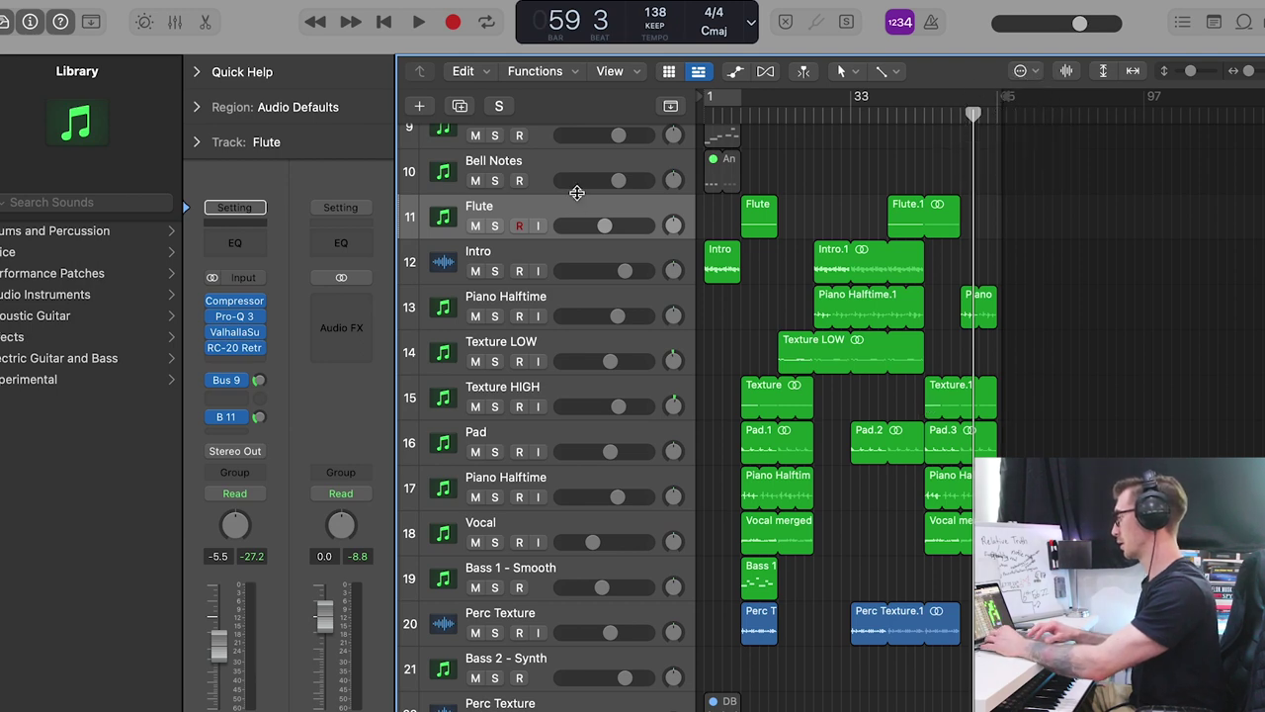
Delete the ten tracks above Flute, from Blue Infinity Tags down to Bell Notes, along with their regions.
scroll(574, 277, up, 6)
click(535, 461)
scroll(546, 173, up, 2)
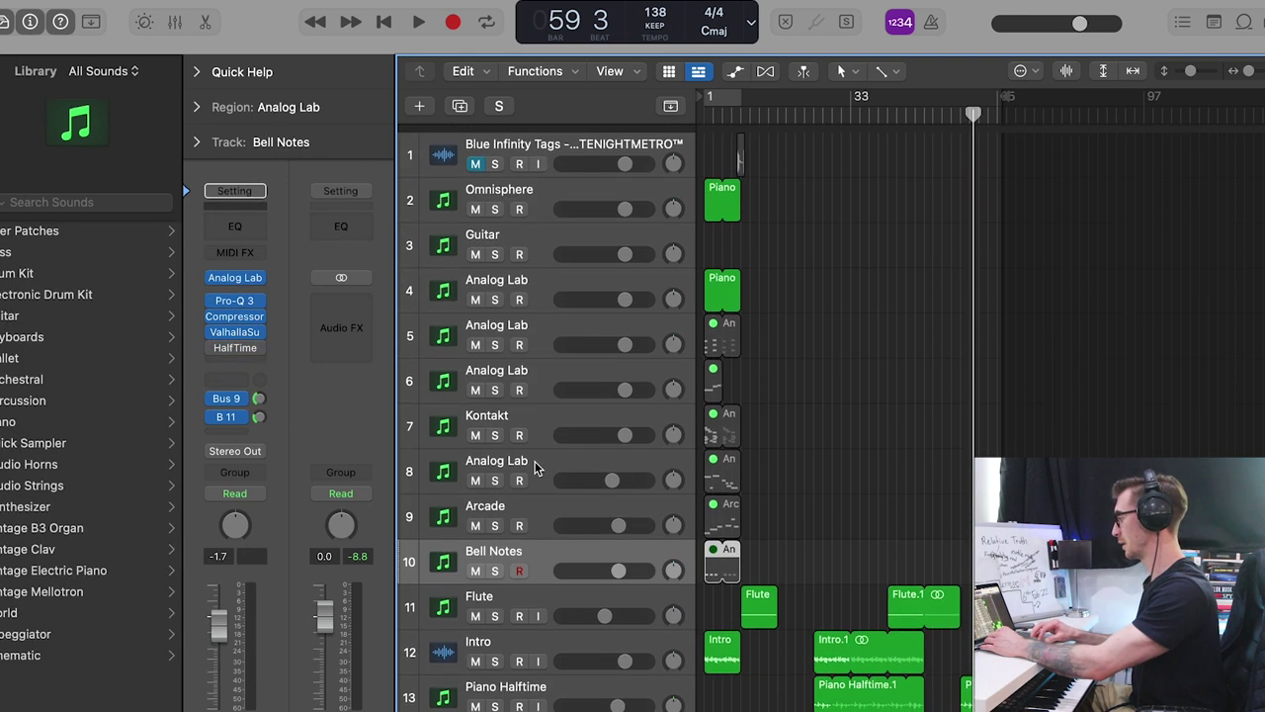
shift+click(563, 143)
key(Delete)
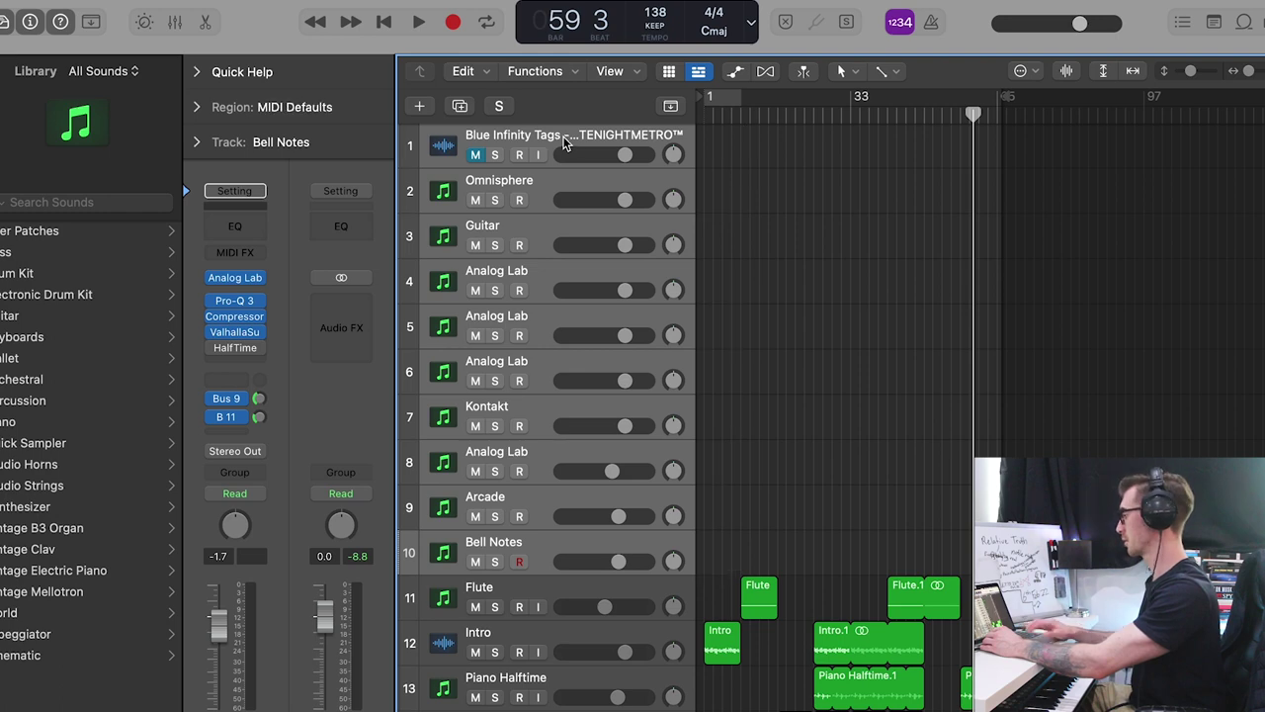
key(super+z)
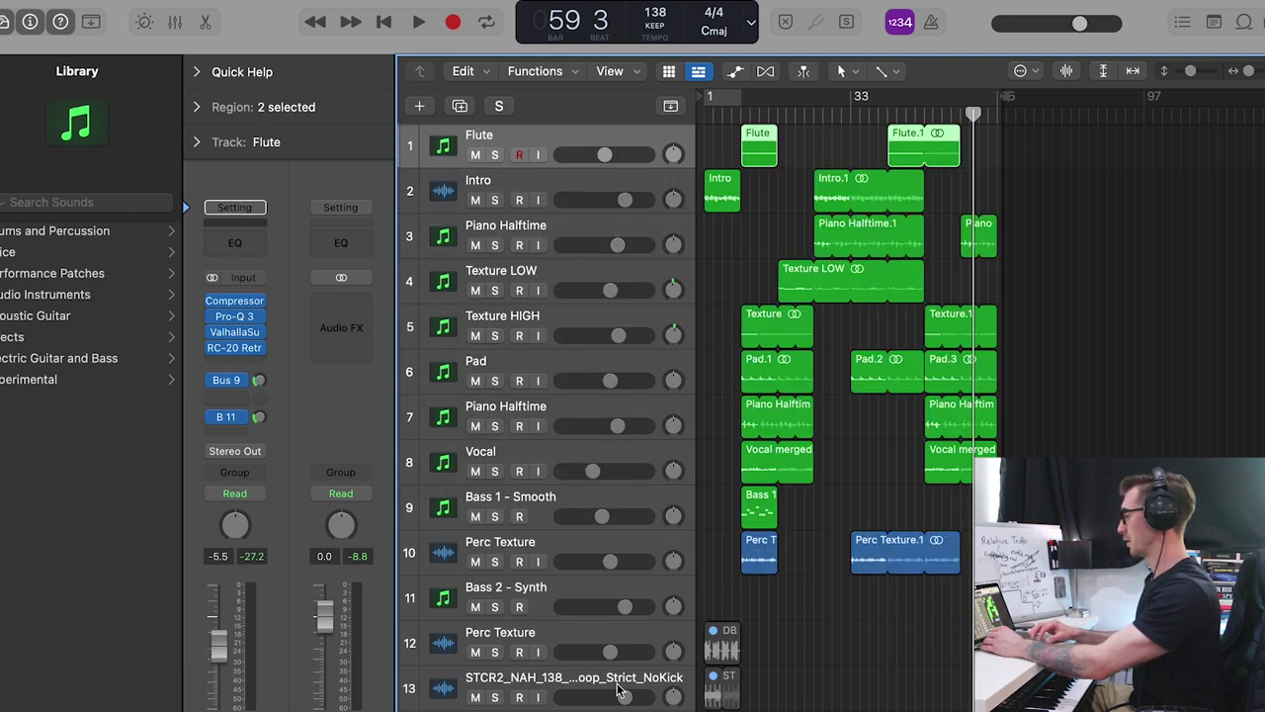
Delete the unused Bass 2 - Synth track and all tracks below it, including the lower Perc Texture and NoKick loop.
click(585, 596)
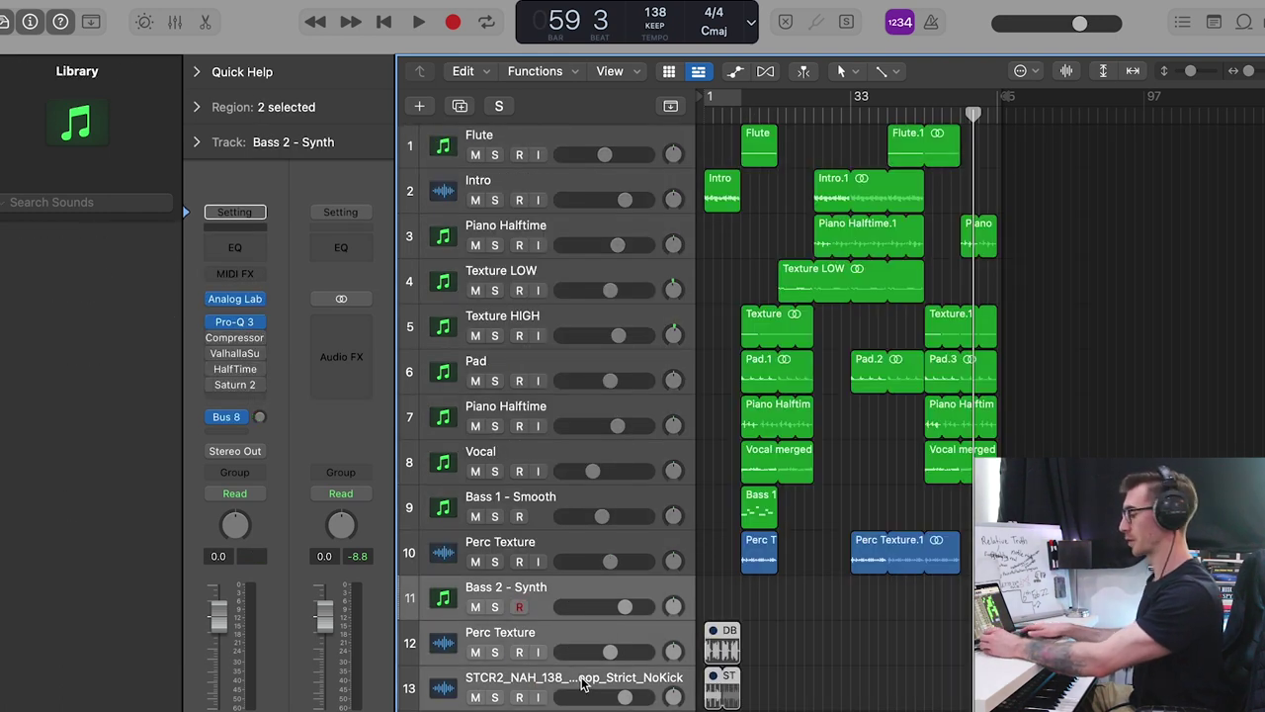
key(super+z)
key(super+z)
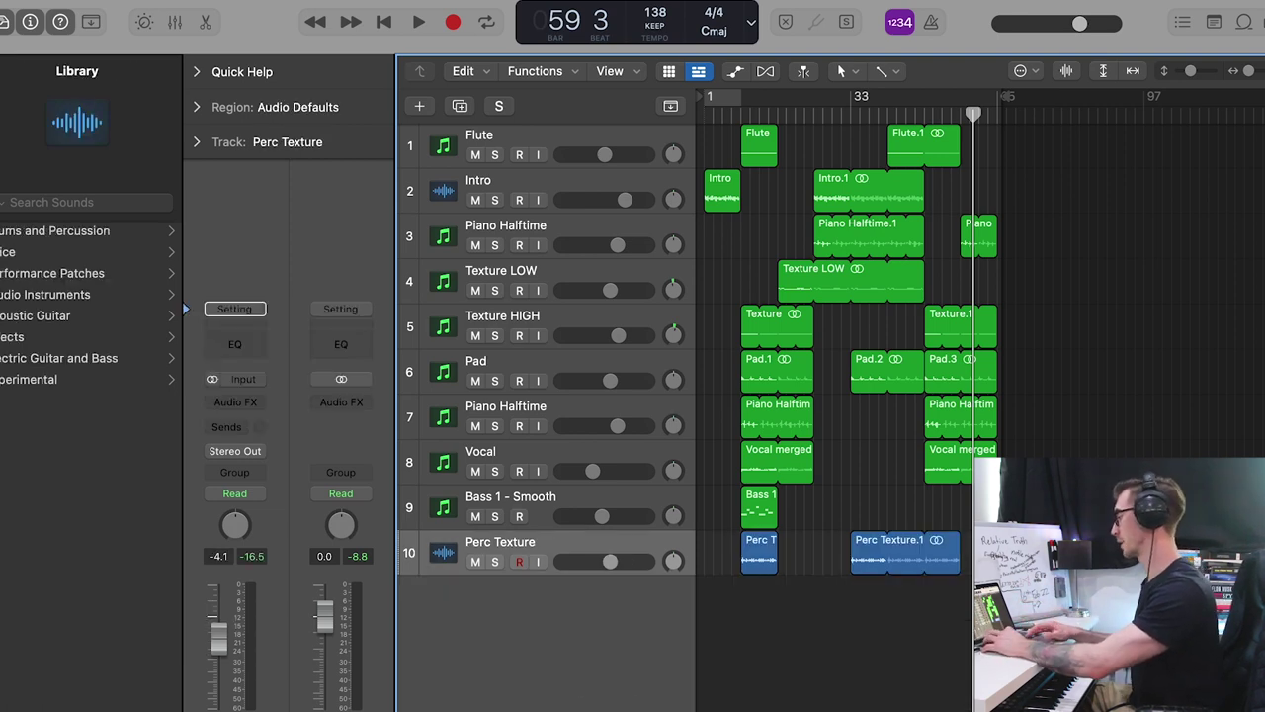
Play the cleaned-up arrangement from the start through the drop at bar 9.
key(Return)
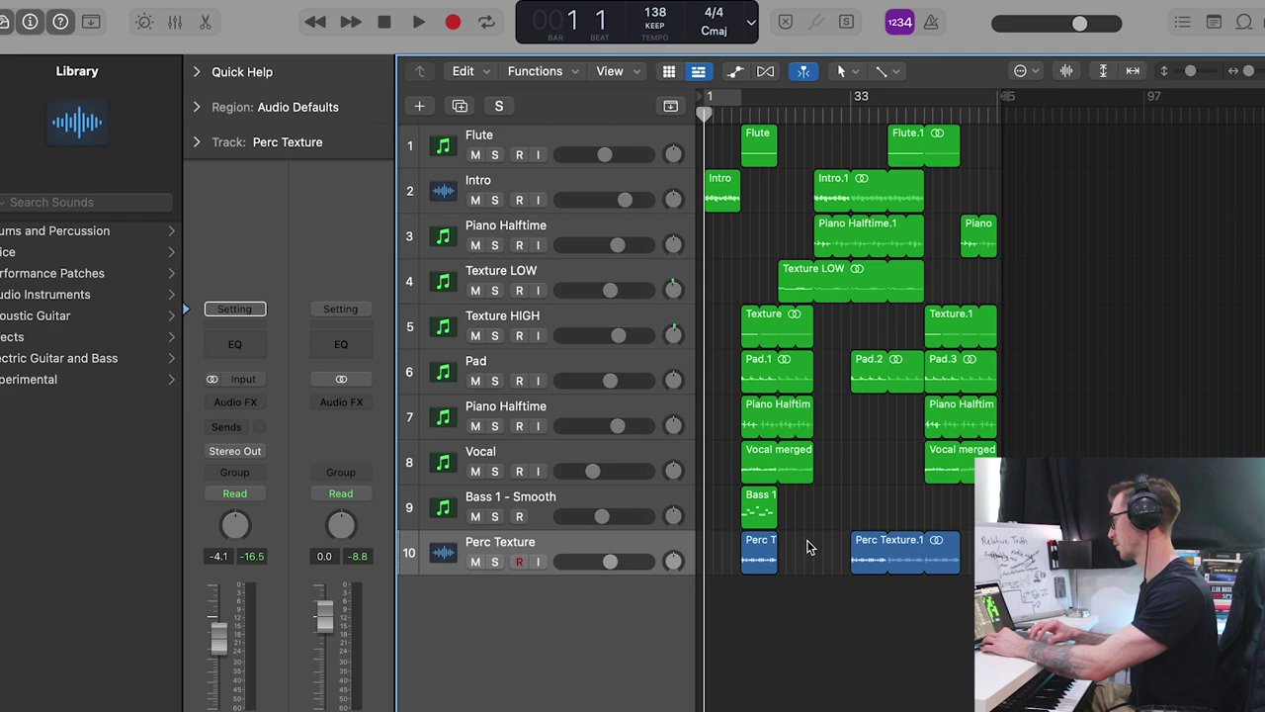
key(space)
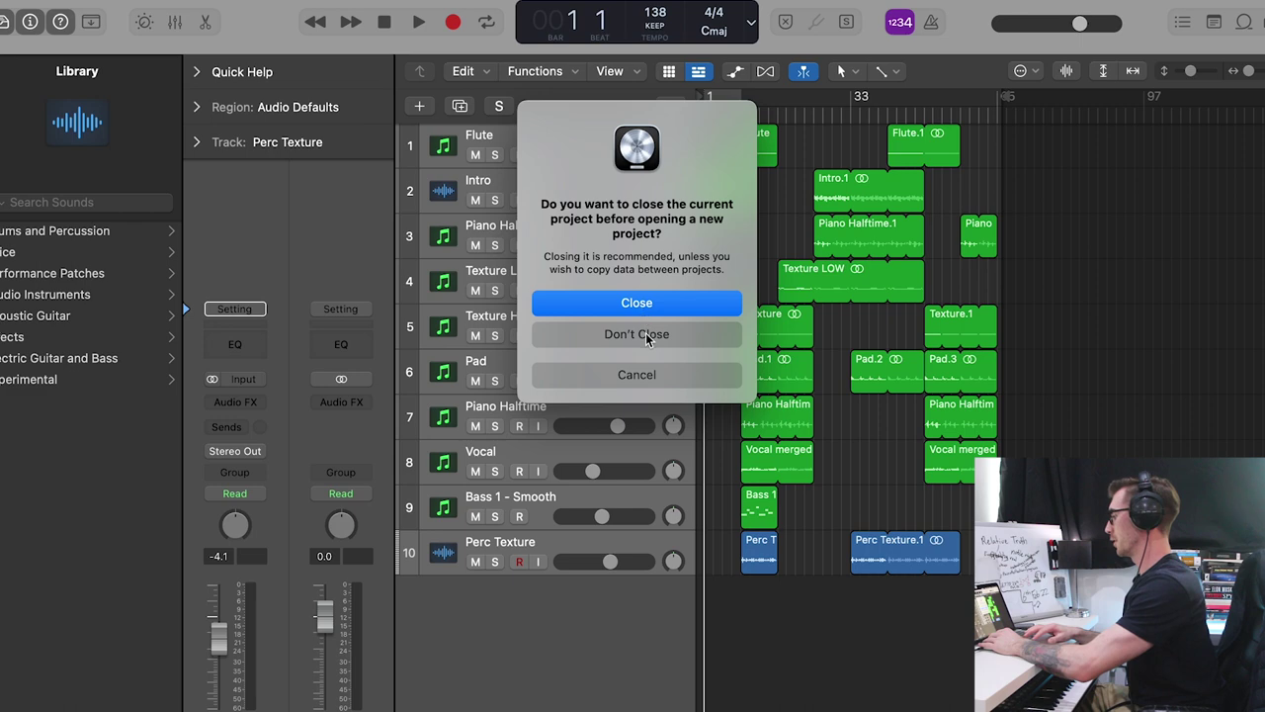
click(637, 334)
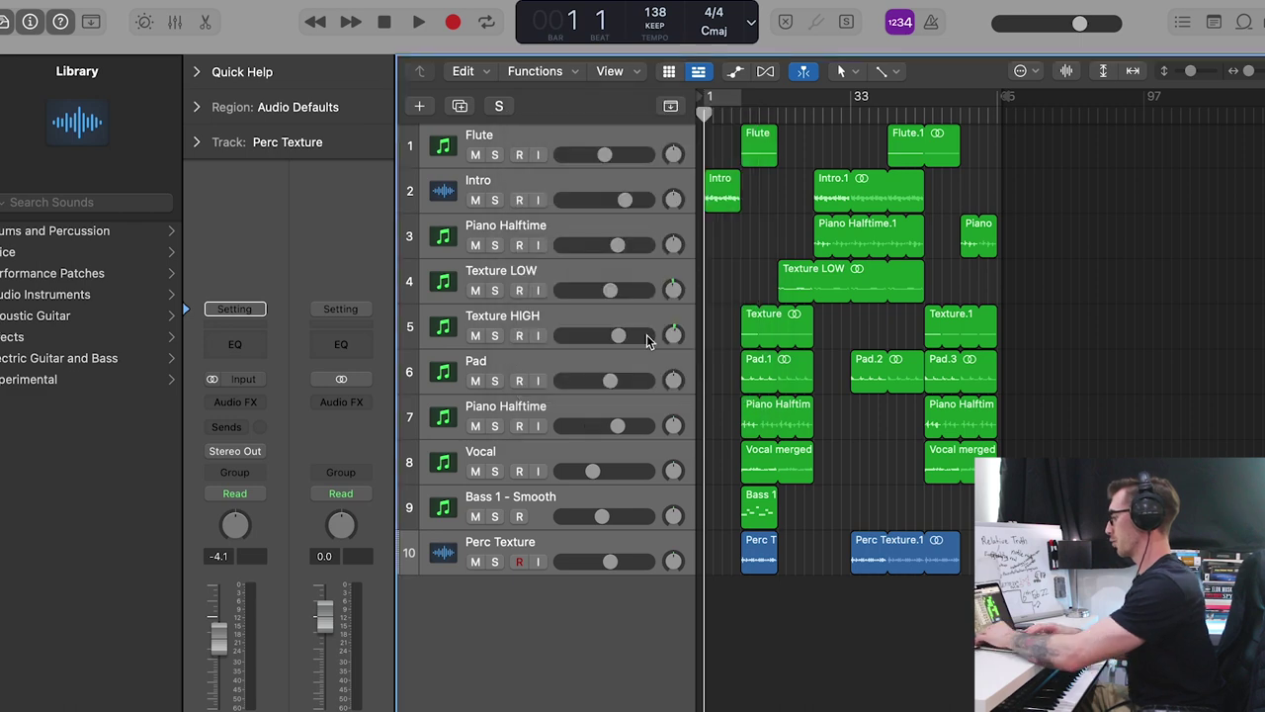
Create a new project without closing the current one.
key(Escape)
key(super+n)
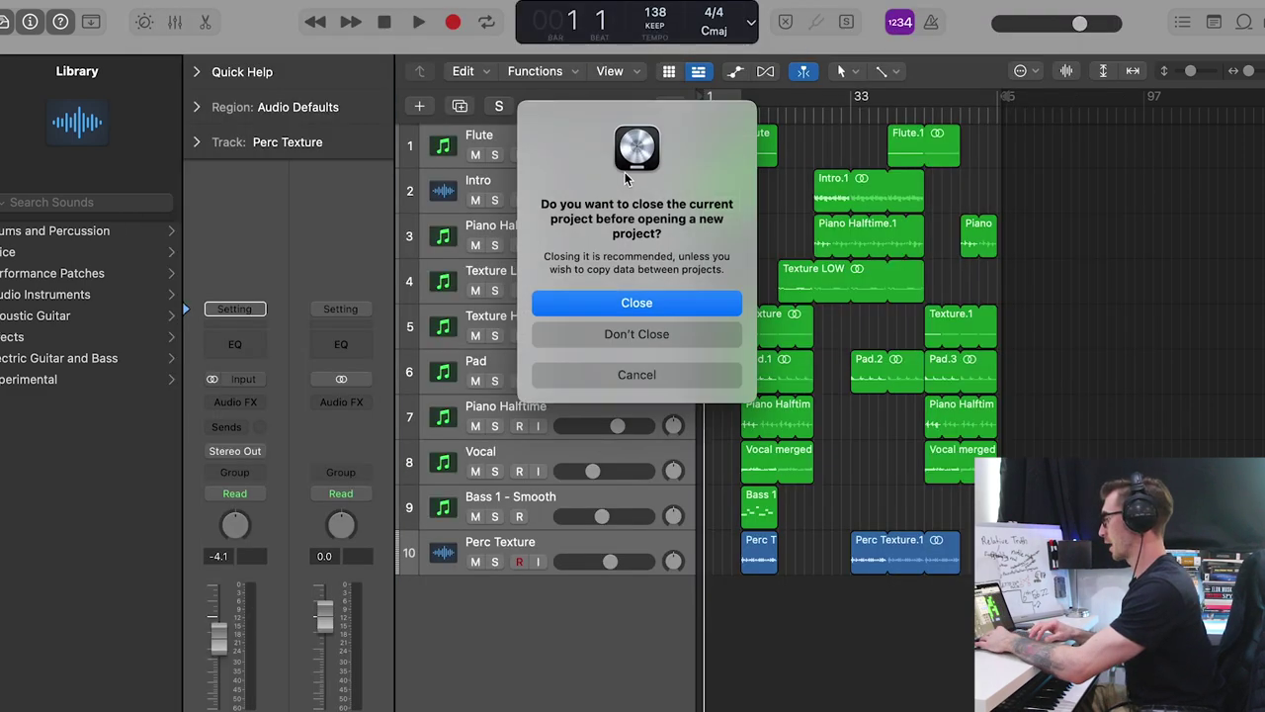
click(625, 336)
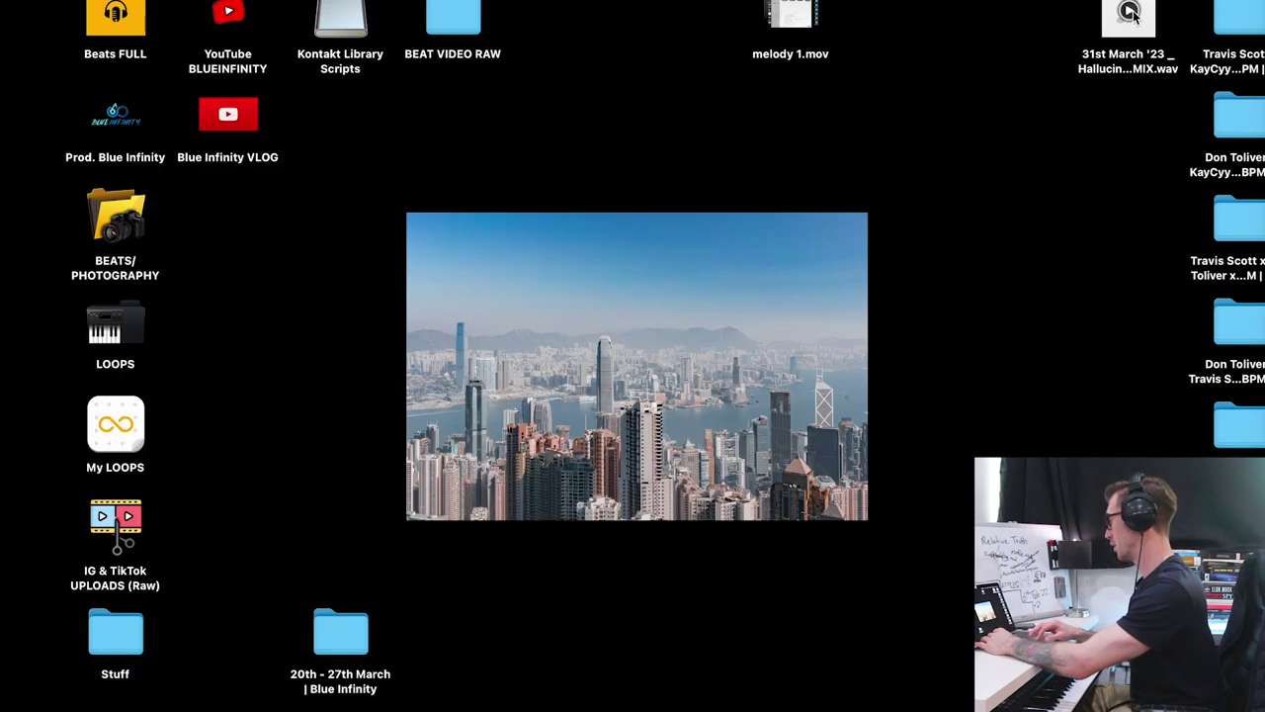
Import the 31st March '23 Hallucinations MIX.wav file at bar 1 of the mastering project, adopting the file's tempo information.
drag(1133, 12, 498, 136)
drag(634, 213, 612, 220)
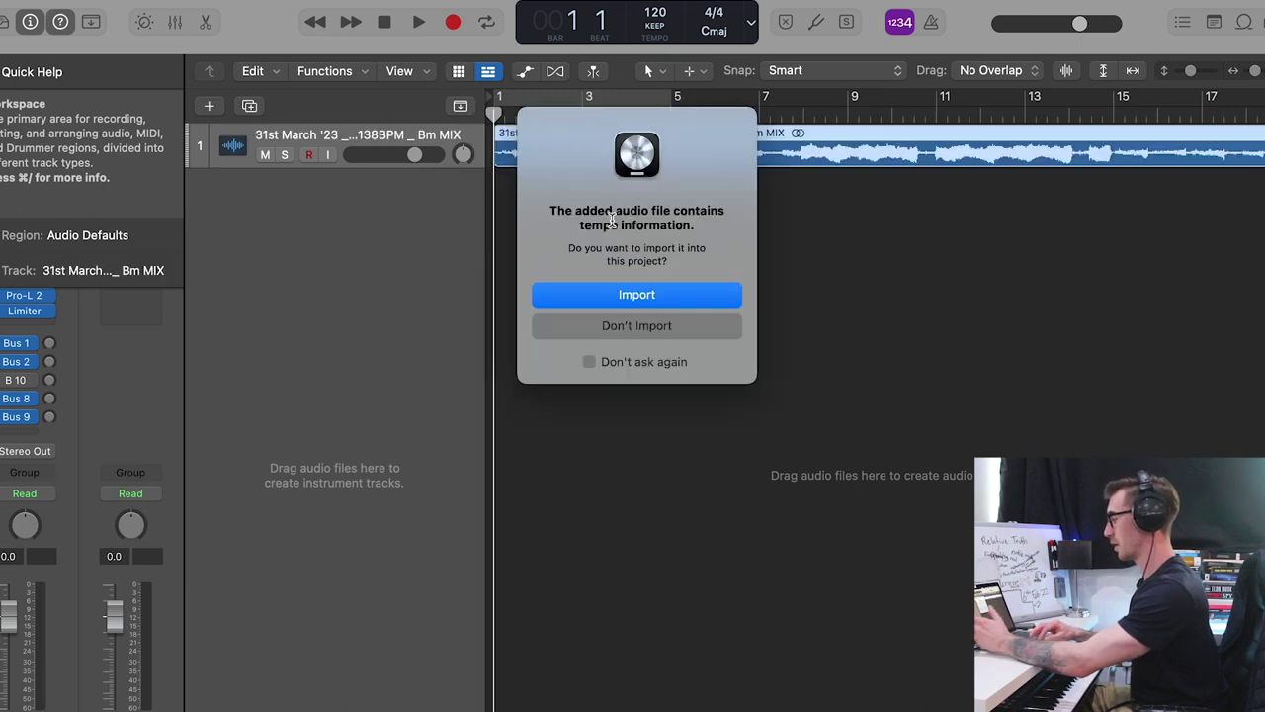
click(596, 296)
click(4, 72)
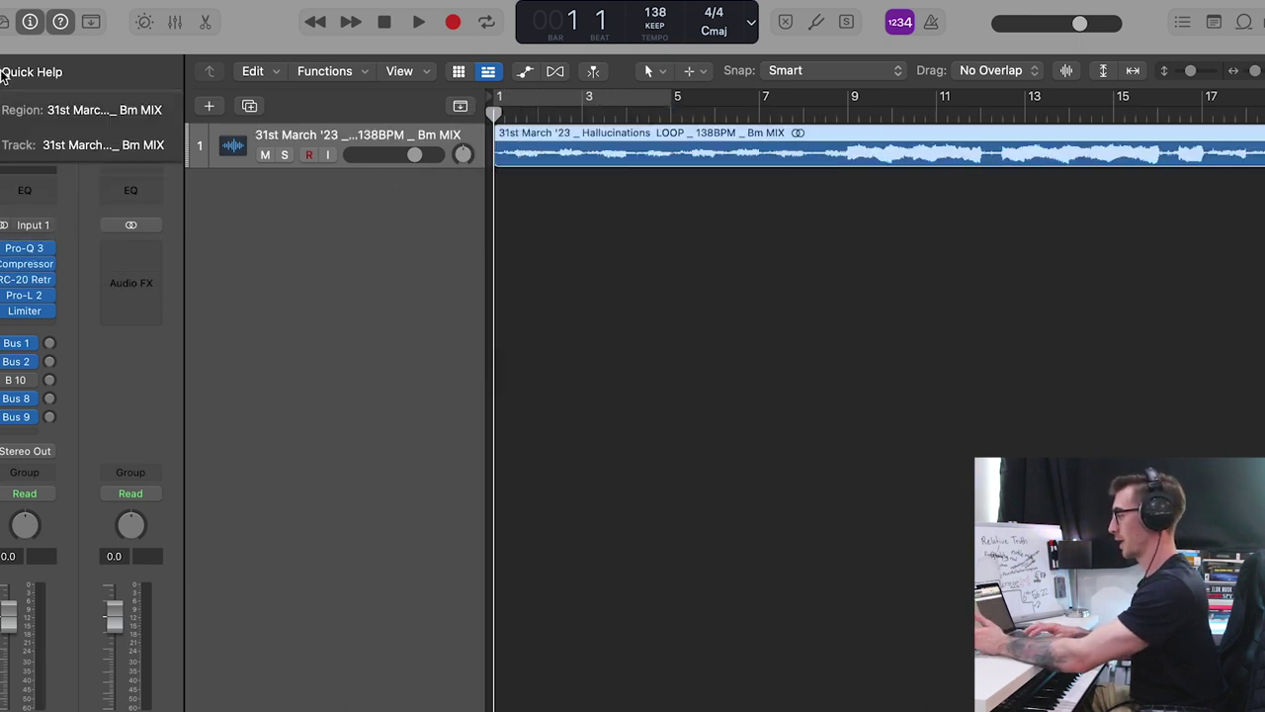
Play the imported mix and review the Compressor and Pro-Q 3 settings on its mastering chain.
click(24, 265)
key(space)
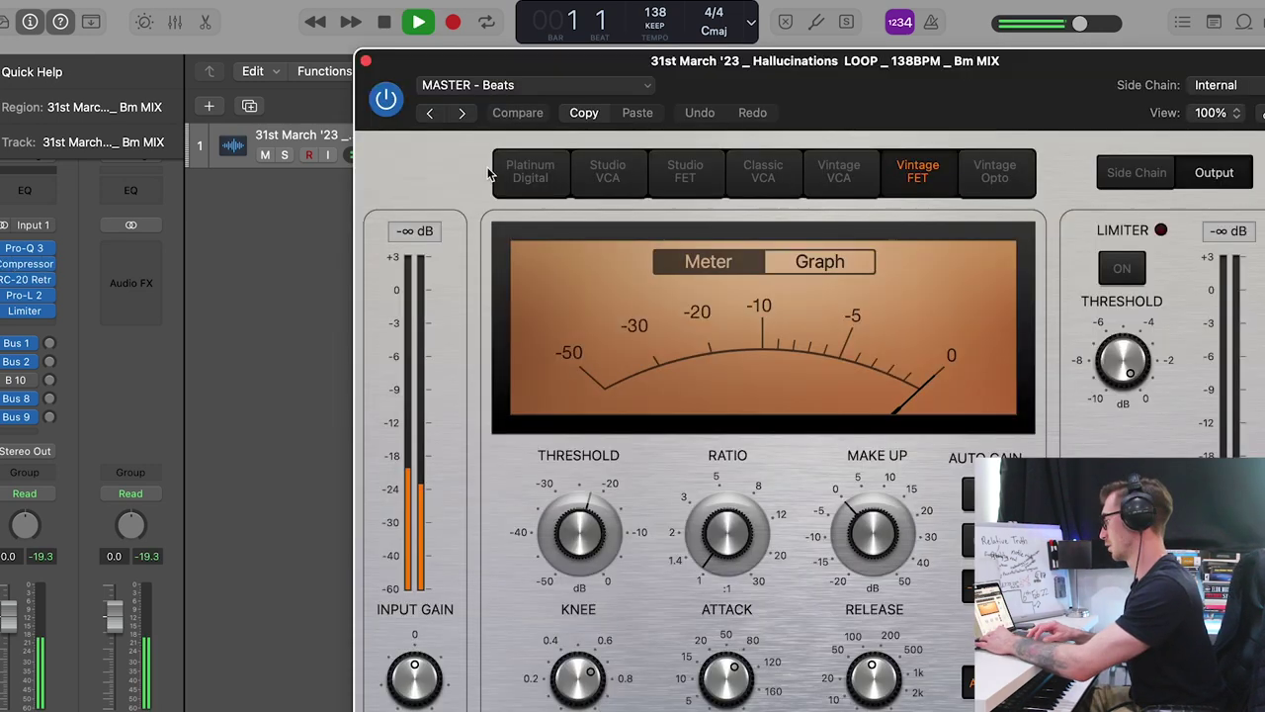
click(367, 62)
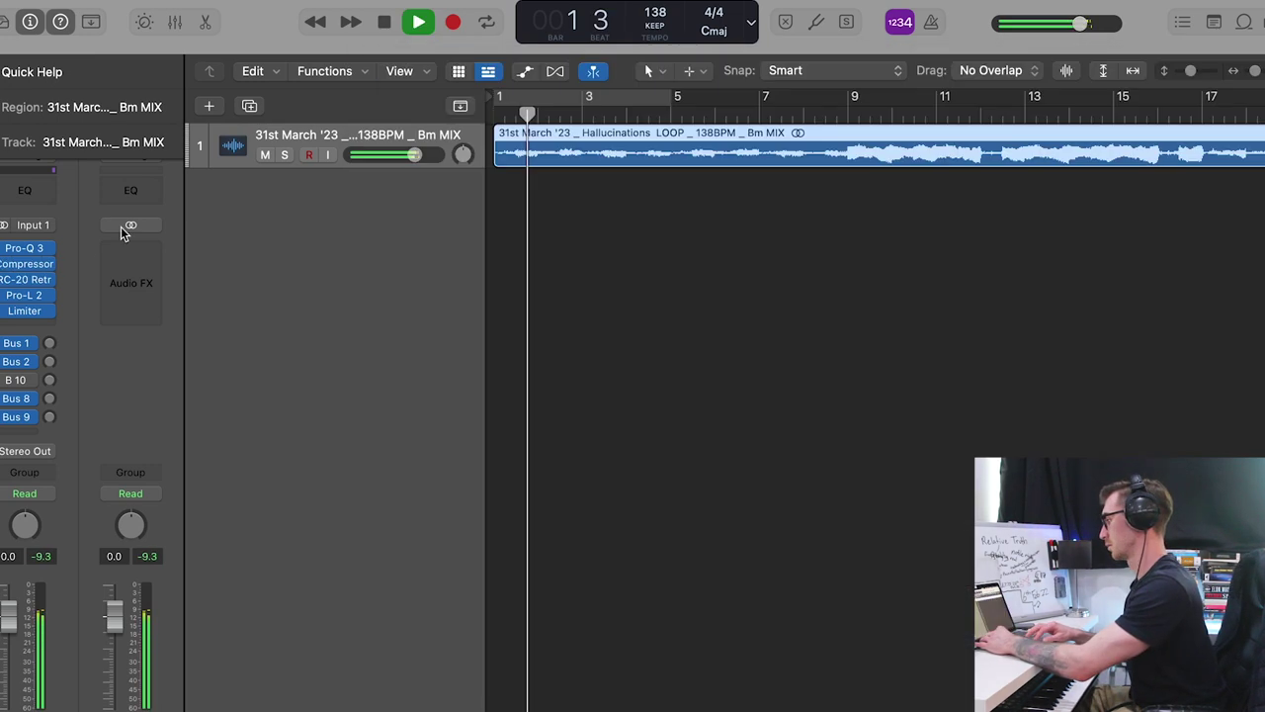
click(23, 248)
click(440, 217)
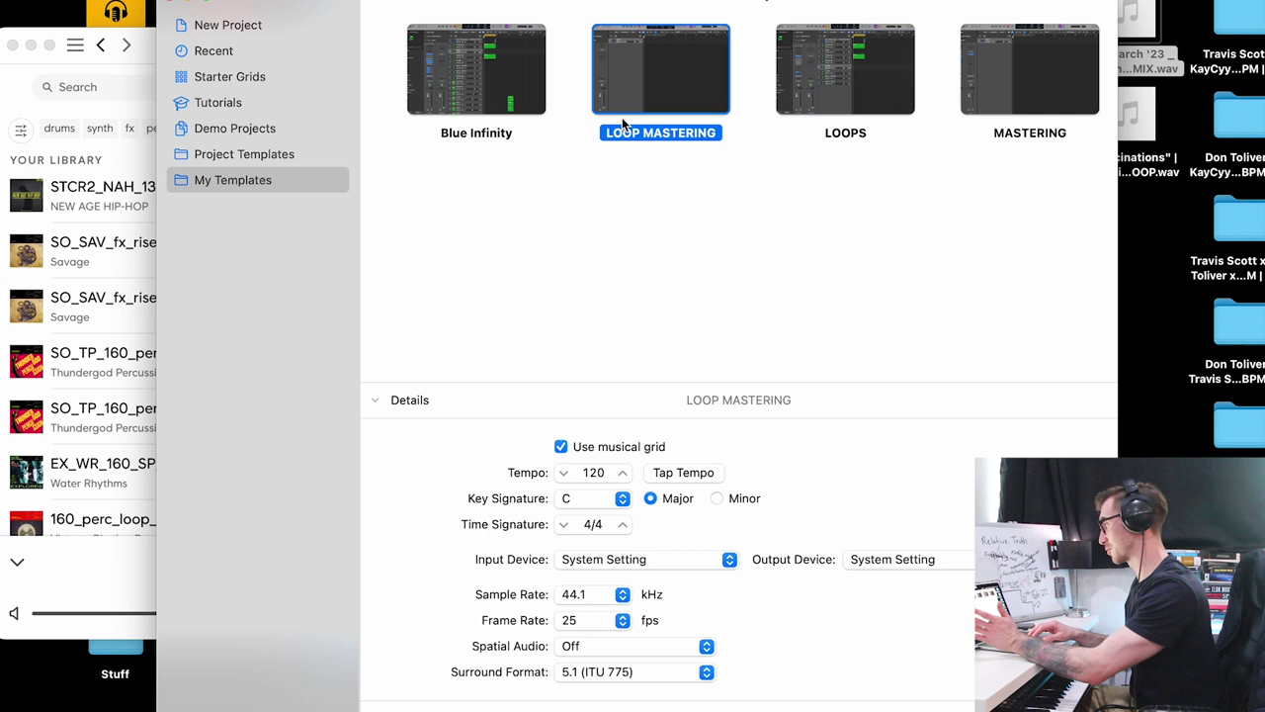
Create a new project from the Blue Infinity template and look over its starter drum and Riser regions.
double_click(518, 67)
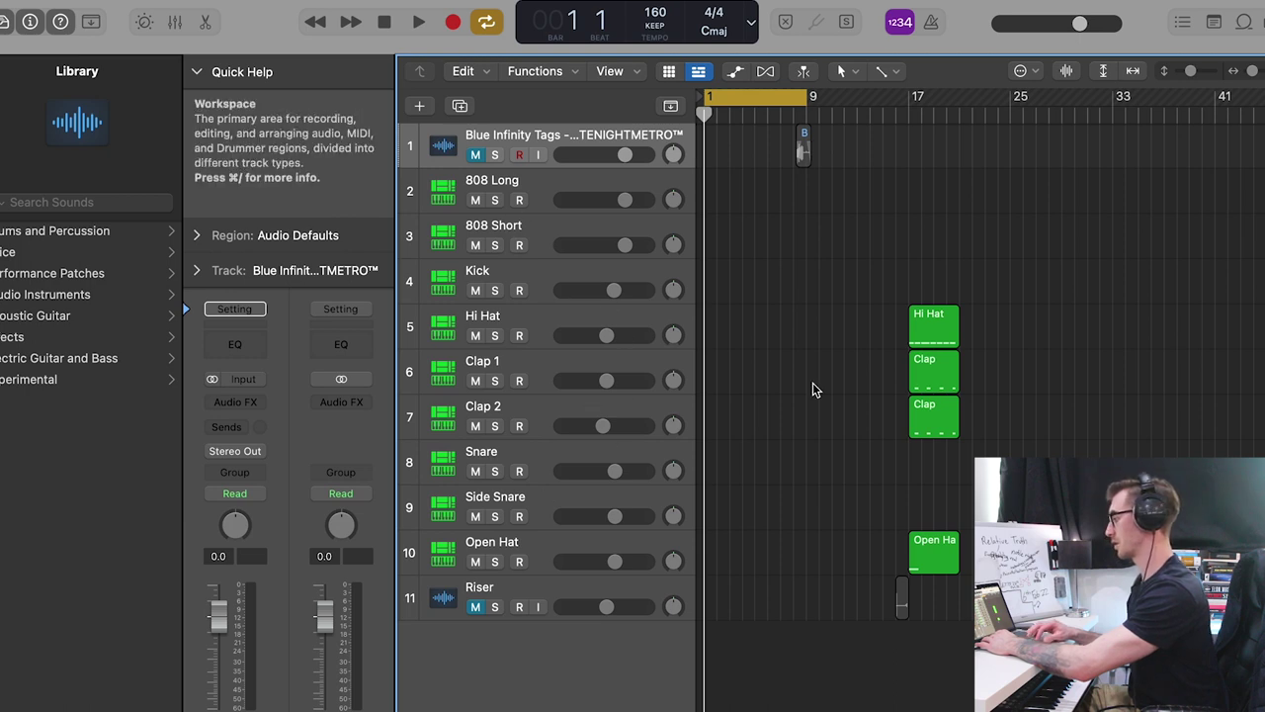
drag(838, 297, 934, 593)
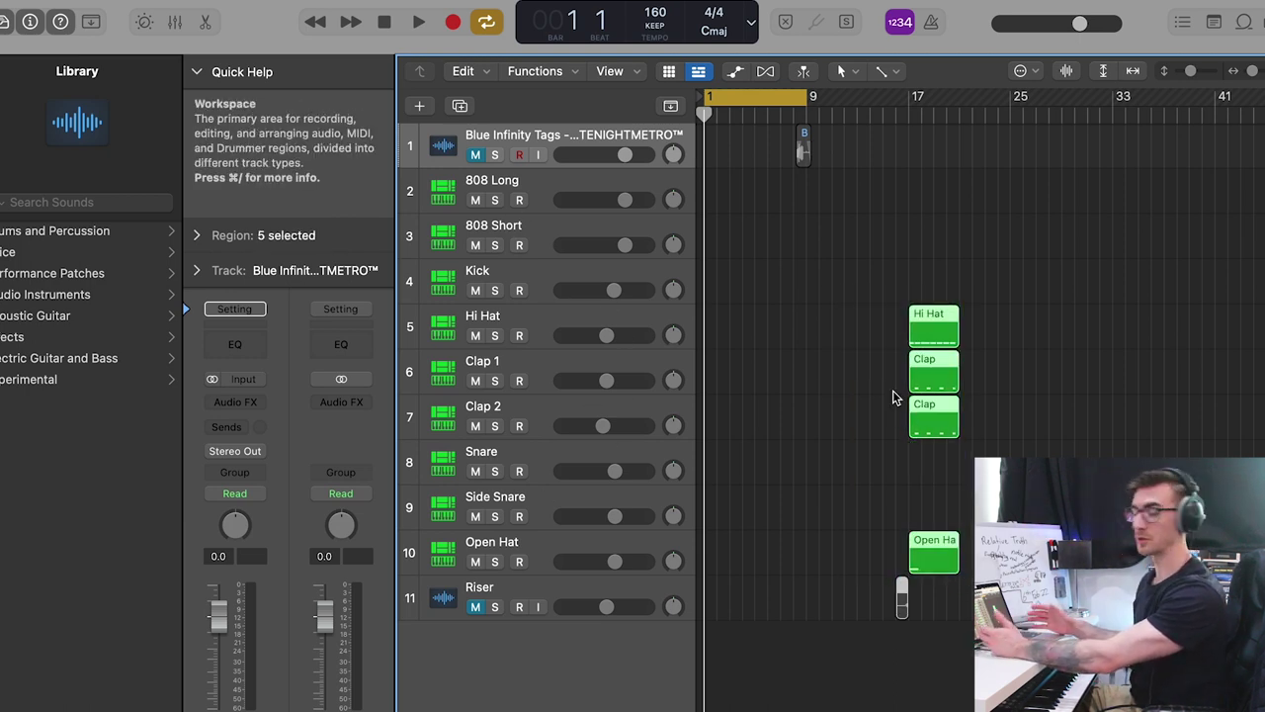
scroll(910, 346, right, 10)
scroll(898, 369, left, 10)
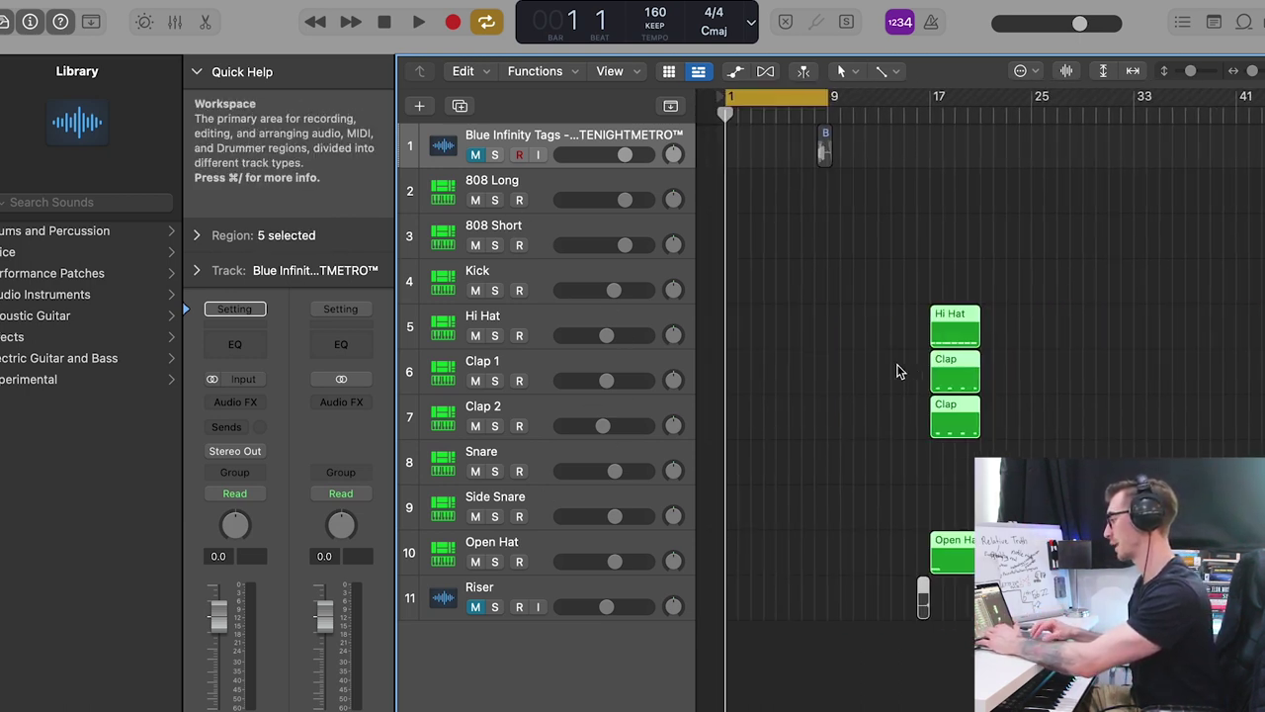
click(834, 469)
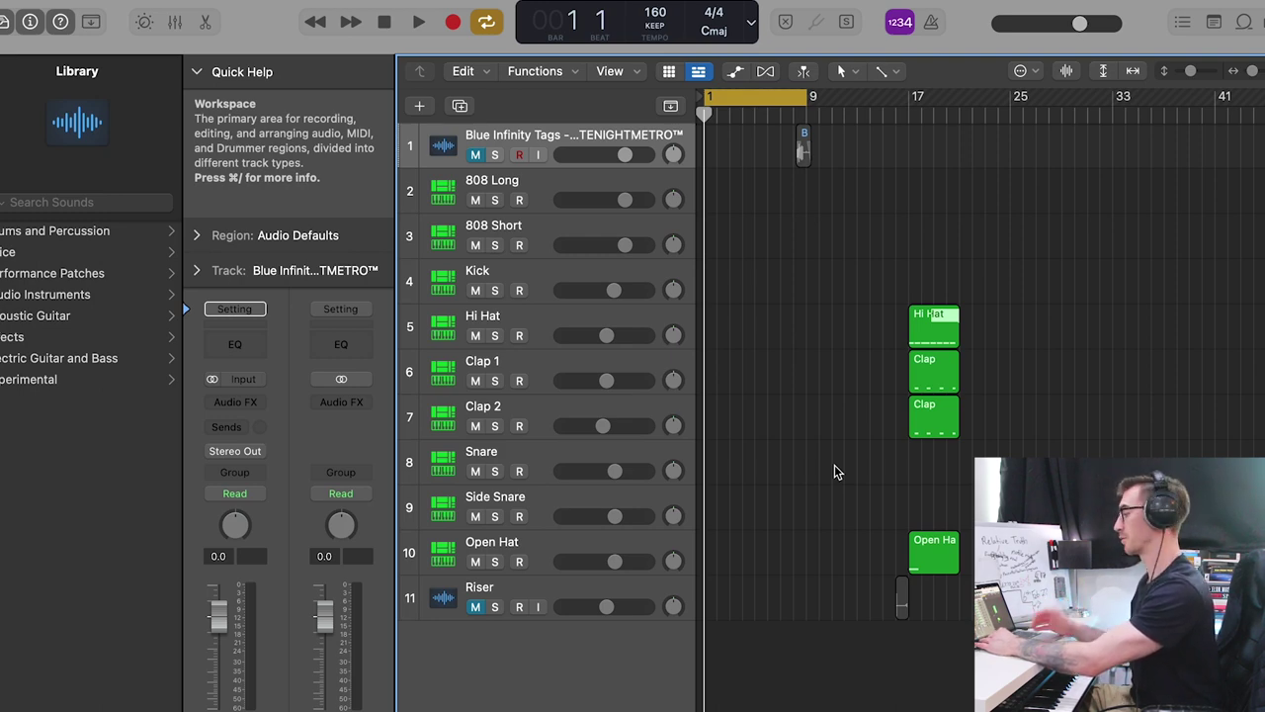
Import the "Hallucinations" LOOP.wav file at bar 1 and place its track directly below Blue Infinity Tags.
key(F11)
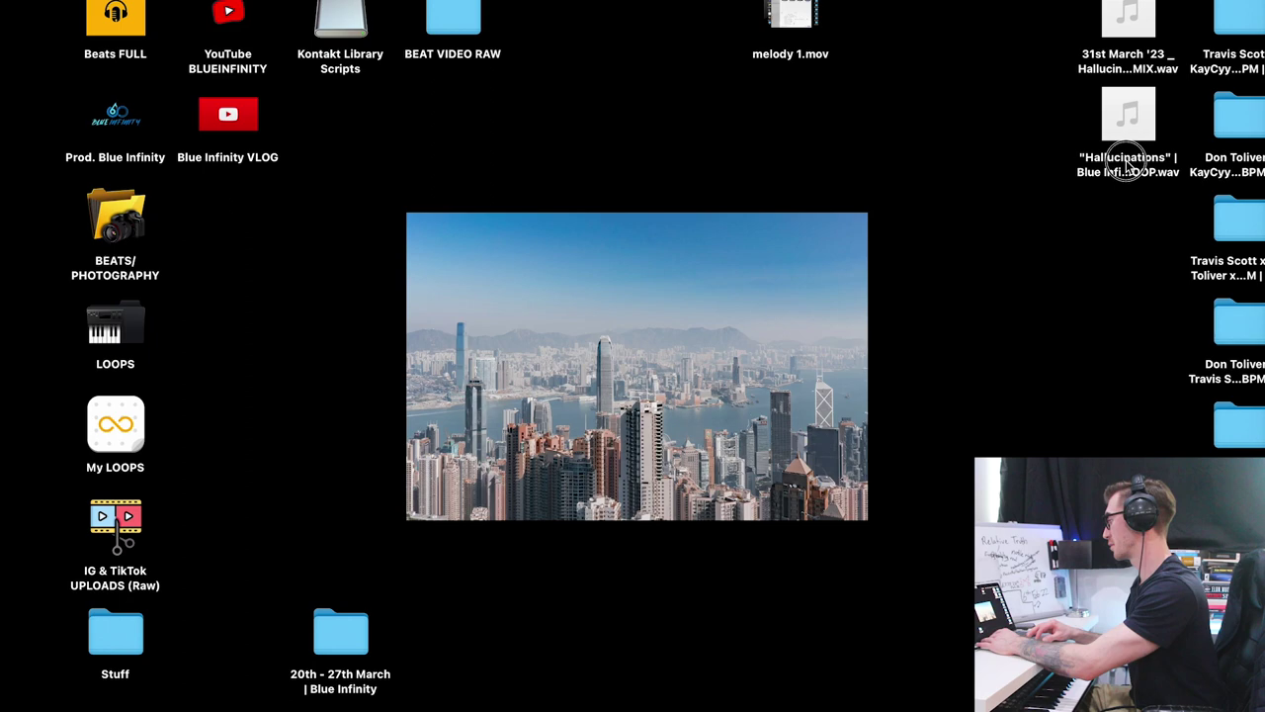
key(F11)
drag(1127, 163, 709, 644)
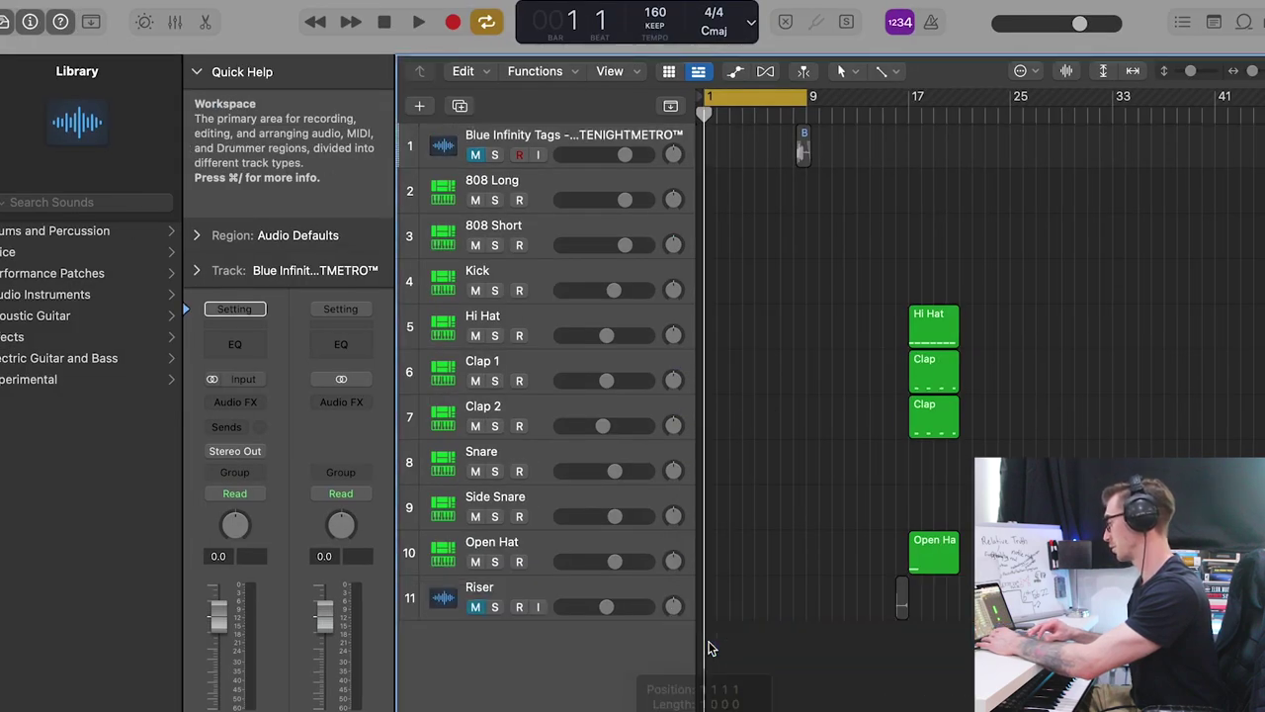
drag(634, 635, 645, 183)
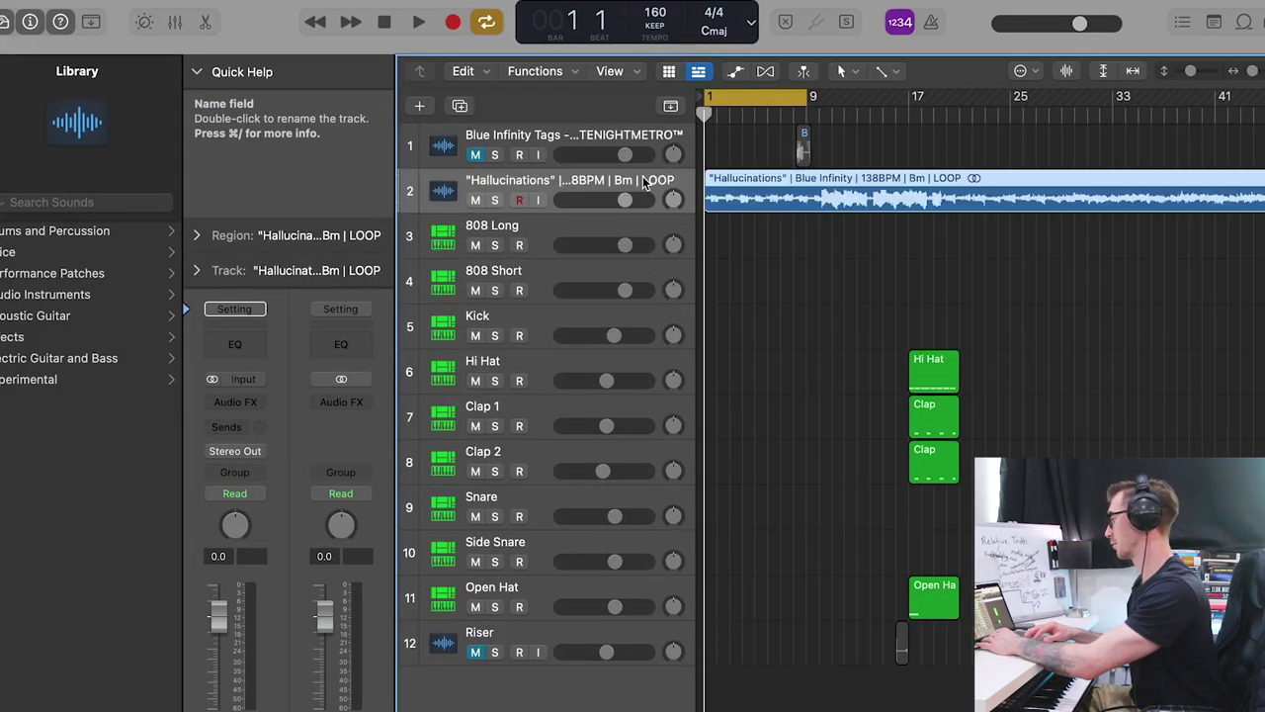
Play the imported loop together with the template's drum pattern from bar 17.
click(823, 226)
key(space)
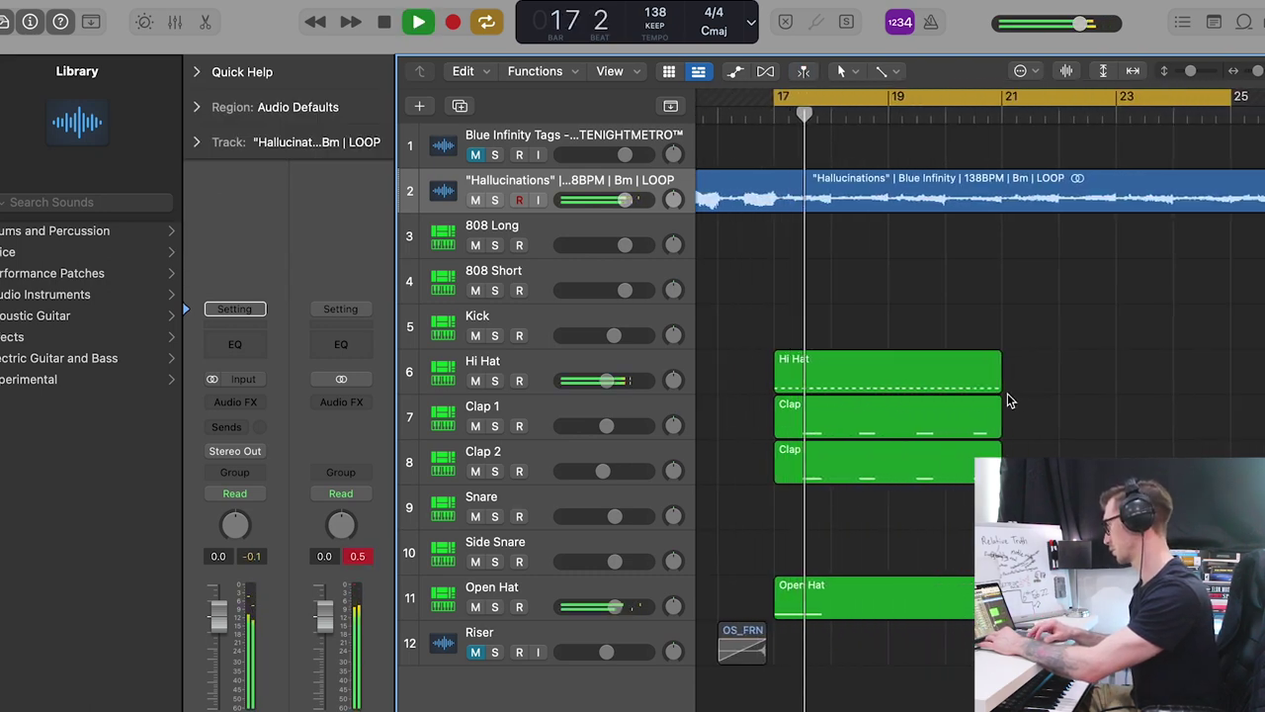
key(space)
Select the Hi Hat, both Clap and the Open Hat regions together and extend them from bar 21 to bar 25.
drag(1018, 341, 889, 613)
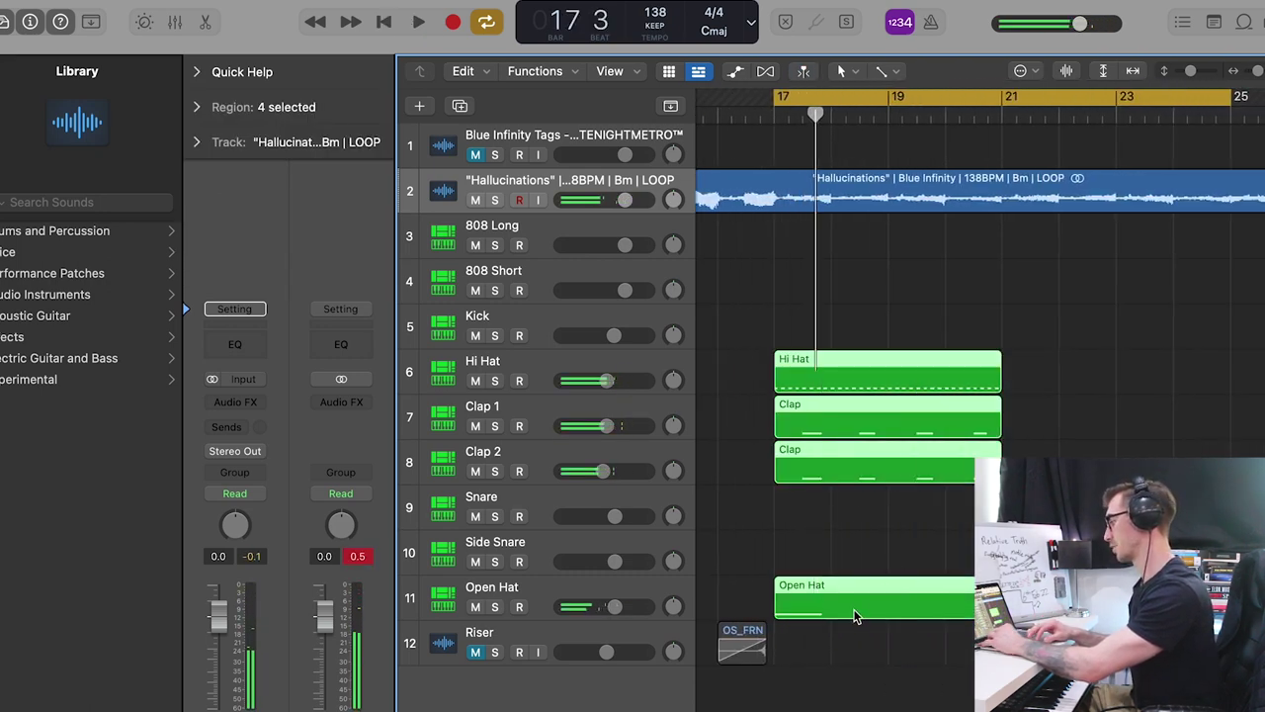
double_click(856, 616)
key(e)
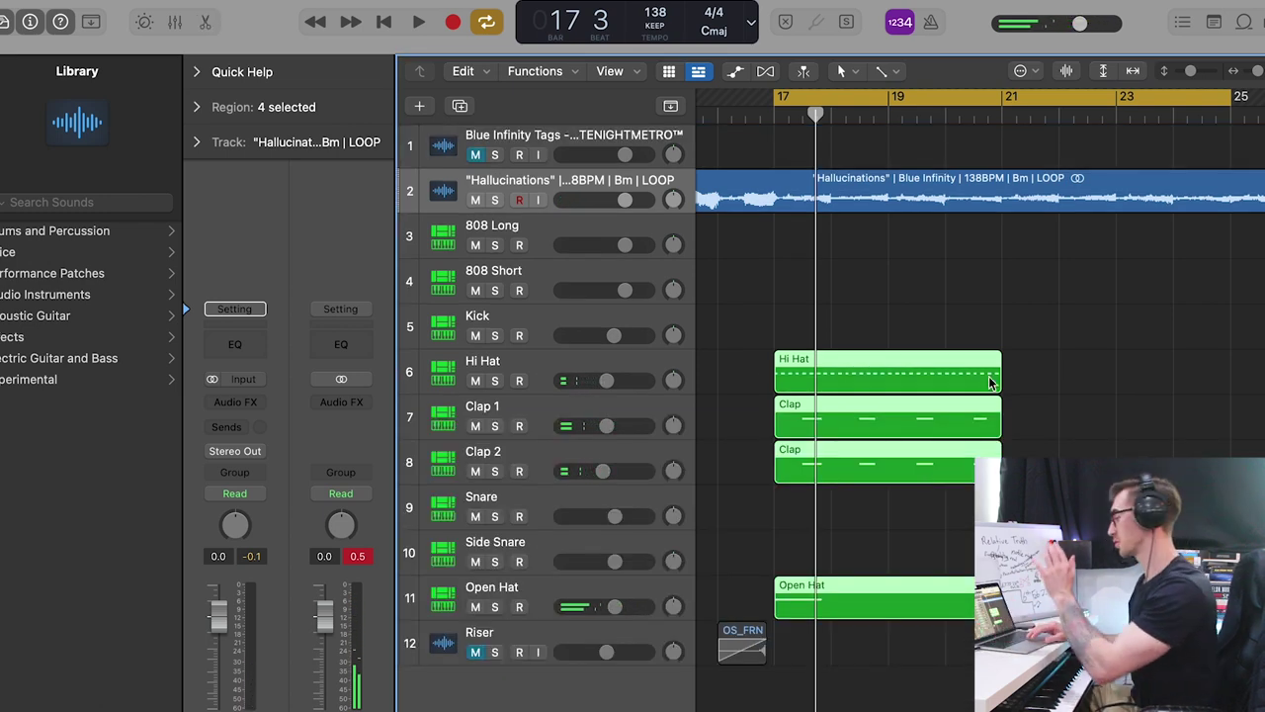
drag(994, 368, 1233, 368)
Split the looped Hi Hat region at bar 19 with the Scissors tool and join both parts into one region.
click(908, 332)
click(901, 368)
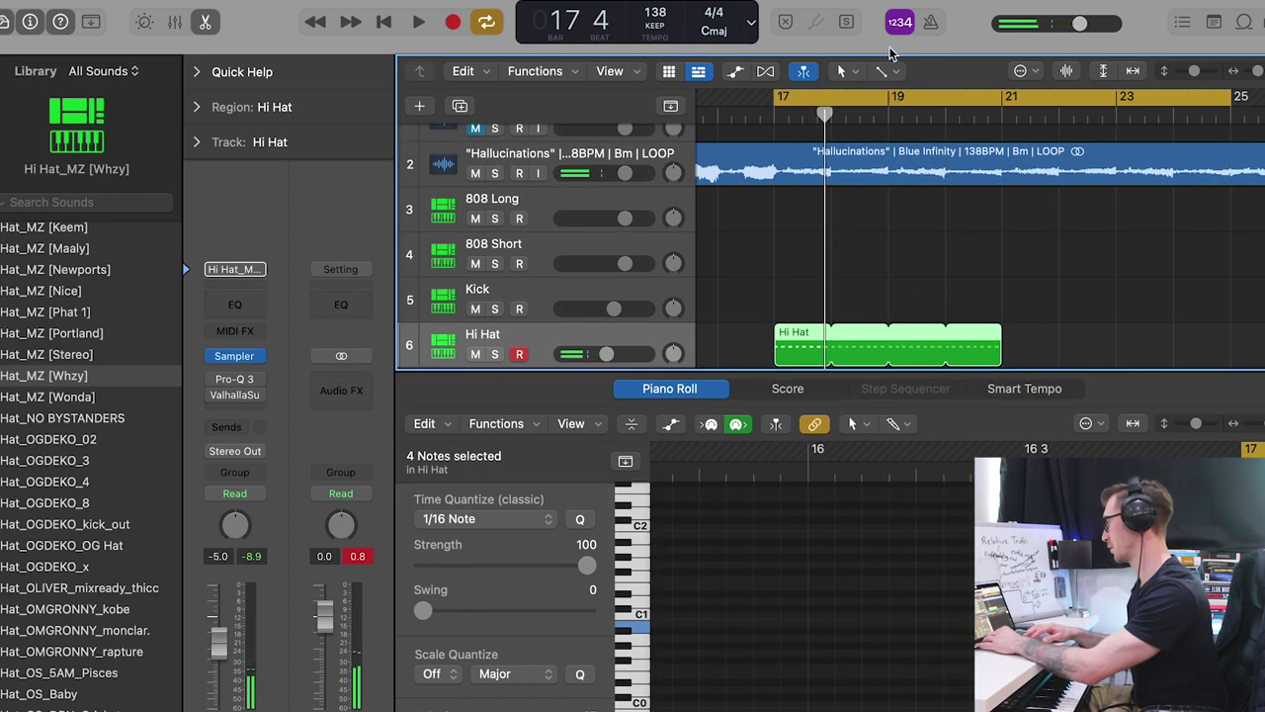
click(883, 70)
click(949, 175)
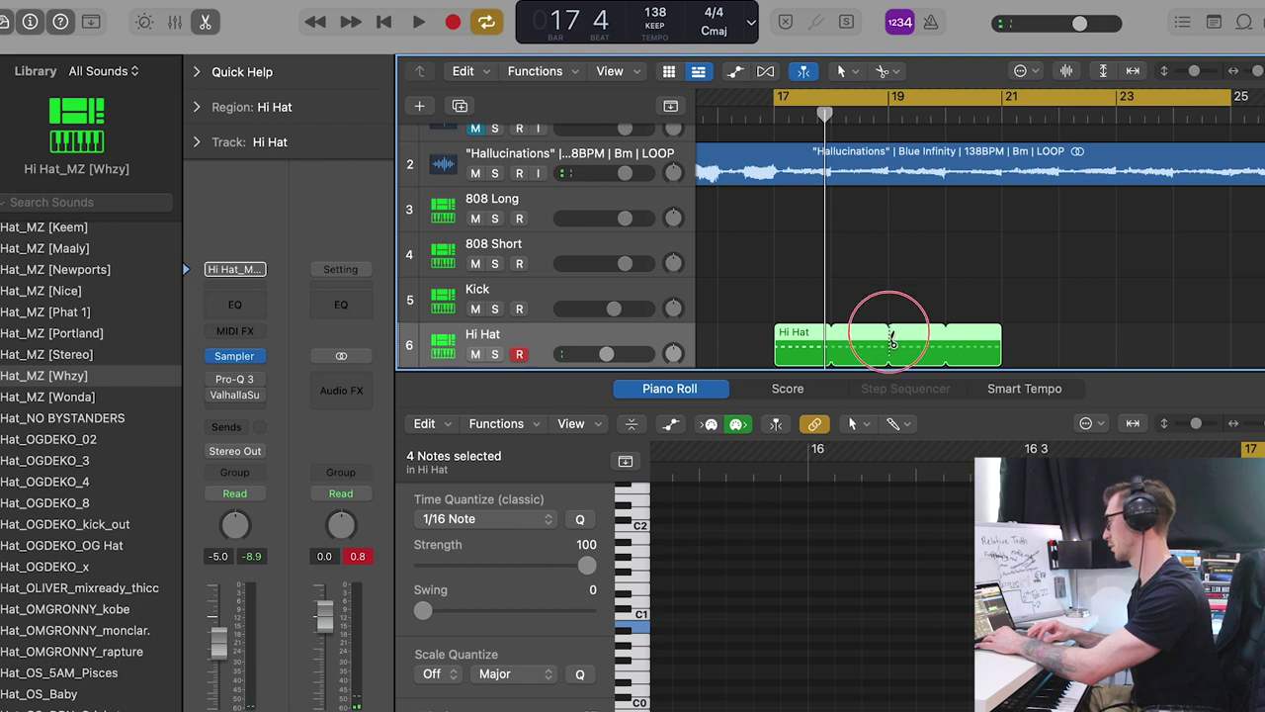
super+click(890, 336)
drag(906, 304, 863, 329)
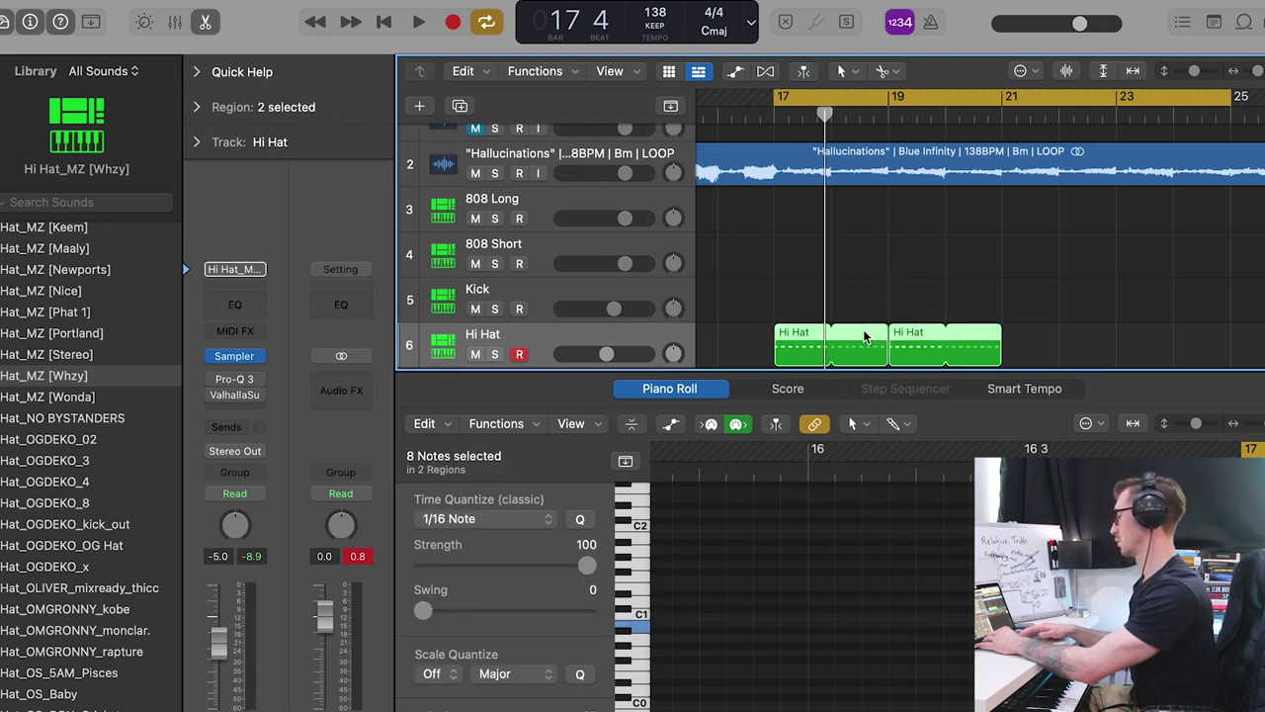
key(super+j)
Add a lower-pitched accent note between bars 17 and 18 and extra hi-hat hits before bar 19 during playback.
key(space)
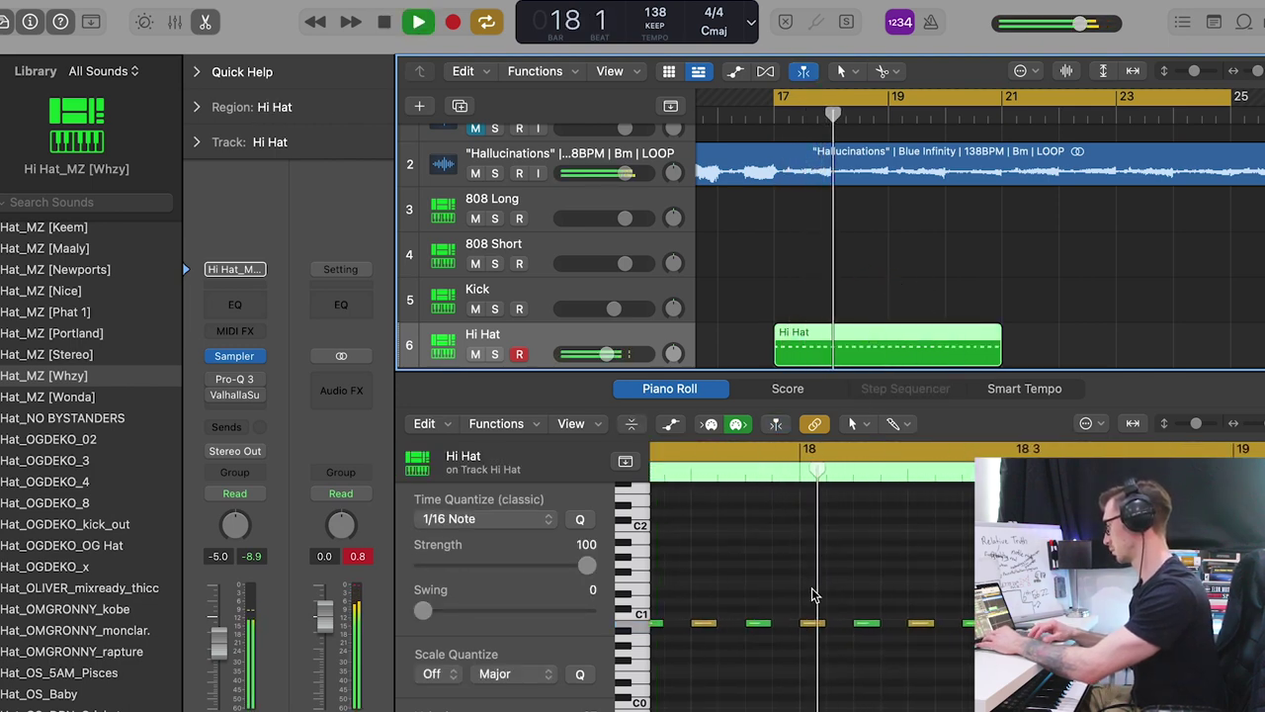
click(817, 595)
click(949, 686)
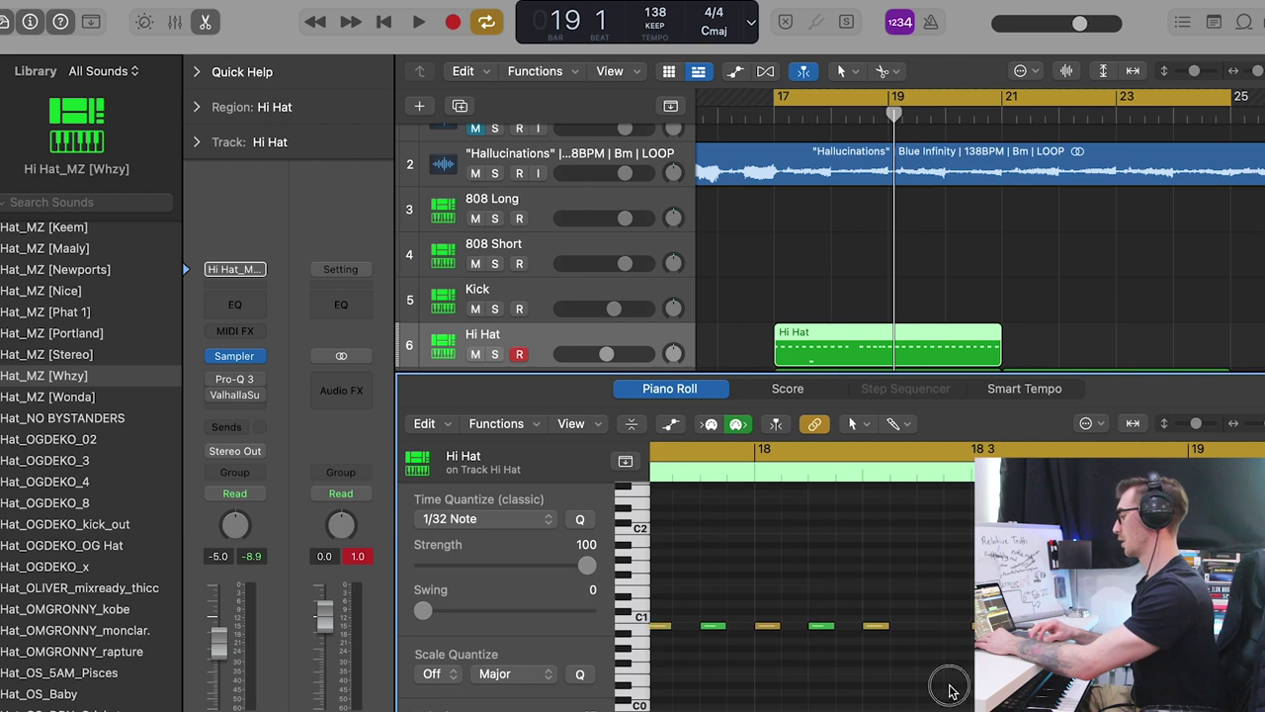
scroll(950, 691, left, 3)
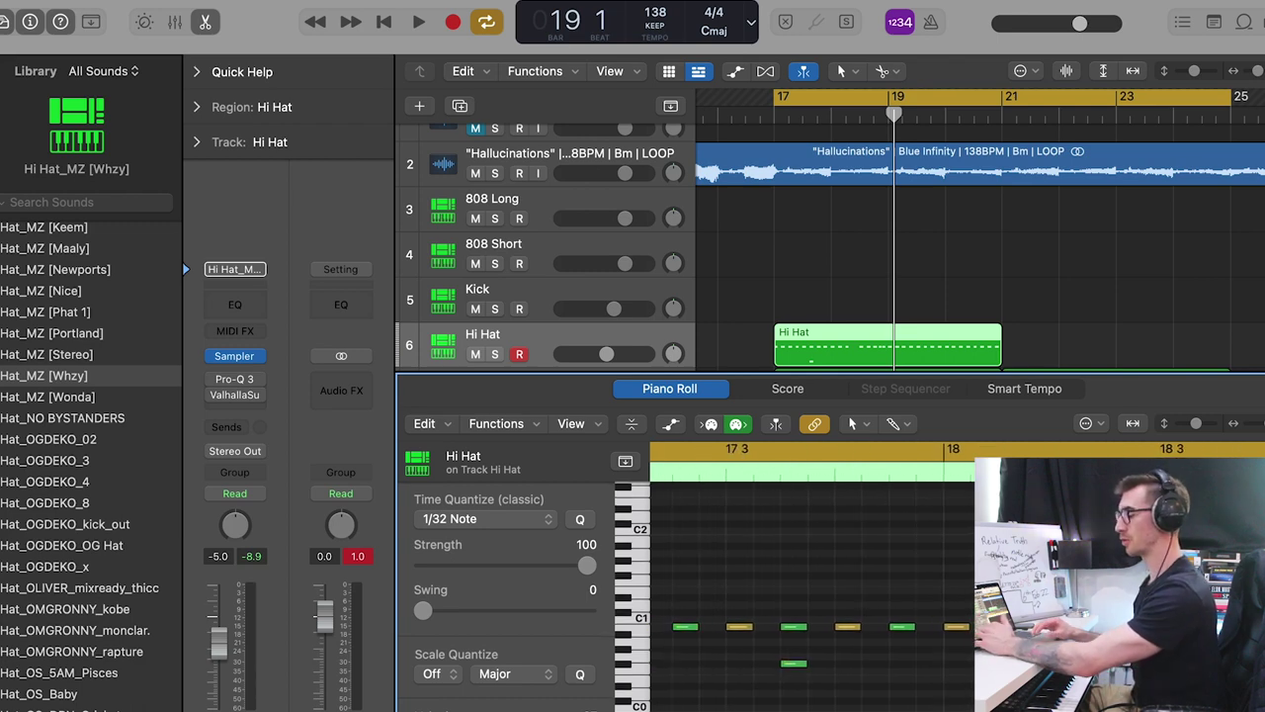
key(space)
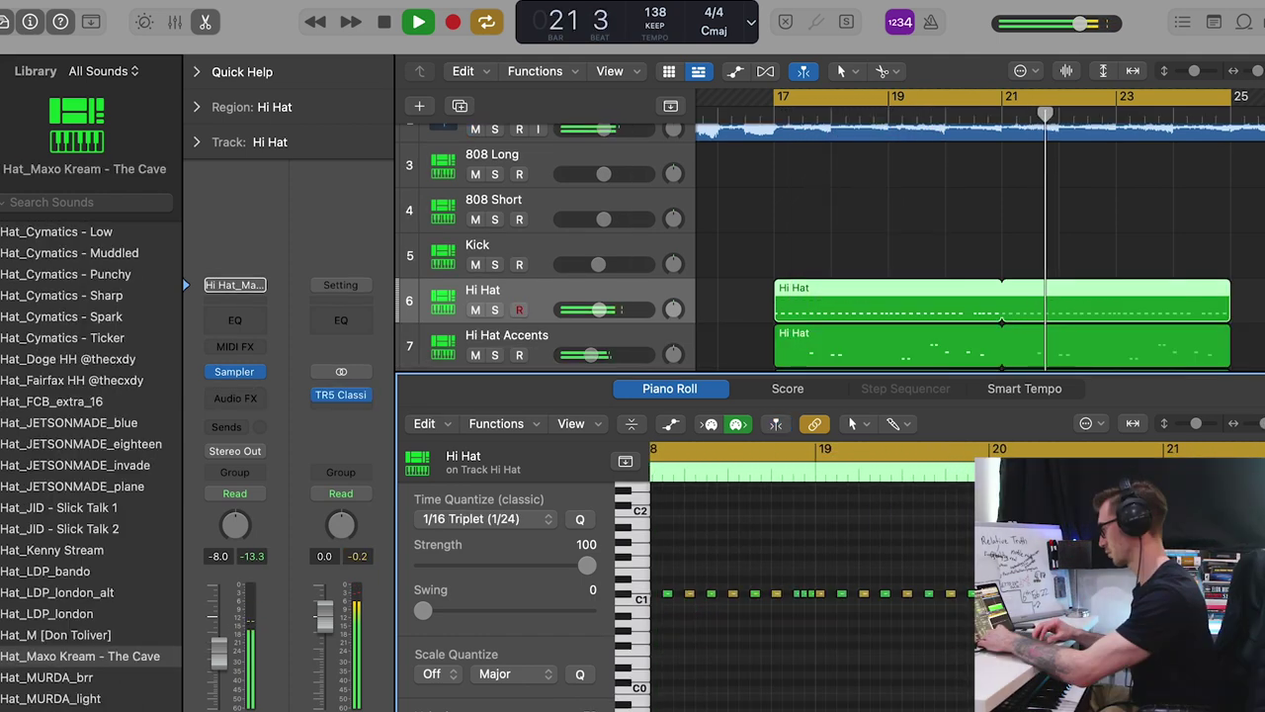
click(1102, 594)
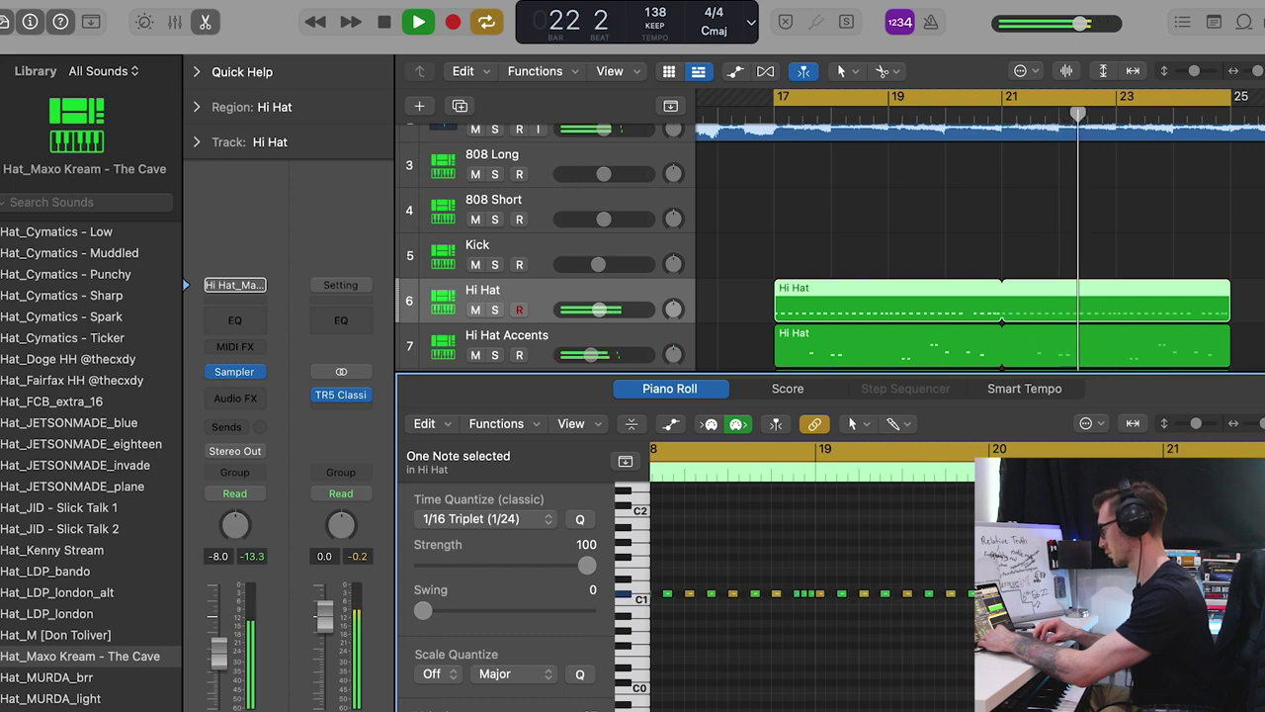
Delete the extra triplet roll notes just before bar 19 in the Hi Hat region and close the note editor.
shift+click(809, 594)
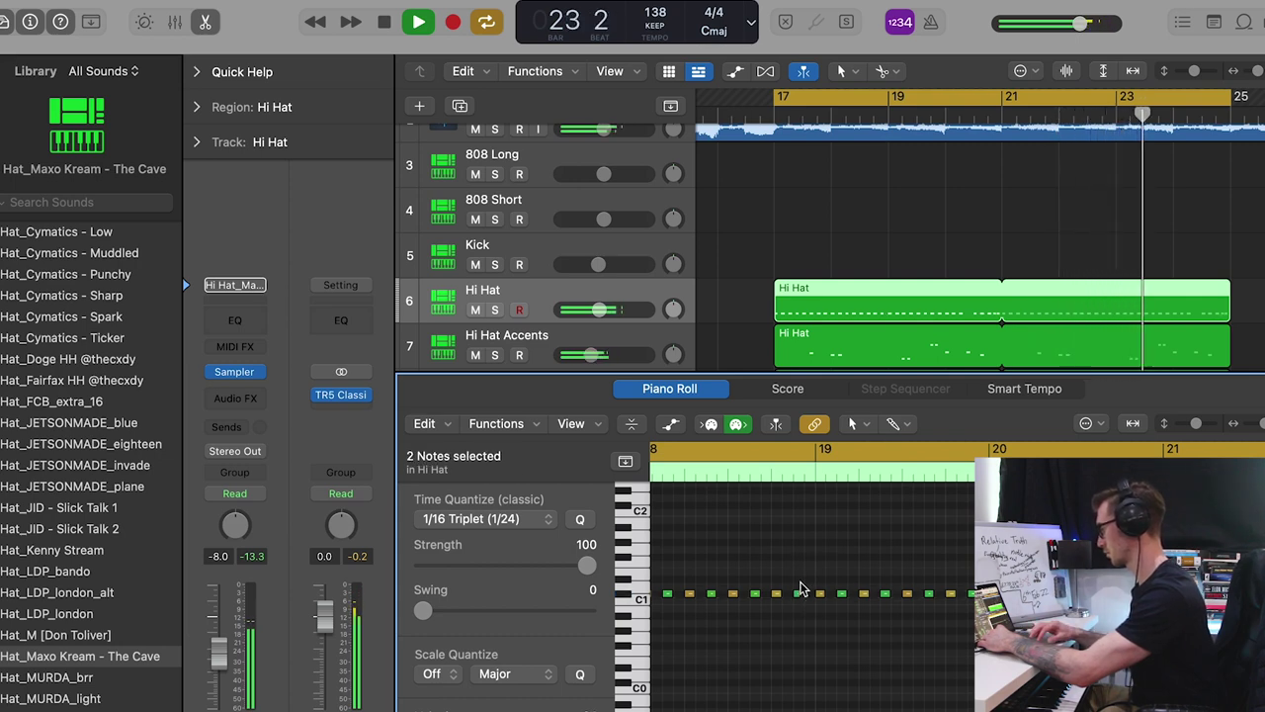
click(799, 593)
click(805, 633)
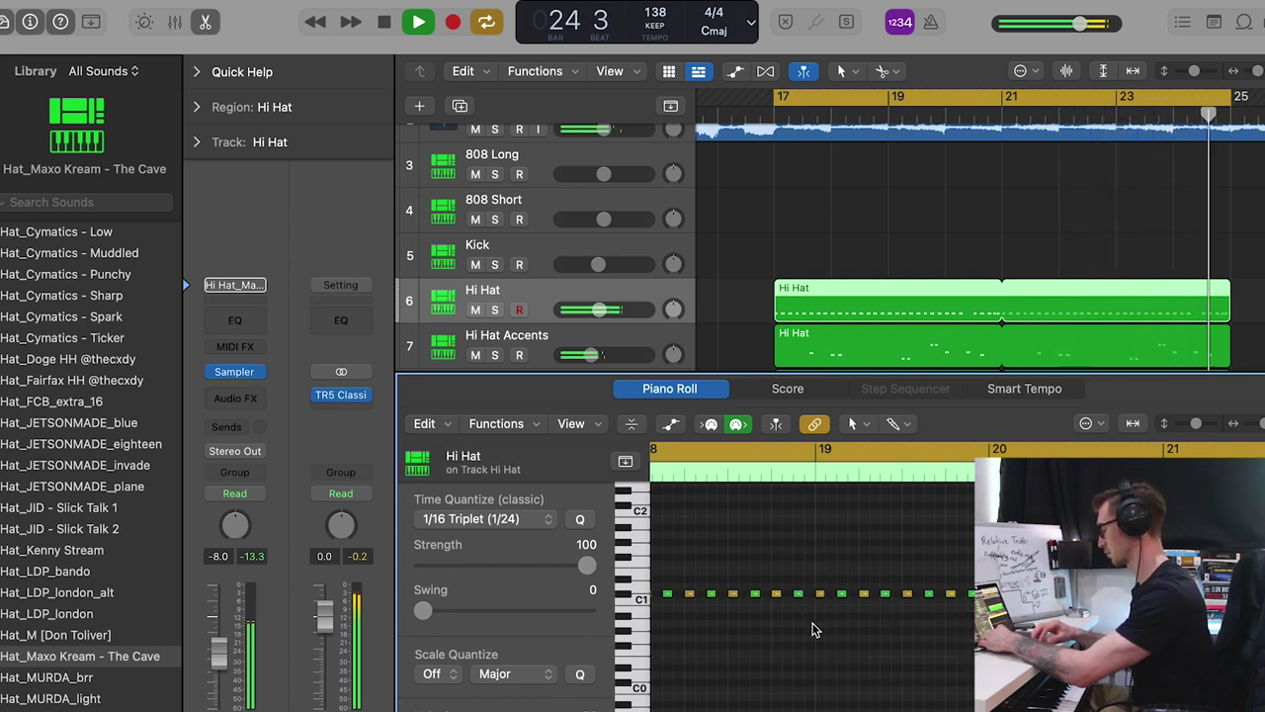
key(p)
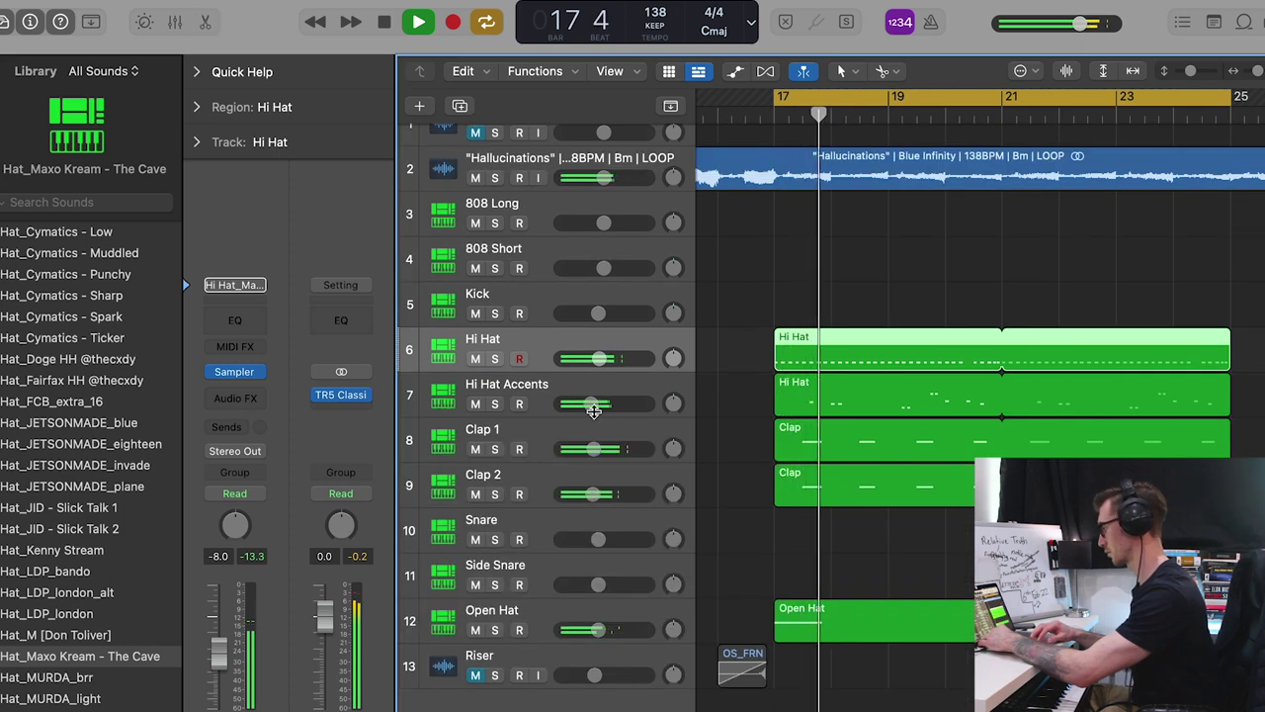
Audition the Kick and 808 Long sounds over the drum loop between bars 17 and 25.
click(550, 296)
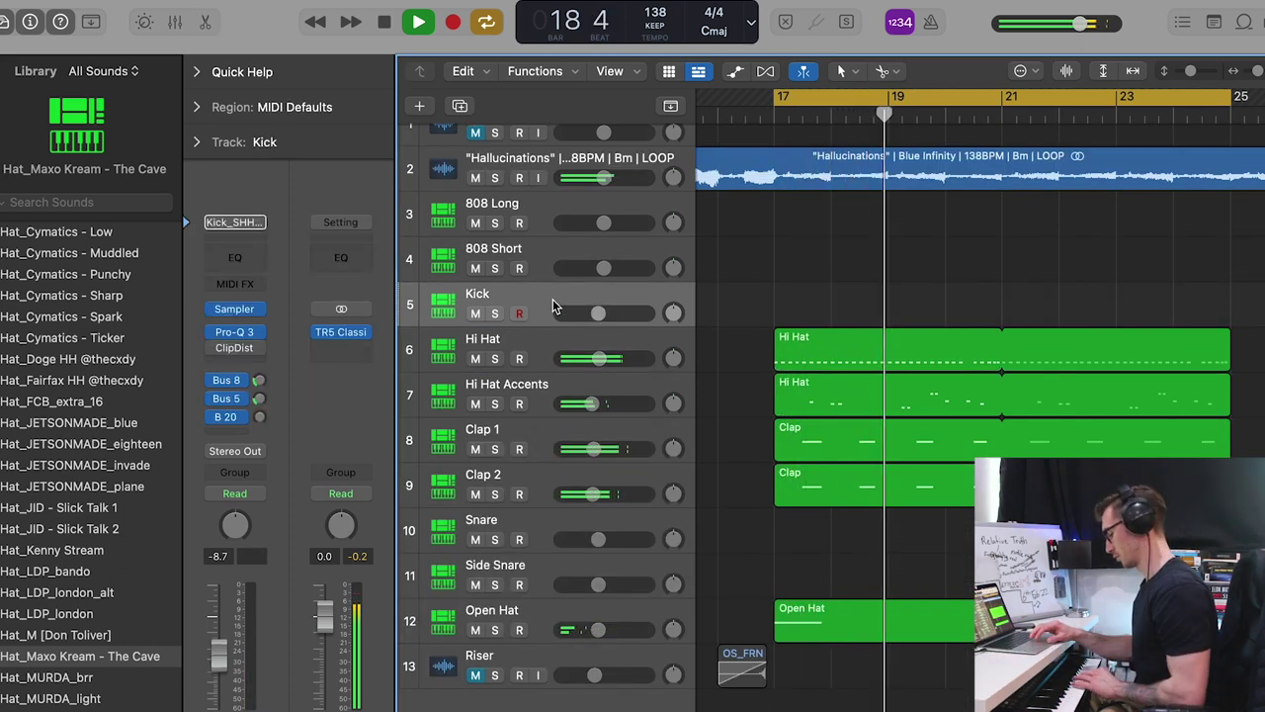
click(543, 212)
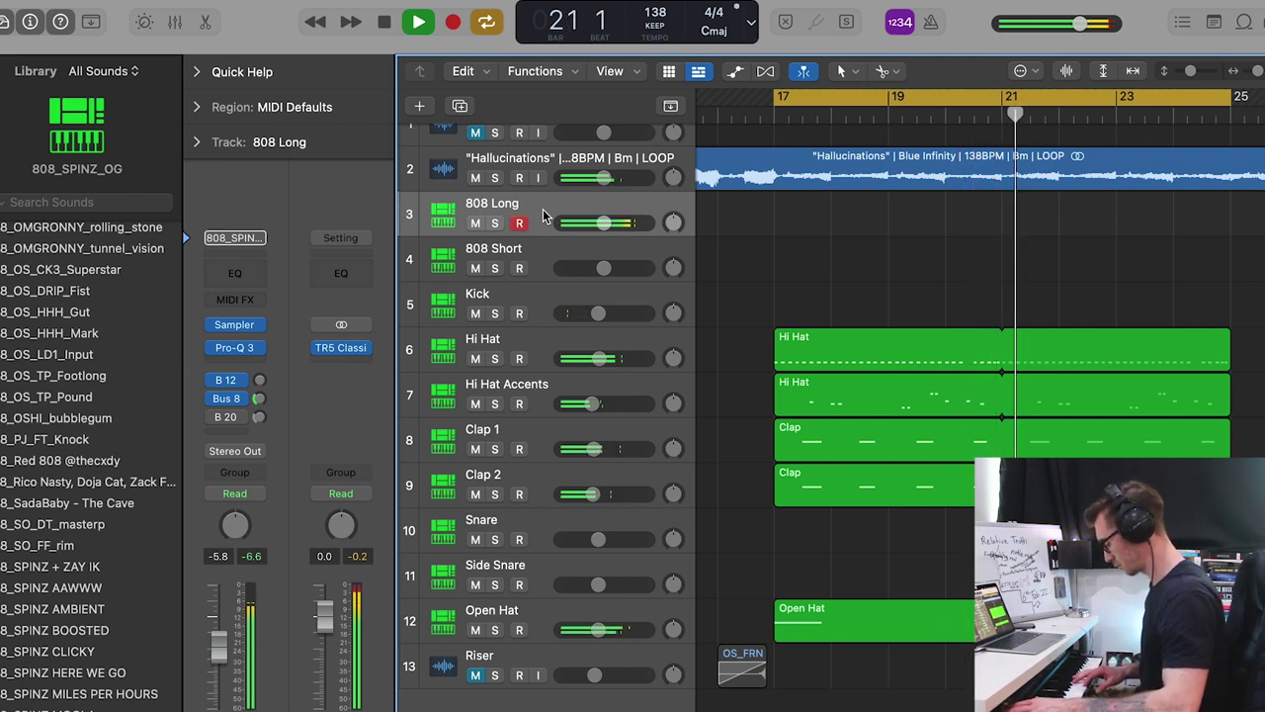
key(space)
Play the loop with the 808 Long pattern while checking the Hi Hat and Hi Hat Accents tracks.
click(596, 338)
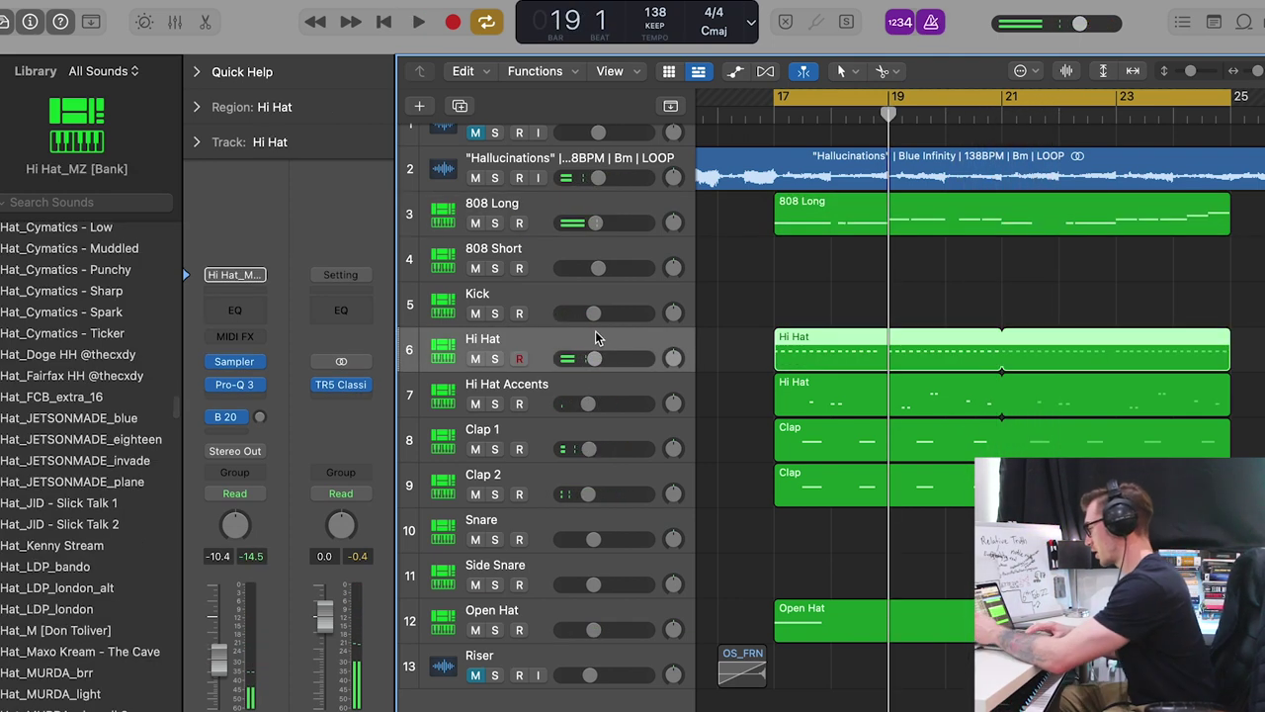
key(space)
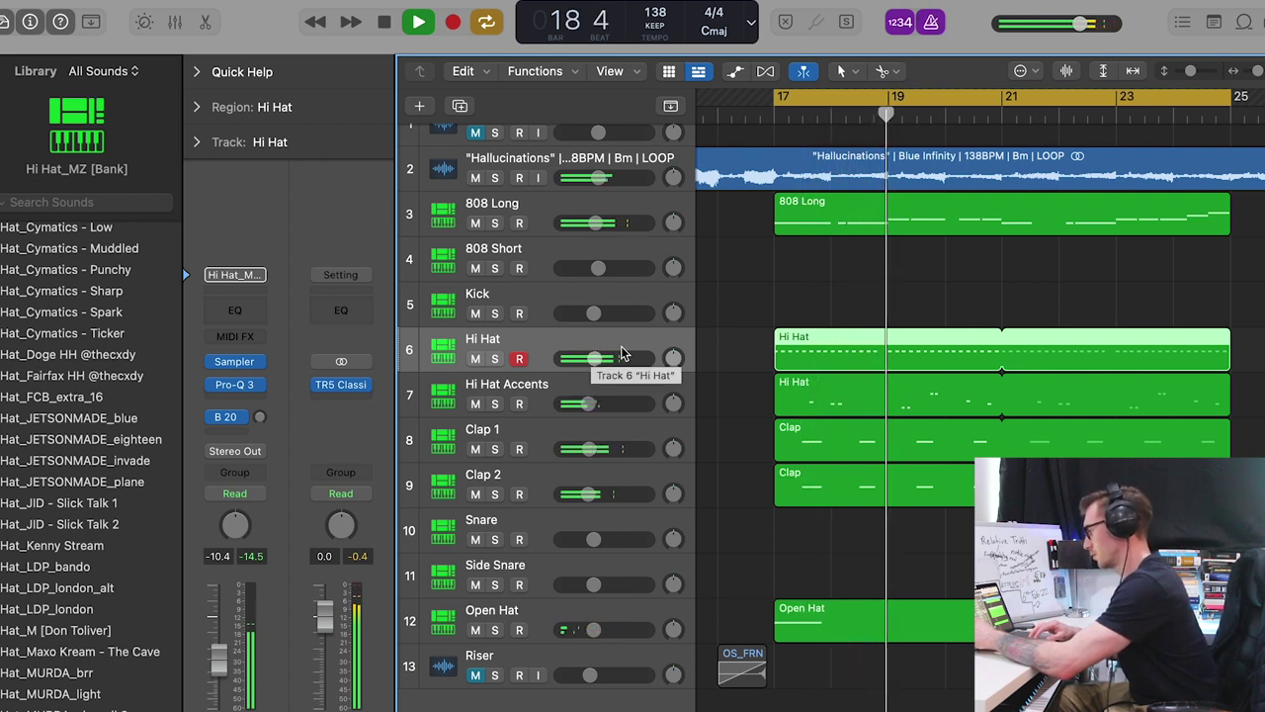
click(589, 395)
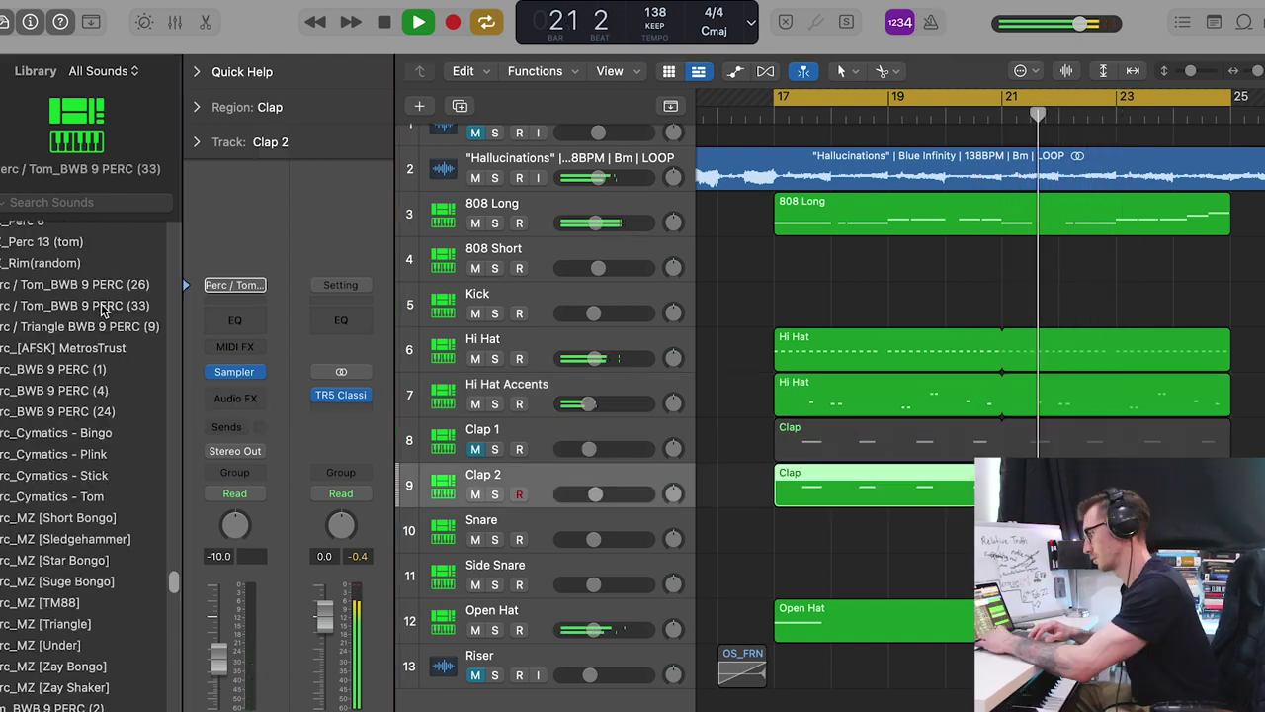
Try Perc / Tom_BWB 9 PERC (33) on the Clap 2 track and switch its sound to Perc_BWB 9 PERC (1).
click(103, 307)
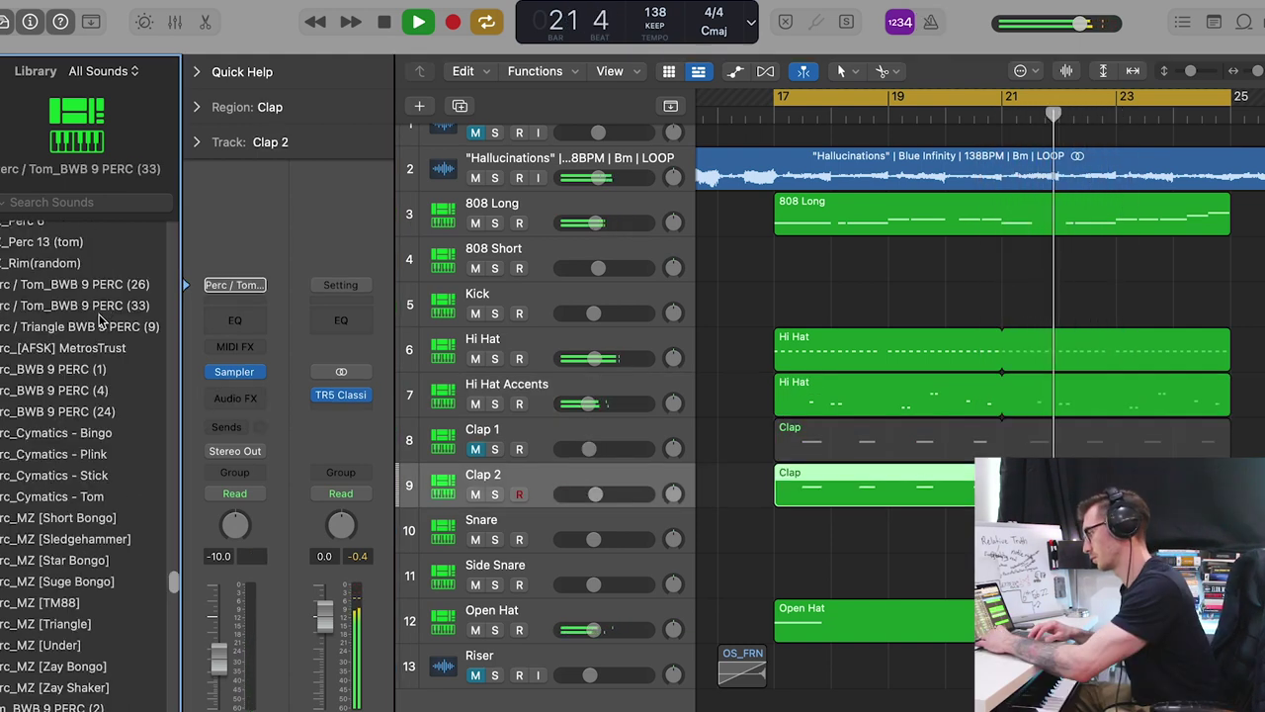
click(89, 369)
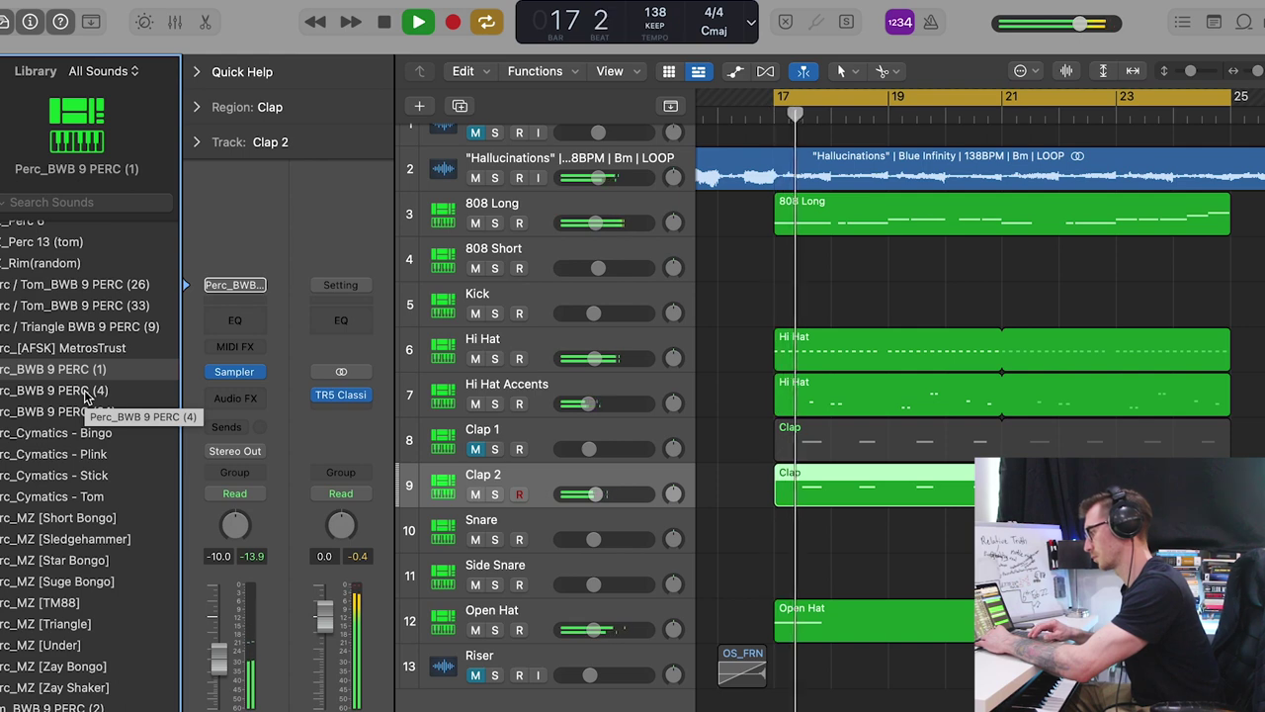
Insert a stereo Compressor as the audio effect on the Clap 2 track.
click(222, 397)
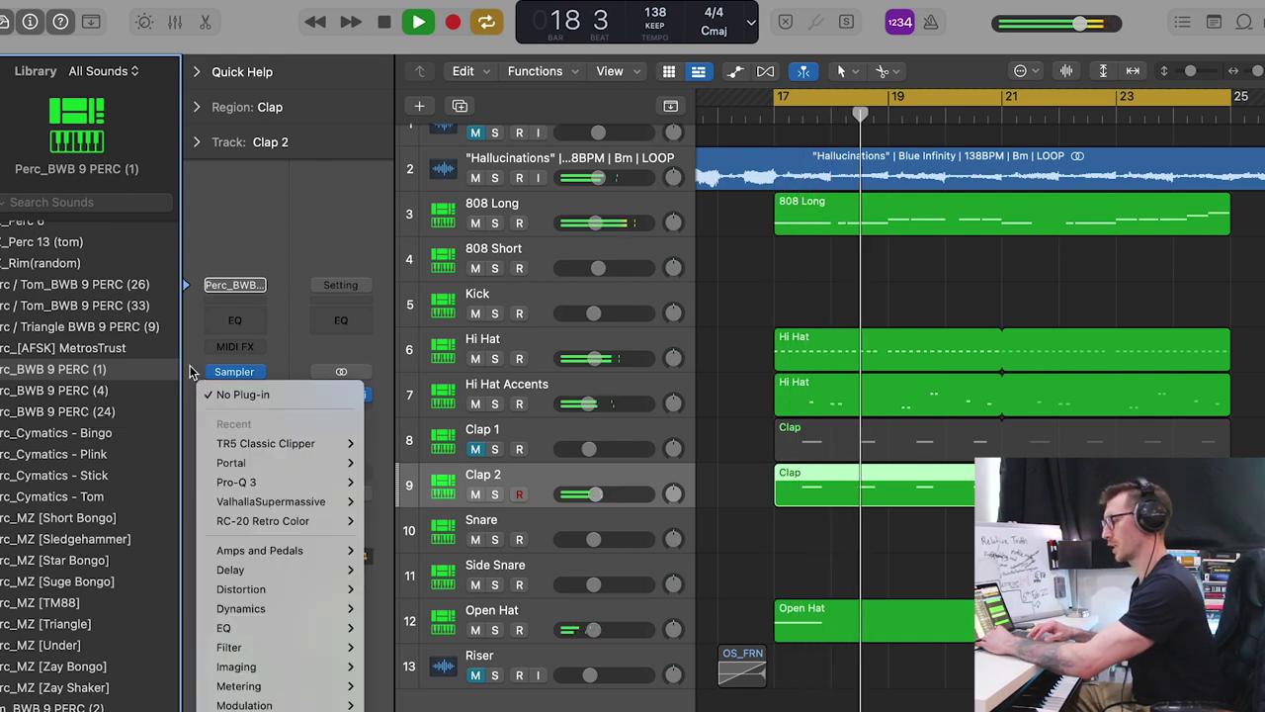
click(193, 371)
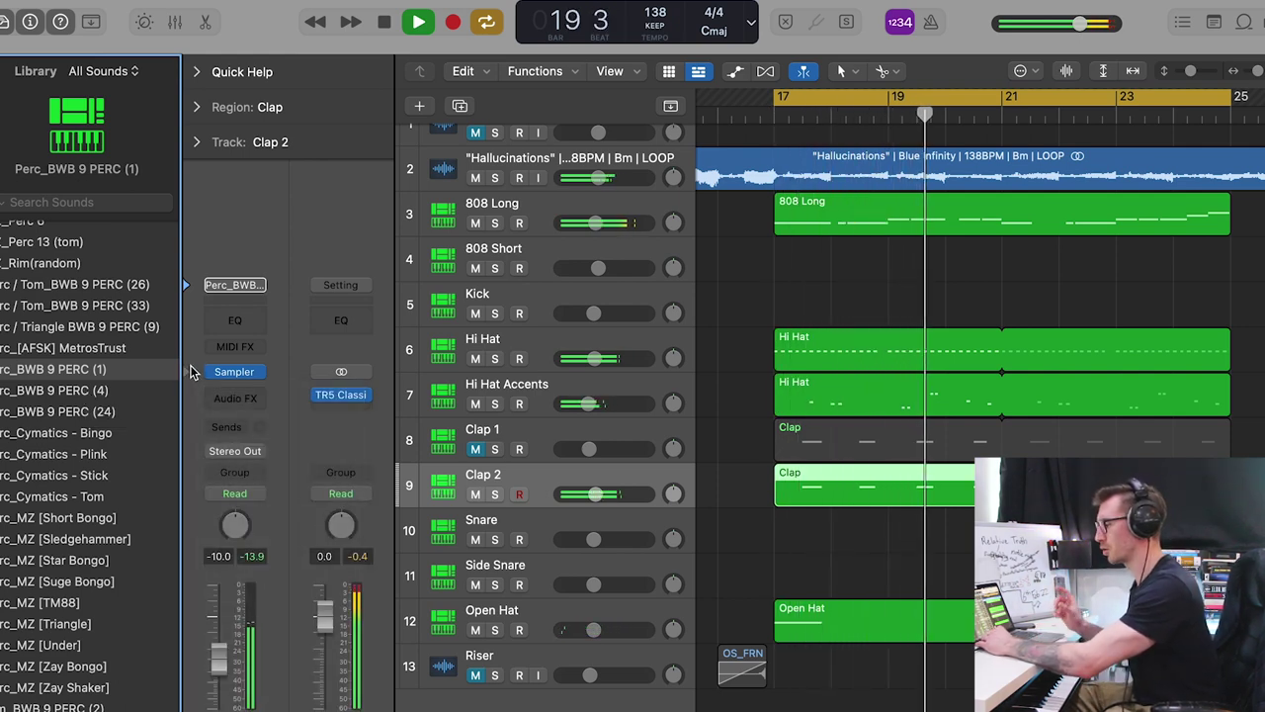
click(235, 397)
mouse_move(262, 448)
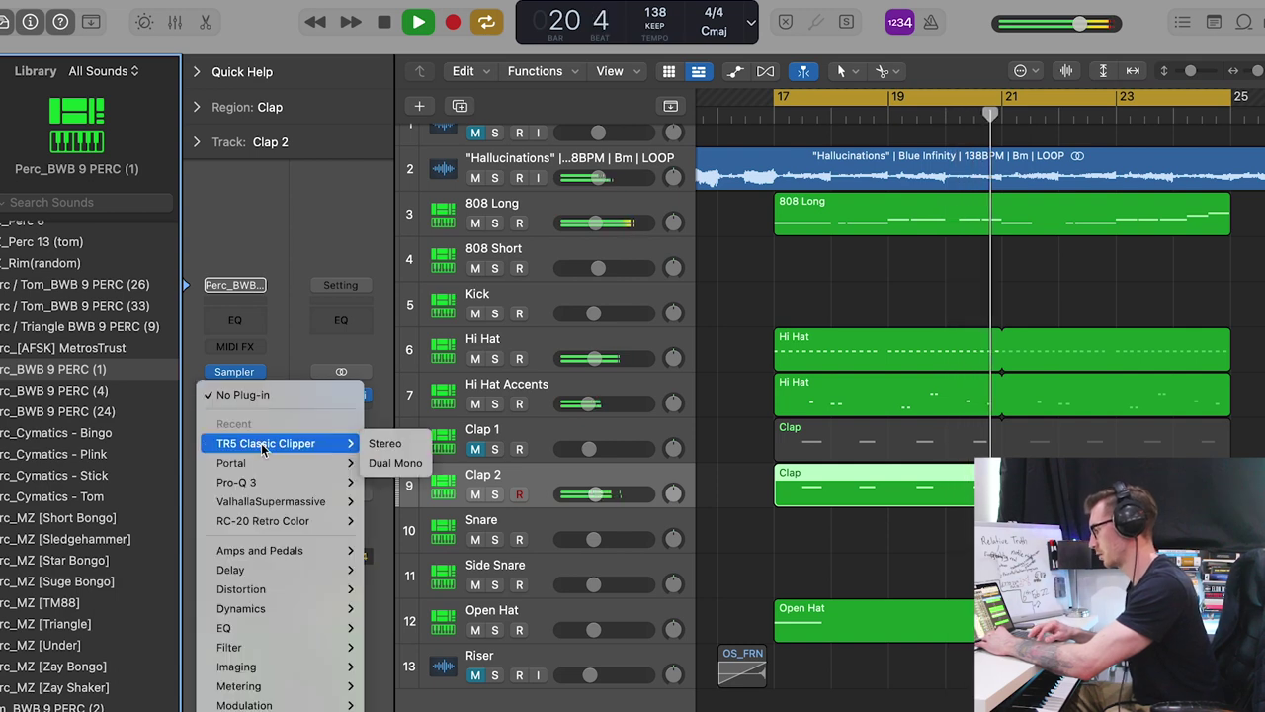
mouse_move(296, 608)
mouse_move(379, 629)
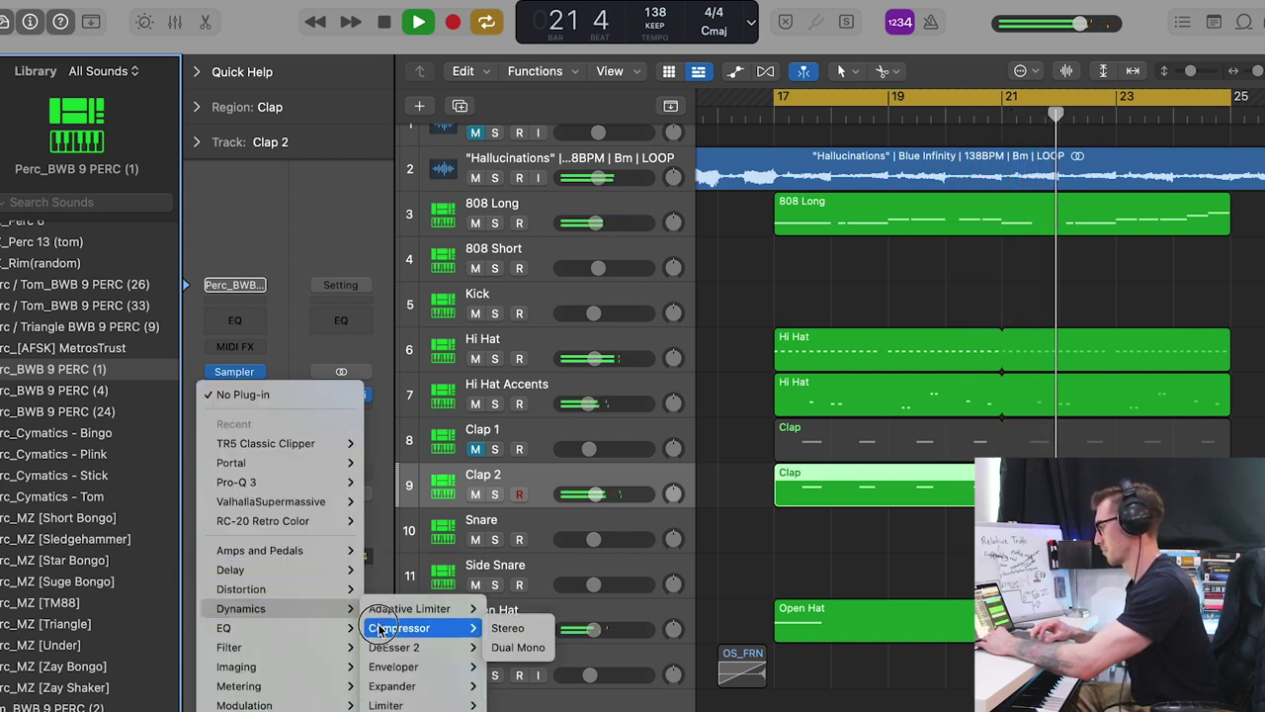
click(507, 628)
Send Clap 2 to Bus 20, raise the send level and close the Compressor window.
click(226, 416)
mouse_move(226, 455)
click(389, 384)
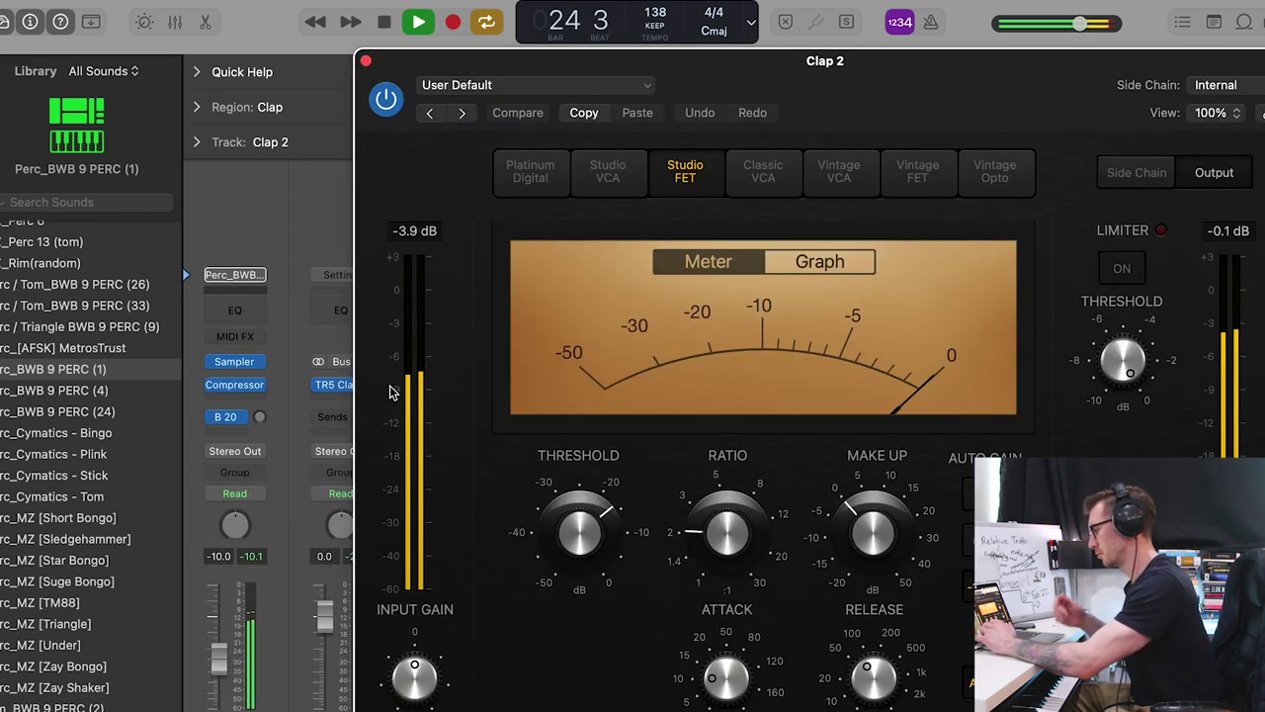
drag(263, 416, 261, 399)
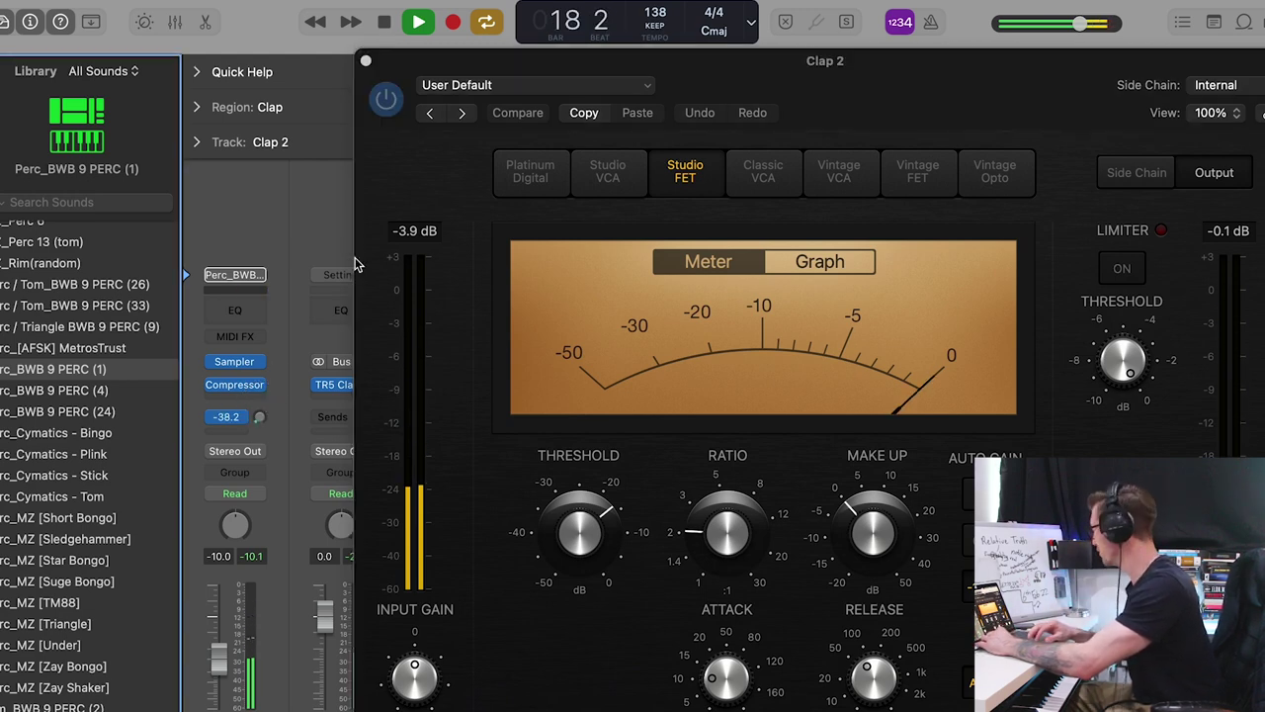
click(366, 64)
Set the Clap 2 track's volume to -10.4 dB and open the bus choices for another send.
click(748, 506)
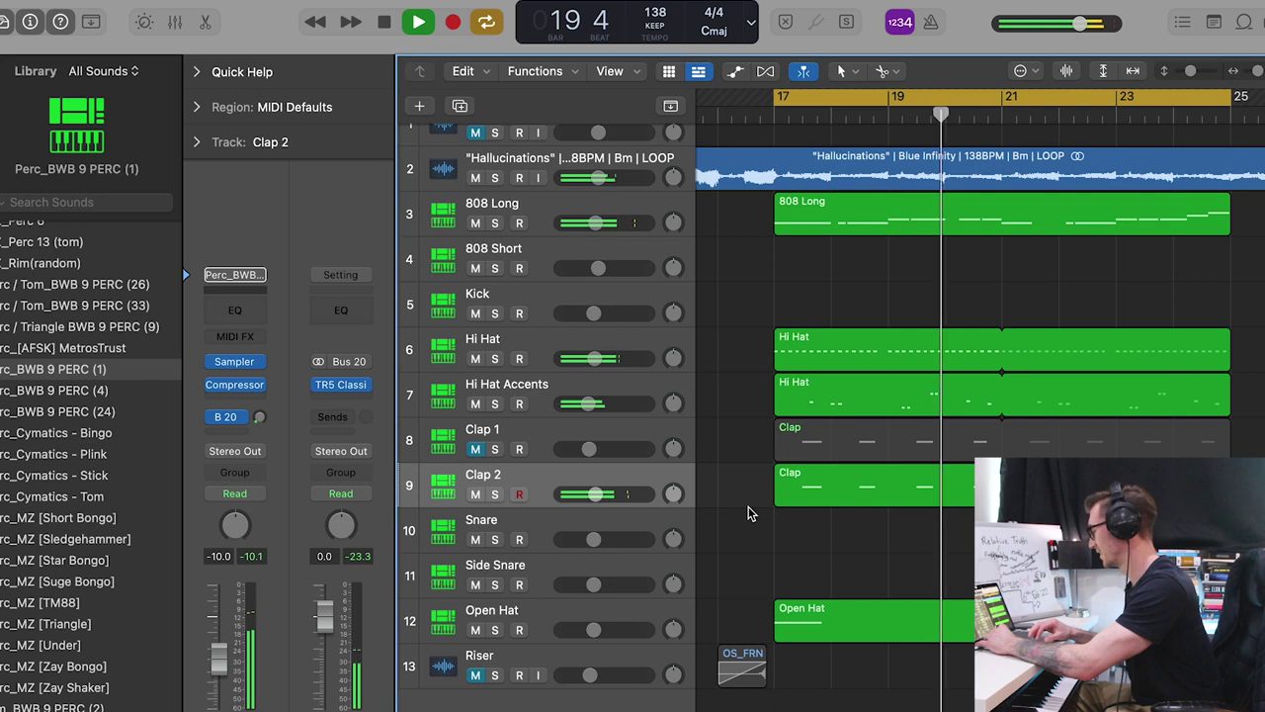
click(595, 493)
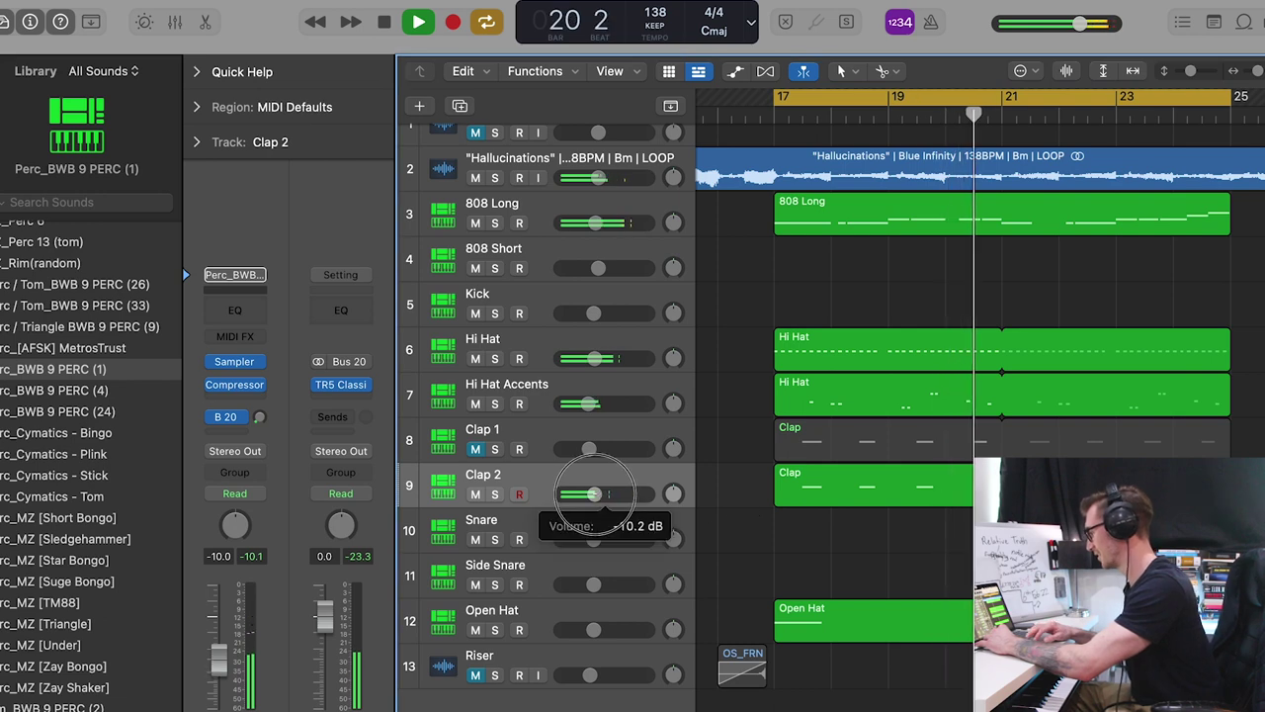
click(244, 435)
mouse_move(227, 460)
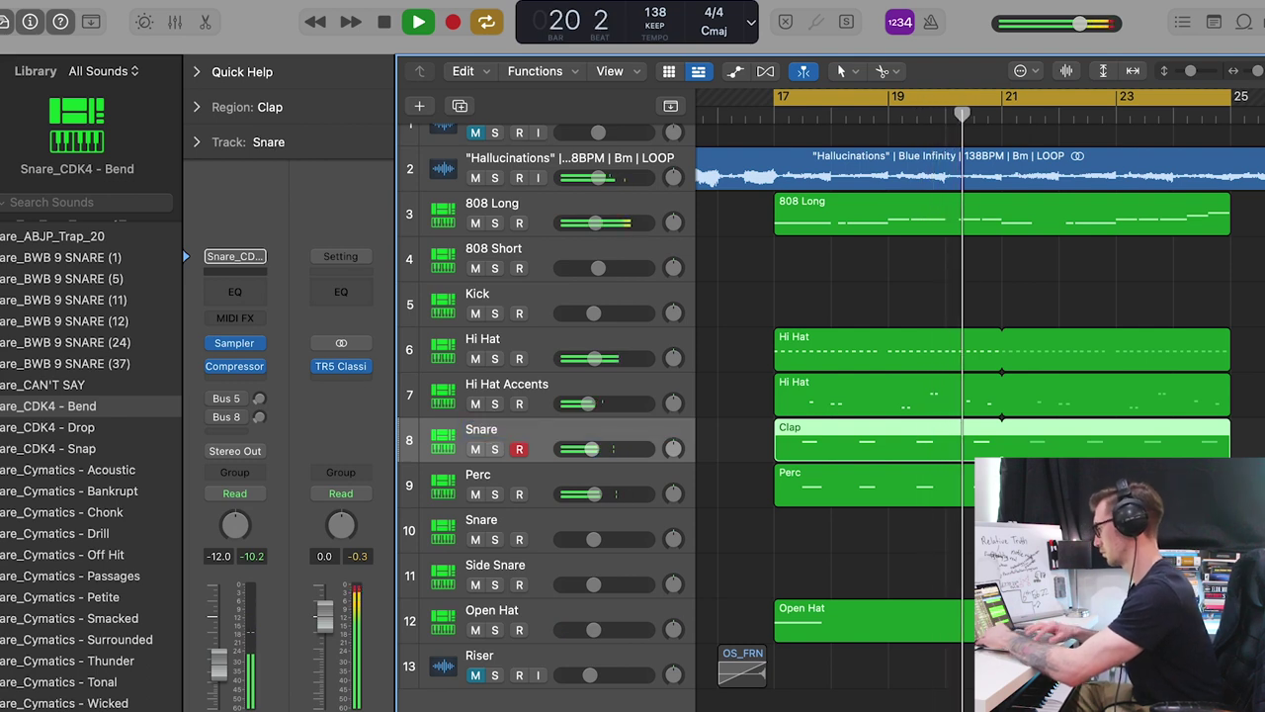
Rename the Clap region on the Snare track to Snare.
right_click(868, 450)
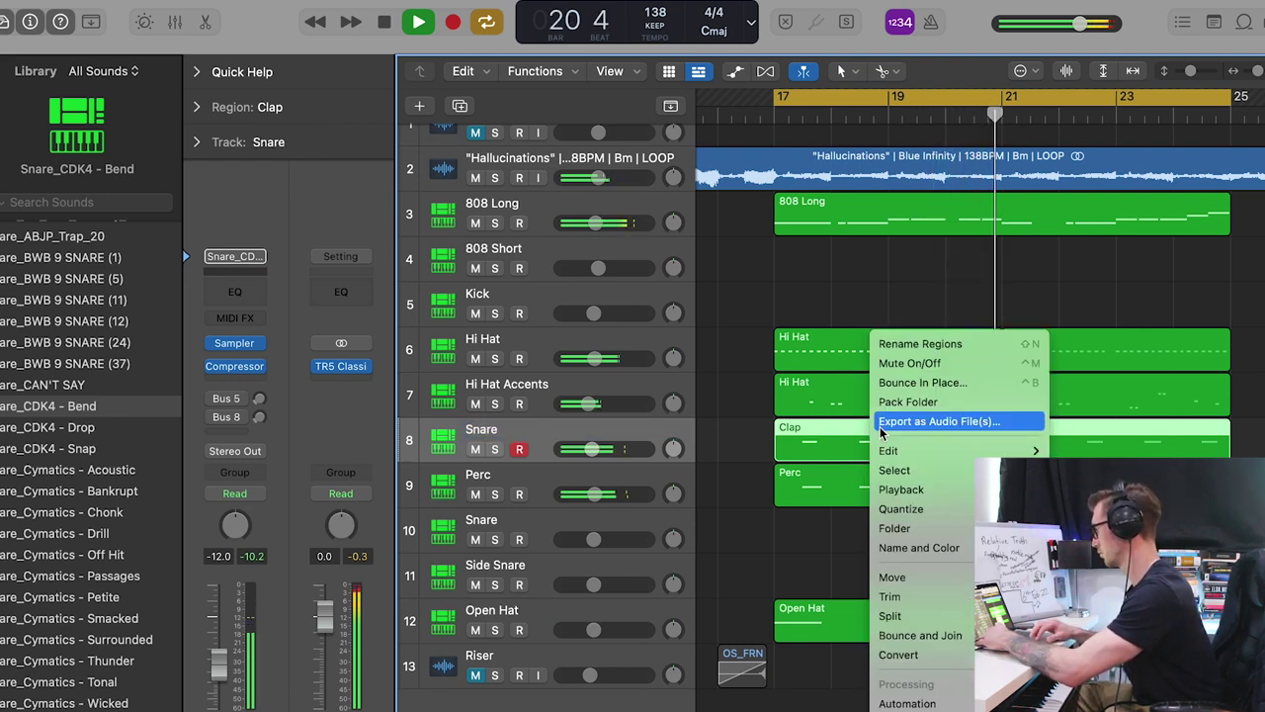
click(919, 345)
text(Snare)
key(Return)
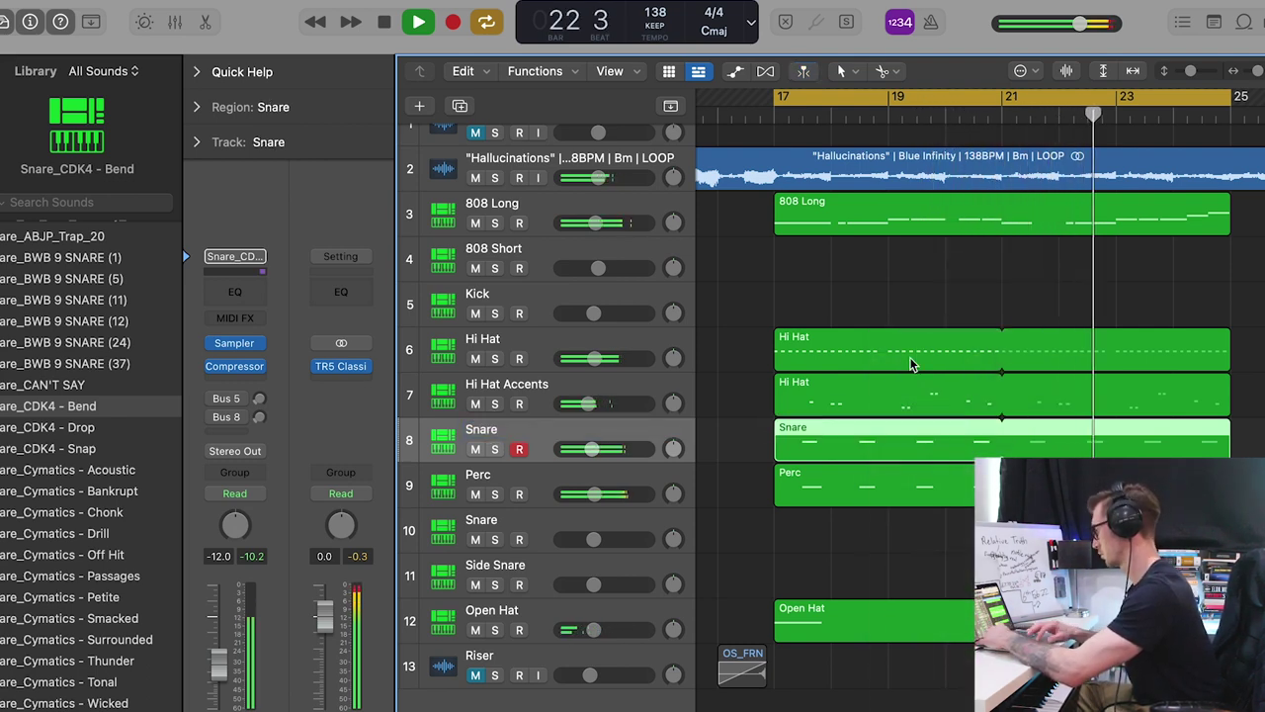
Add a send to Bus 20 on the Snare track.
click(227, 435)
mouse_move(267, 459)
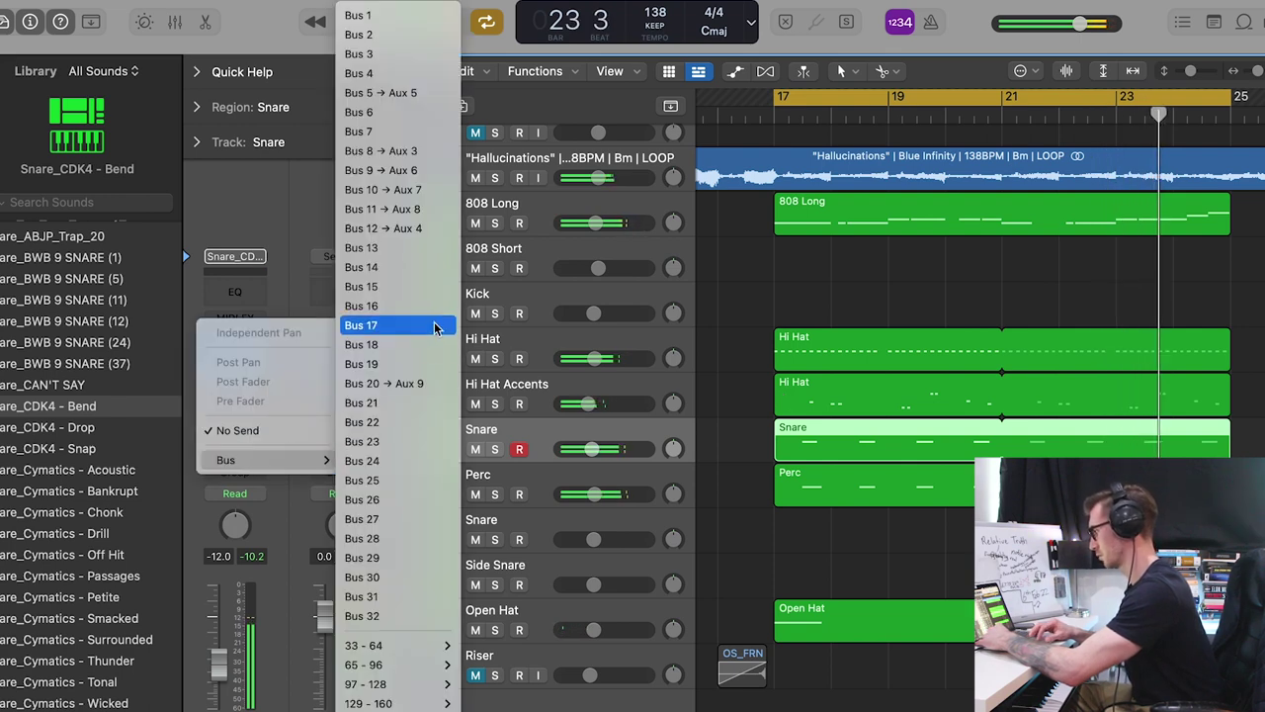
click(383, 383)
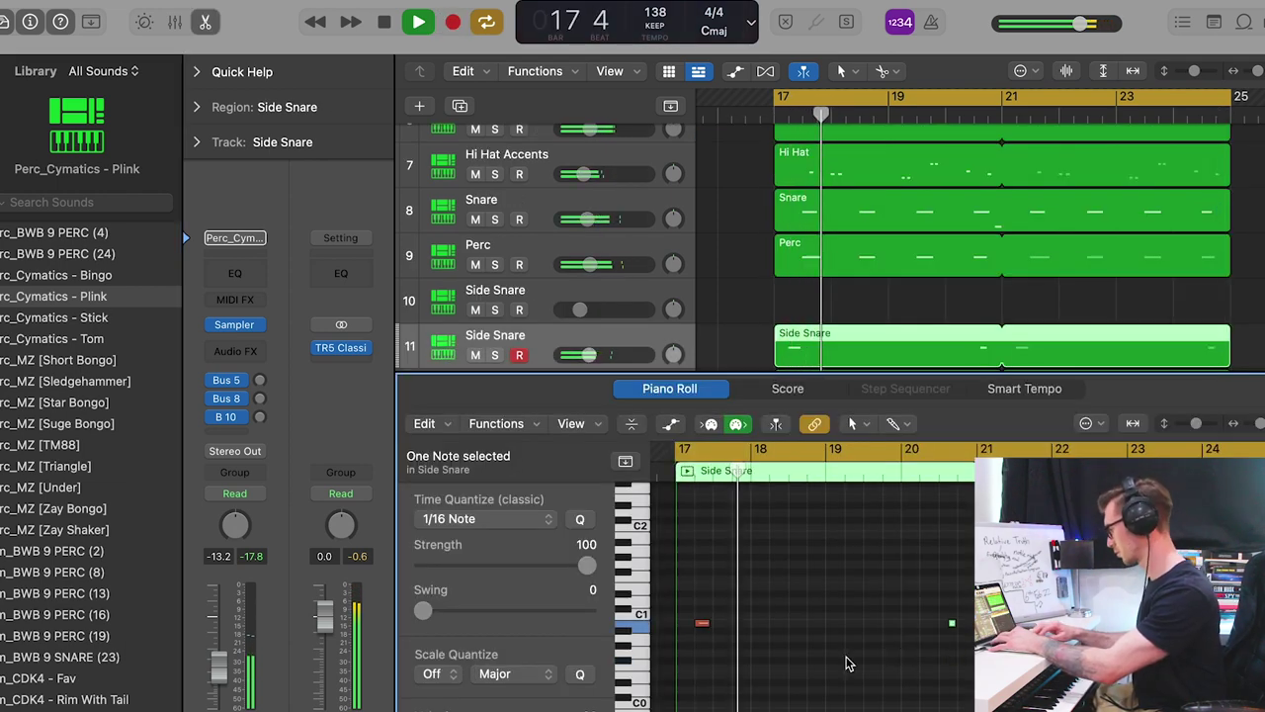
Close the Side Snare notes, and delete the extra note just before bar 19 from the newly recorded Perc / Plink region.
key(p)
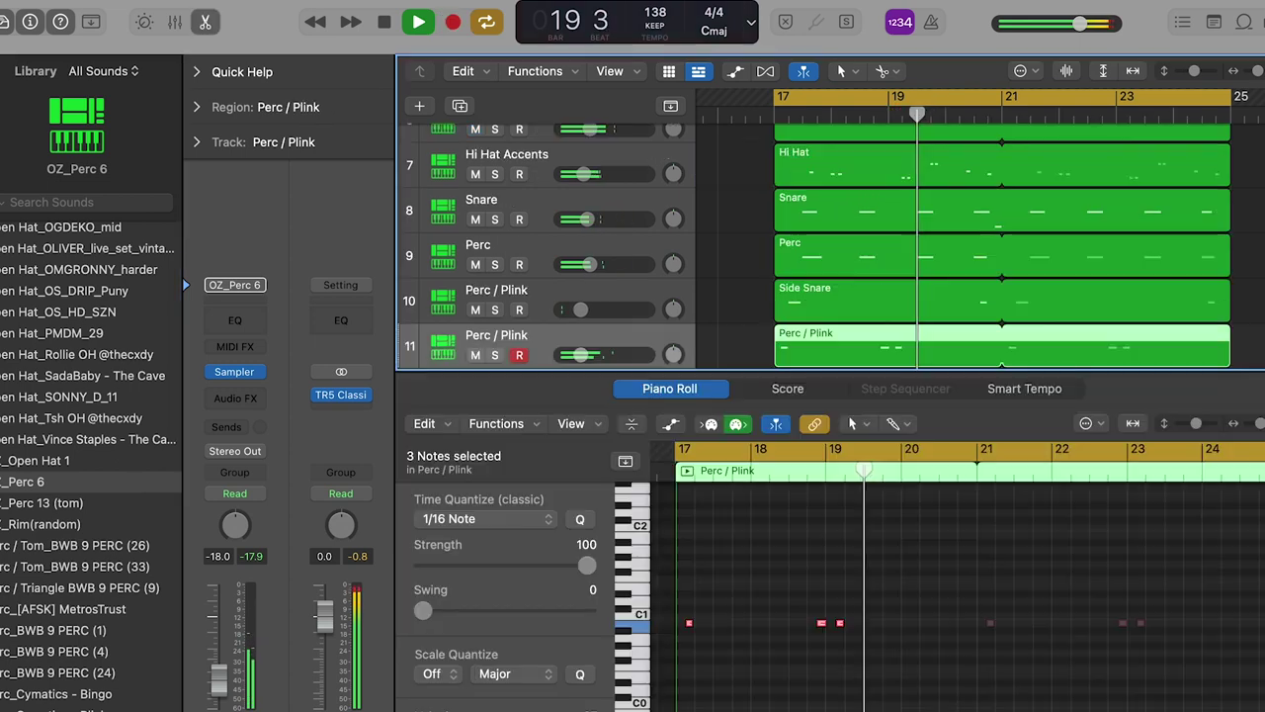
click(840, 623)
key(Delete)
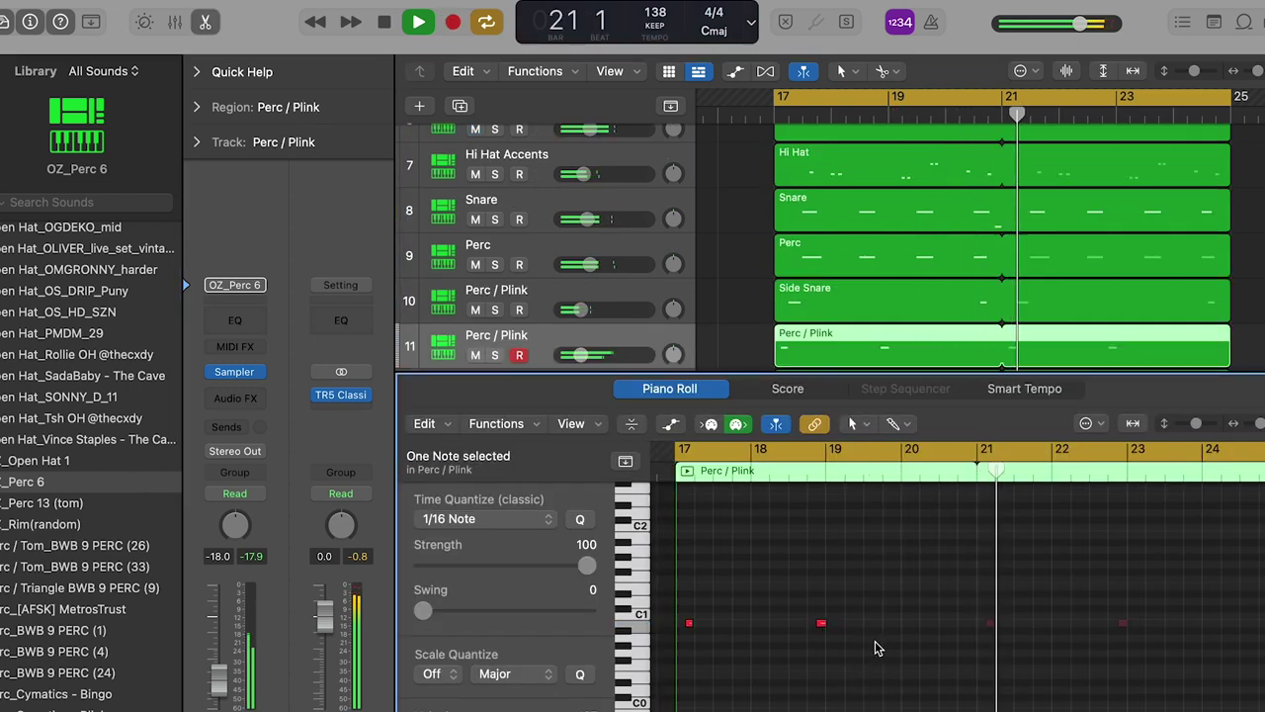
key(p)
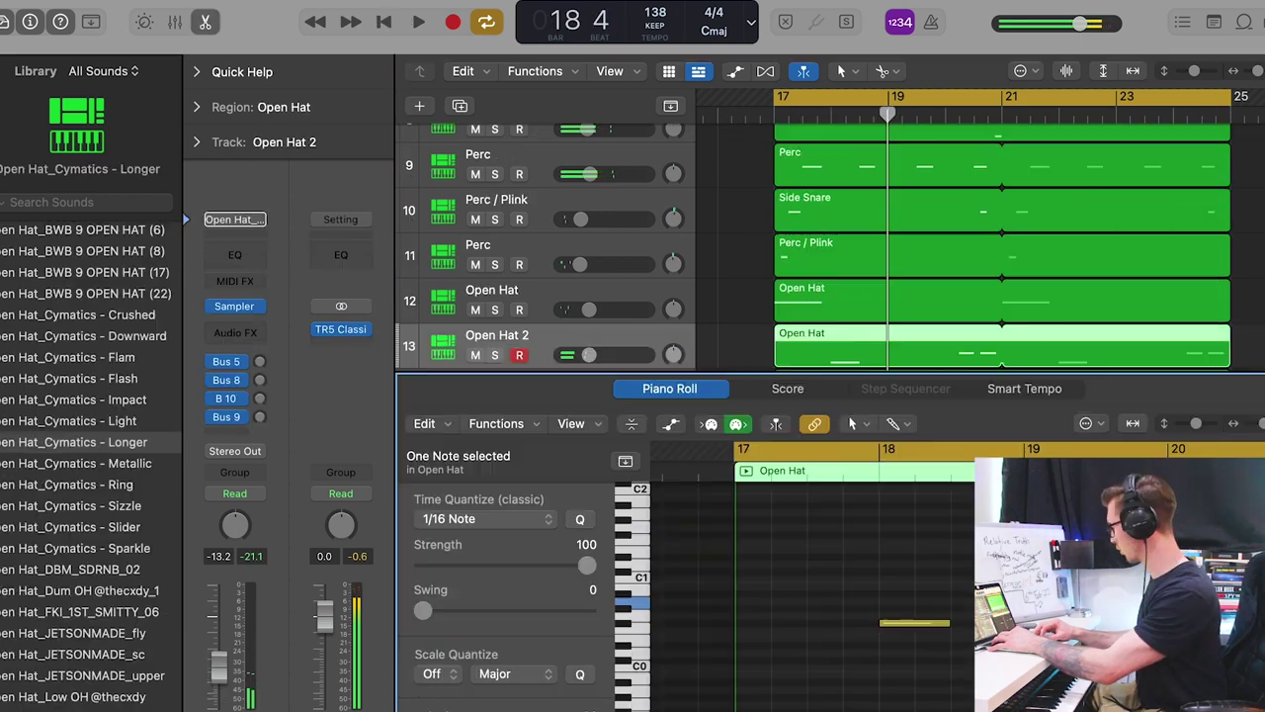
Place an Open Hat 2 note leading into bar 18, start it earlier, and lengthen the last note before bar 21.
drag(981, 593, 863, 600)
key(space)
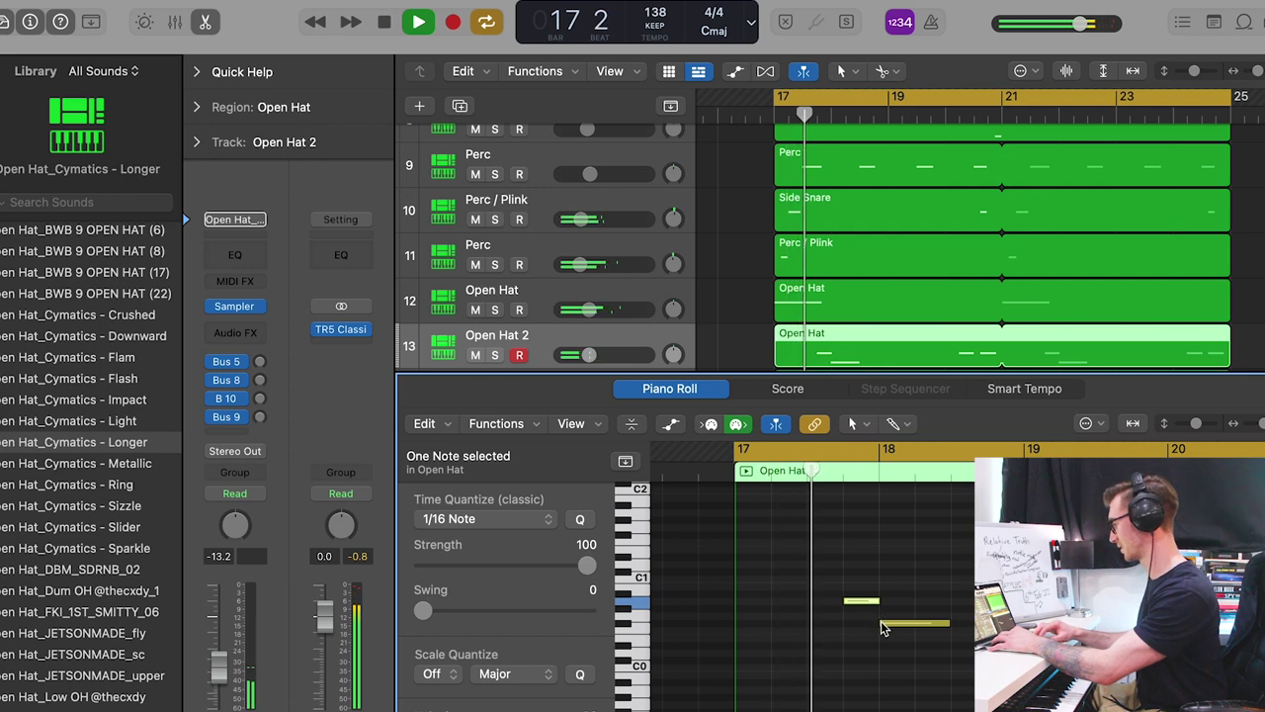
drag(848, 599, 807, 599)
key(space)
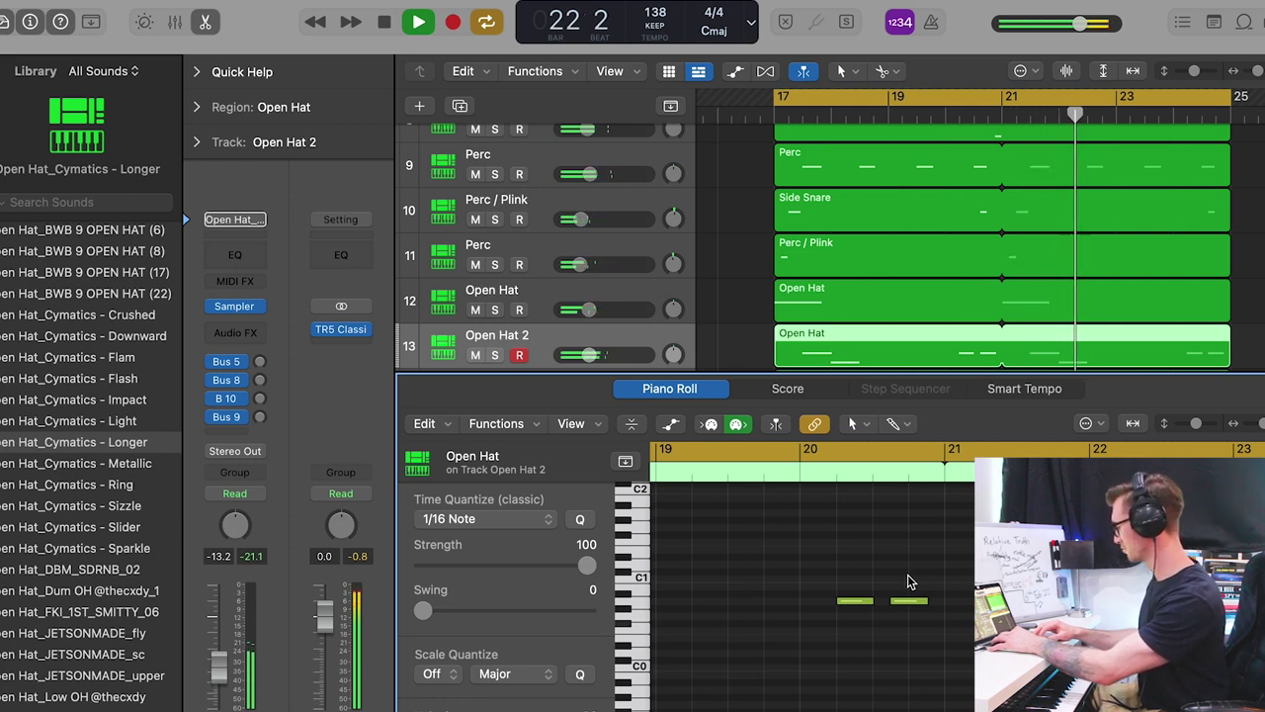
drag(926, 600, 943, 600)
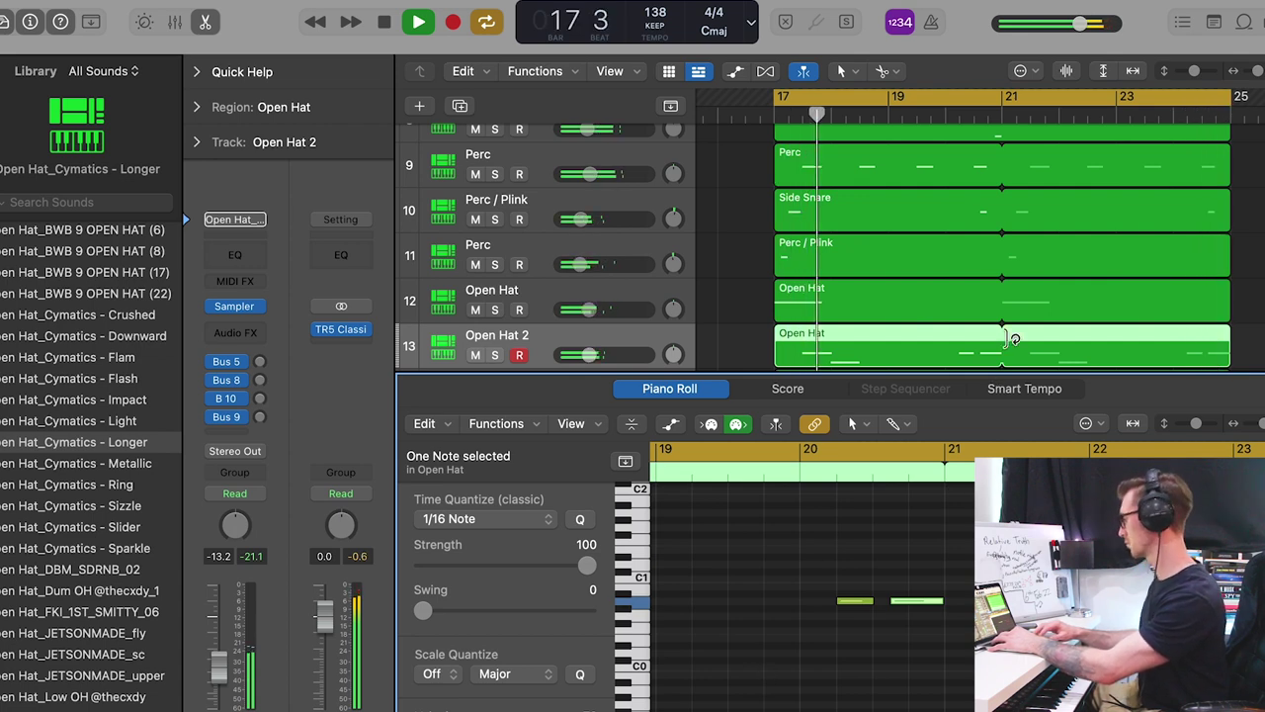
Check the 808 Long notes between bars 20 and 21 in the note editor and close it.
scroll(1008, 326, up, 3)
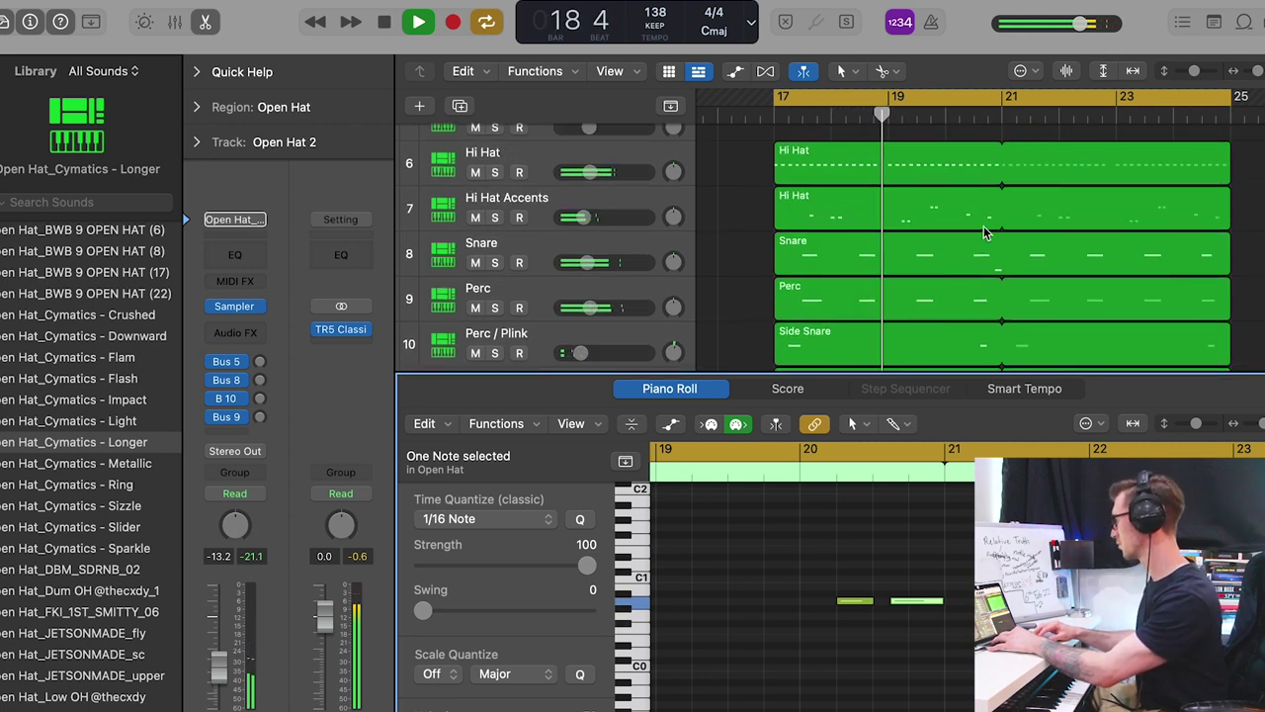
scroll(979, 217, up, 5)
click(974, 242)
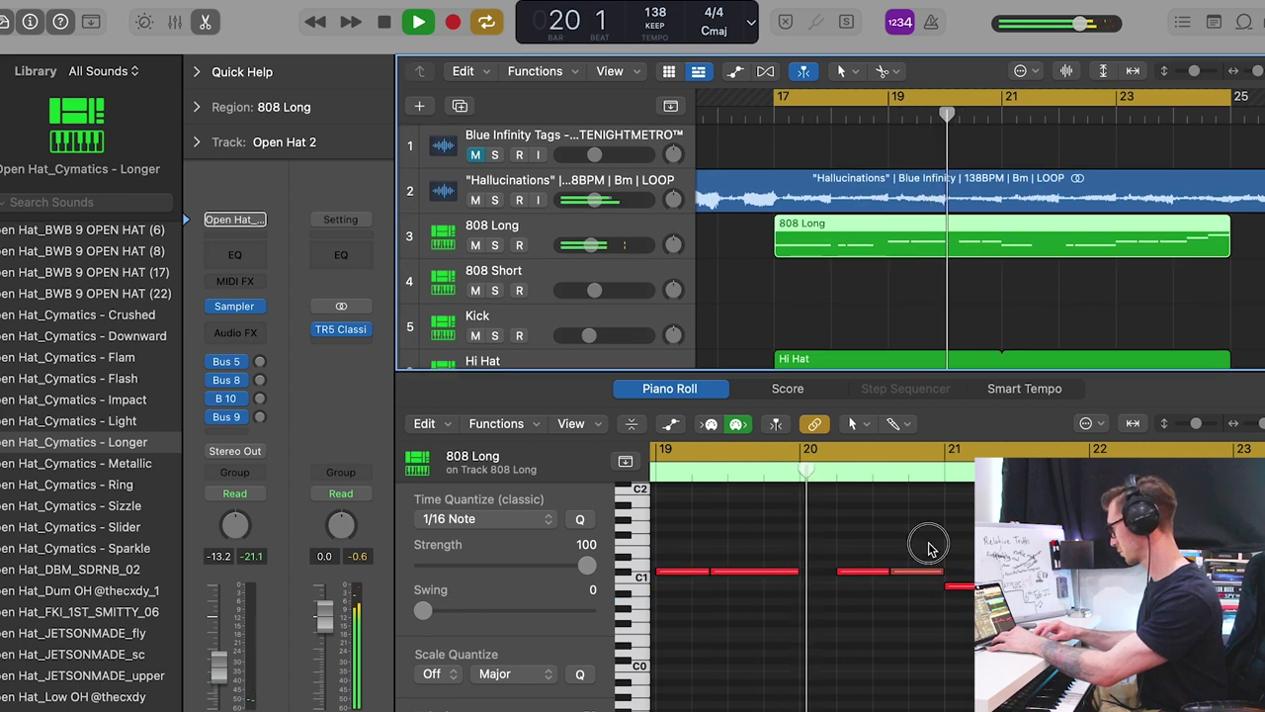
click(927, 571)
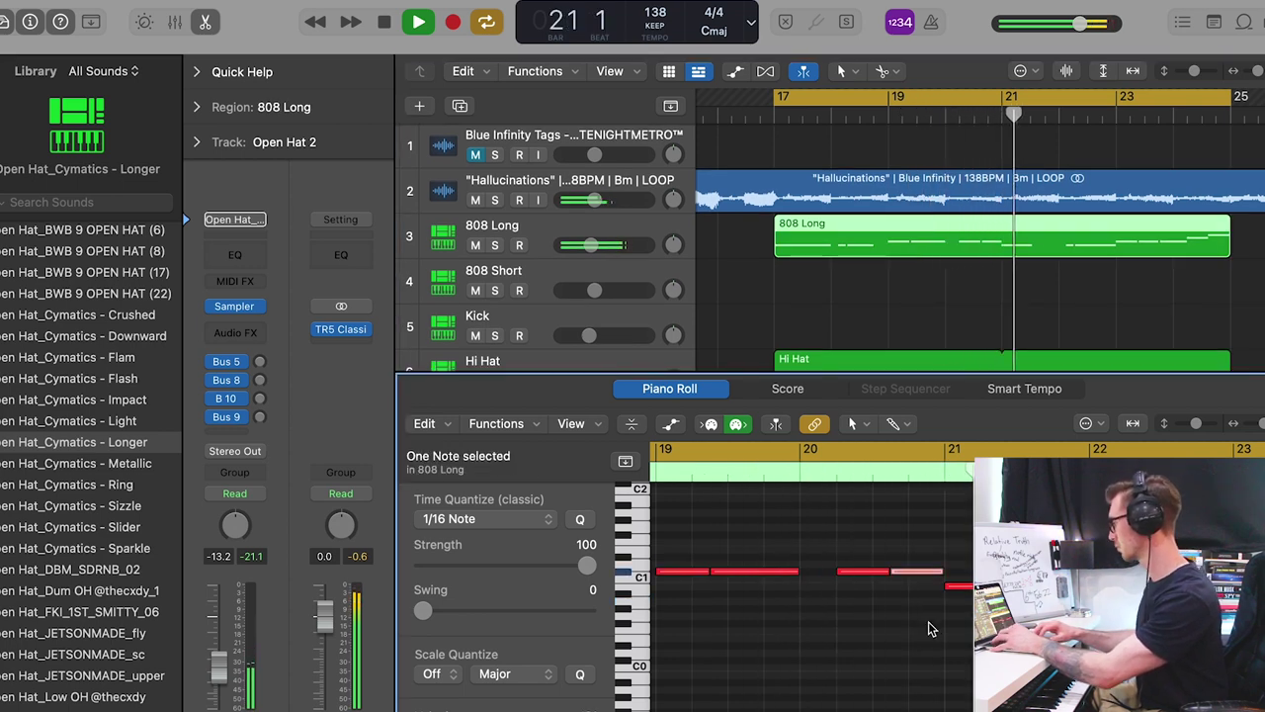
key(p)
key(super+Left)
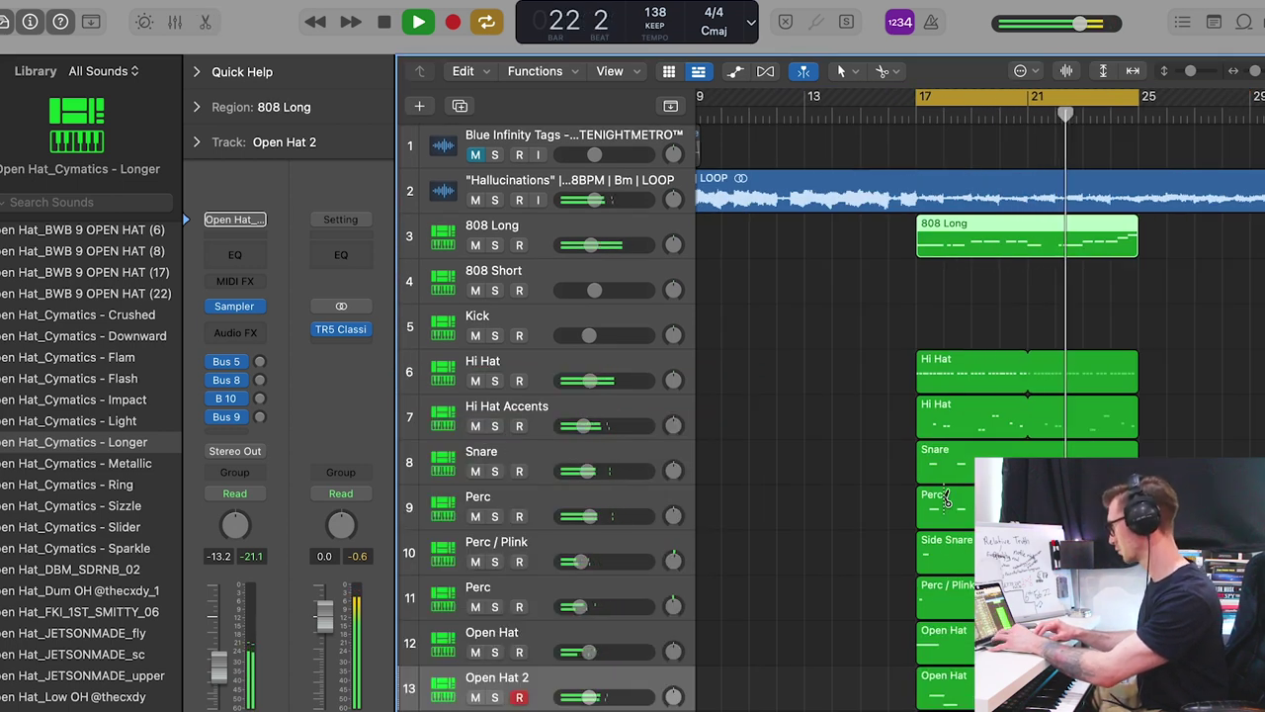
Raise the Kick track's Bus 20 send and turn off its Bus 8 and Bus 5 sends.
click(575, 387)
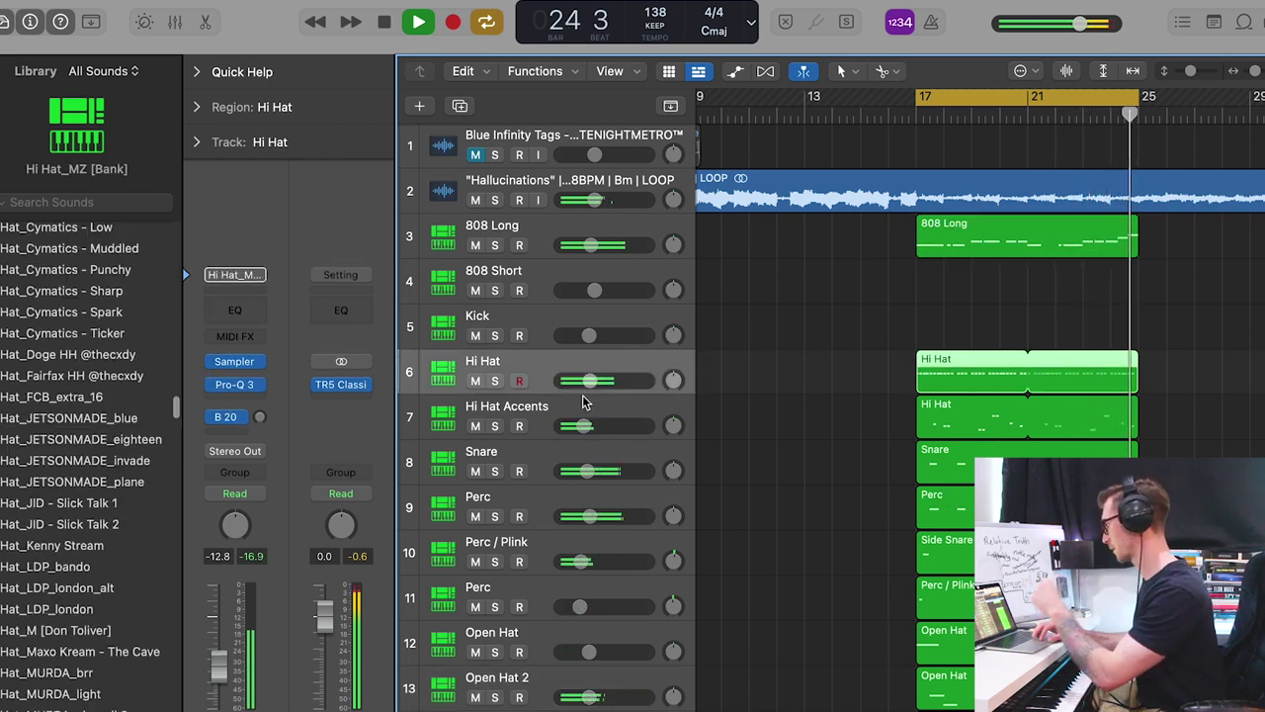
click(539, 329)
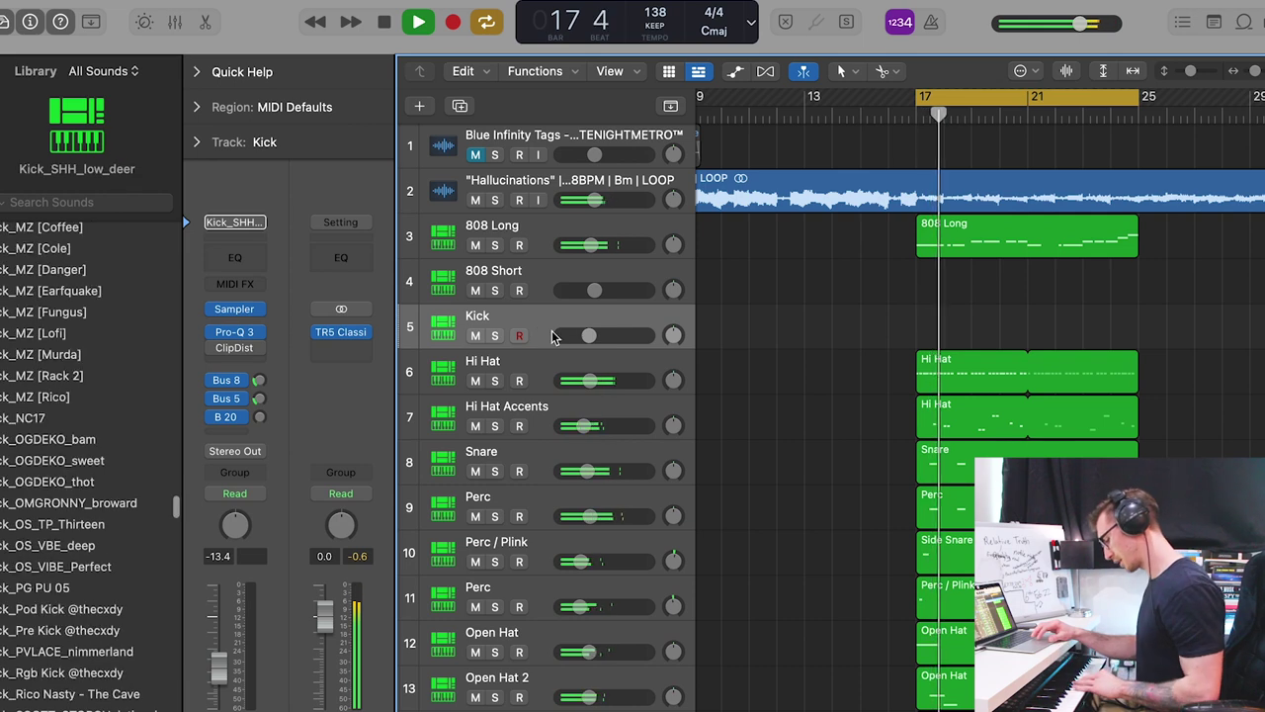
click(263, 417)
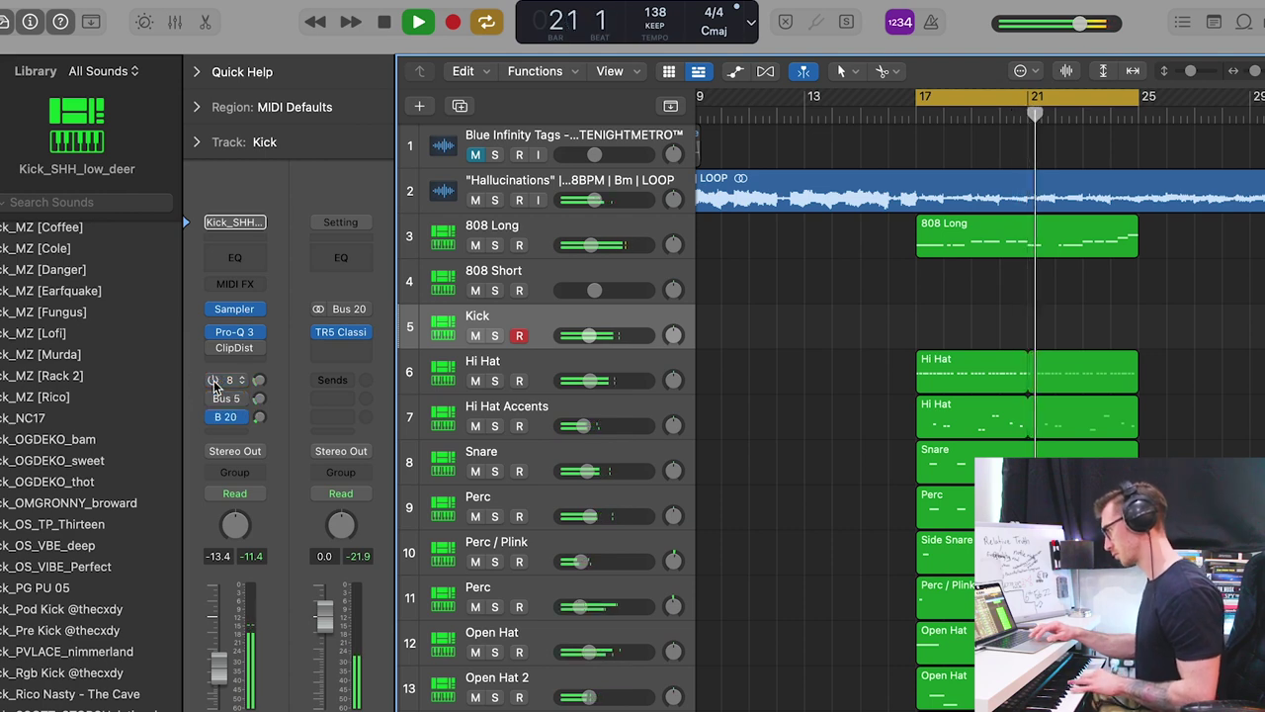
Record a kick pattern from bar 17 to bar 21 and open the new Kick region's notes.
key(r)
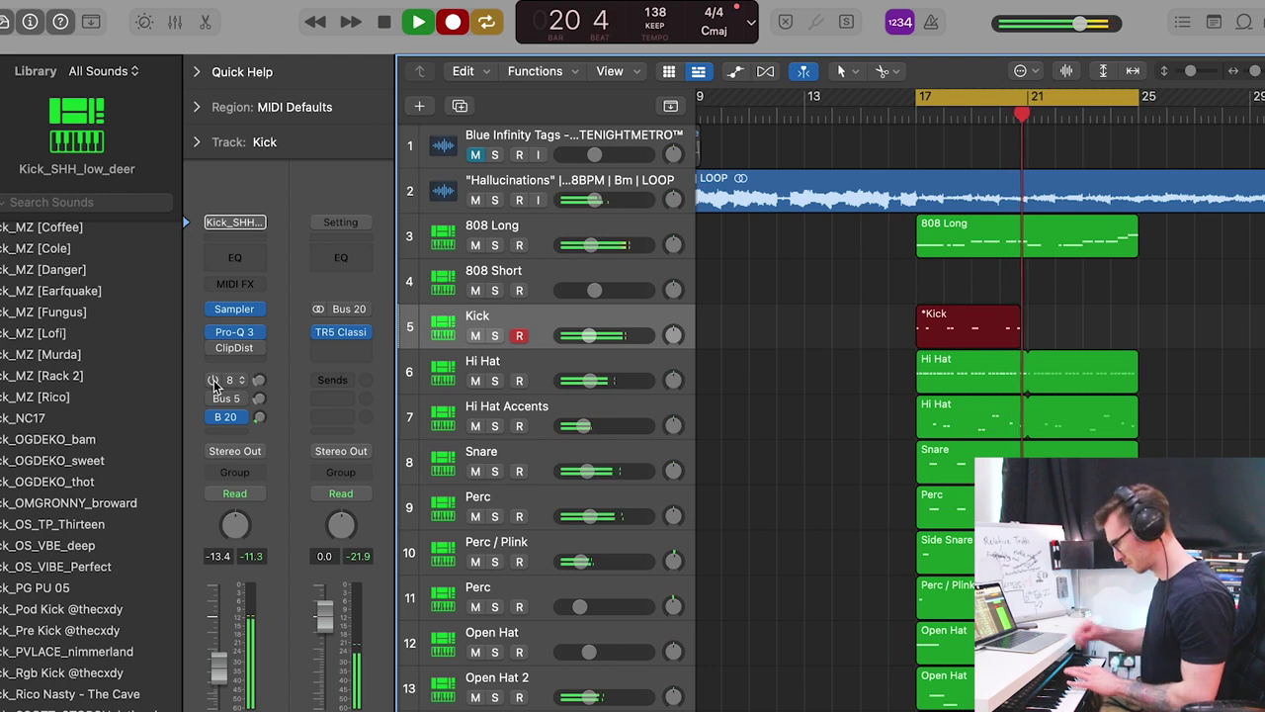
key(space)
click(867, 336)
double_click(960, 325)
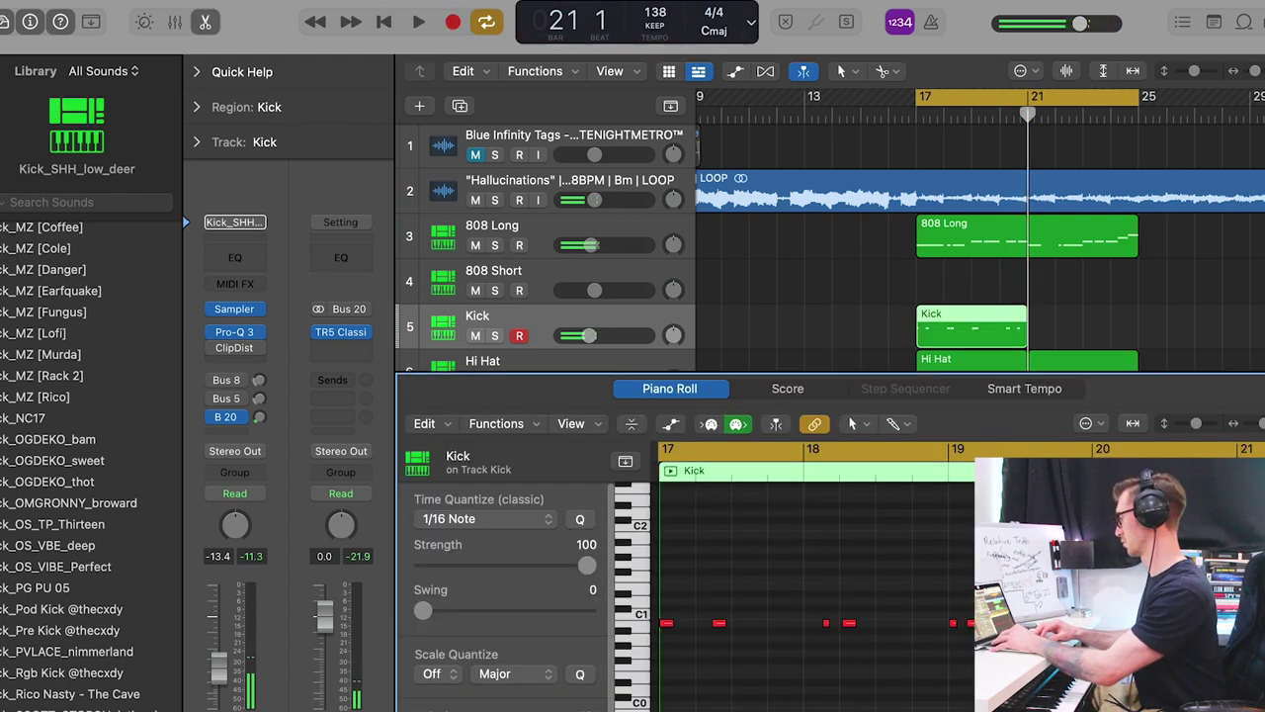
Quantize all the recorded Kick notes to 1/16 and shorten them together.
key(super+a)
key(space)
click(898, 660)
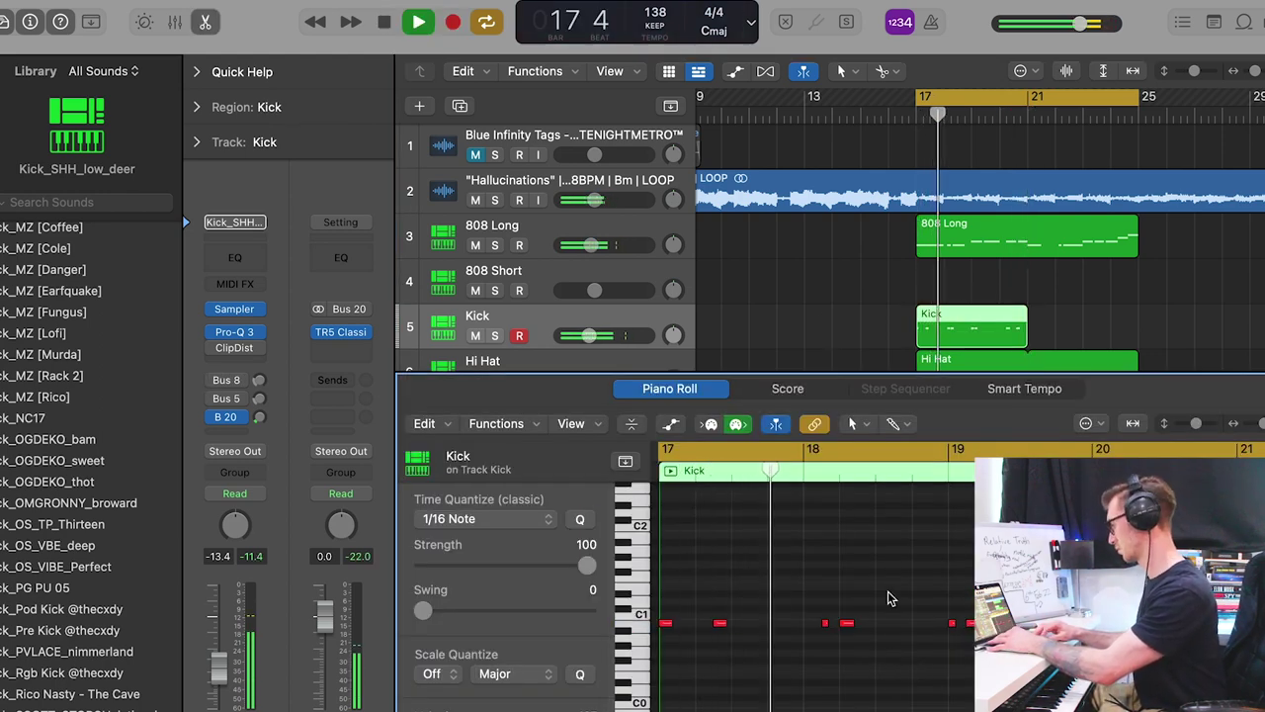
key(space)
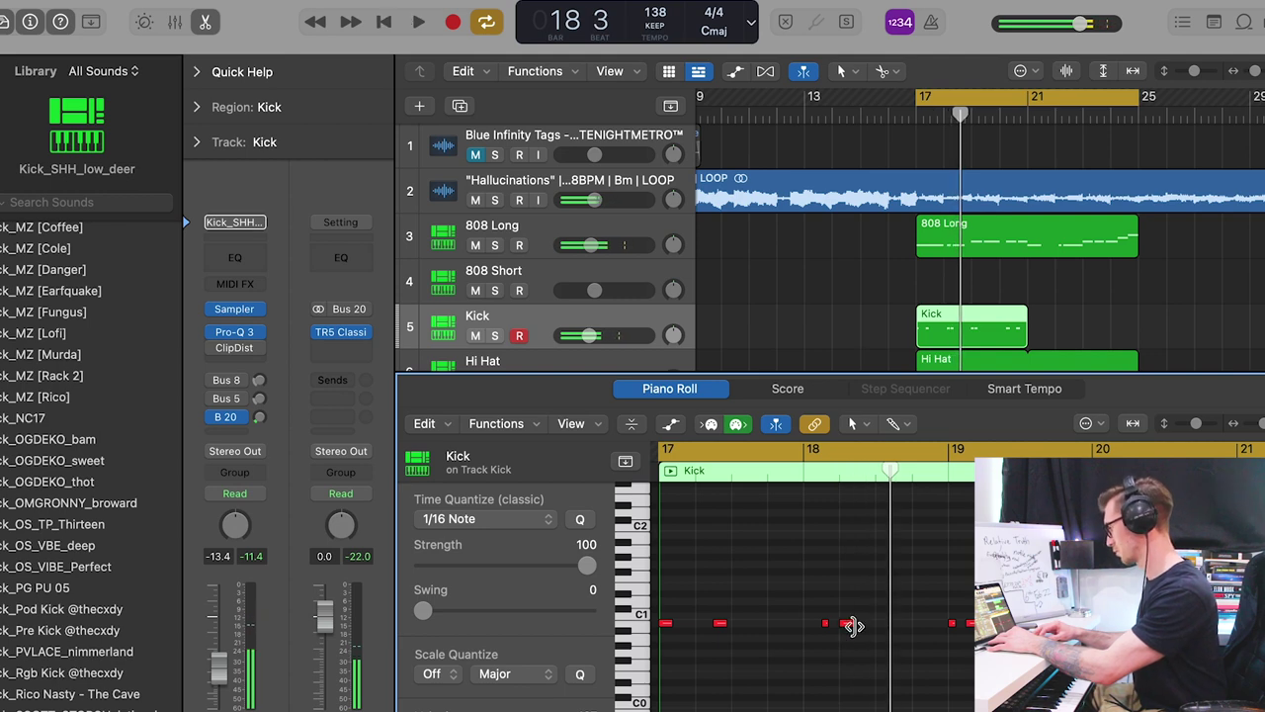
drag(847, 624, 777, 623)
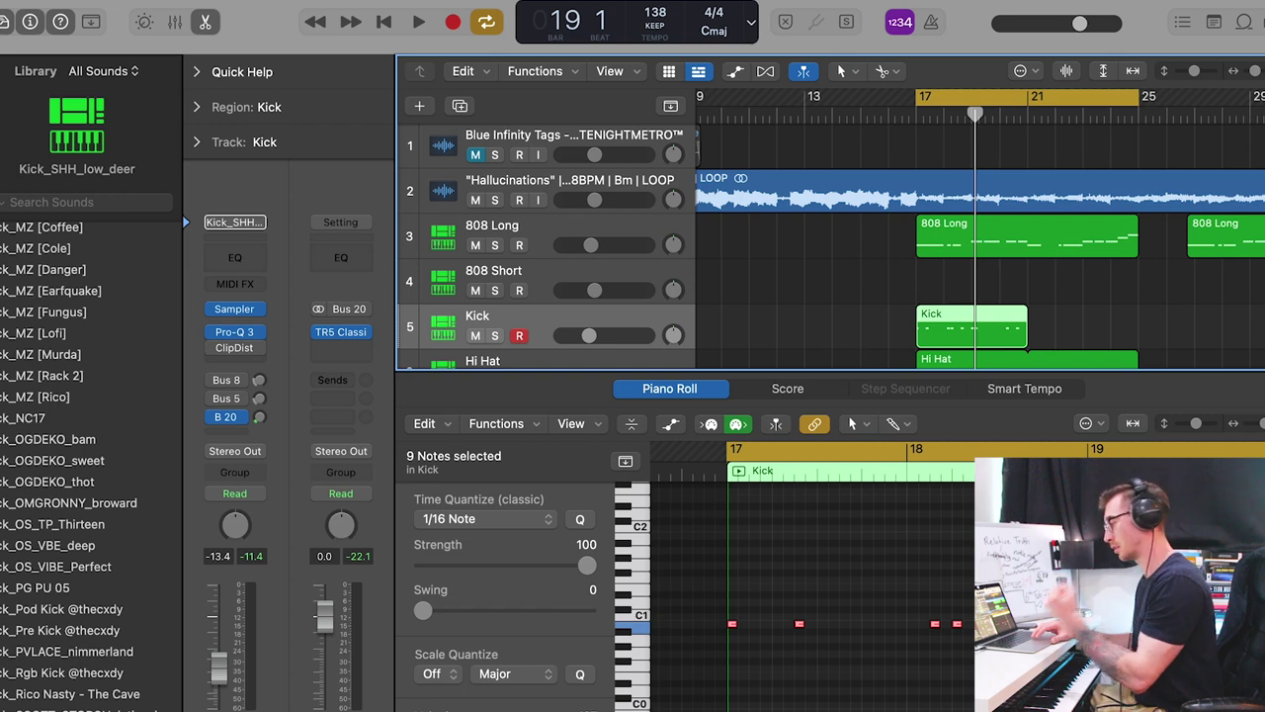
Play the soloed drums and 808, clear the solo on all tracks, and stop playback with the 808 Long track selected.
key(space)
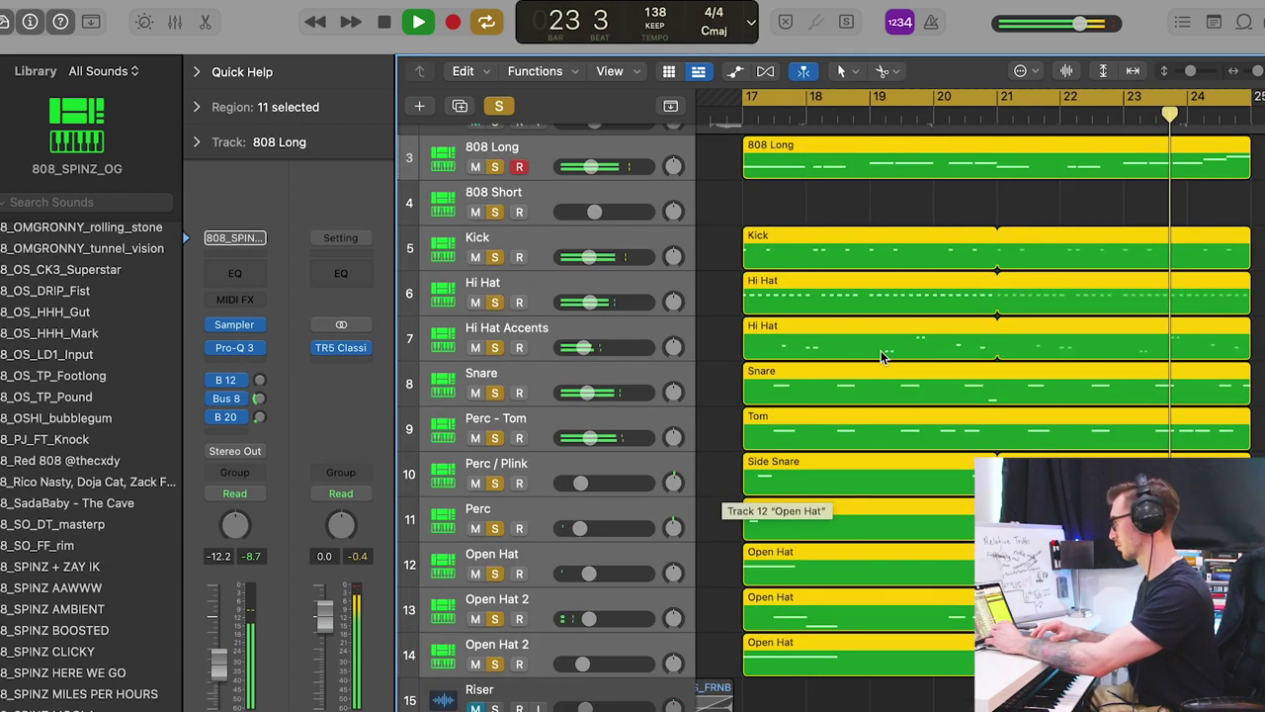
click(497, 108)
key(space)
click(548, 153)
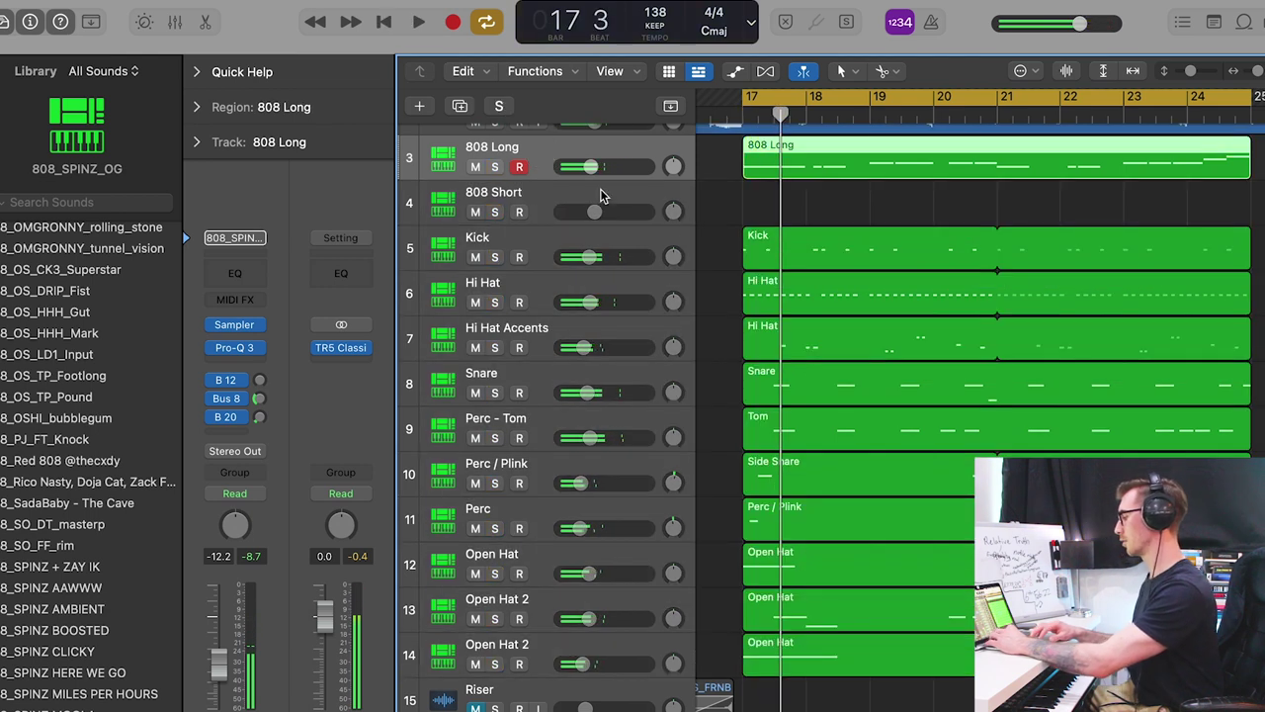
Open the 808 Long region's notes, select them all and transpose them up four octaves.
scroll(858, 339, up, 2)
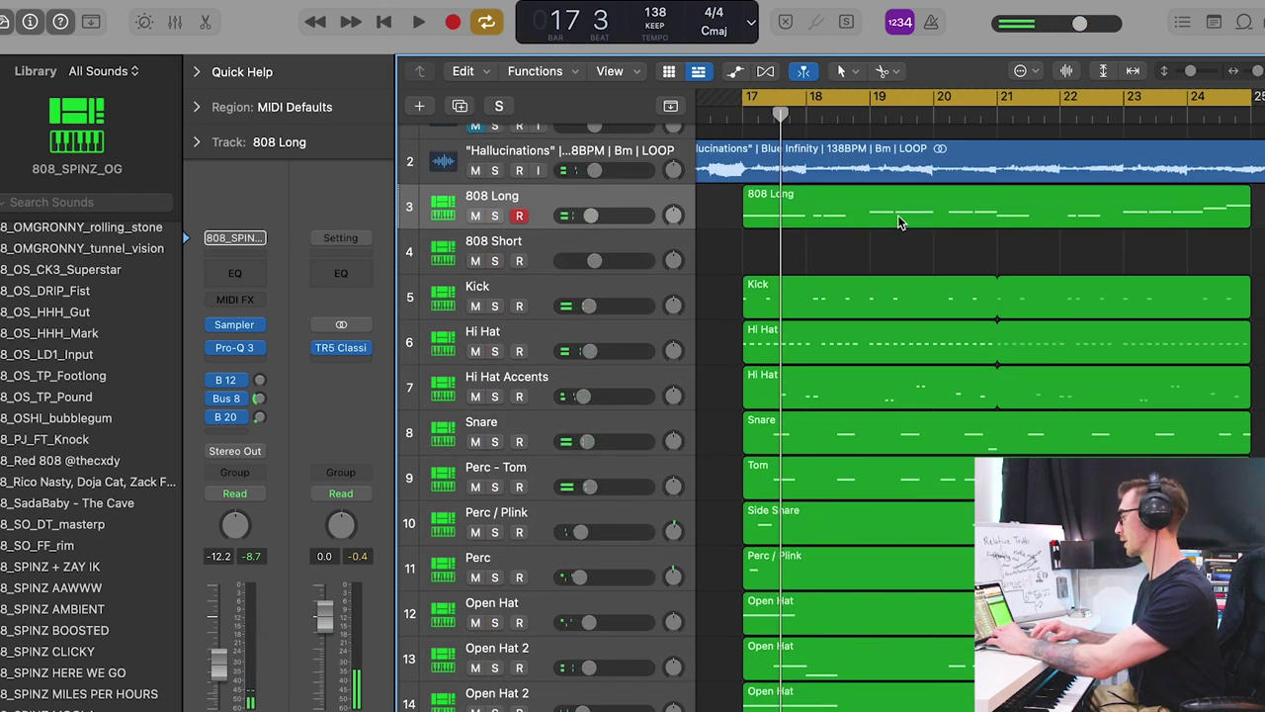
double_click(897, 217)
click(855, 571)
key(super+Left)
key(super+Left)
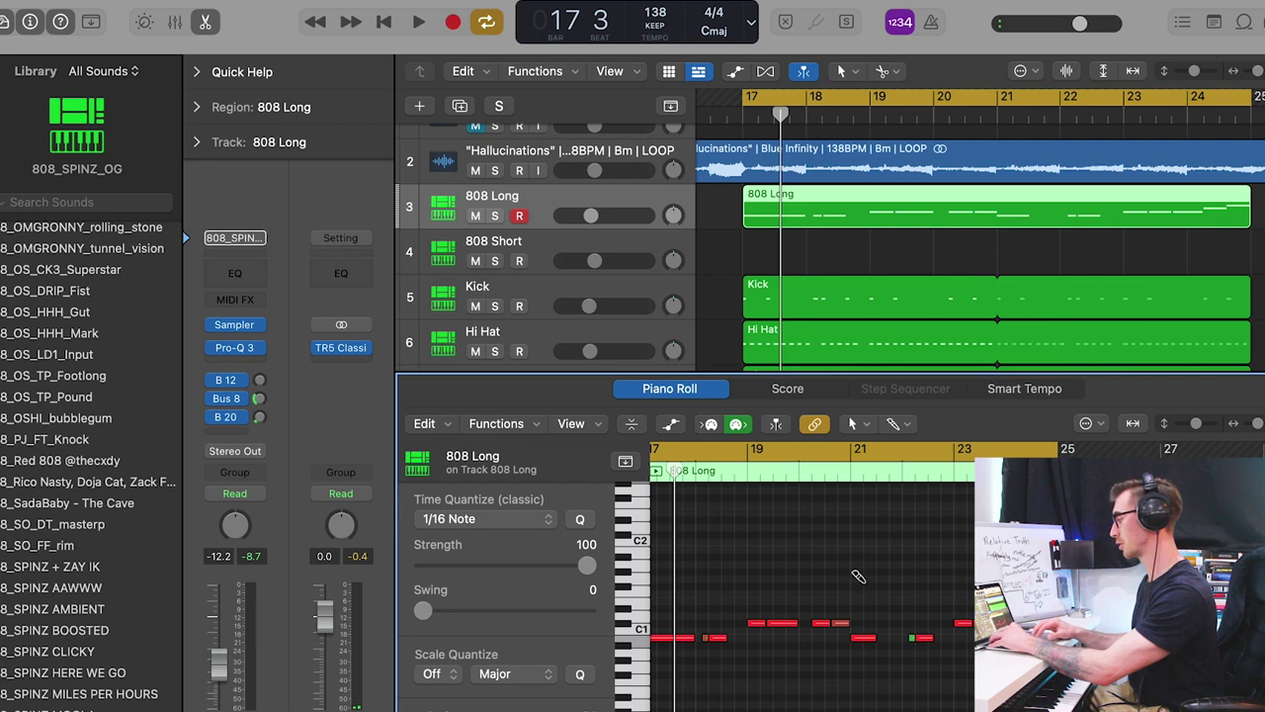
key(super+a)
scroll(856, 578, left, 4)
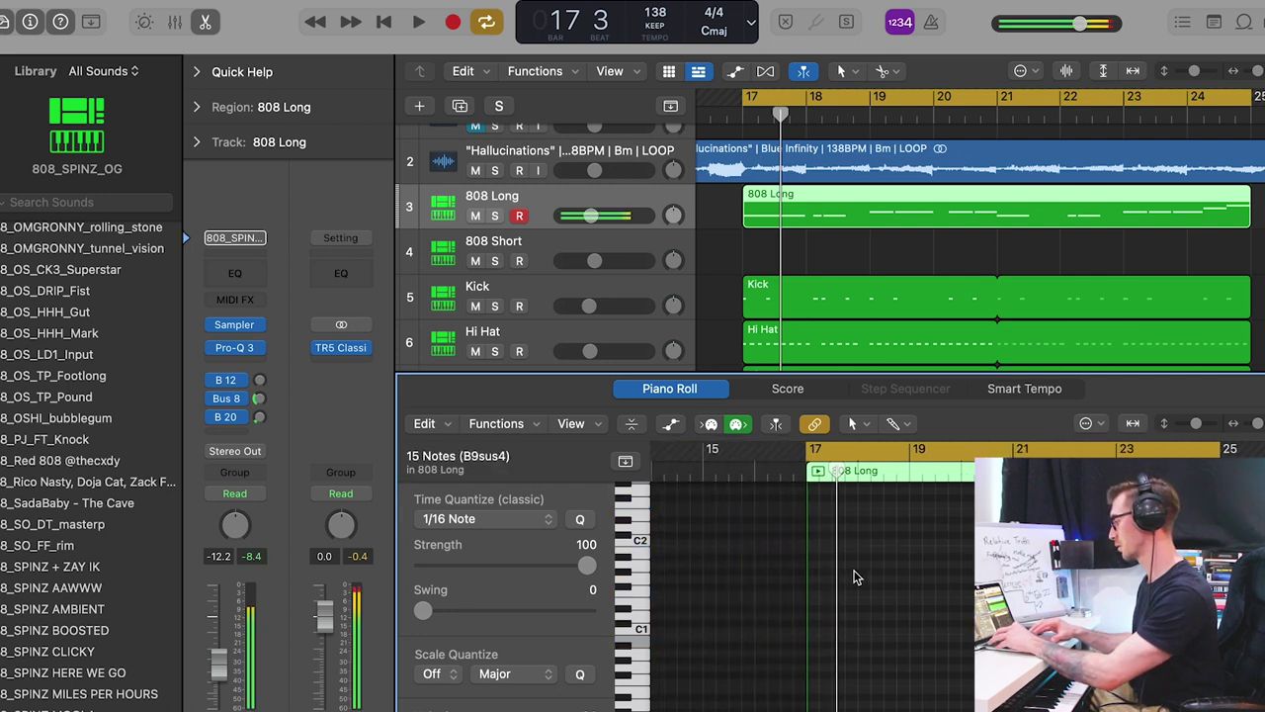
scroll(856, 577, up, 10)
scroll(854, 573, right, 2)
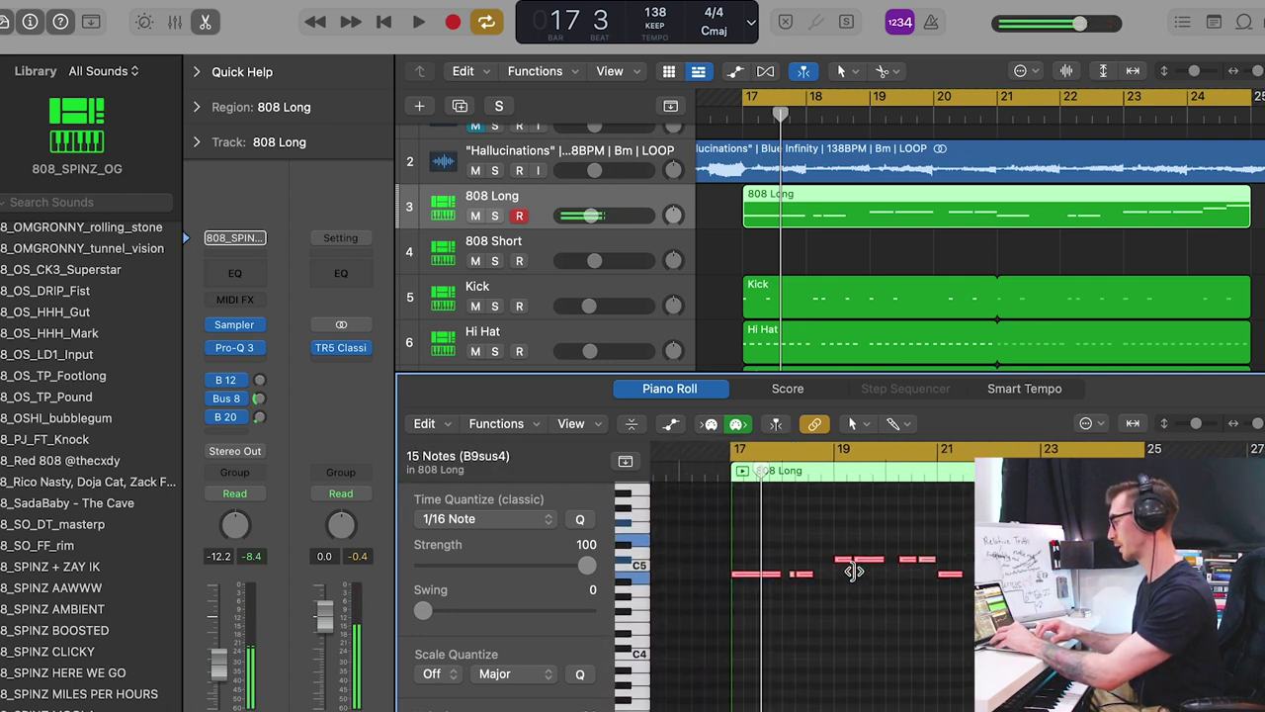
Play the 808 Long pattern, raise the last note before bar 21 by one semitone, and listen back.
key(space)
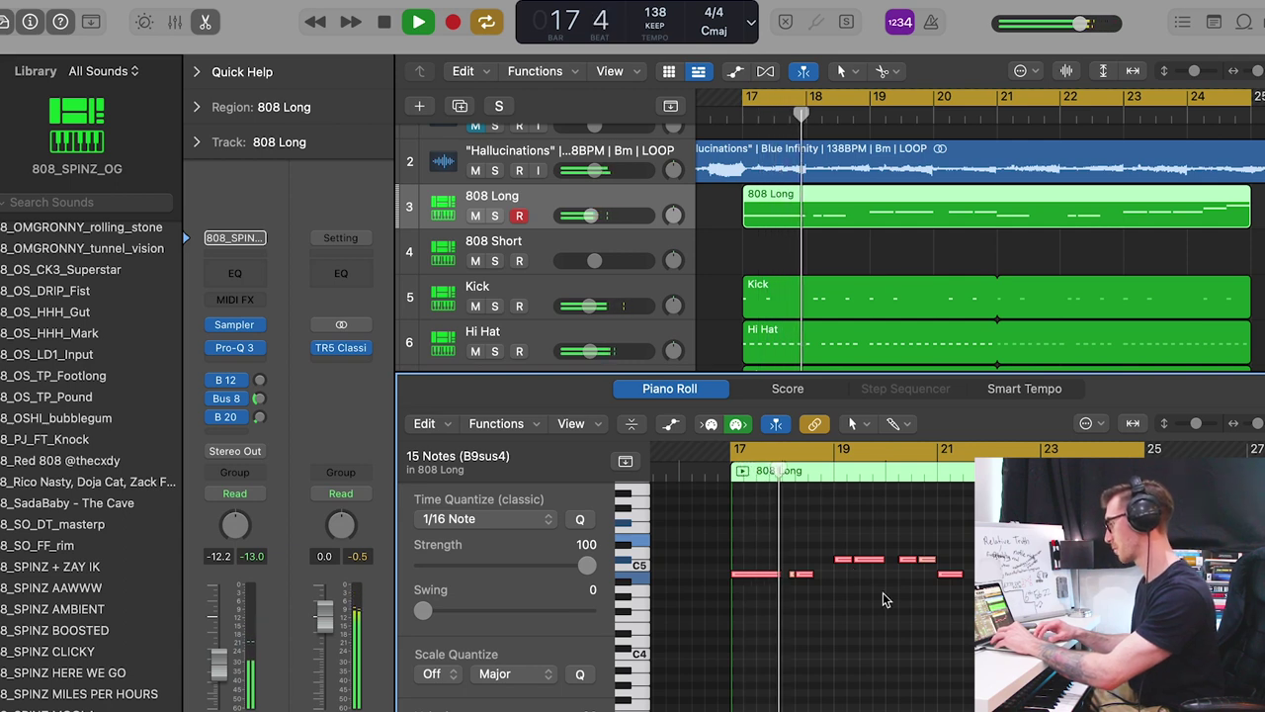
scroll(883, 593, right, 1)
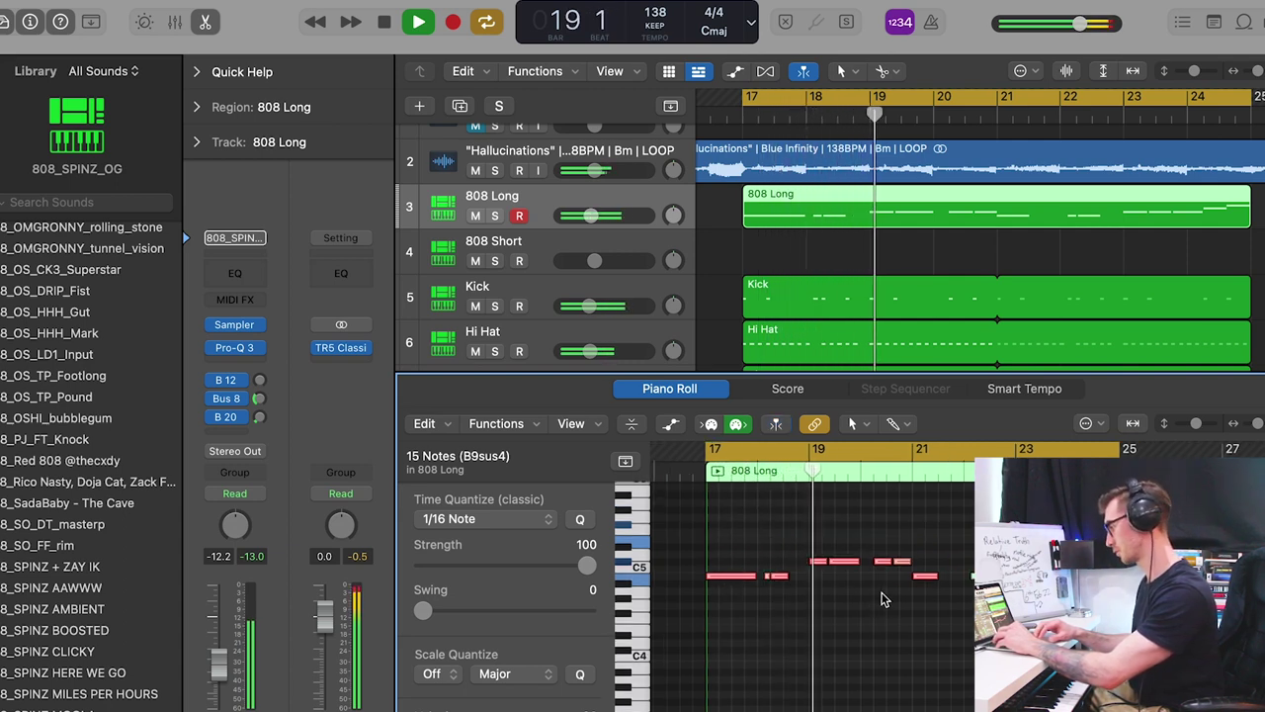
scroll(883, 597, right, 1)
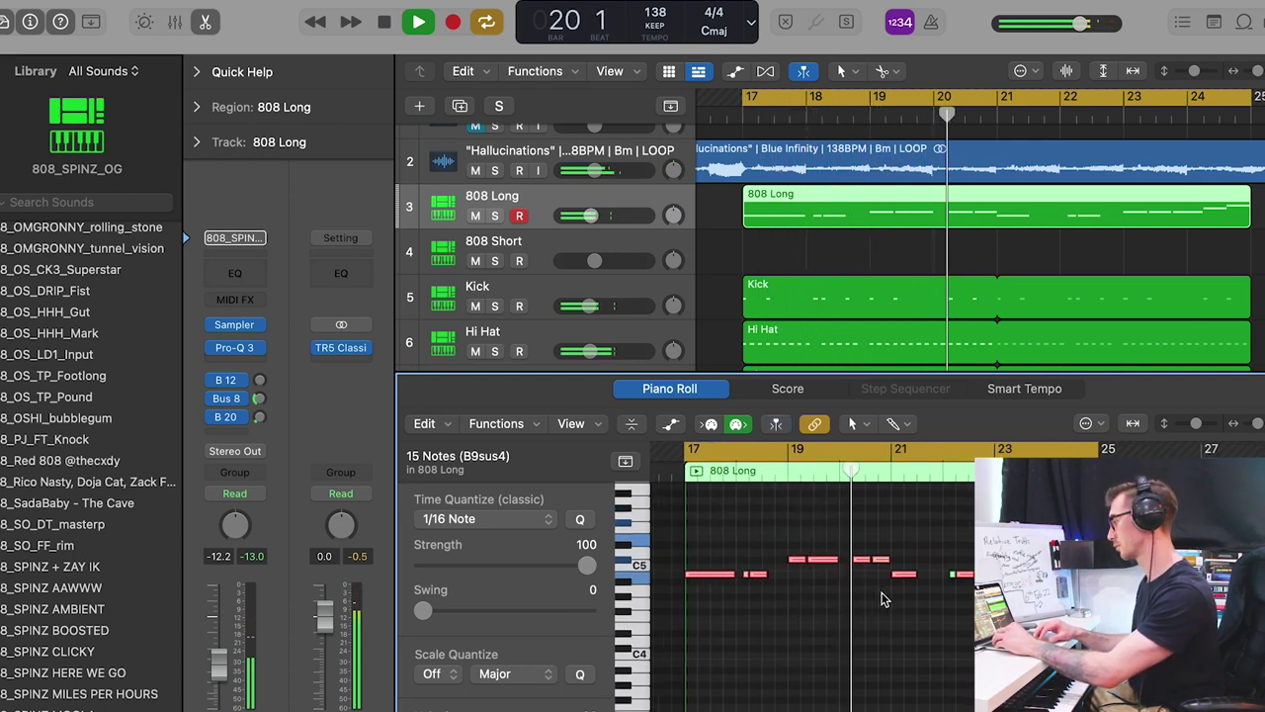
key(space)
click(883, 593)
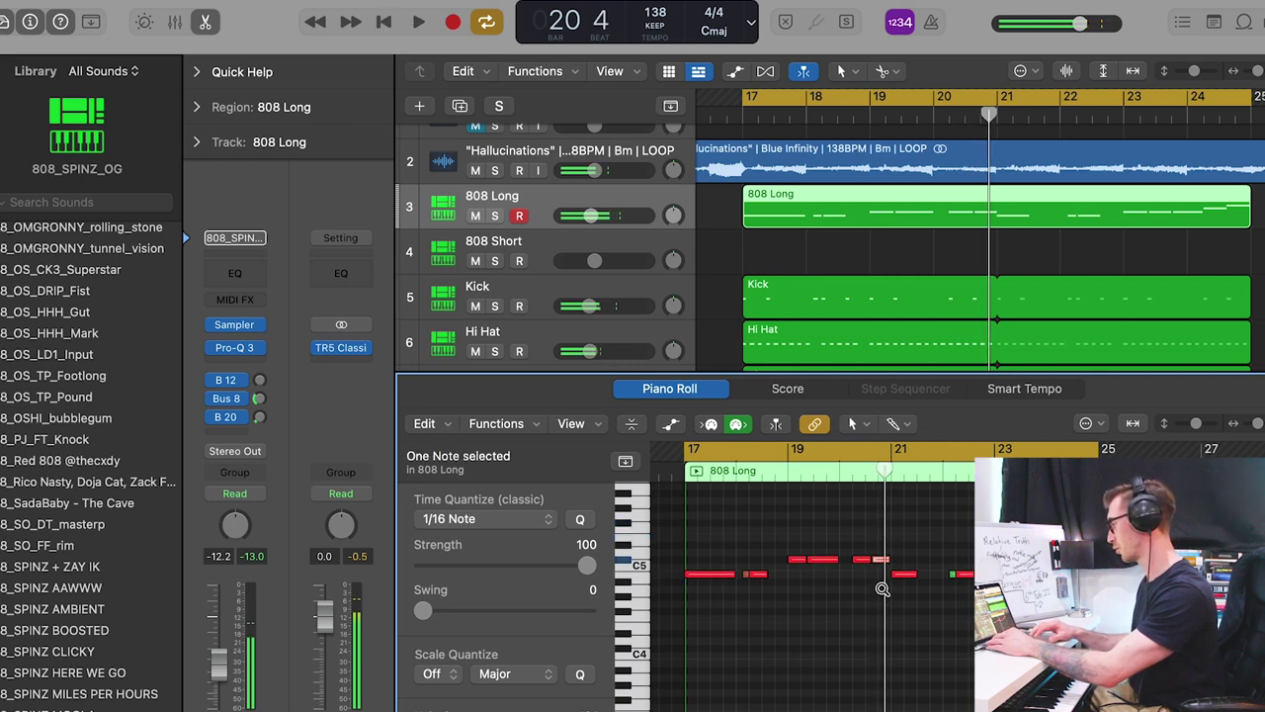
key(space)
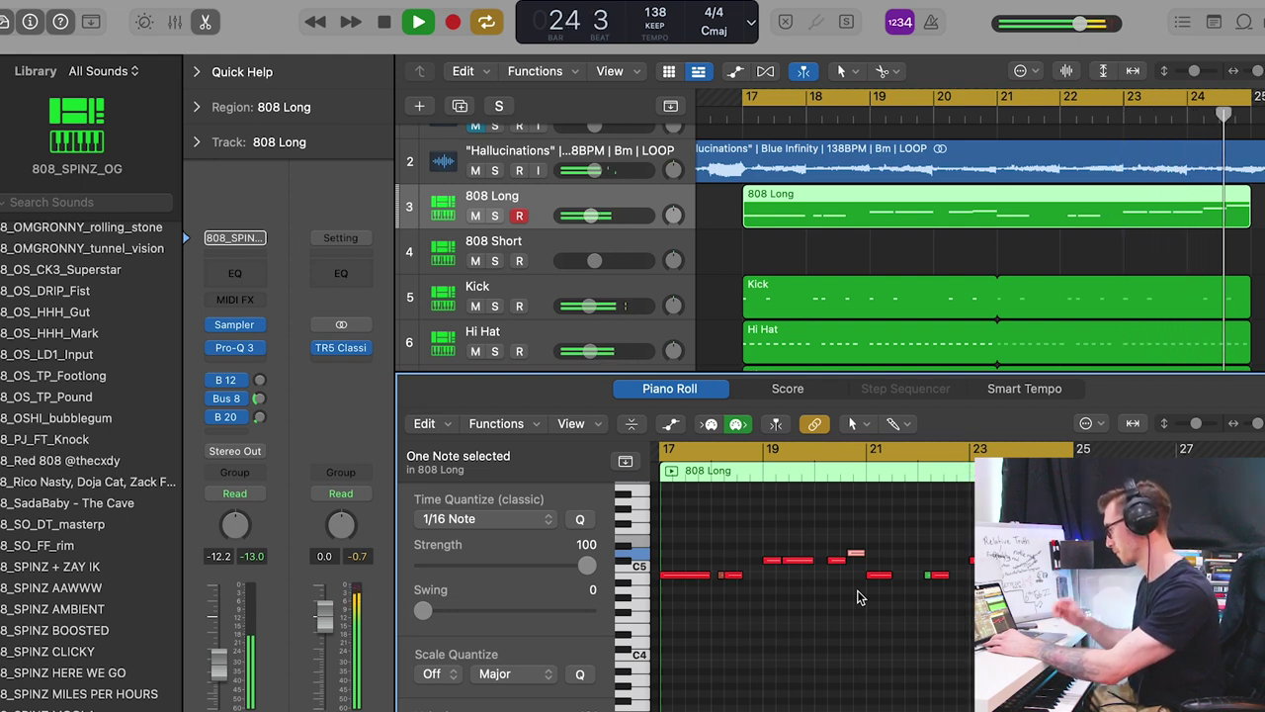
key(space)
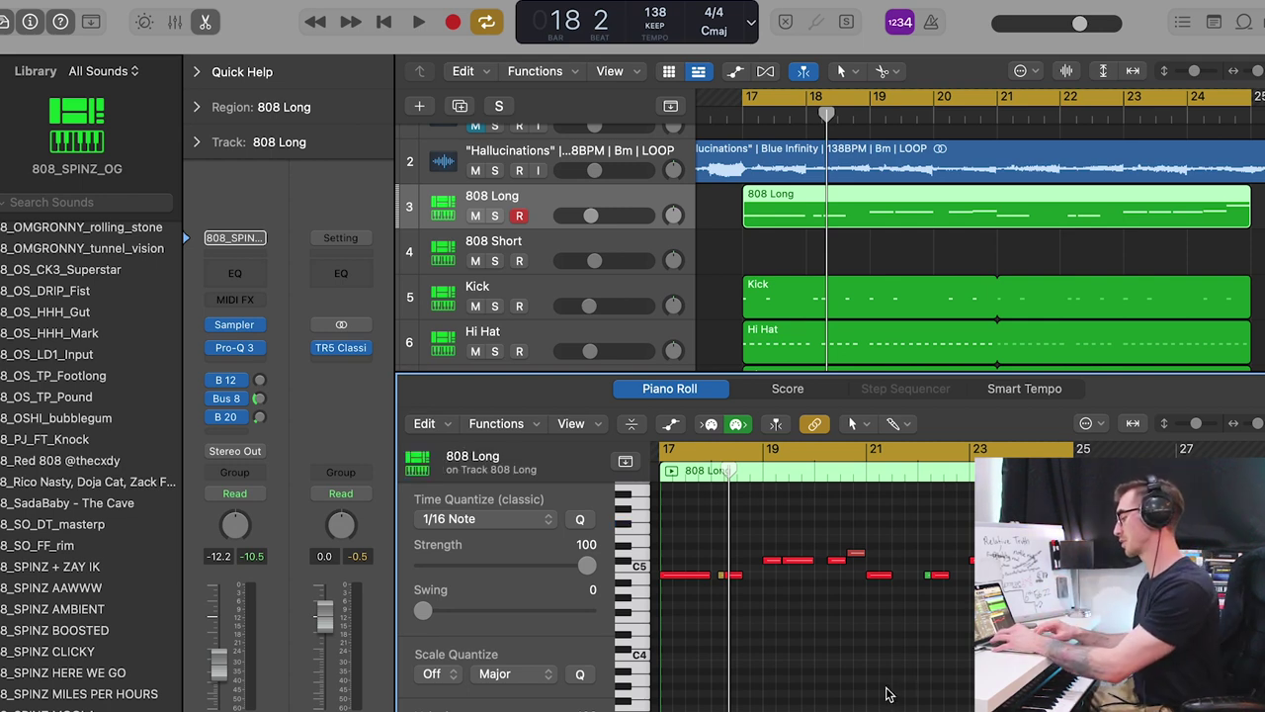
Select all the 808 Long notes, show the wider arrangement and play the beat.
key(super+a)
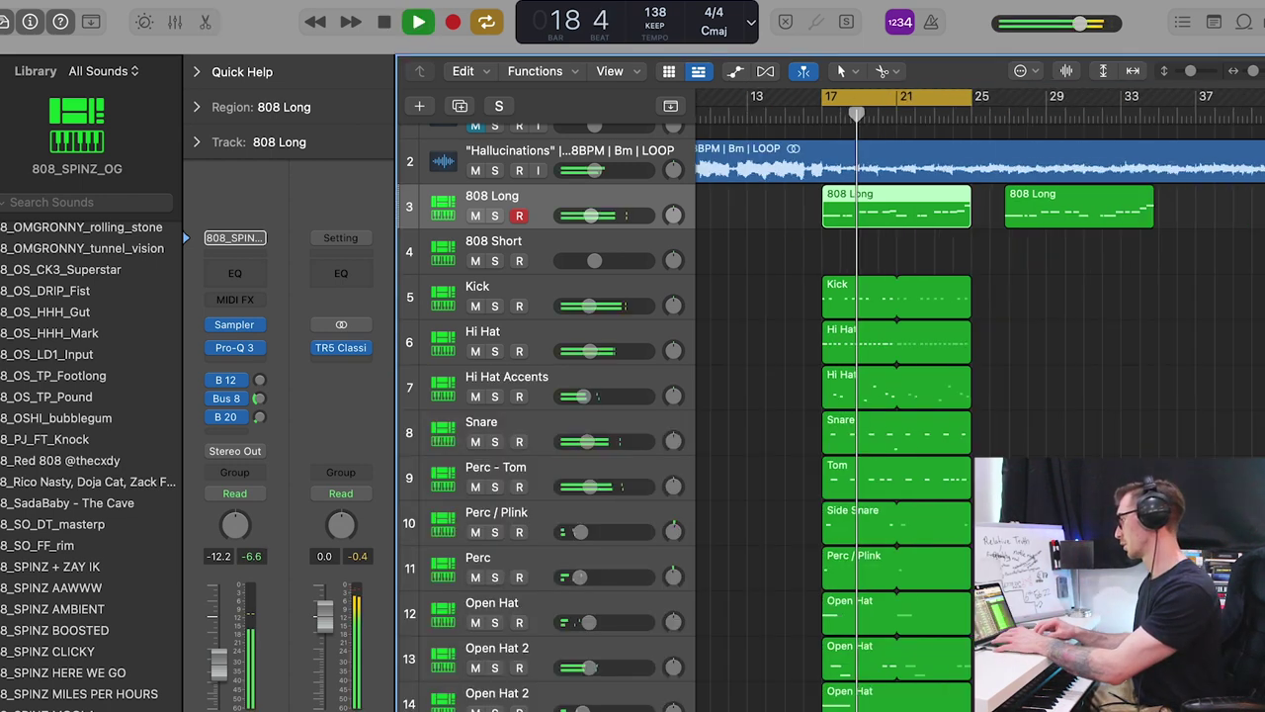
key(super+Left)
key(super+Left)
key(space)
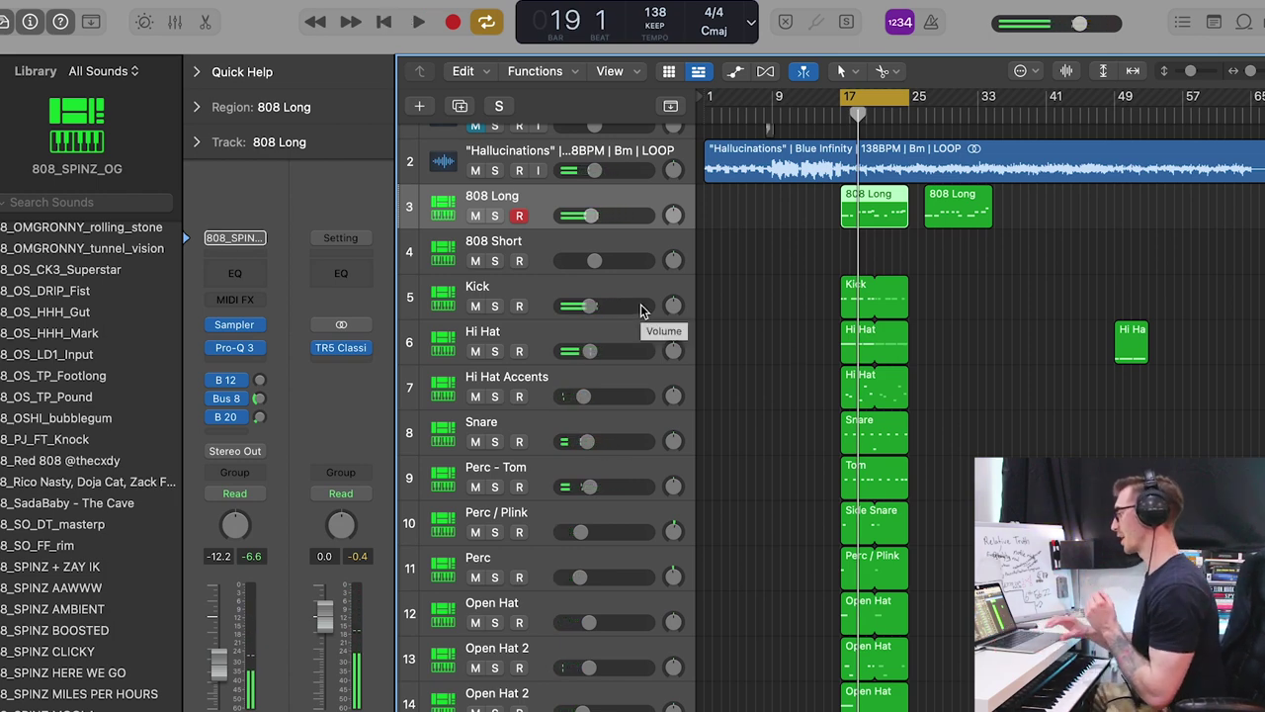
Mute the 808 Long track, select the 808 Short track and start playback.
click(477, 215)
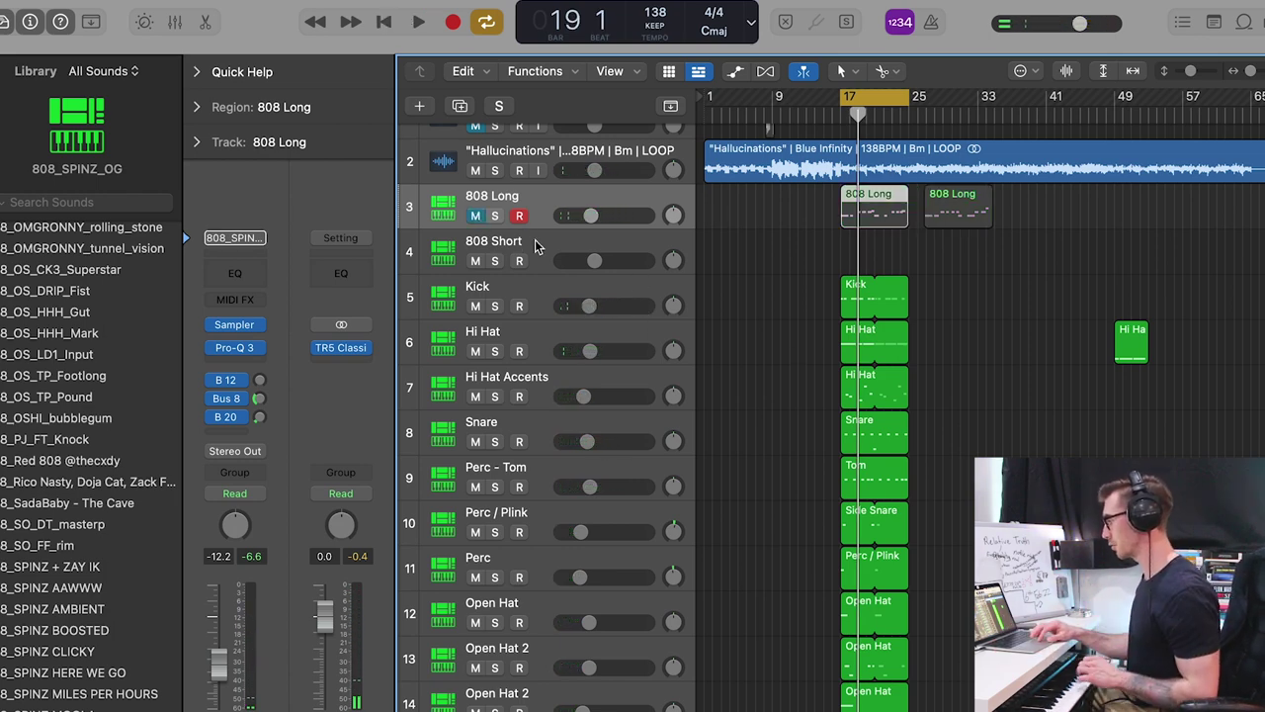
click(542, 249)
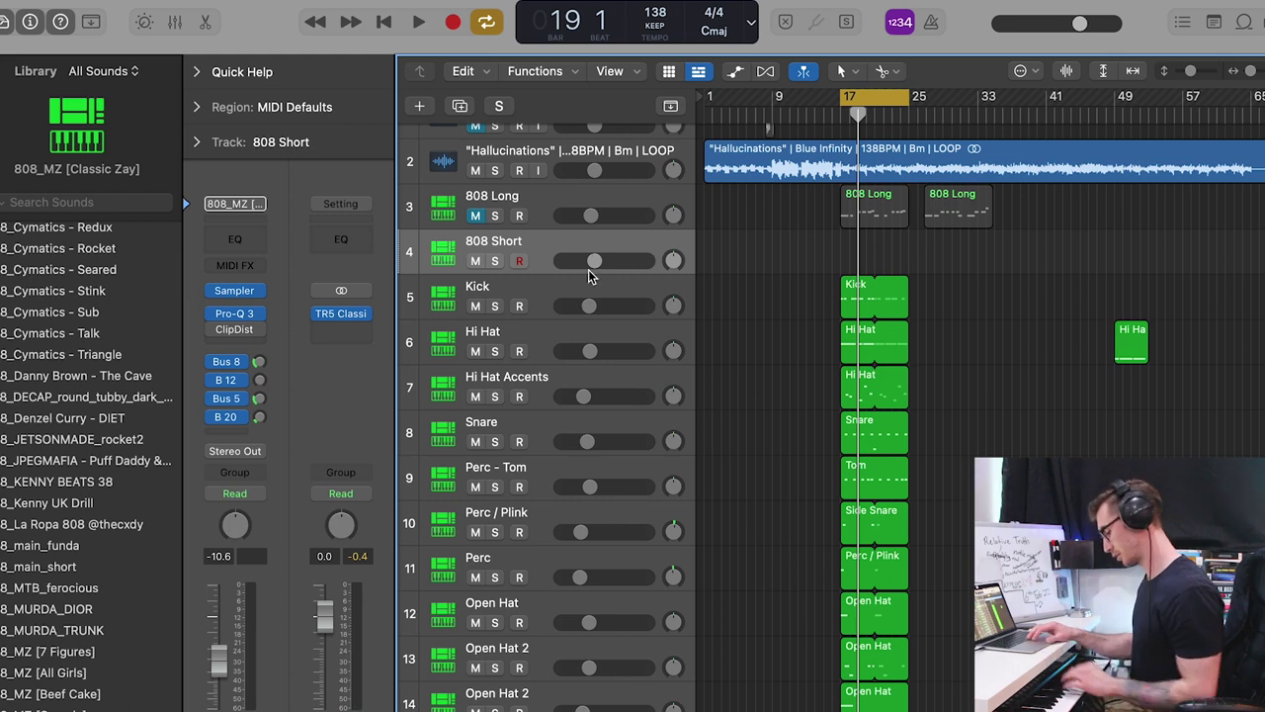
key(space)
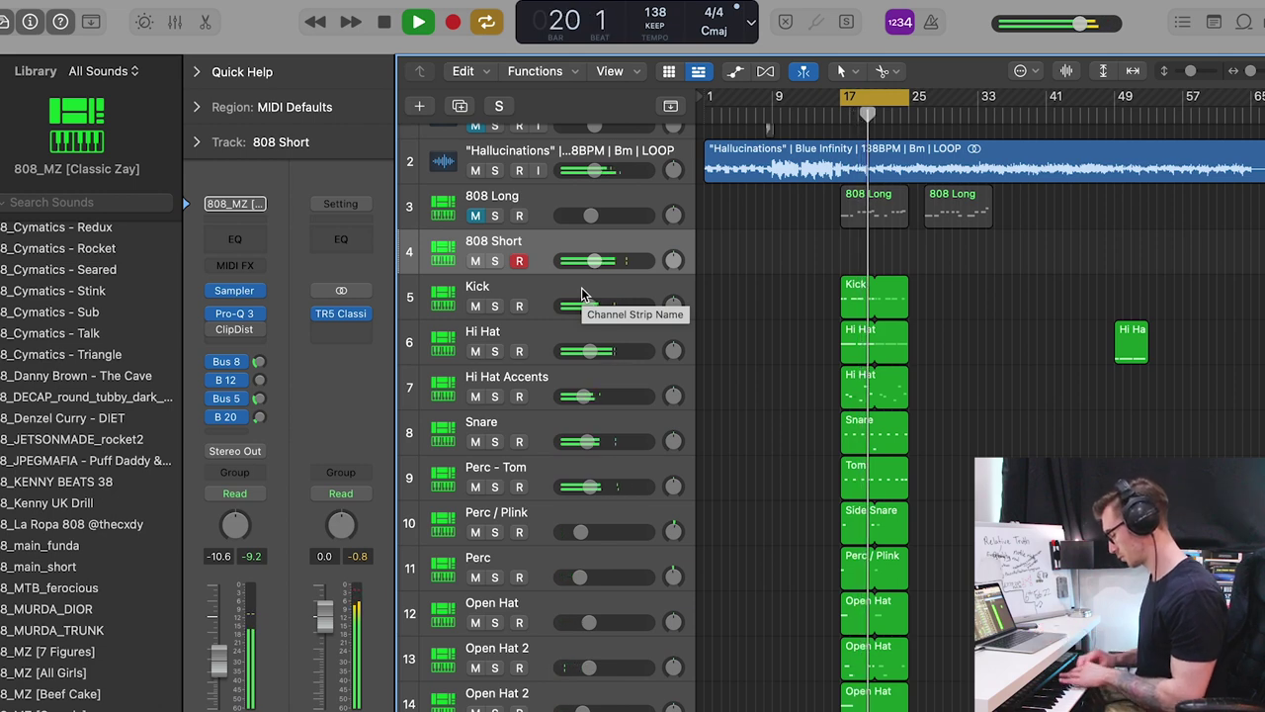
Close the 808 Short region's notes, stop playback and move the region to bar 25.
key(Left)
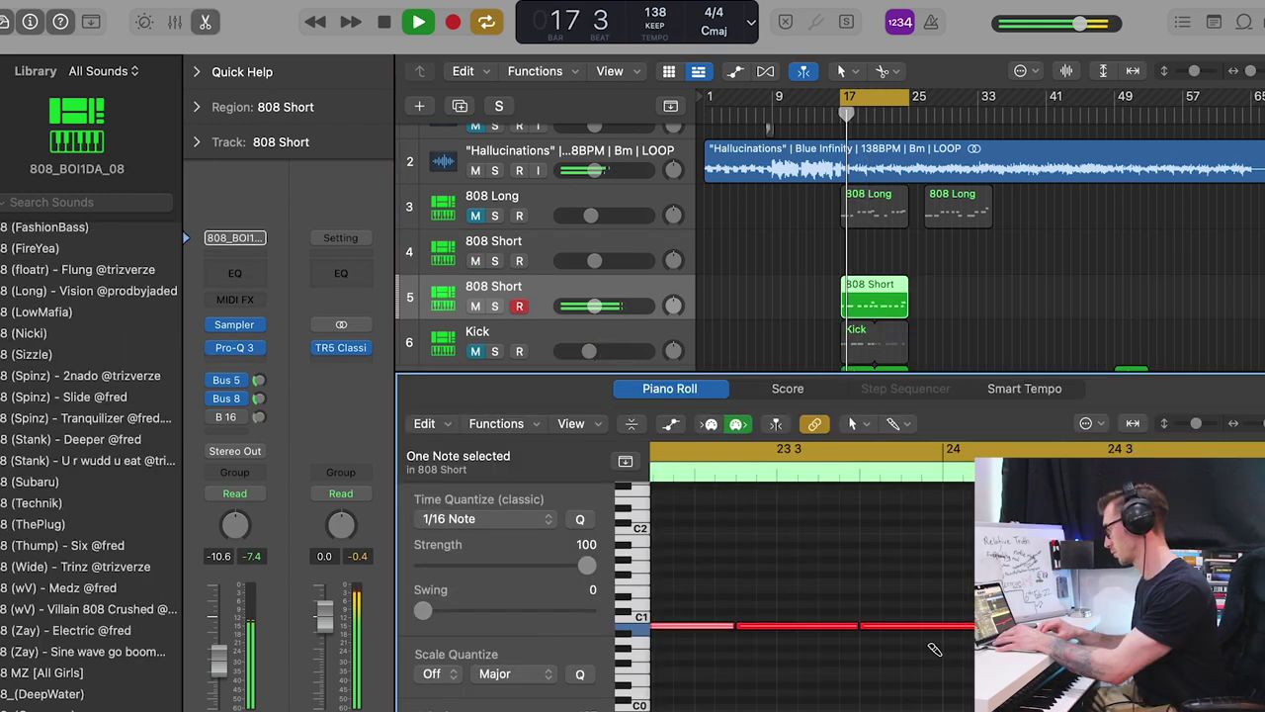
scroll(930, 644, left, 2)
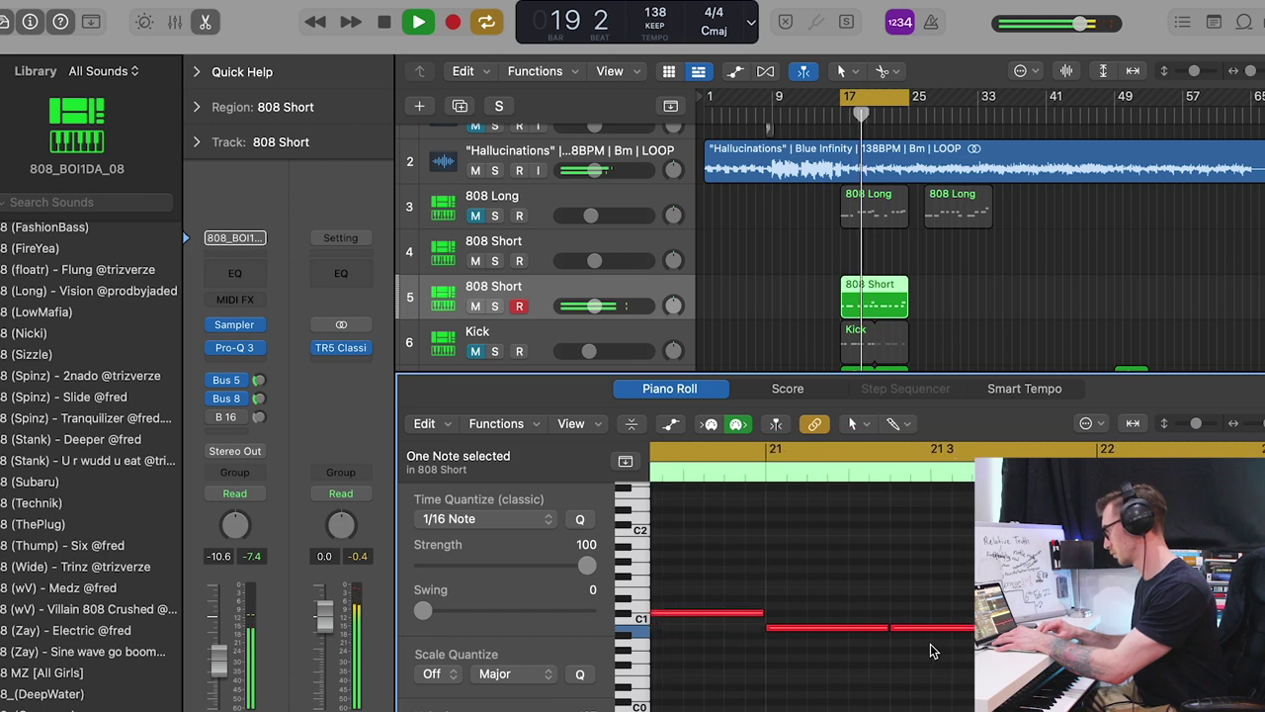
key(p)
key(space)
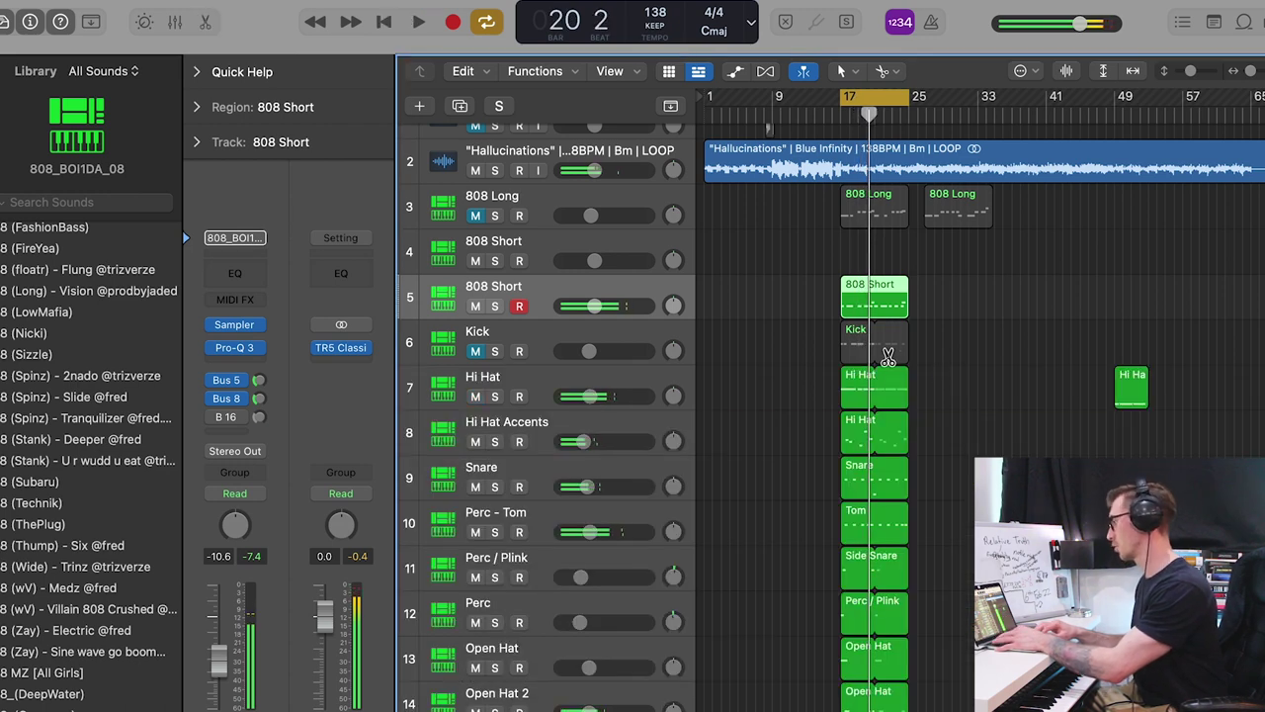
click(1045, 296)
drag(873, 301, 944, 302)
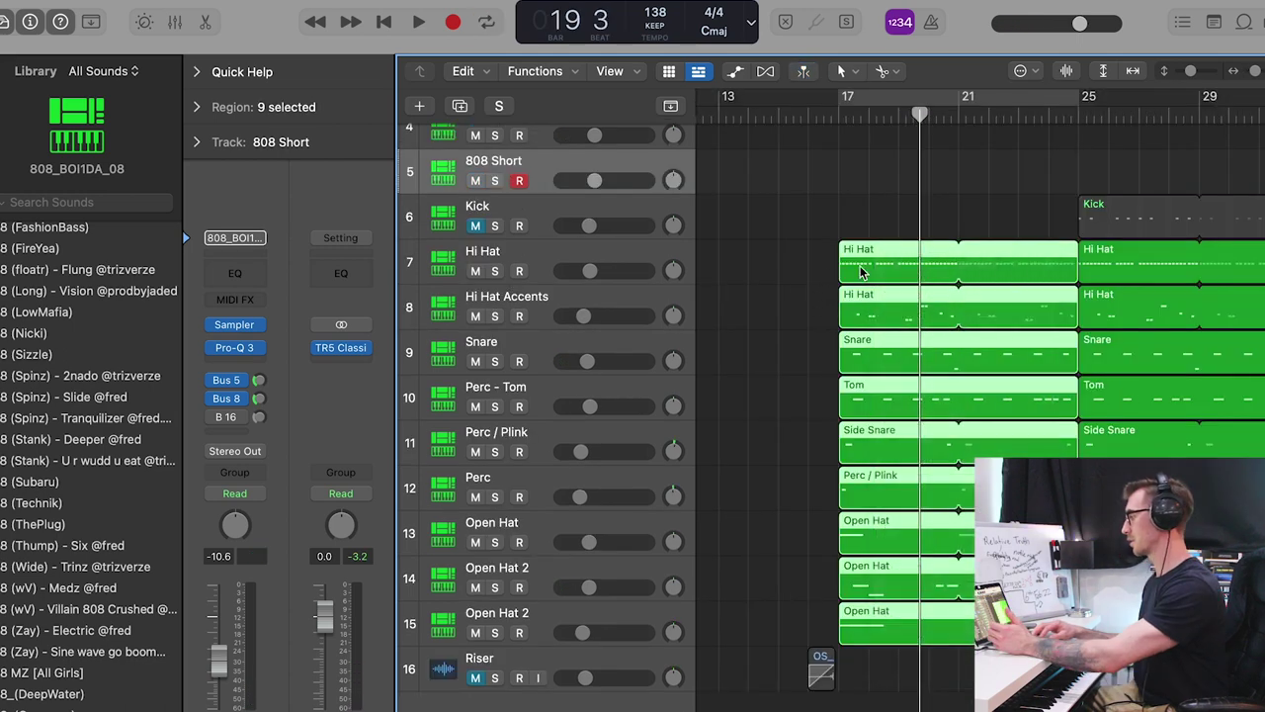
Bounce the nine selected drum regions at bars 17 to 25 in place to a new track named Drum Texture, muting the sources.
right_click(866, 267)
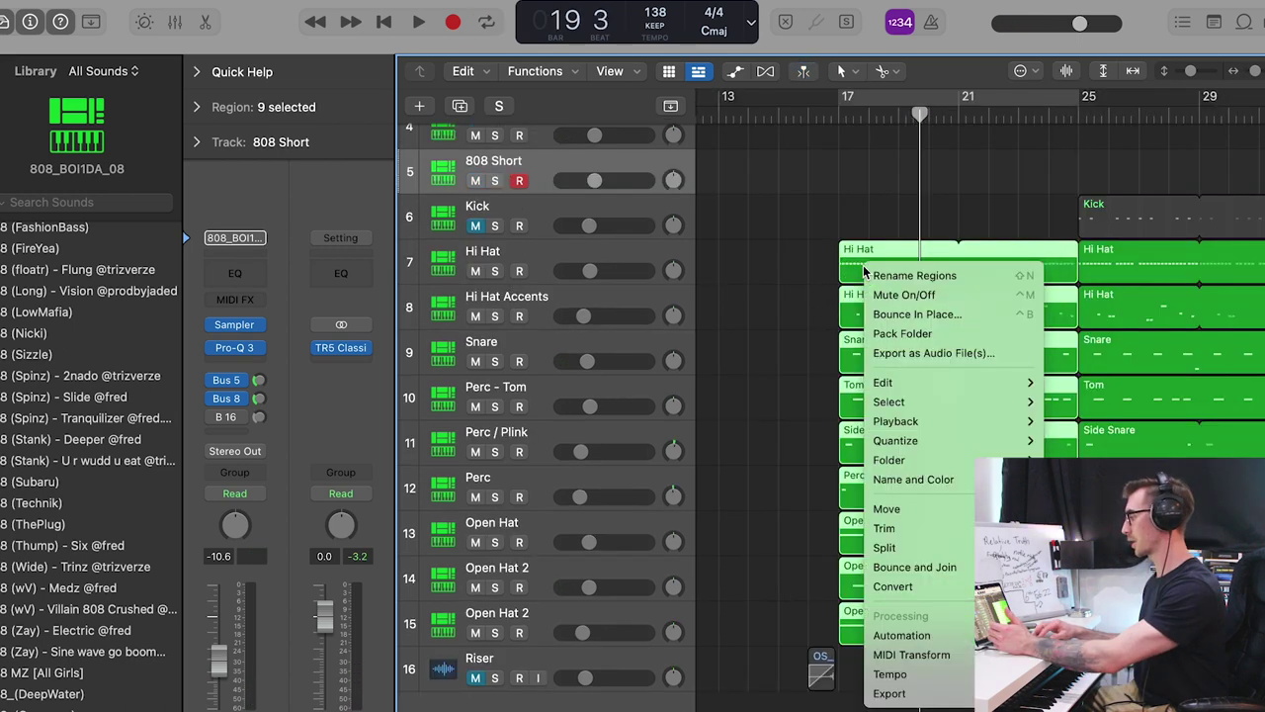
click(879, 315)
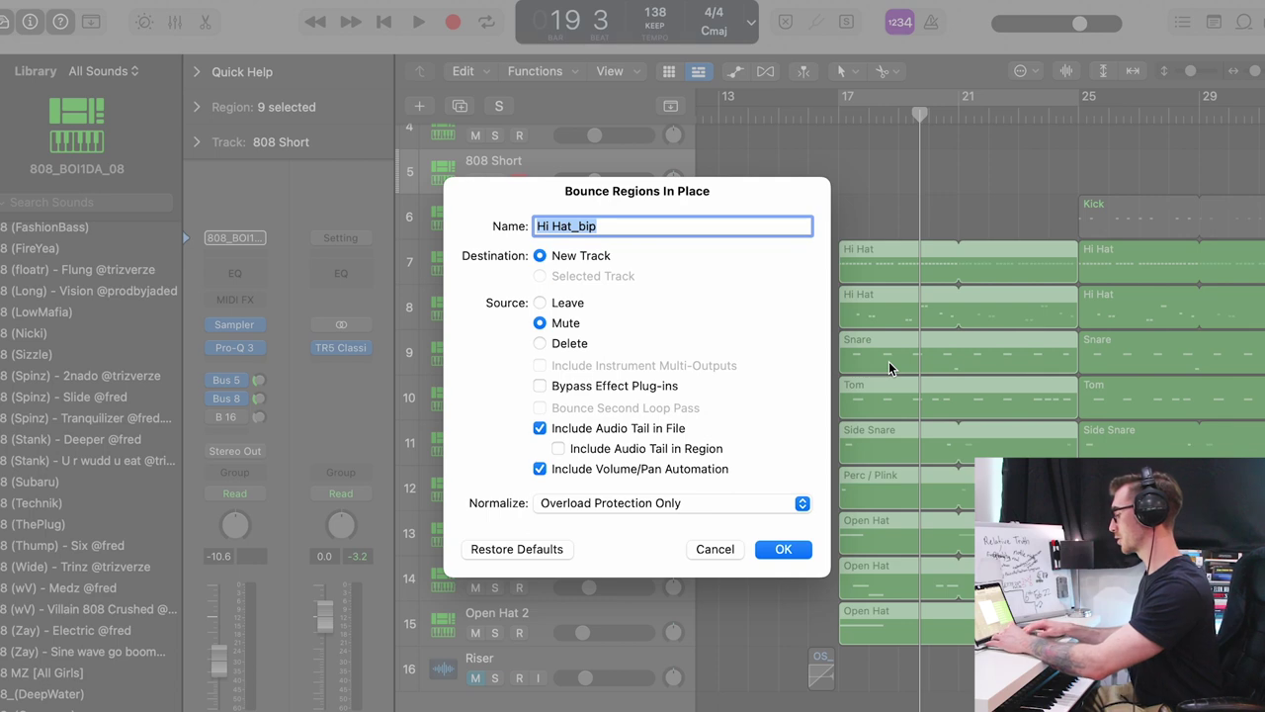
key(Return)
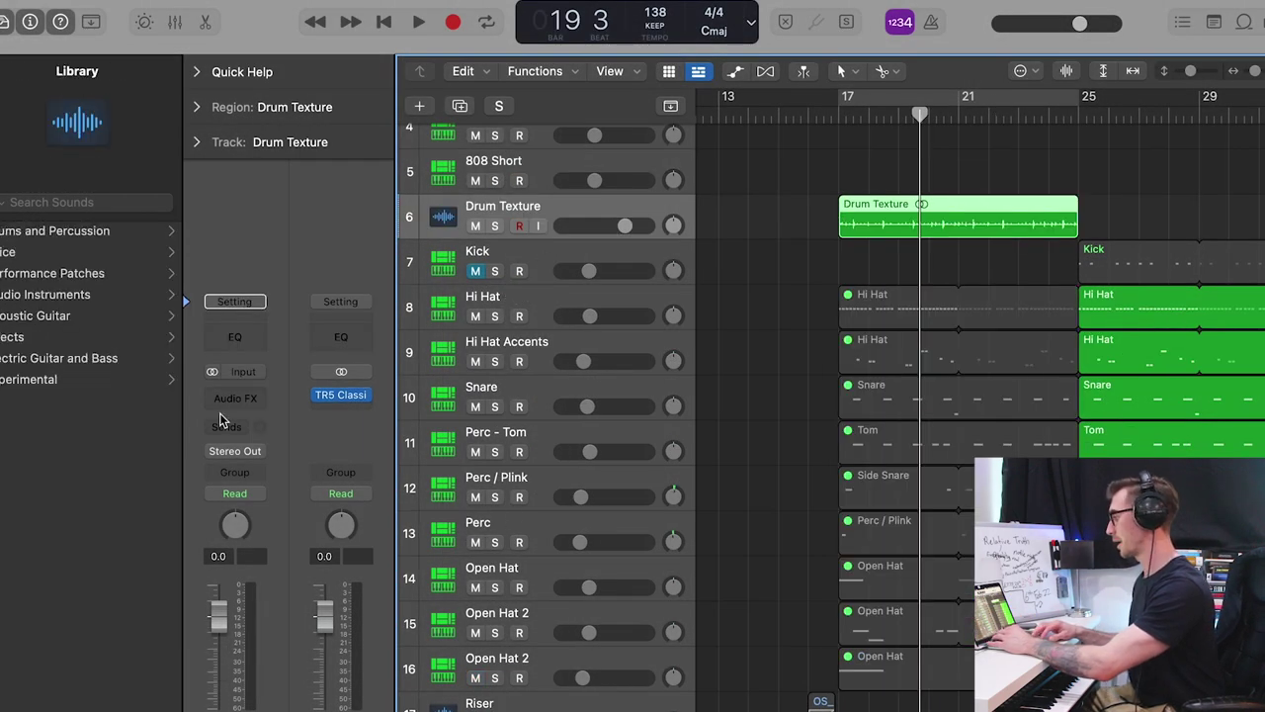
Insert Pro-Q 3 on the Drum Texture track, load its Drum Texture preset and play the result.
click(224, 415)
click(238, 494)
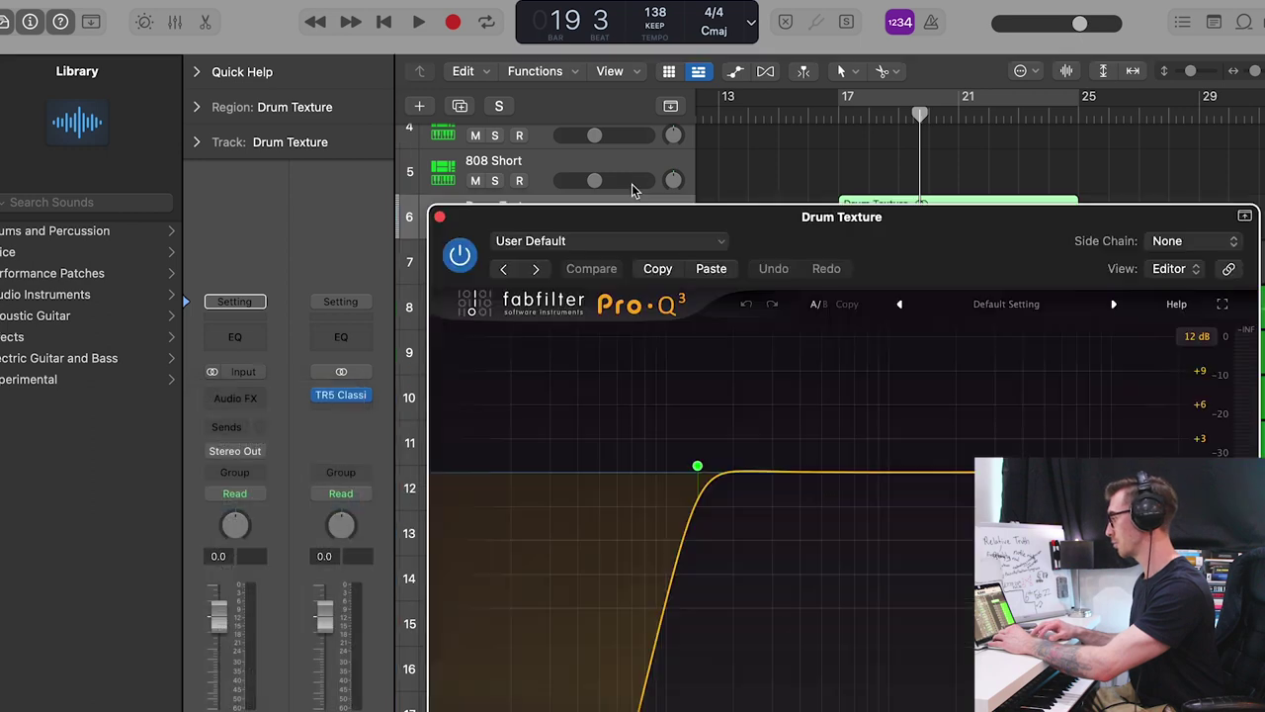
click(621, 241)
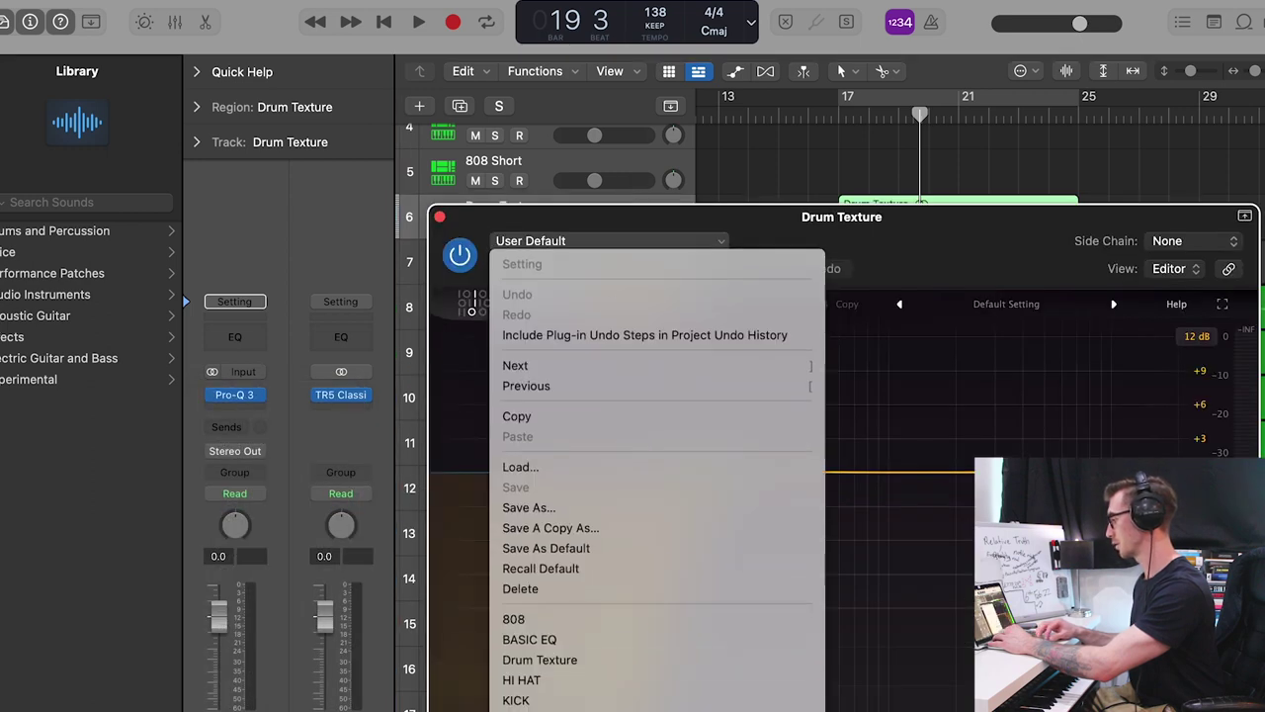
click(539, 660)
key(space)
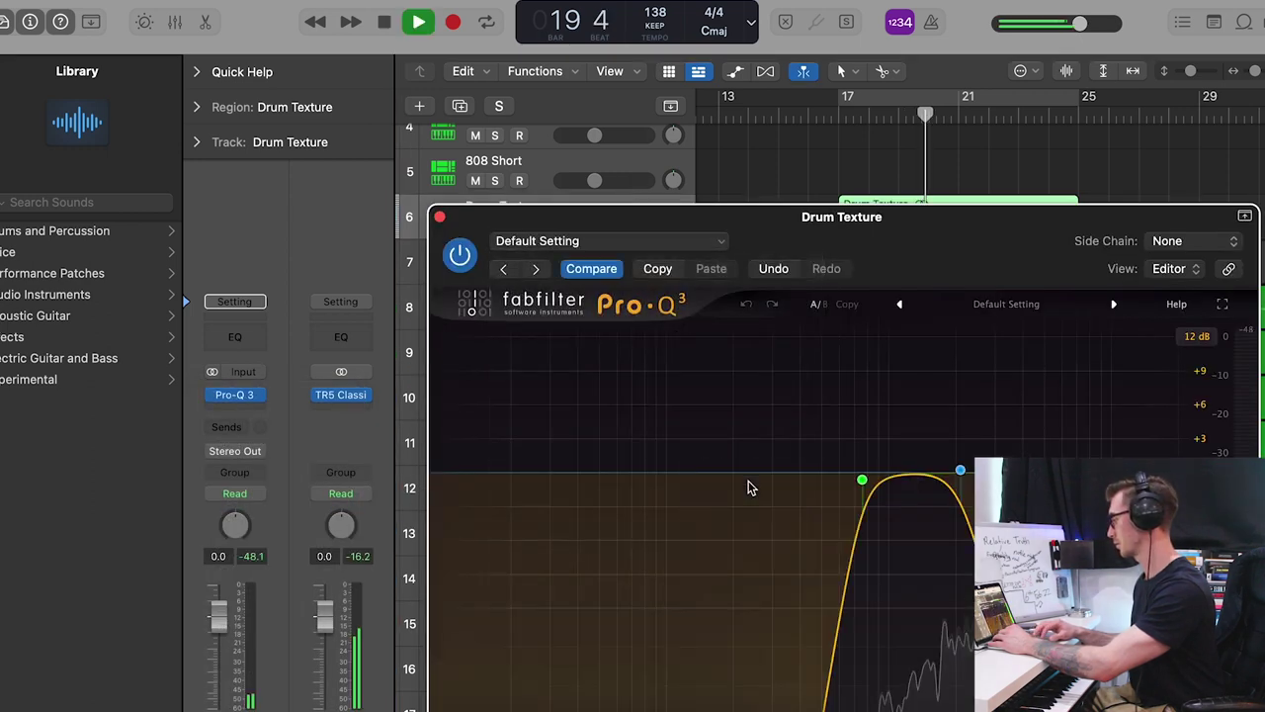
drag(635, 227, 596, 133)
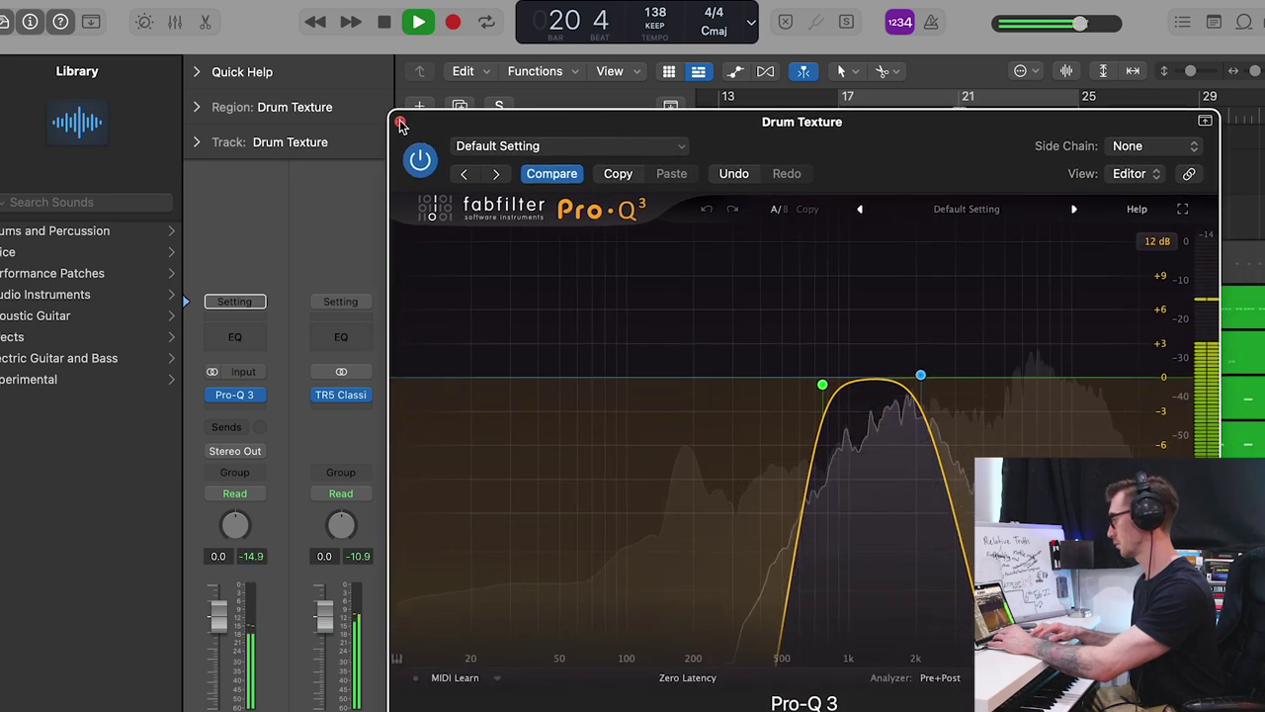
Add ValhallaSupermassive after Pro-Q 3 on the Drum Texture track and adjust its Mix amount.
click(228, 398)
click(229, 410)
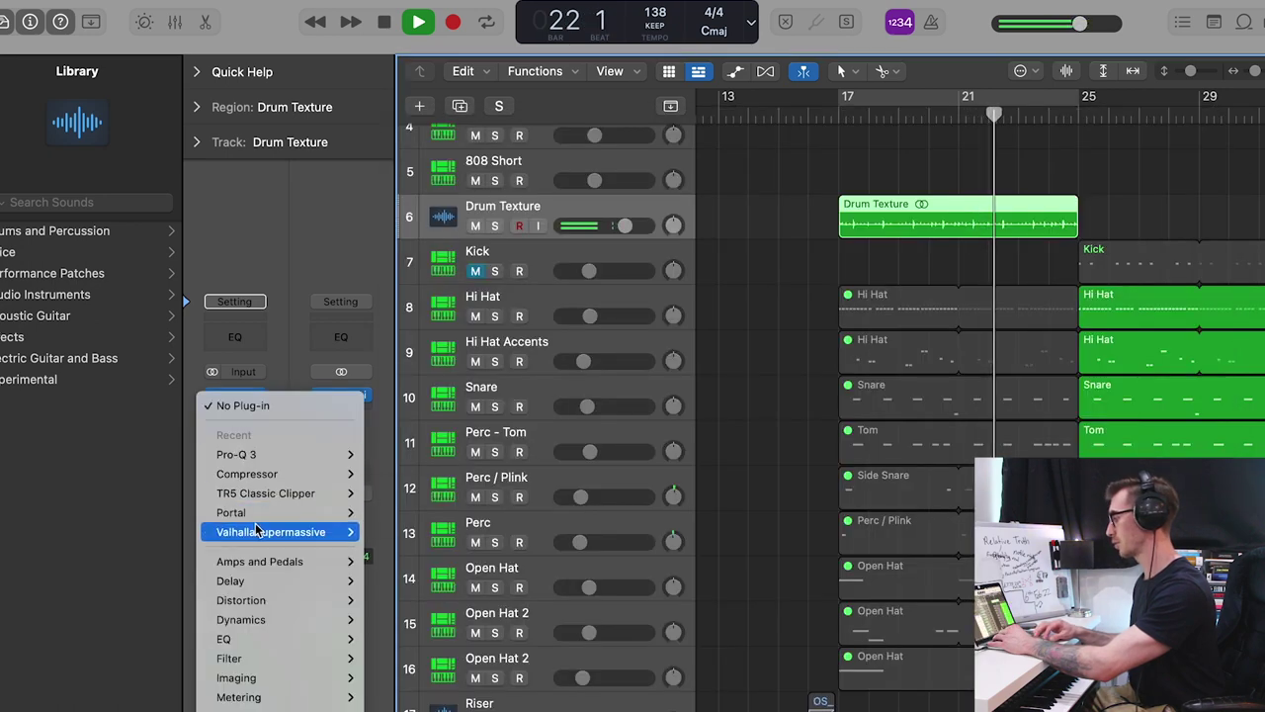
mouse_move(272, 531)
click(395, 530)
click(689, 287)
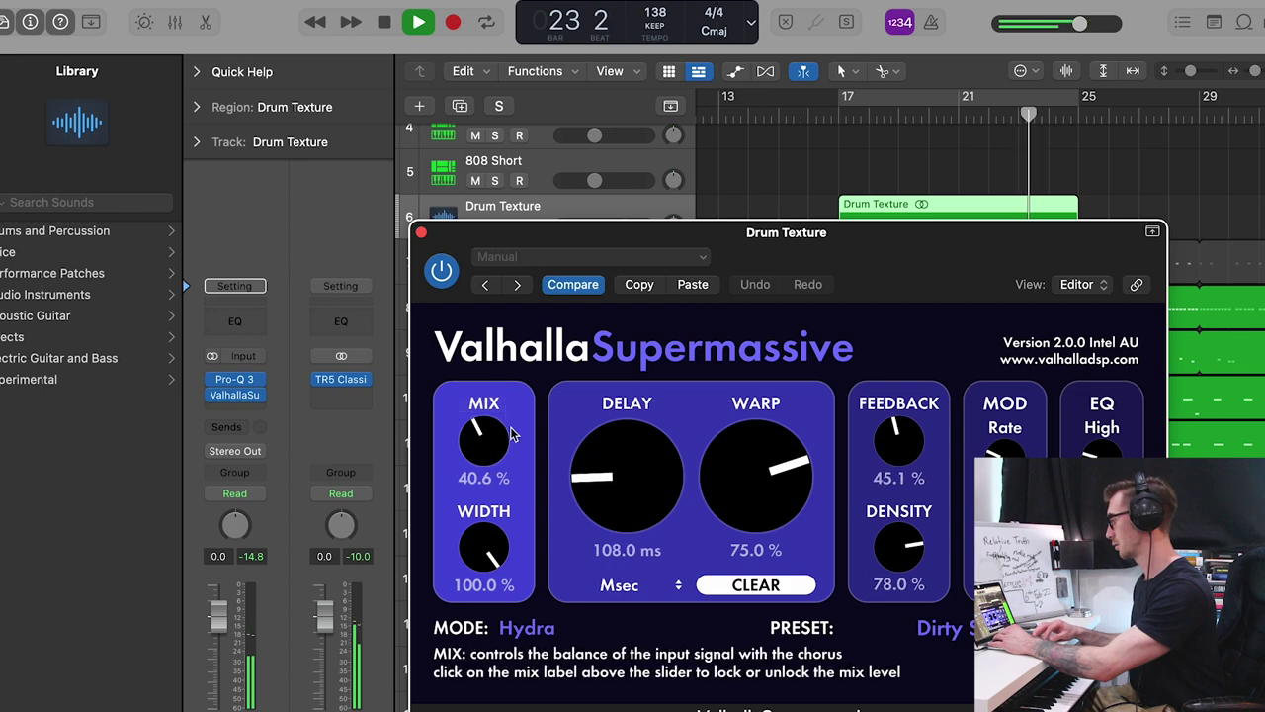
mouse_move(485, 447)
mouse_down()
mouse_move(483, 471)
mouse_move(473, 442)
mouse_up()
click(422, 236)
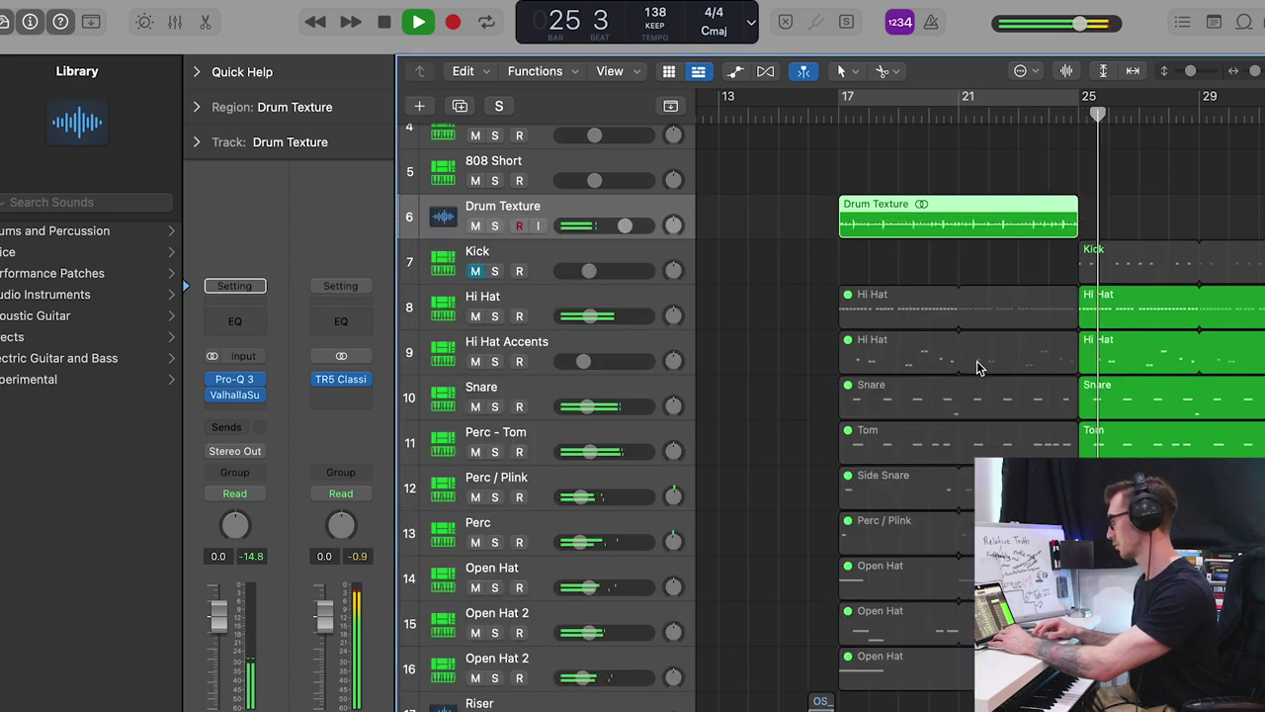
Review the arrangement around the intro and play the Hallucinations loop from bar 9.
key(super+Left)
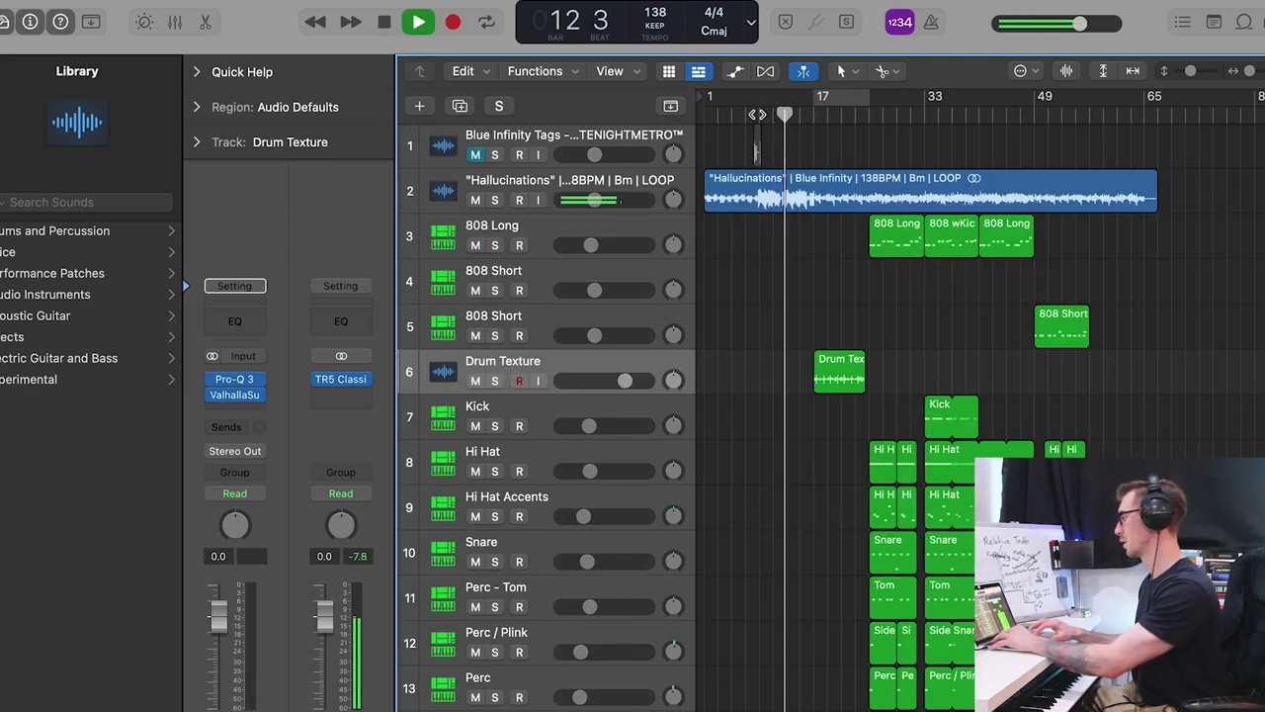
key(space)
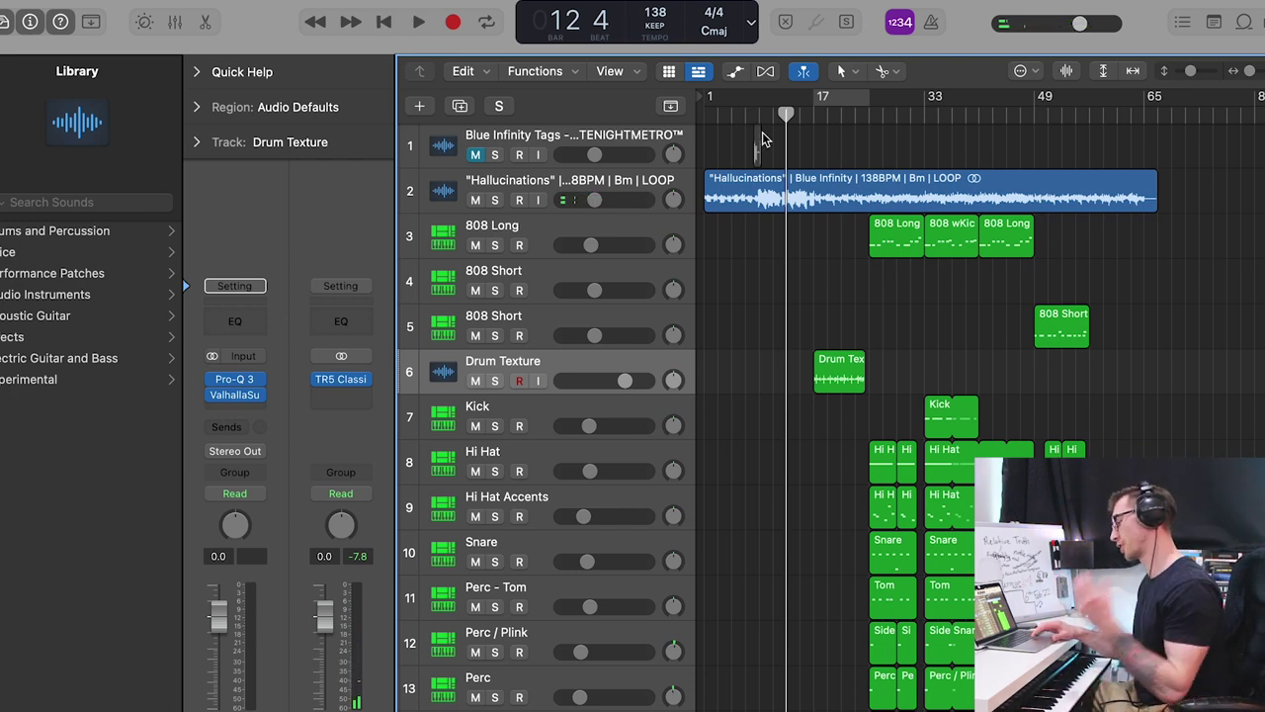
key(super+Right)
key(super+Right)
key(super+Right)
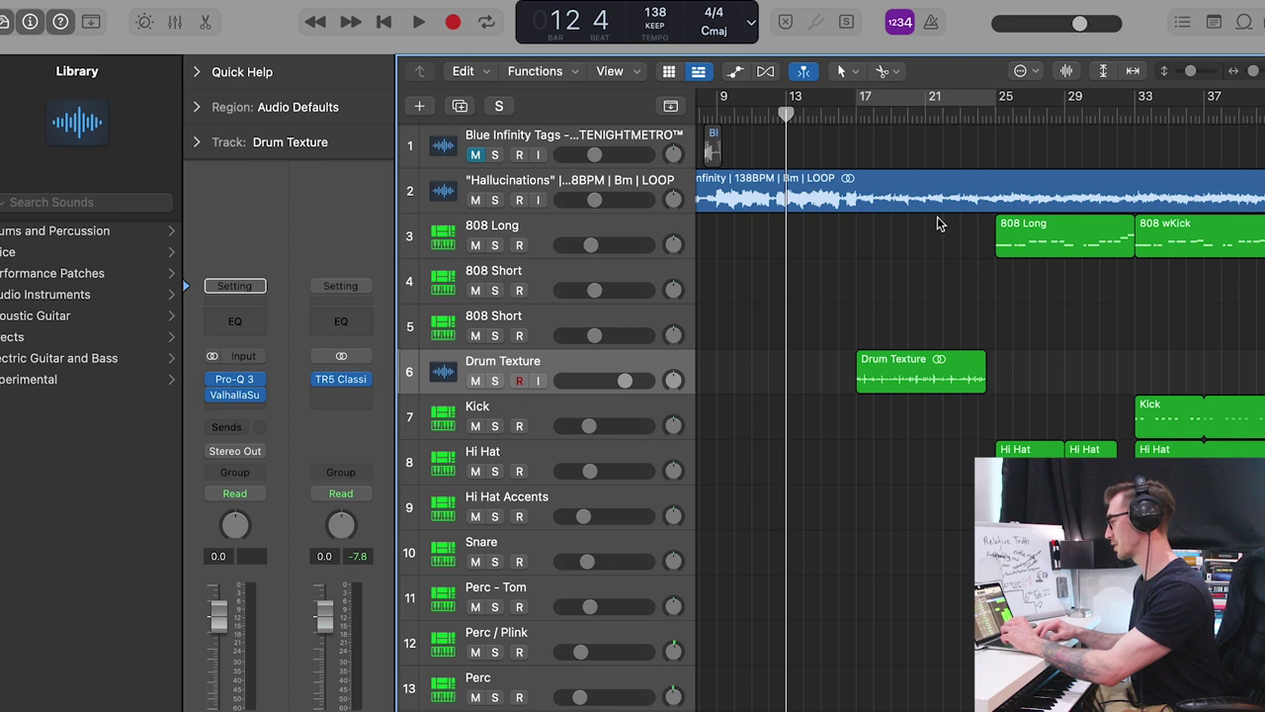
scroll(937, 224, left, 2)
key(super+Left)
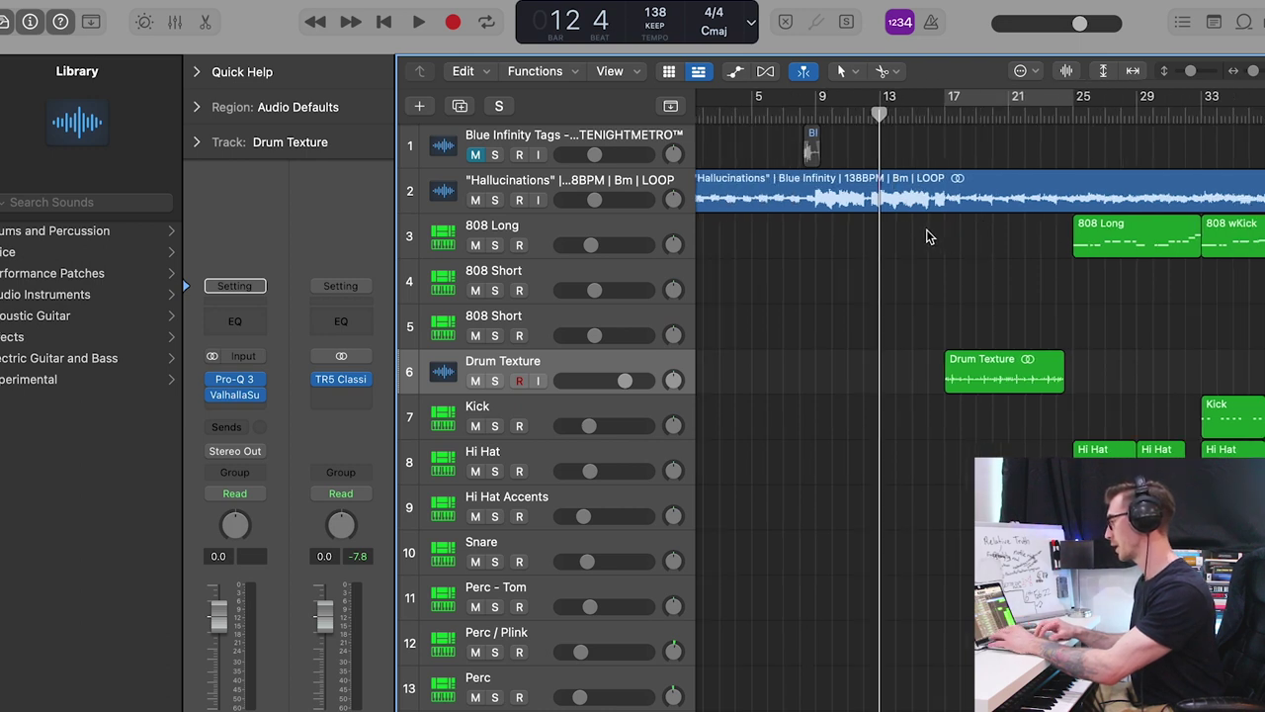
click(817, 117)
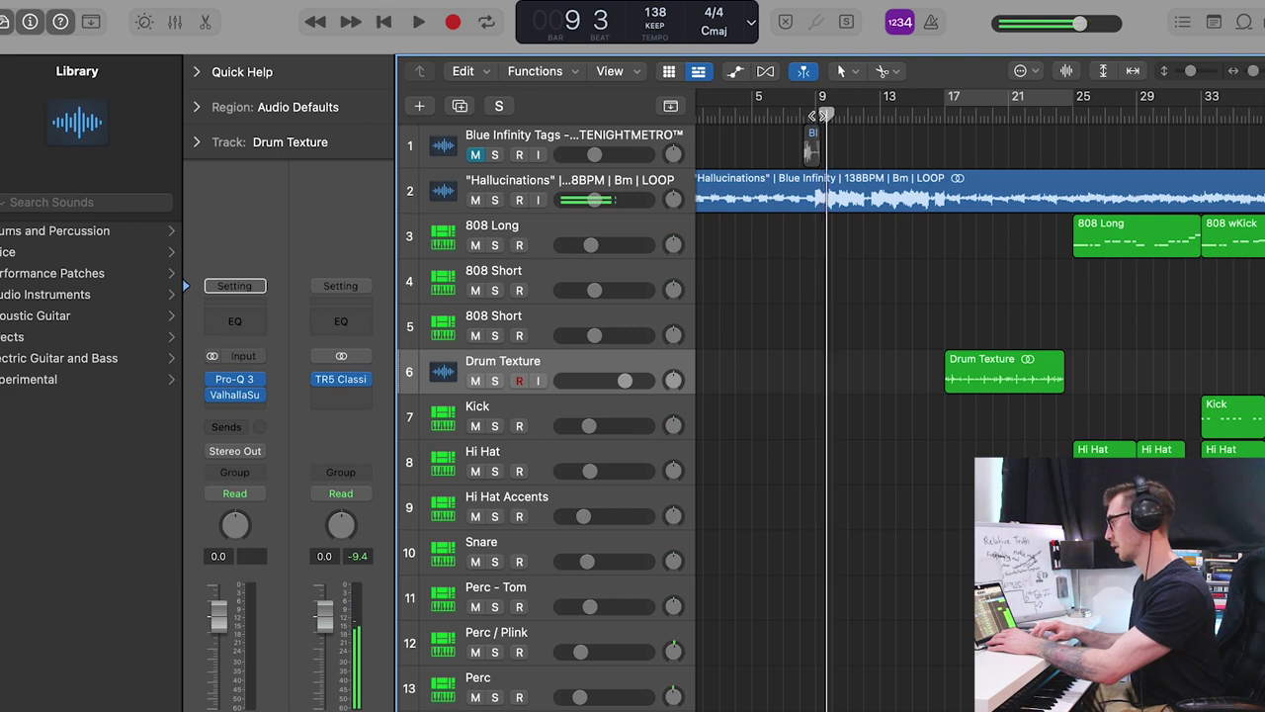
key(space)
Split the Hallucinations loop at bars 9 and 17 and move the middle section past the loop's end, to about bar 72.
click(819, 206)
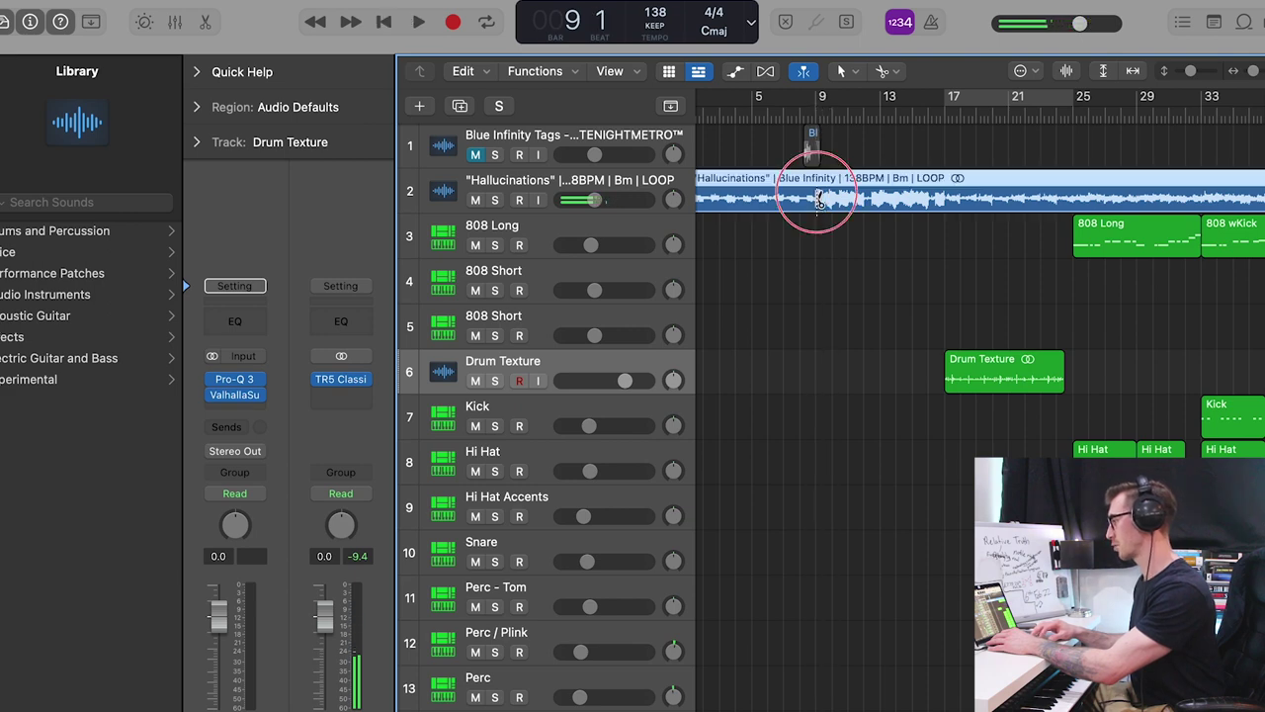
super+click(949, 190)
scroll(930, 237, down, 5)
click(766, 203)
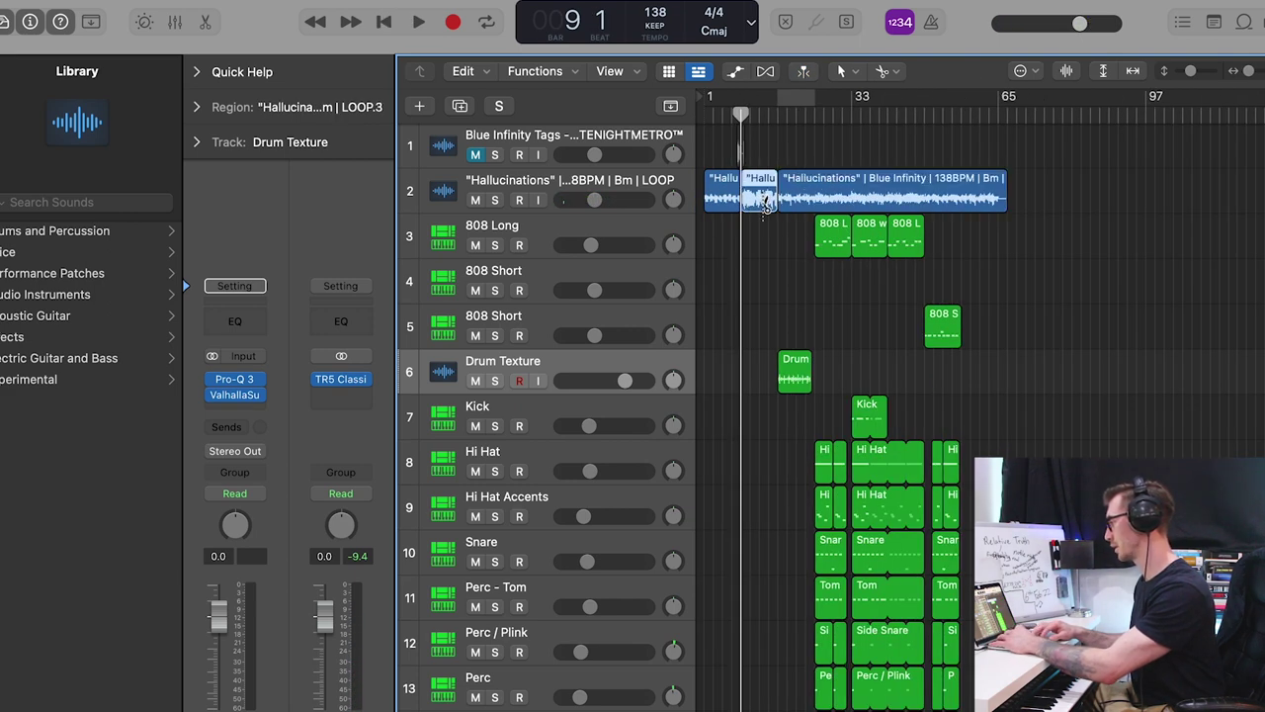
drag(760, 191, 1049, 191)
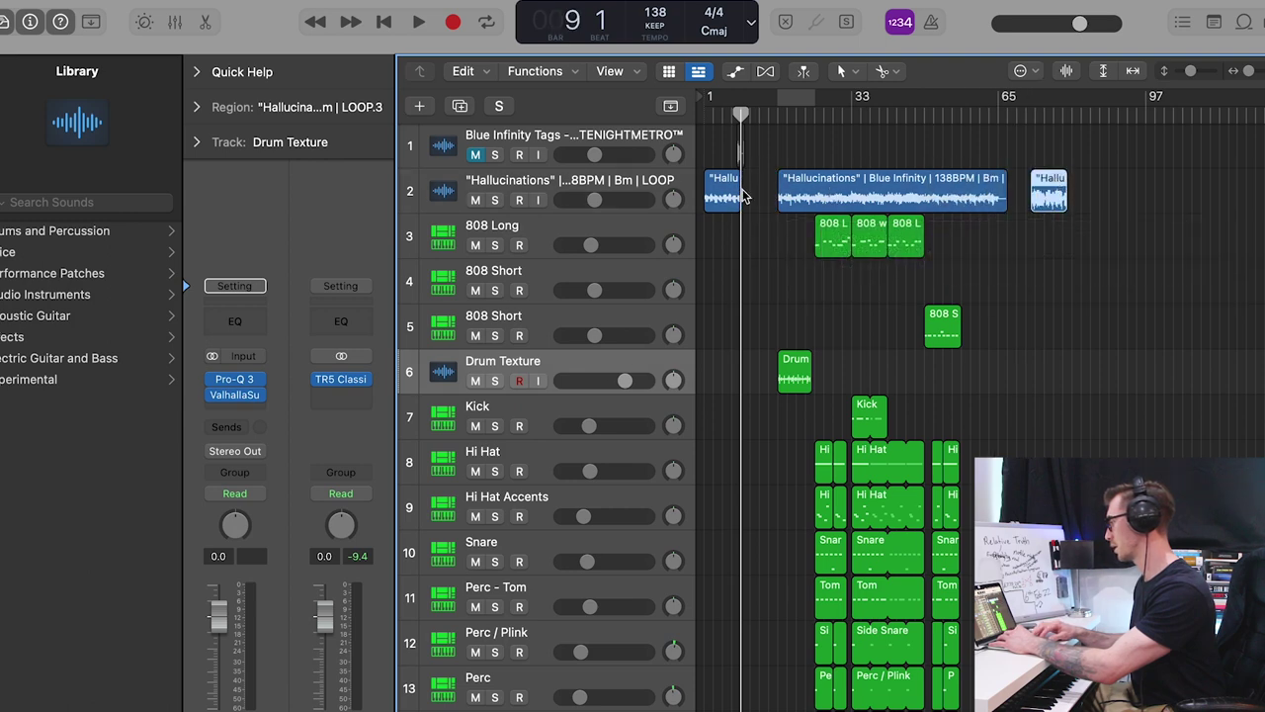
Shift all regions after the Hallucinations intro eight bars earlier so the main loop starts at bar 9, and play from the start.
key(super+a)
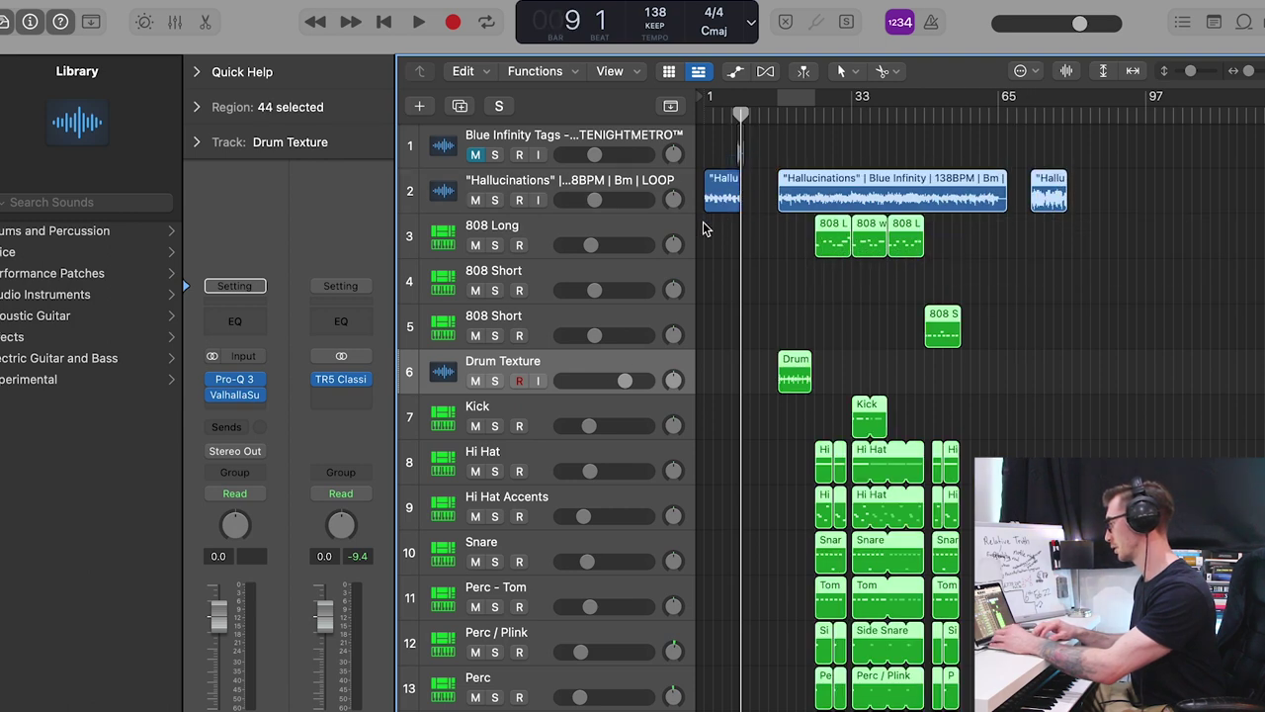
drag(808, 195, 771, 198)
key(Return)
key(space)
key(super+Right)
key(super+Right)
key(super+Right)
key(super+Right)
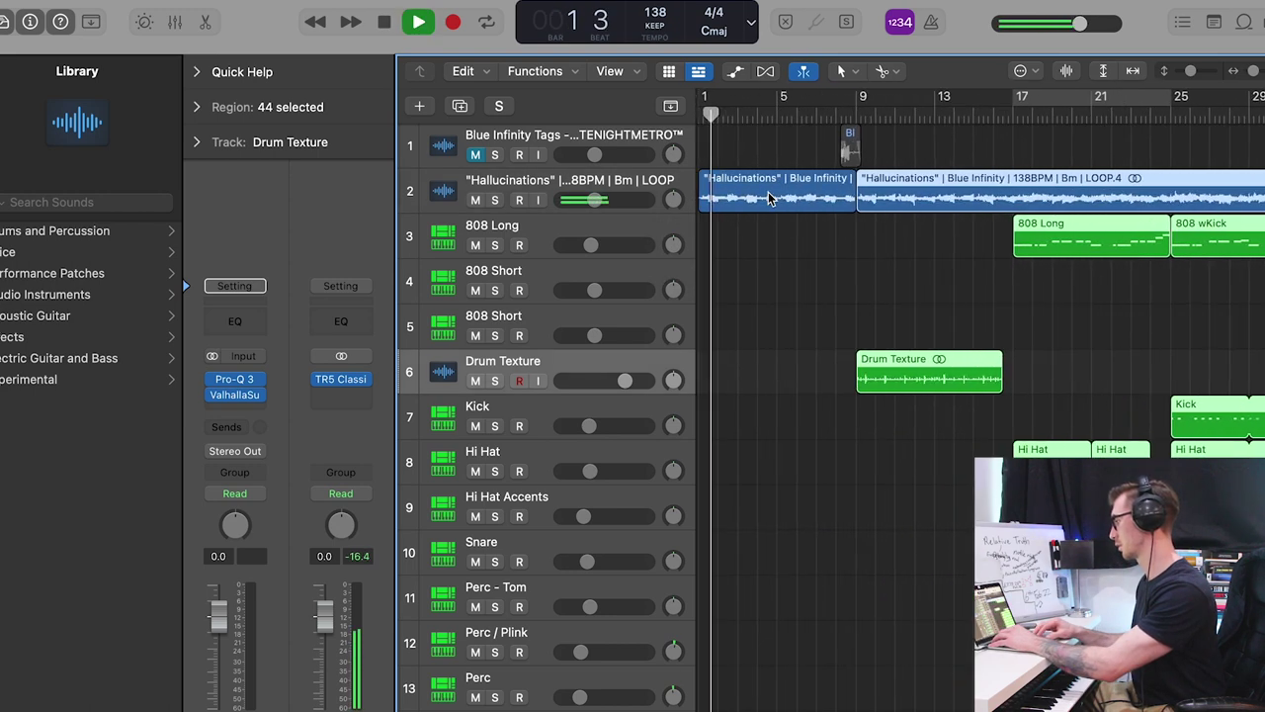
Place the Hallucinations intro section on its own audio track and play the arrangement through the first drum sections.
click(816, 243)
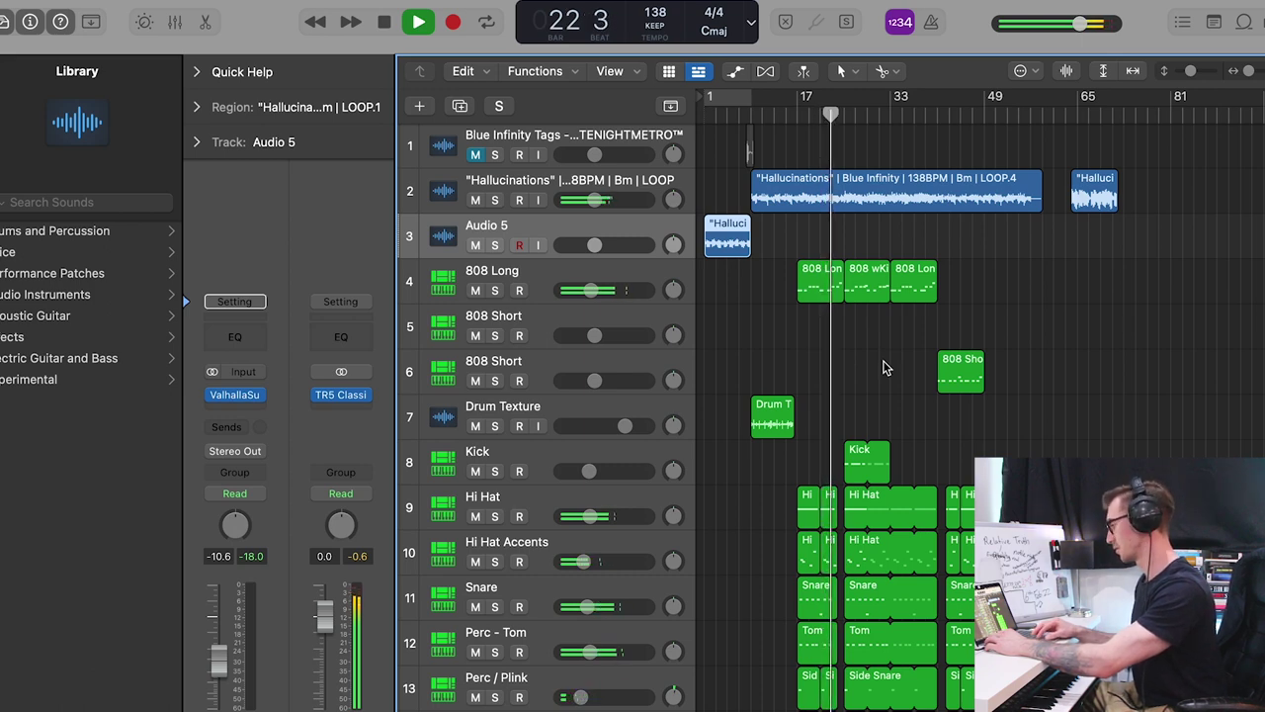
key(super+Right)
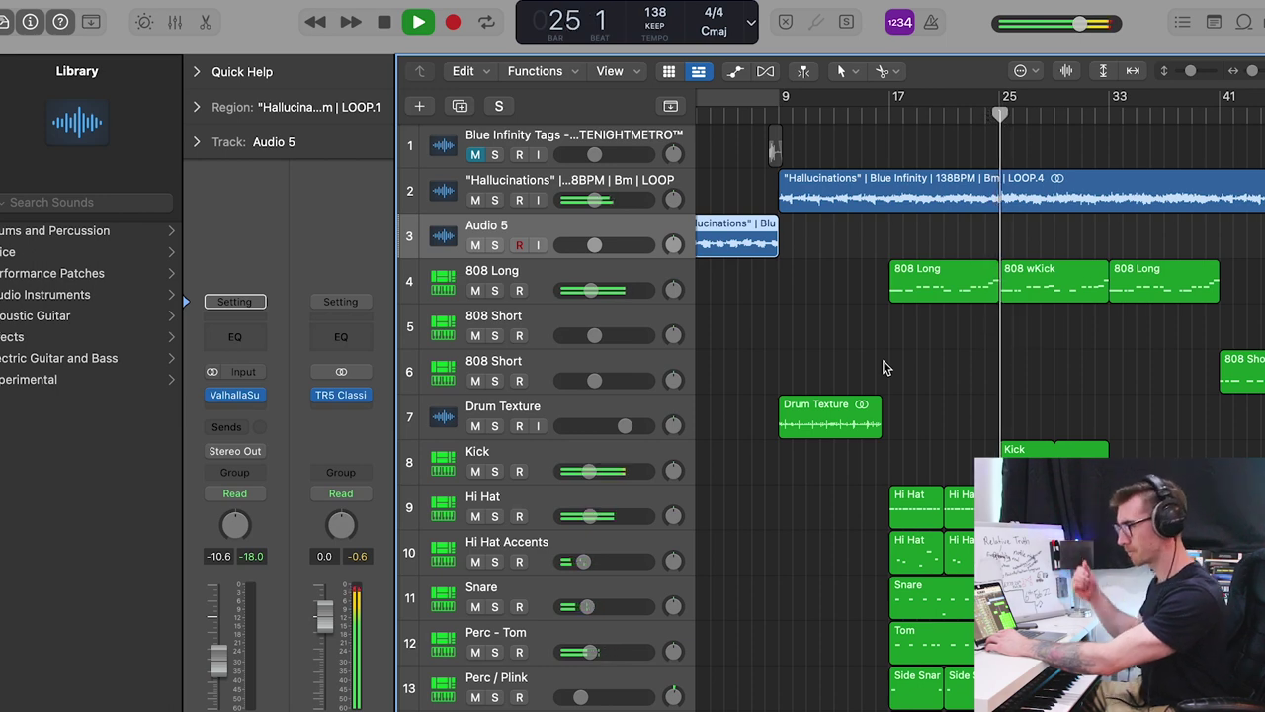
scroll(915, 375, down, 6)
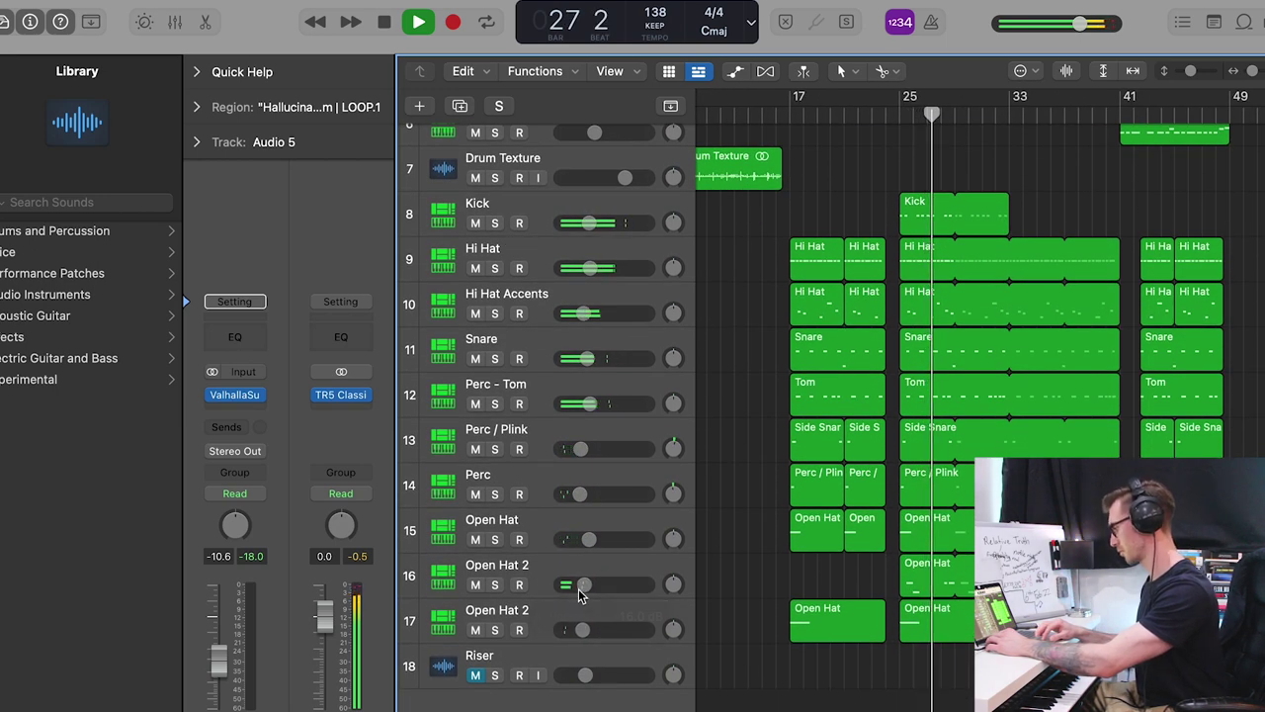
Copy the drum regions to bar 49 so the pattern fills bars 49 to 65.
scroll(927, 465, up, 1)
scroll(927, 463, up, 5)
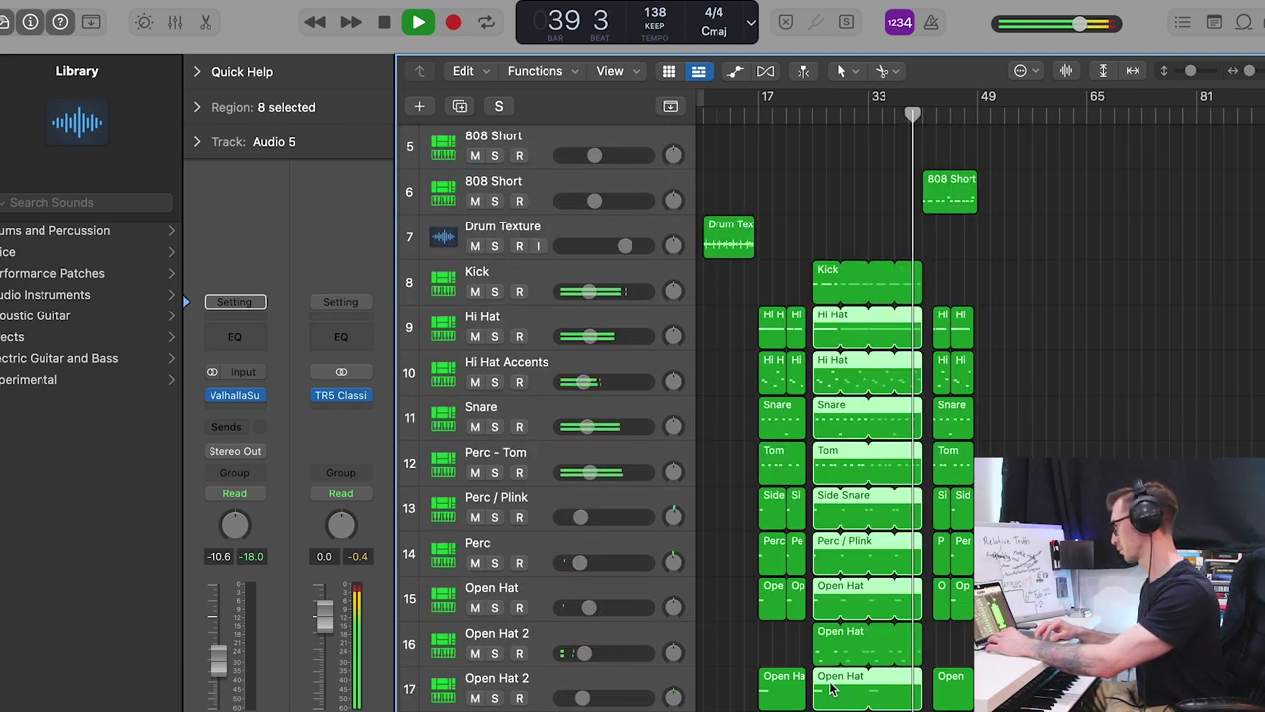
drag(831, 689, 996, 689)
scroll(995, 689, up, 3)
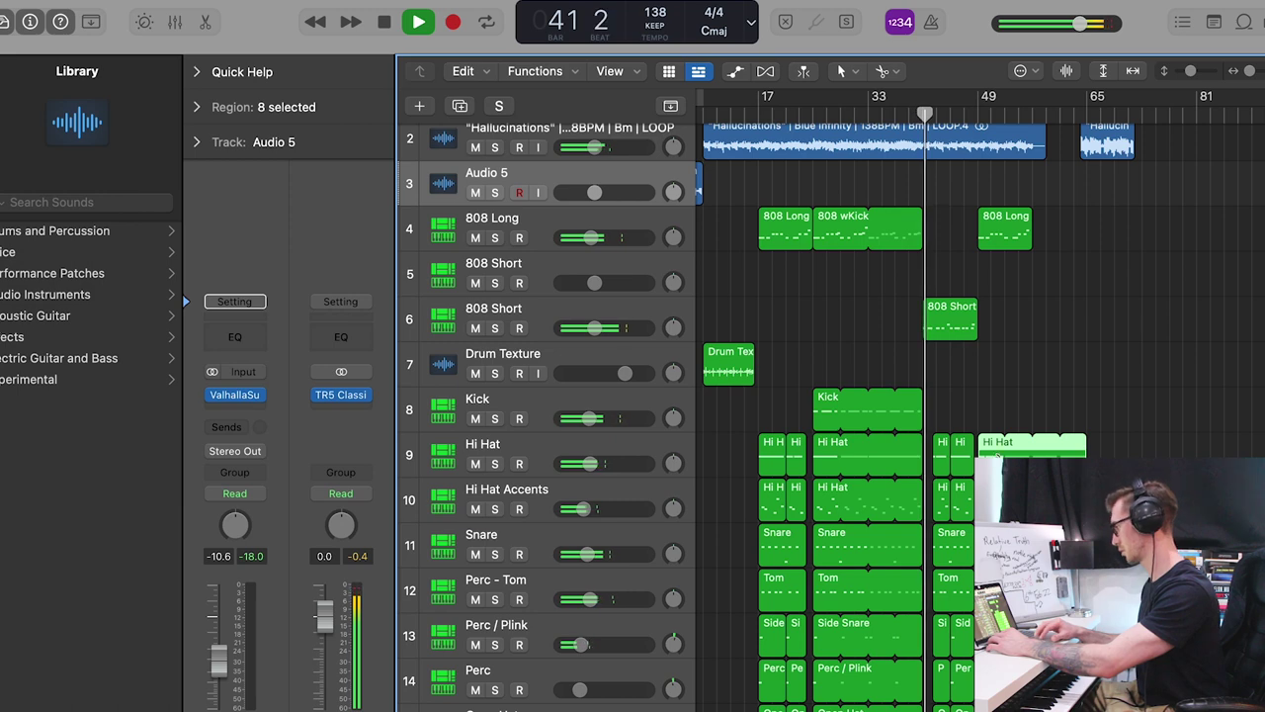
Delete the Snare region at bars 43 to 48, beneath the 808 Short section.
key(super+Right)
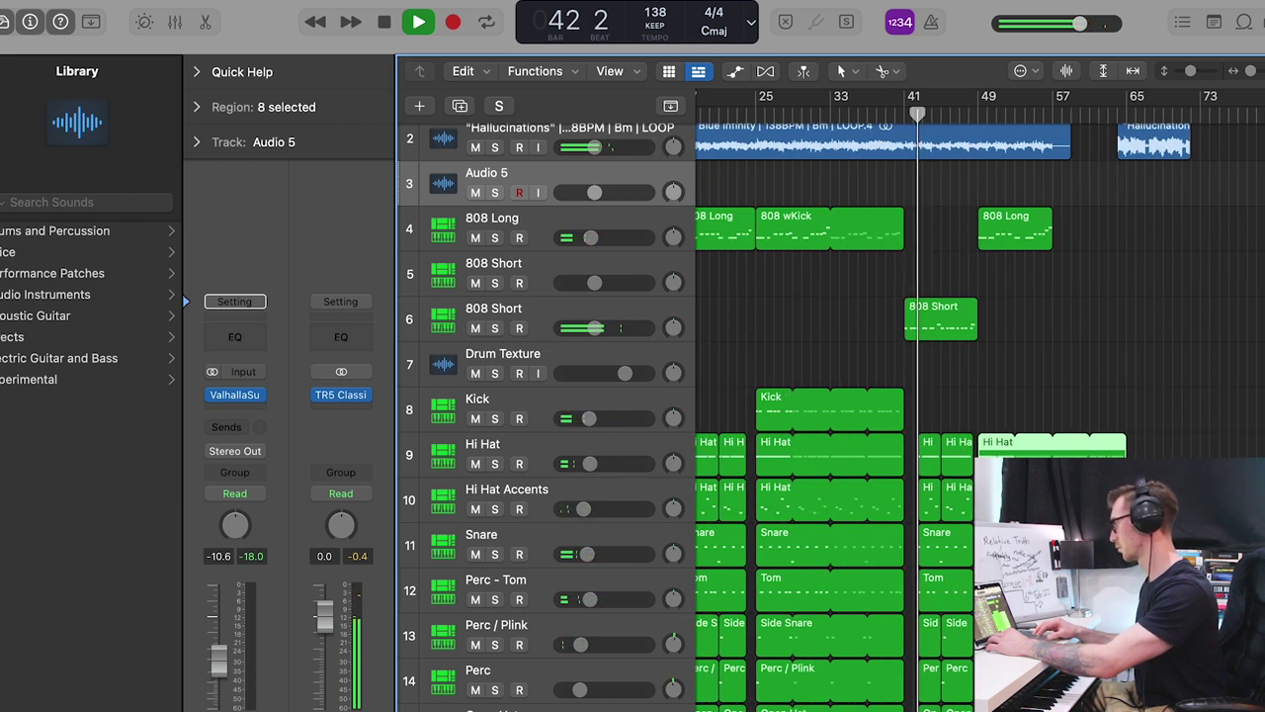
key(super+Right)
key(super+Right)
key(super+Right)
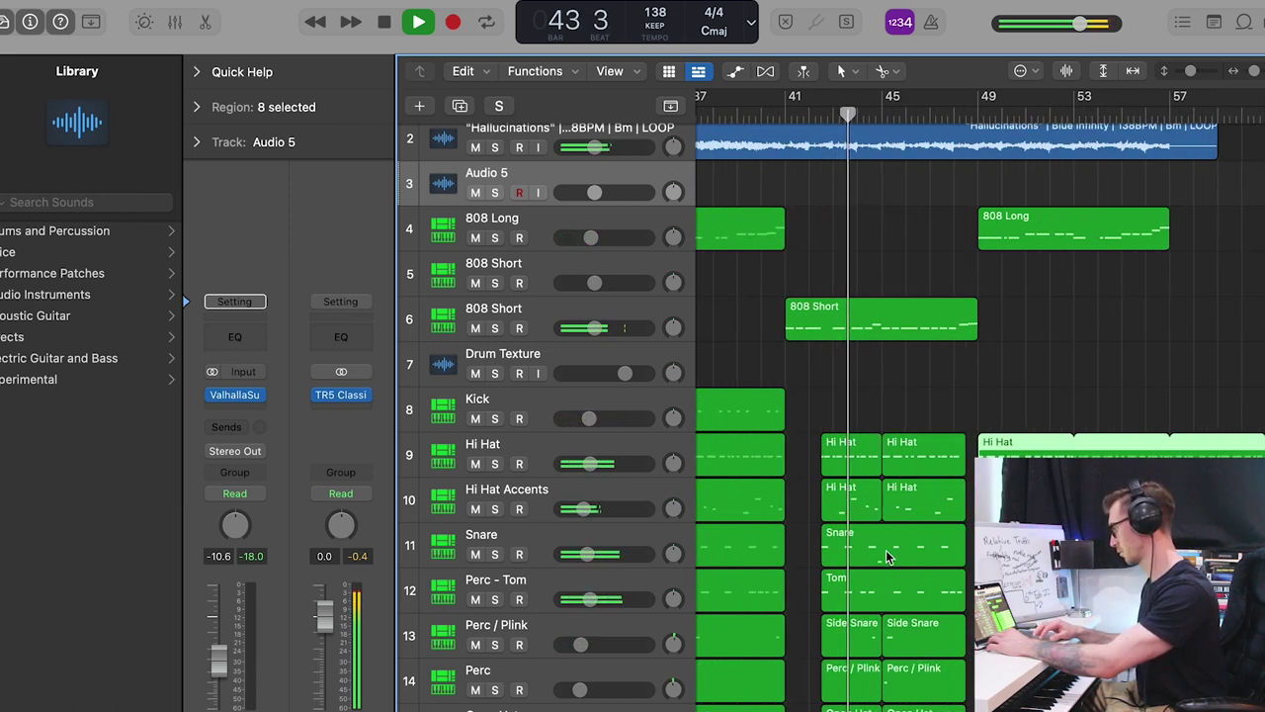
click(885, 550)
key(Delete)
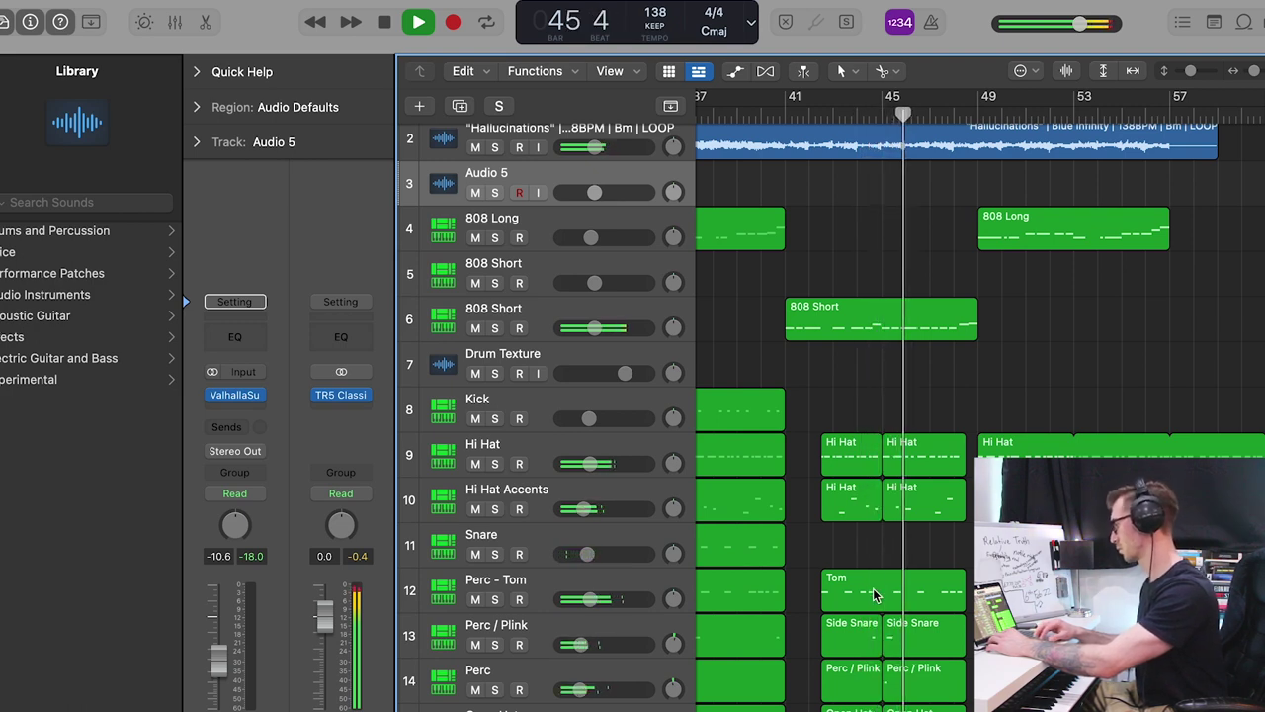
Open the Tom region starting at bar 43 in the Piano Roll and delete the note near bar 44.
double_click(873, 588)
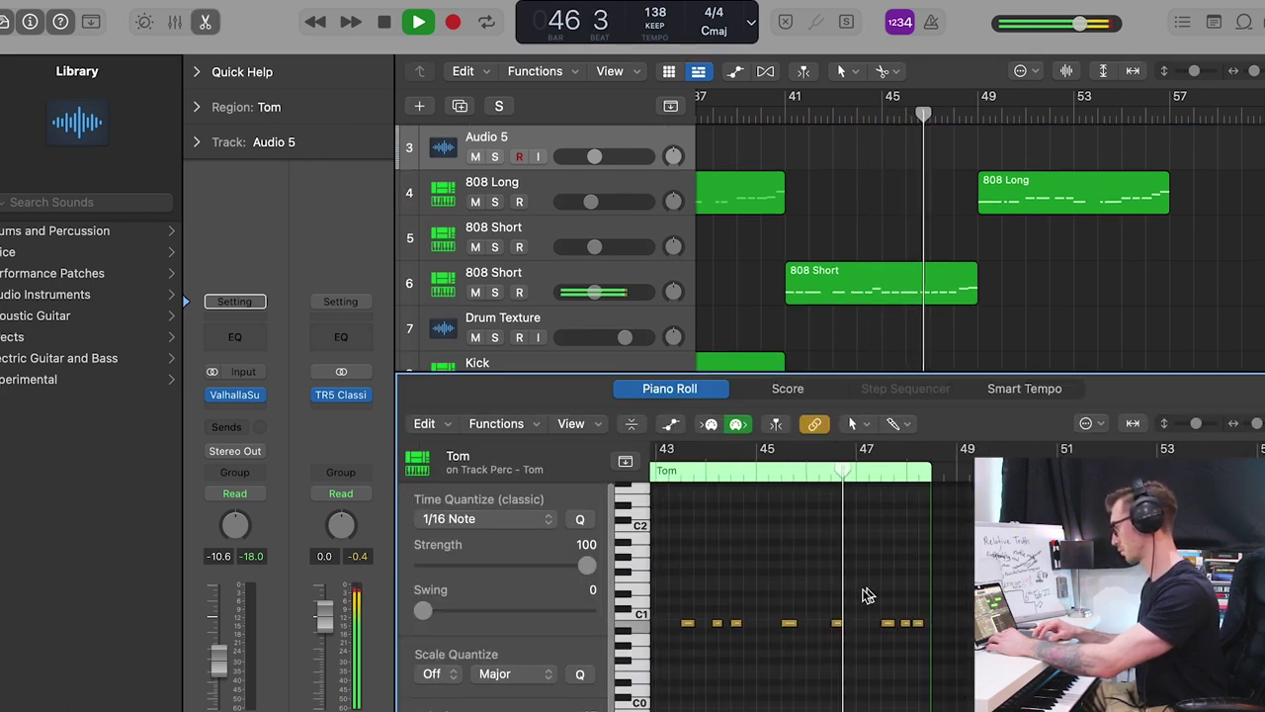
click(718, 622)
key(Delete)
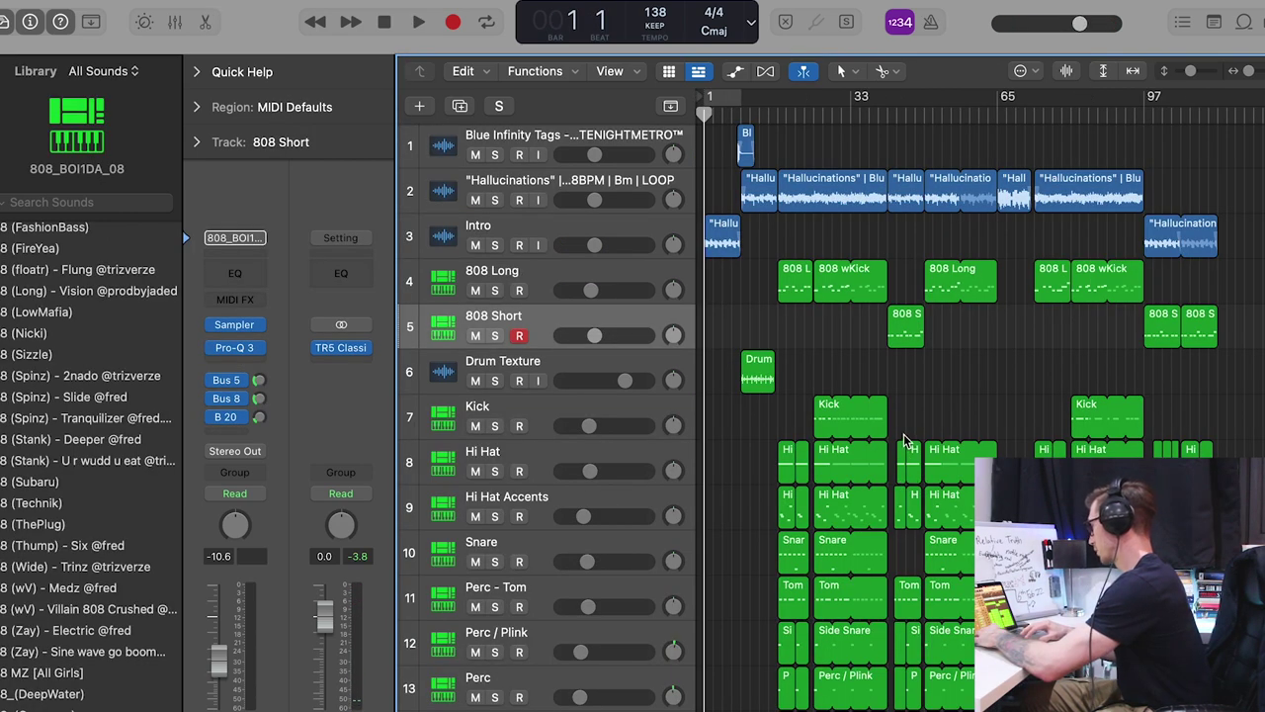
Solo the Hallucinations loop track and play it with cycling on over bars 25 to 33.
scroll(904, 441, up, 5)
scroll(904, 441, right, 3)
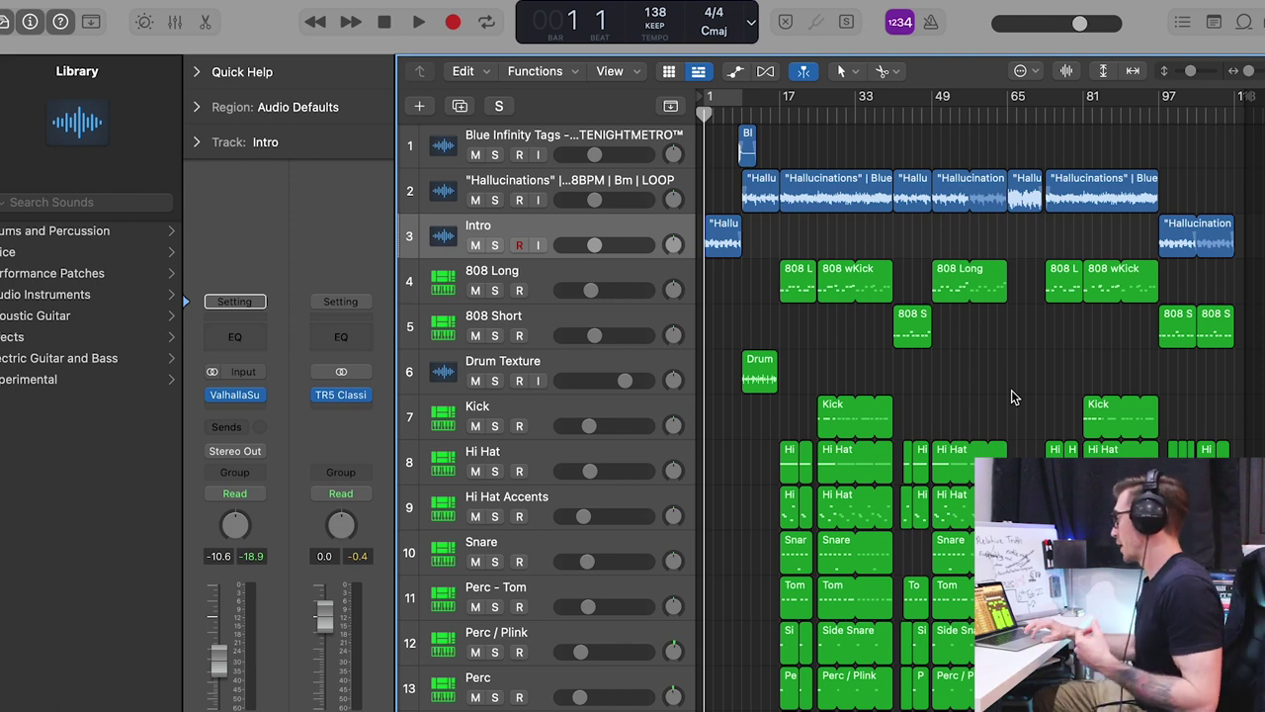
click(495, 200)
key(c)
key(space)
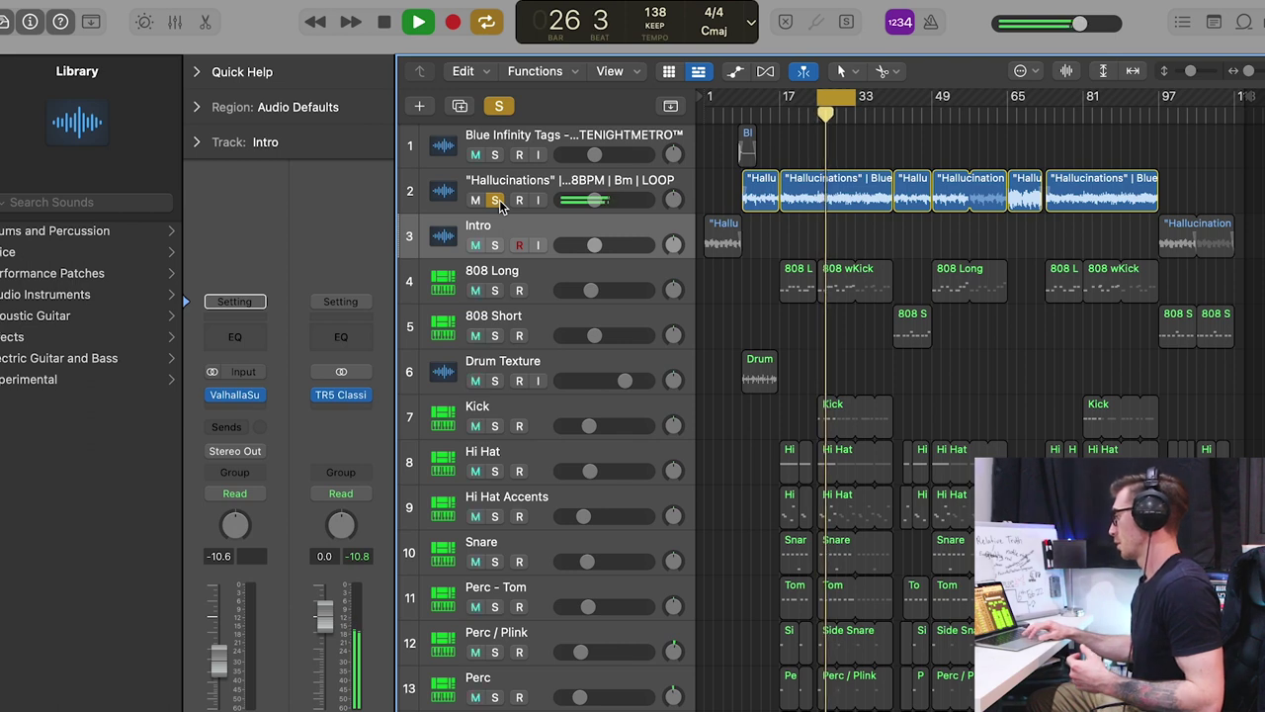
Unsolo the Hallucinations track, solo the 808 and drum tracks instead, and play the cycled section.
click(495, 200)
key(space)
drag(495, 290, 495, 692)
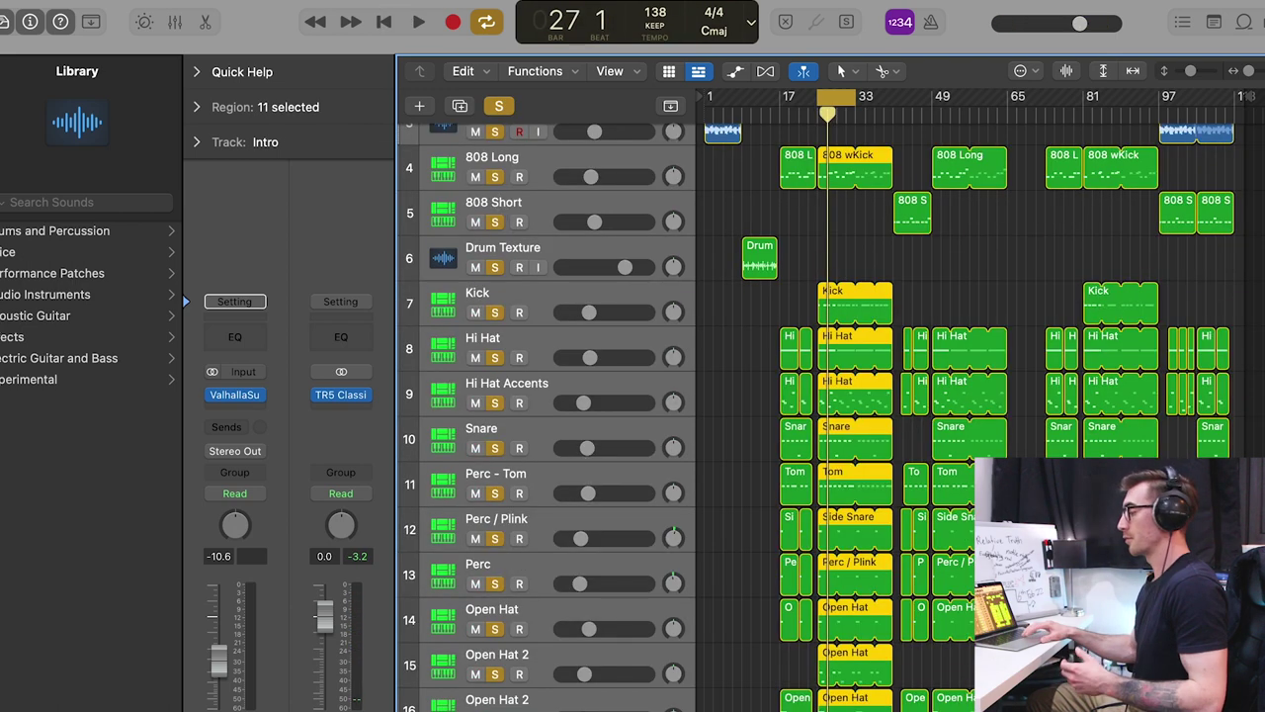
key(space)
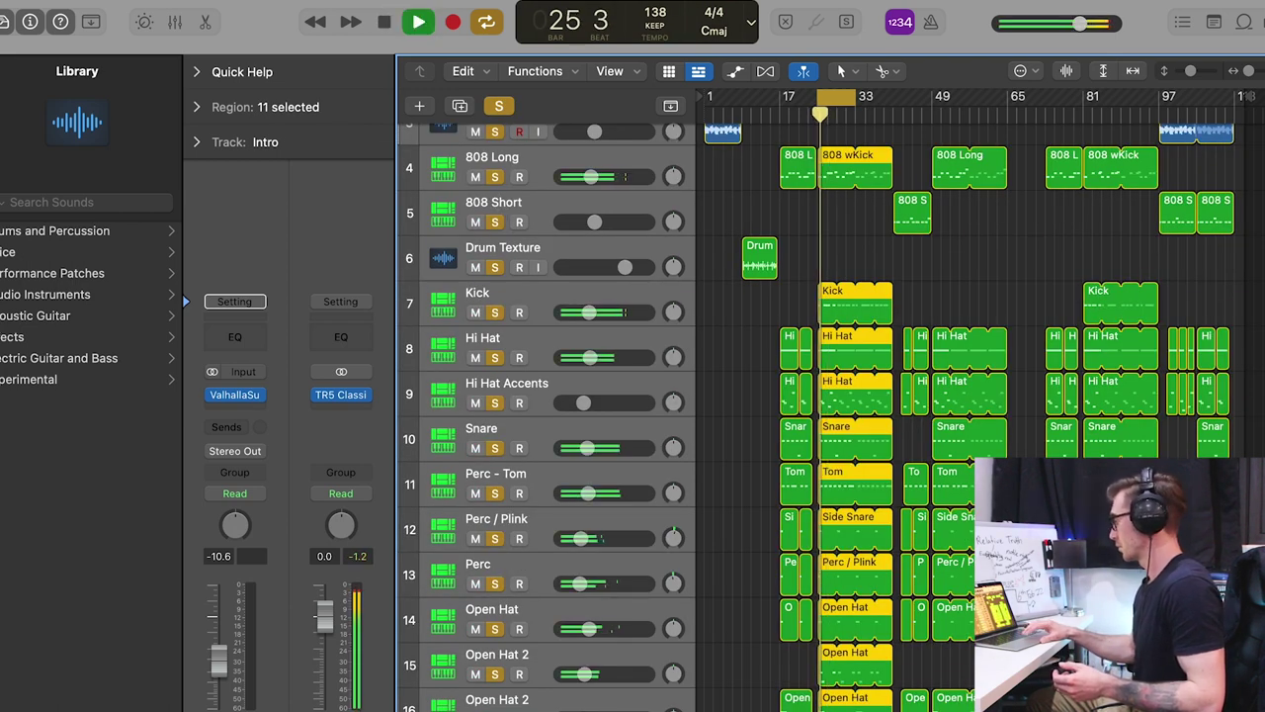